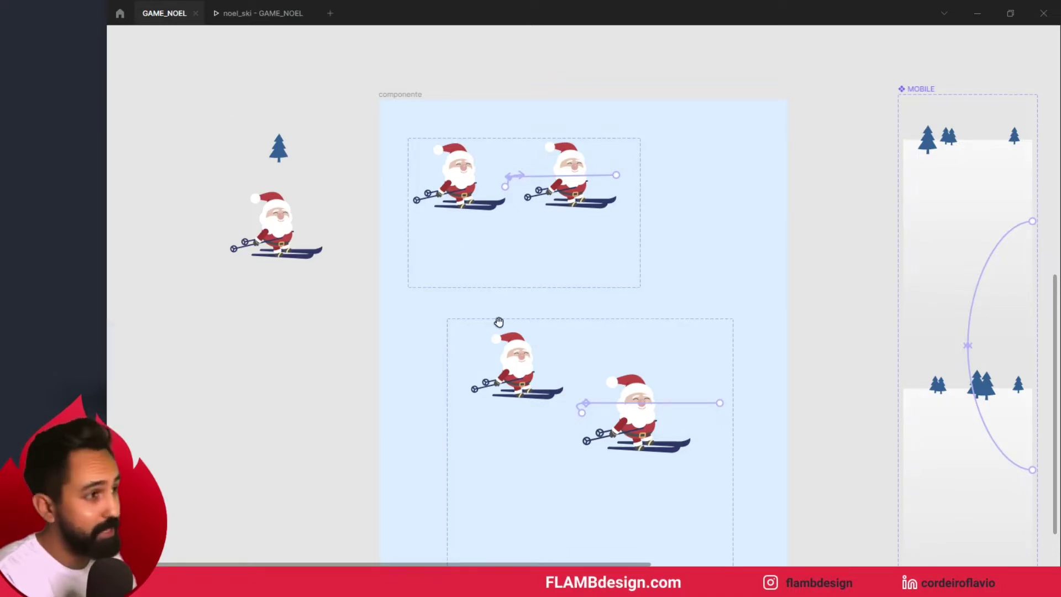
# Pan the canvas to bring the cena scene into view
pyautogui.moveTo(424, 303); pyautogui.dragTo(395, 291)
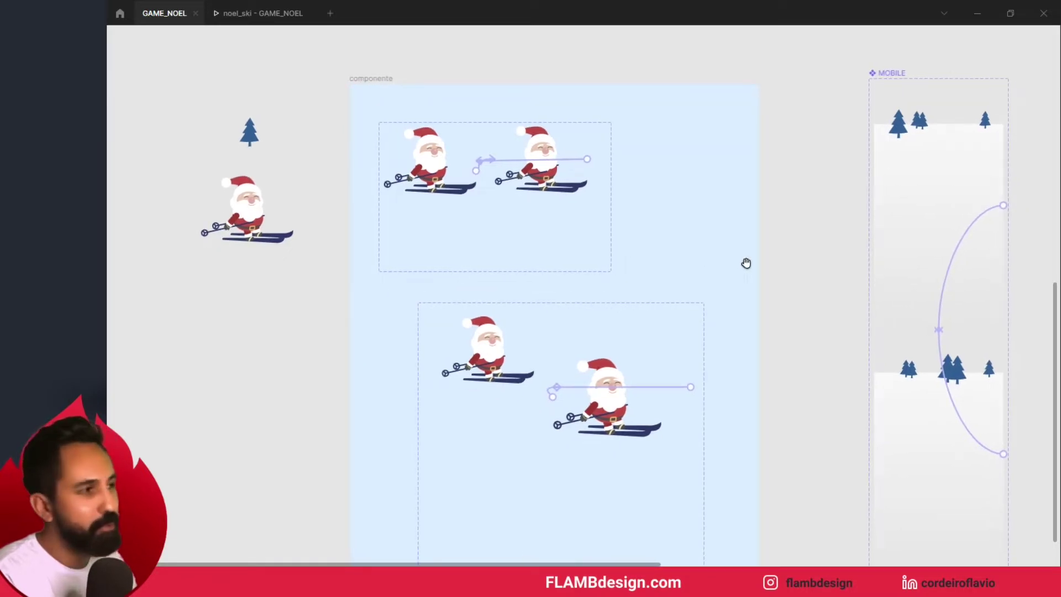
pyautogui.moveTo(741, 265); pyautogui.dragTo(711, 268)
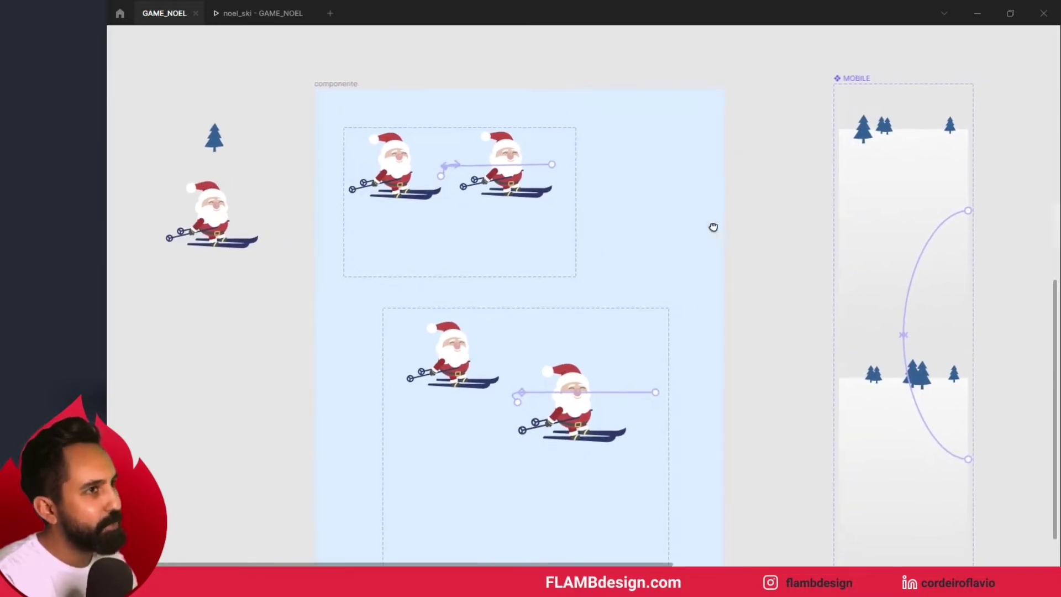
pyautogui.moveTo(713, 227); pyautogui.dragTo(481, 251)
pyautogui.moveTo(896, 188); pyautogui.dragTo(765, 220)
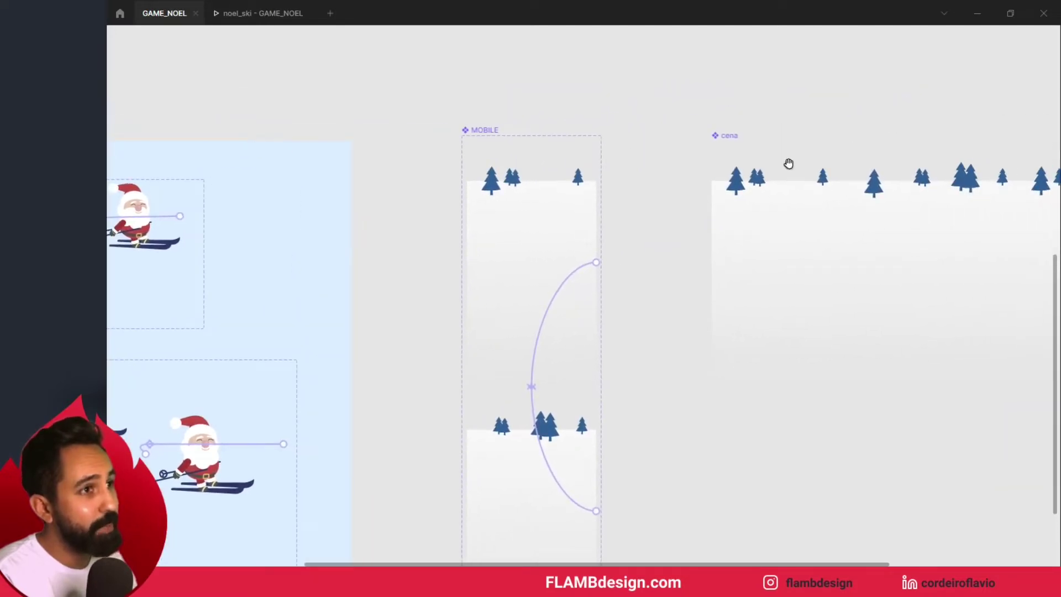
# Play the noel_ski prototype preview and make the skiing Santa jump
pyautogui.scroll(3, 685, 387)
pyautogui.scroll(2, 719, 431)
pyautogui.scroll(5, 691, 304)
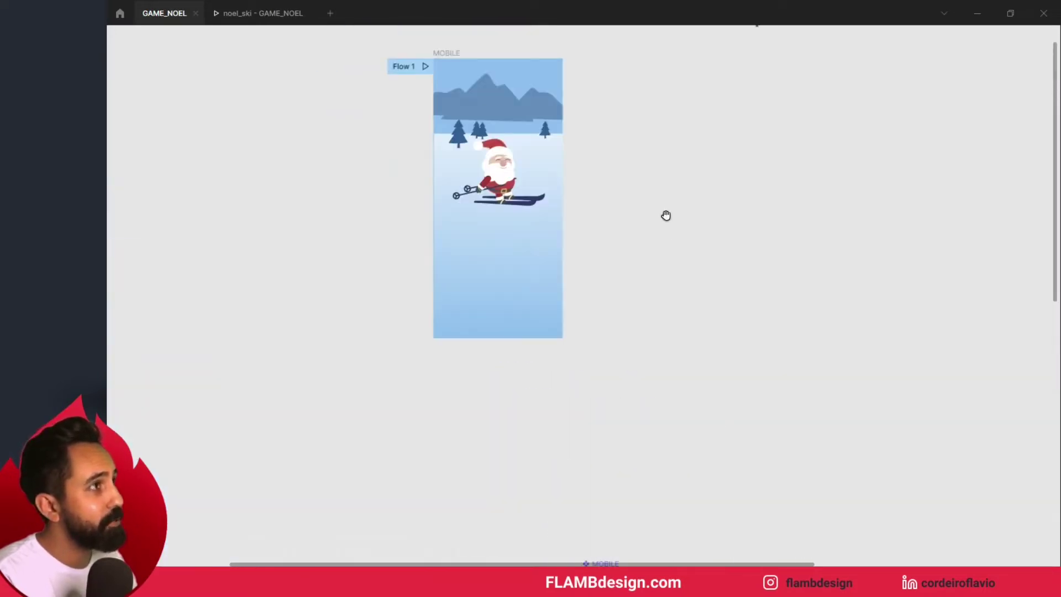
pyautogui.scroll(2, 691, 254)
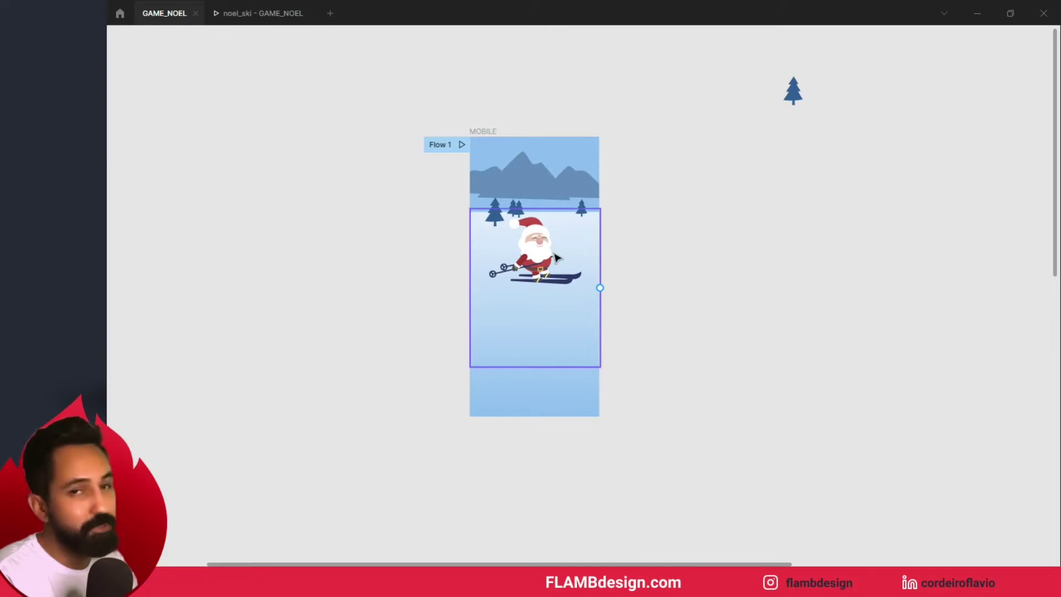
pyautogui.click(255, 14)
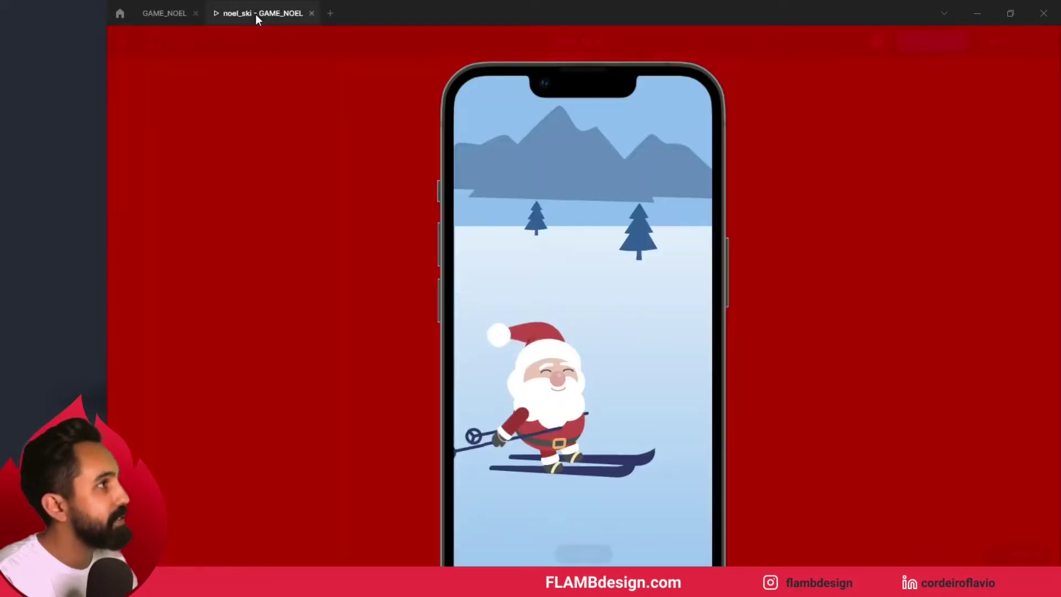
pyautogui.click(635, 350)
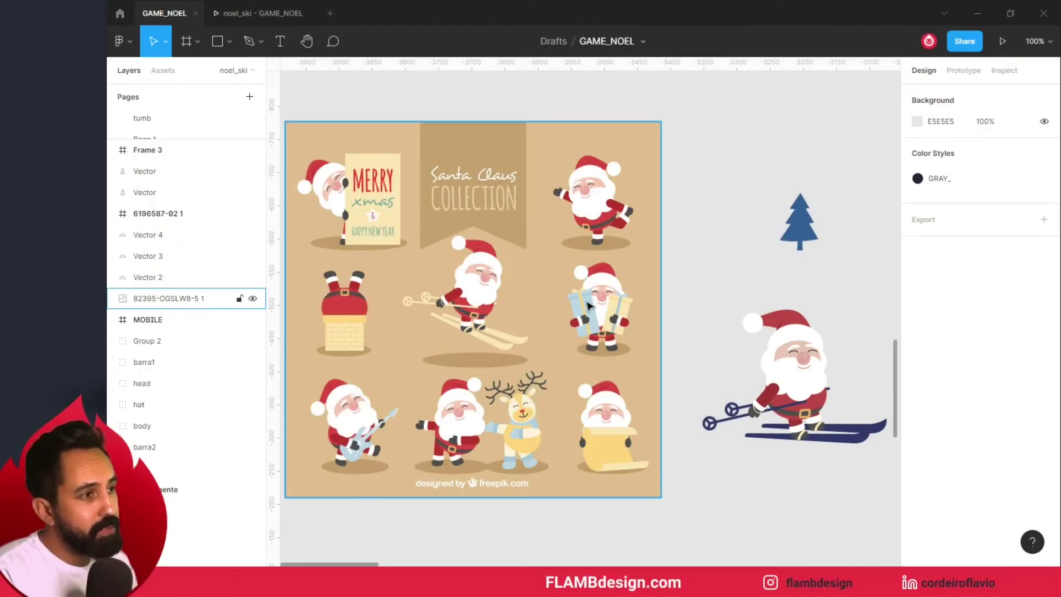
# Inspect the skiing Santa up close, then return to 100% zoom
pyautogui.click(588, 306)
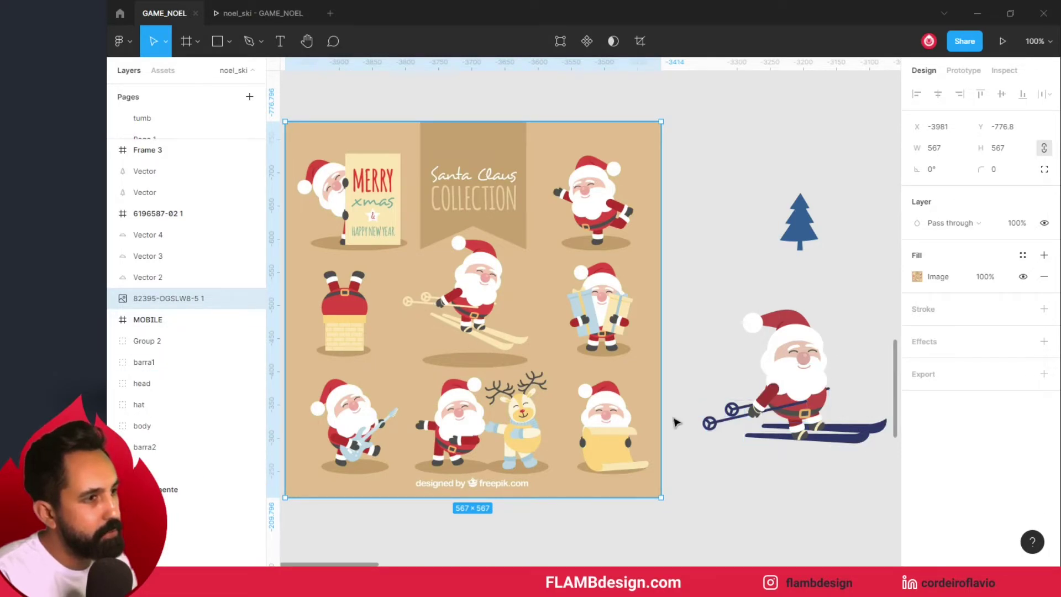
pyautogui.click(842, 351)
pyautogui.keyDown('ctrl'); pyautogui.click(838, 346); pyautogui.keyUp('ctrl')
pyautogui.moveTo(832, 333); pyautogui.dragTo(753, 267)
pyautogui.hotkey('shift', '0')
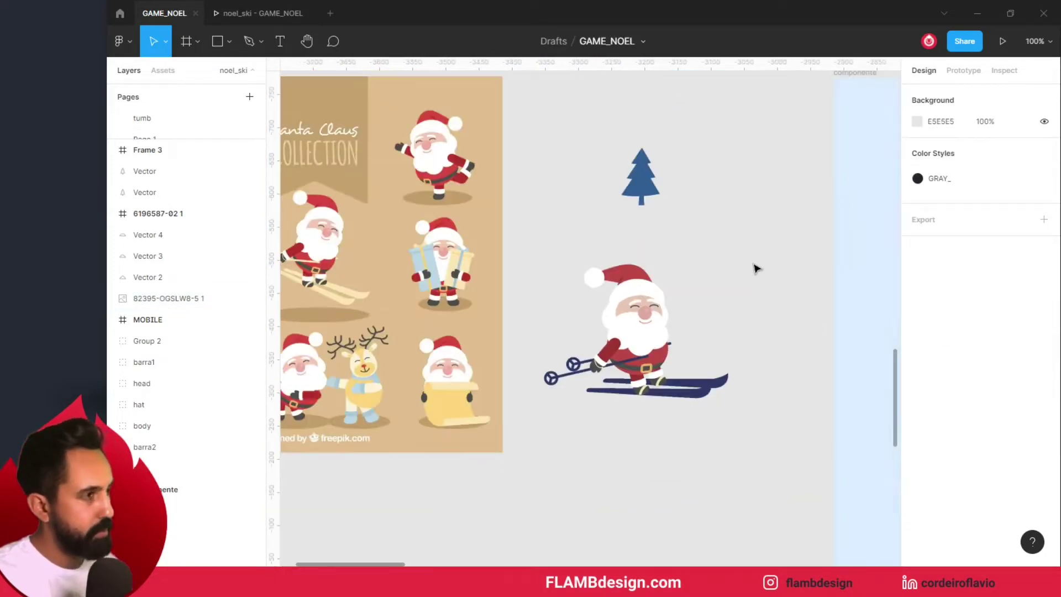
# Delete the Santa Claus Collection reference image from the canvas
pyautogui.hscroll(-2, 645, 287)
pyautogui.hscroll(-2, 662, 299)
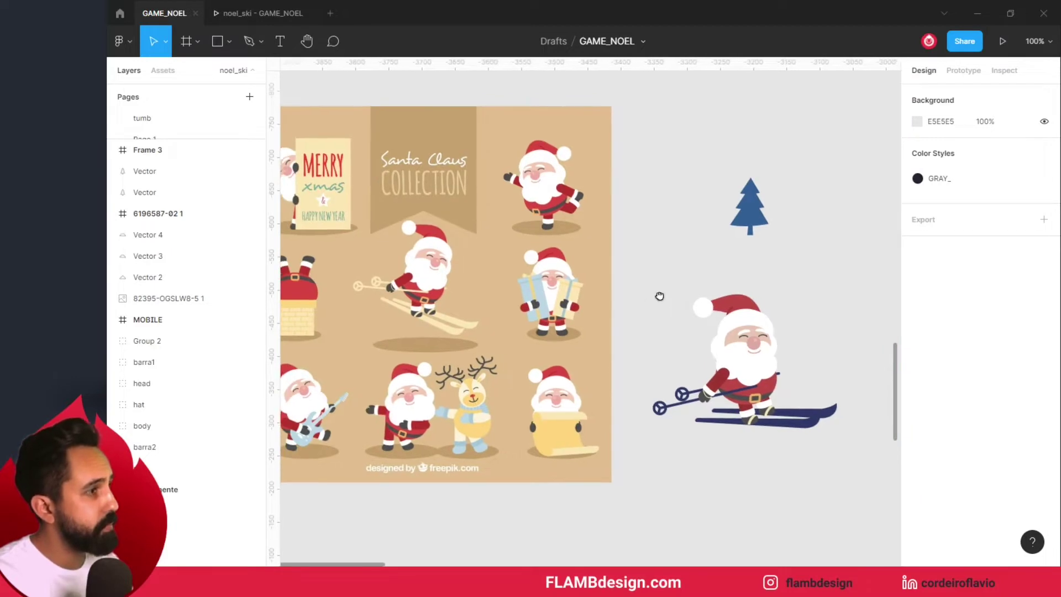
pyautogui.hscroll(-1, 678, 294)
pyautogui.click(475, 274)
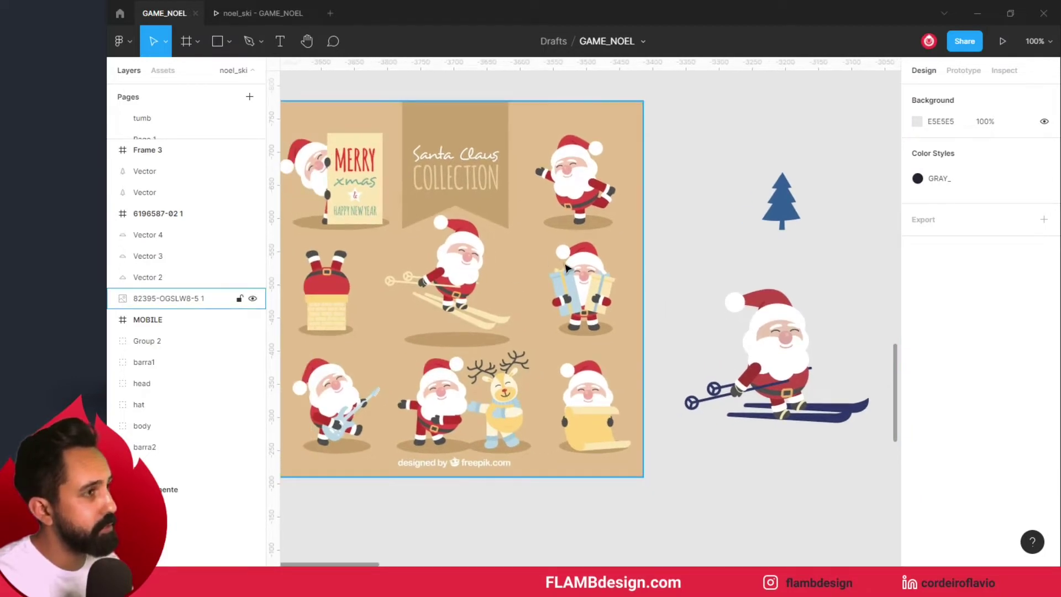
pyautogui.click(566, 269)
pyautogui.press('Delete')
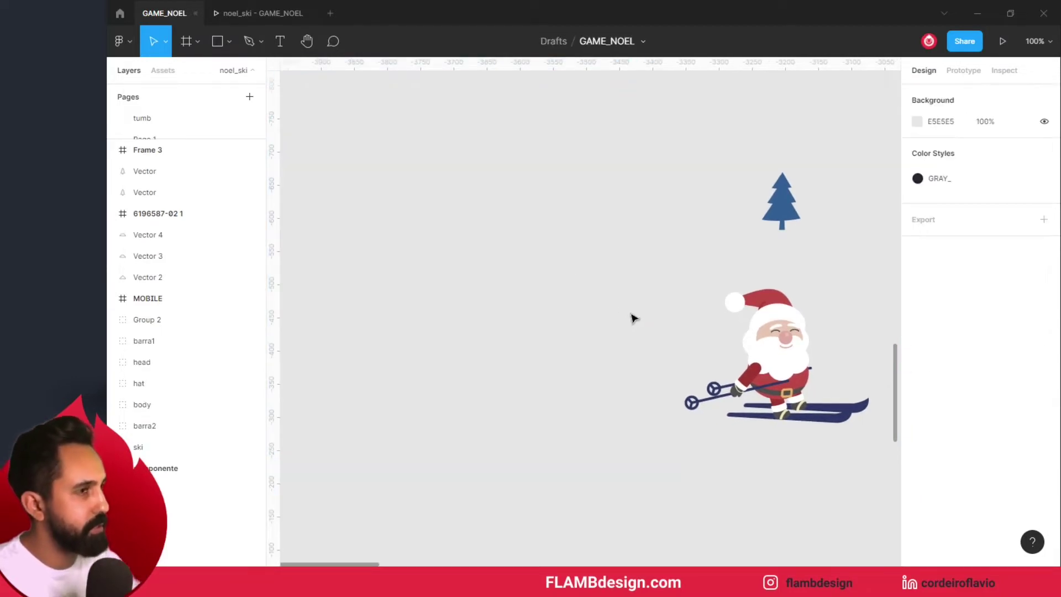
pyautogui.click(721, 328)
pyautogui.moveTo(602, 314); pyautogui.dragTo(509, 313)
pyautogui.click(634, 332)
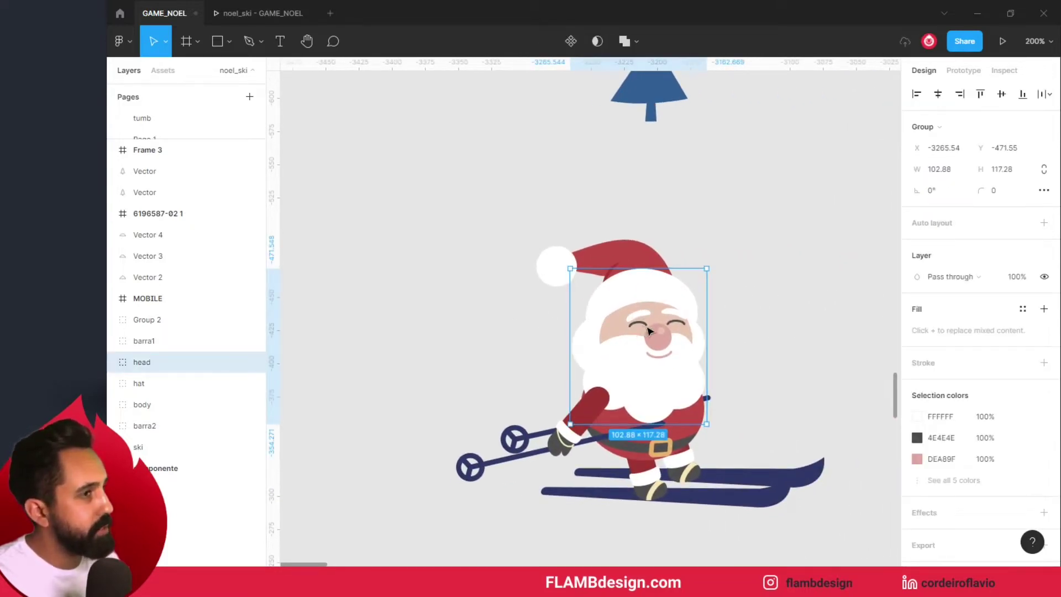
pyautogui.moveTo(644, 331); pyautogui.dragTo(688, 297)
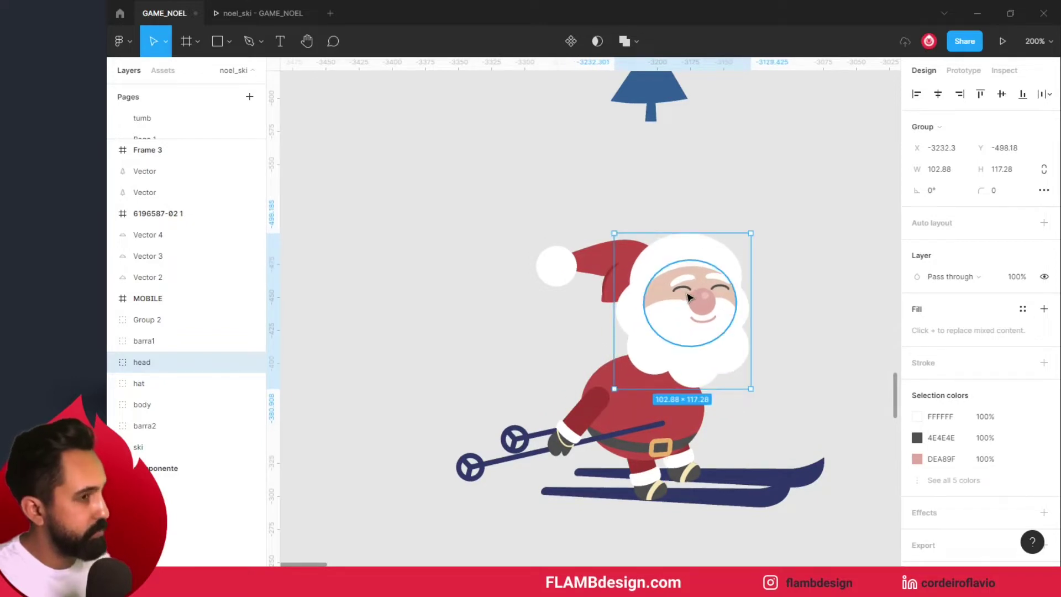
pyautogui.hotkey('ctrl', 'z')
pyautogui.moveTo(603, 254); pyautogui.dragTo(583, 221)
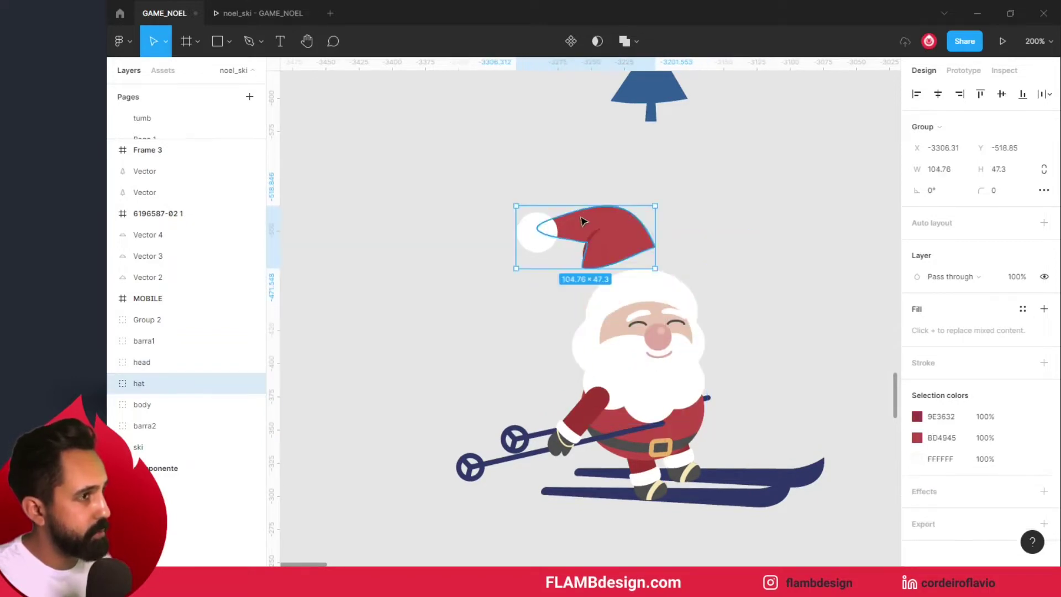
pyautogui.hotkey('ctrl', 'z')
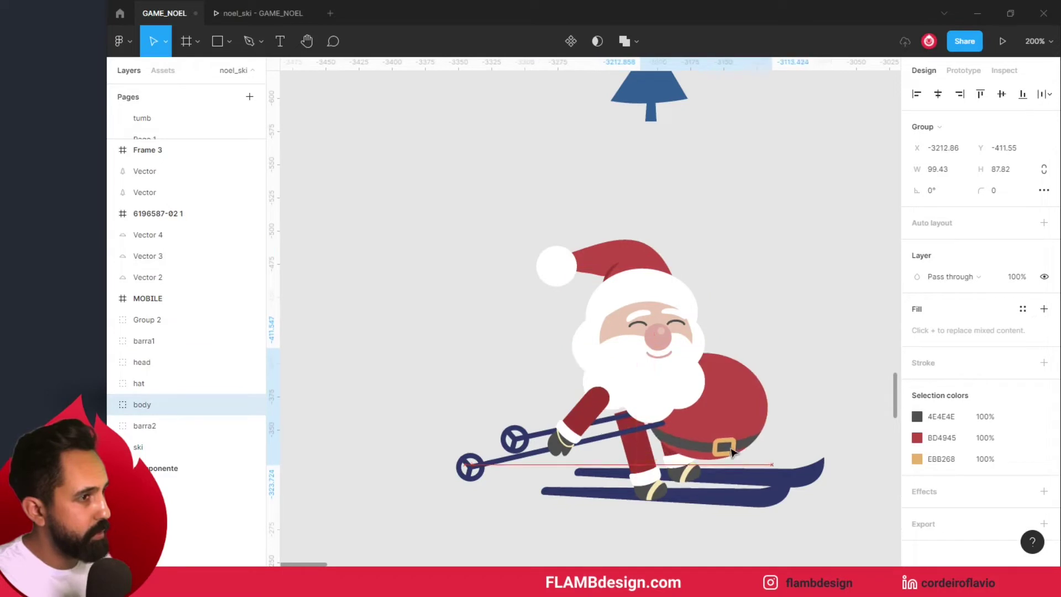
pyautogui.moveTo(645, 486)
pyautogui.mouseDown()
pyautogui.moveTo(652, 541)
pyautogui.moveTo(677, 482)
pyautogui.moveTo(645, 487)
pyautogui.mouseUp()
pyautogui.click(142, 362)
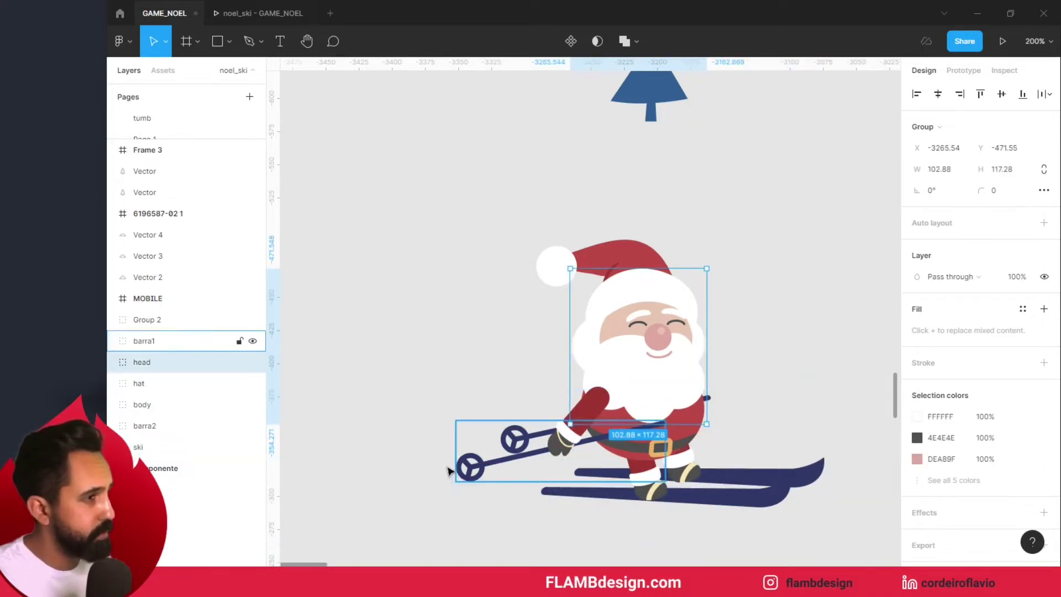
pyautogui.click(470, 466)
pyautogui.keyDown('shift'); pyautogui.click(519, 442); pyautogui.keyUp('shift')
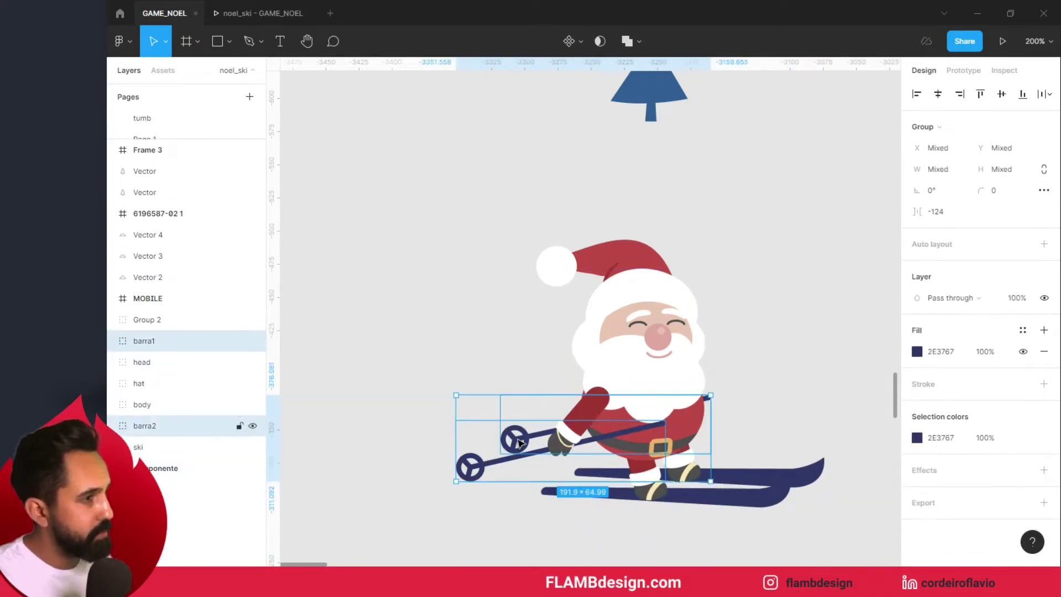
pyautogui.moveTo(519, 442); pyautogui.dragTo(456, 404)
pyautogui.hotkey('ctrl', 'z')
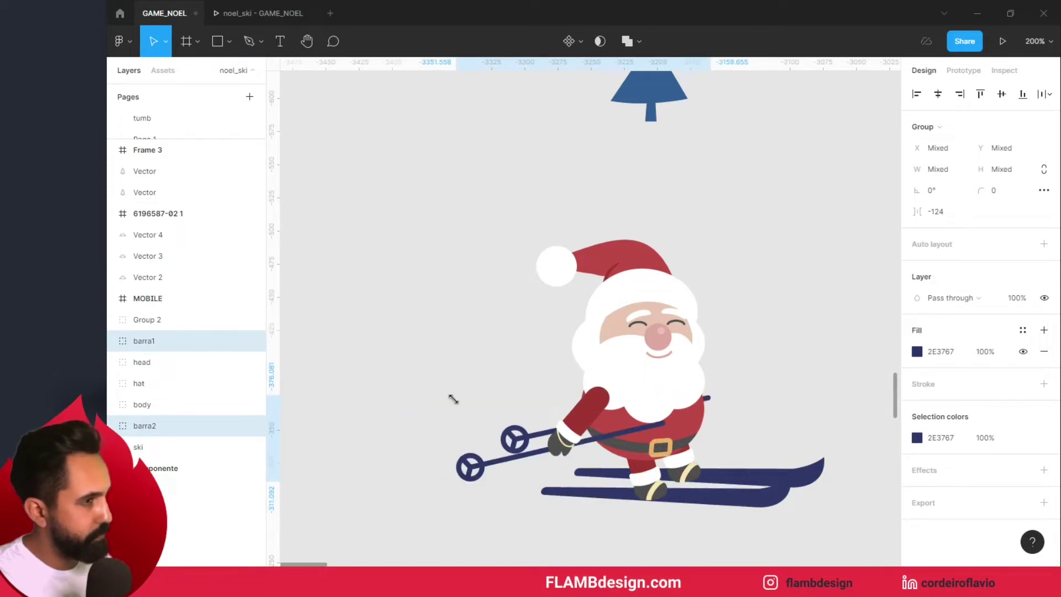
pyautogui.click(840, 364)
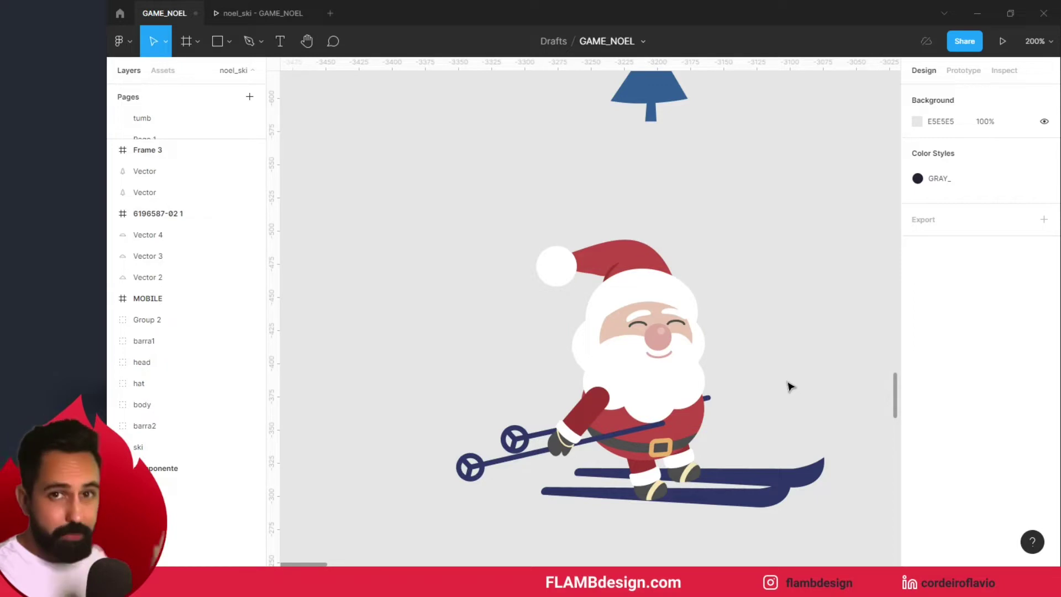
pyautogui.click(646, 381)
pyautogui.click(759, 381)
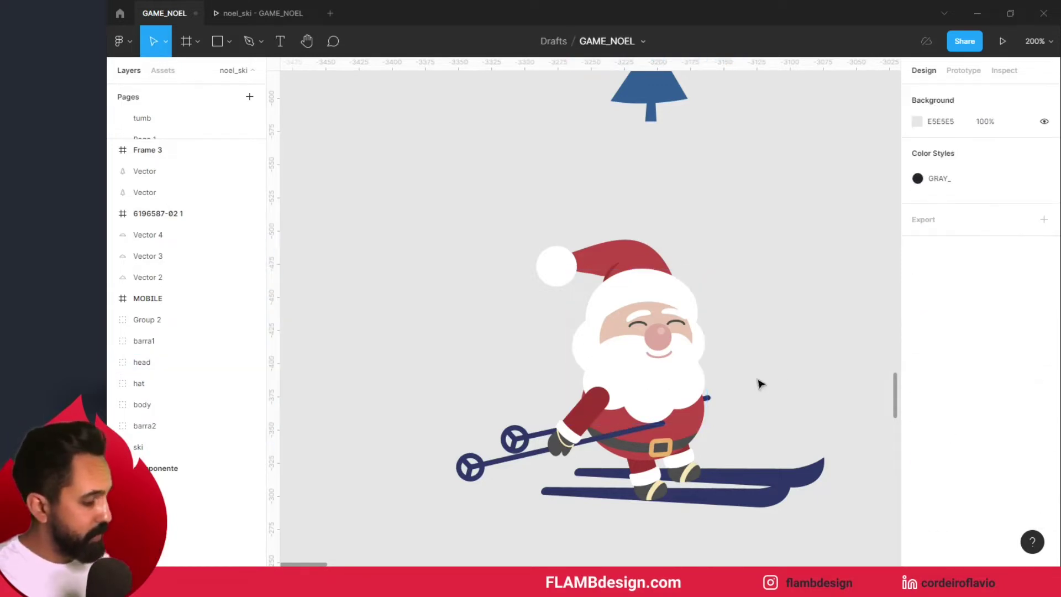
pyautogui.hotkey('shift', '0')
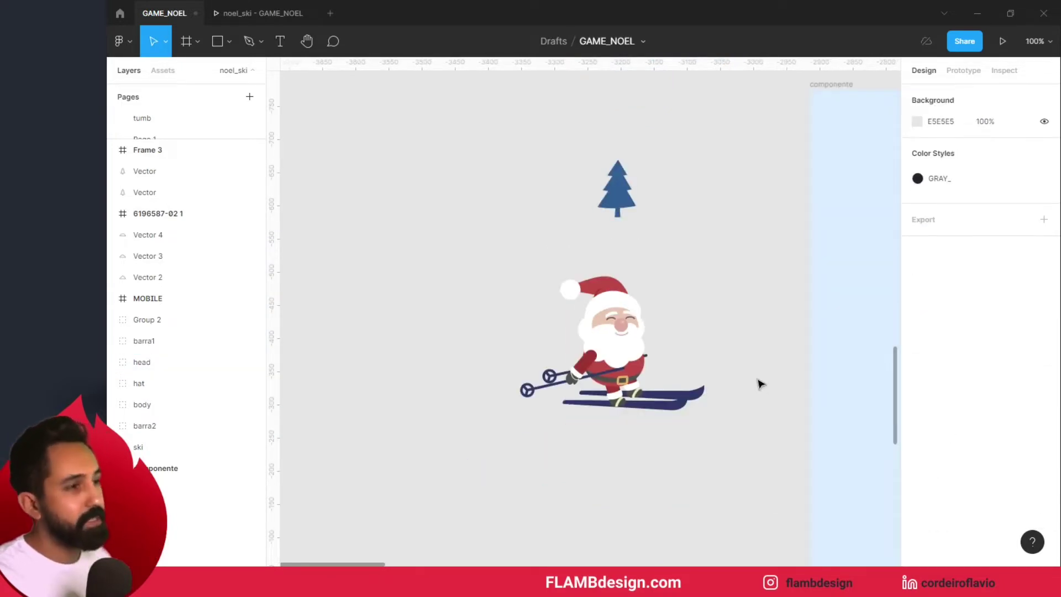
# Copy the whole skiing Santa into the componente frame
pyautogui.moveTo(725, 341)
pyautogui.mouseDown()
pyautogui.moveTo(646, 315)
pyautogui.moveTo(500, 316)
pyautogui.mouseUp()
pyautogui.moveTo(318, 230); pyautogui.dragTo(548, 437)
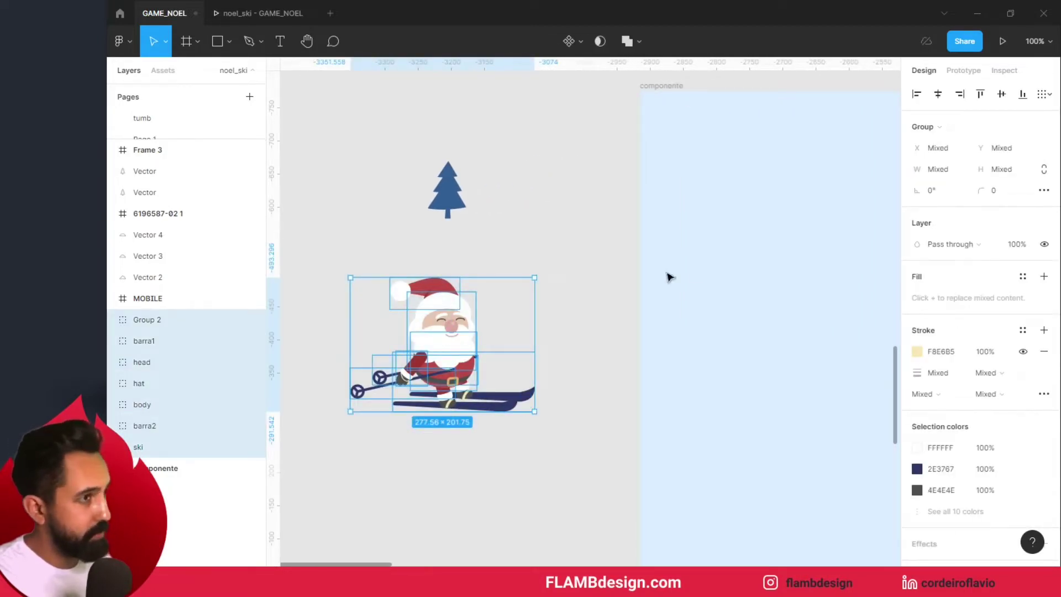
pyautogui.moveTo(460, 332); pyautogui.dragTo(803, 251)
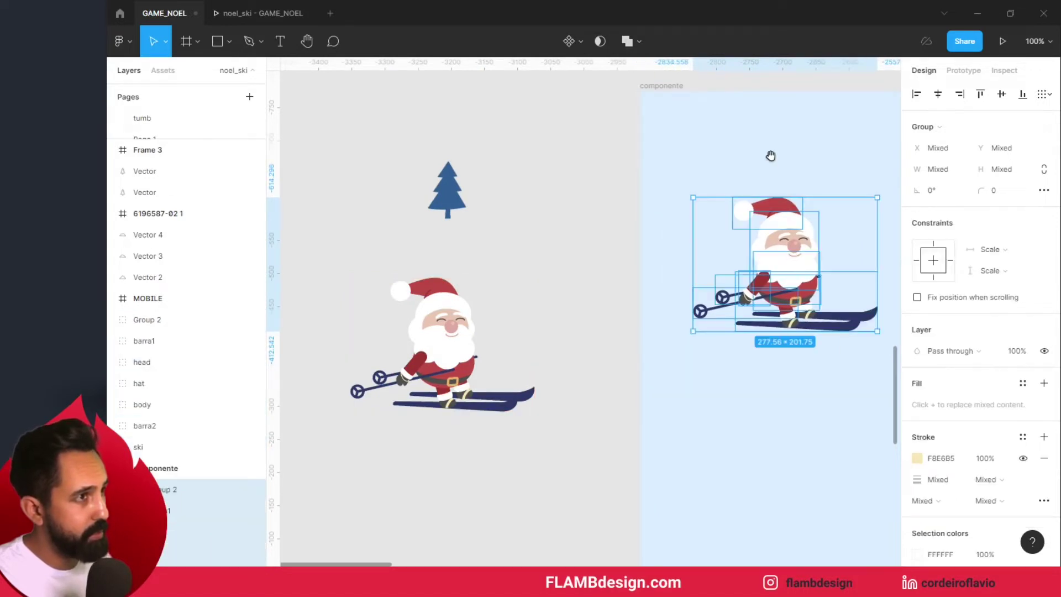
pyautogui.moveTo(770, 157); pyautogui.dragTo(528, 198)
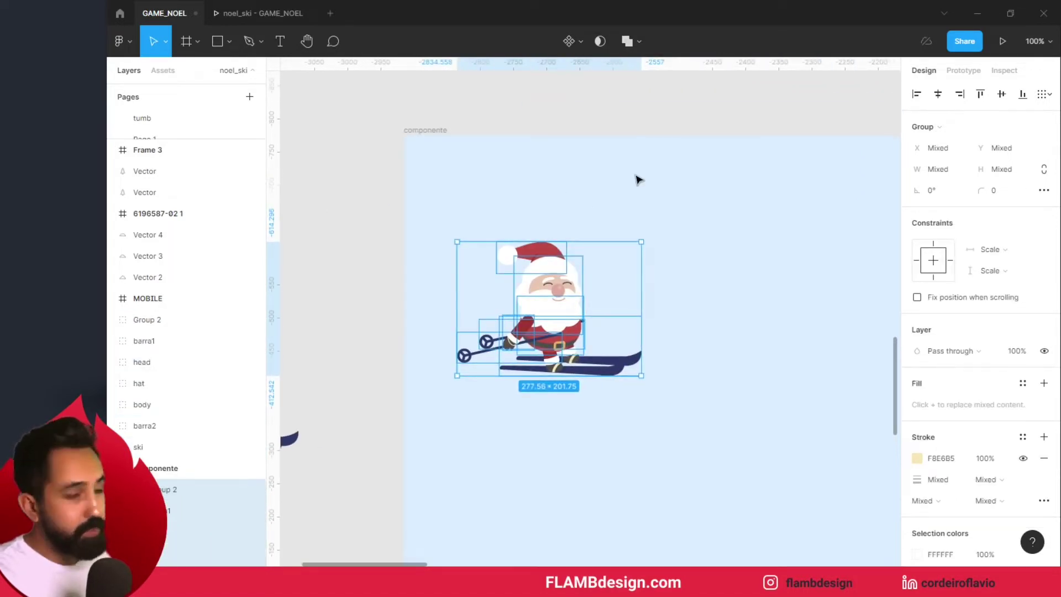
pyautogui.click(634, 158)
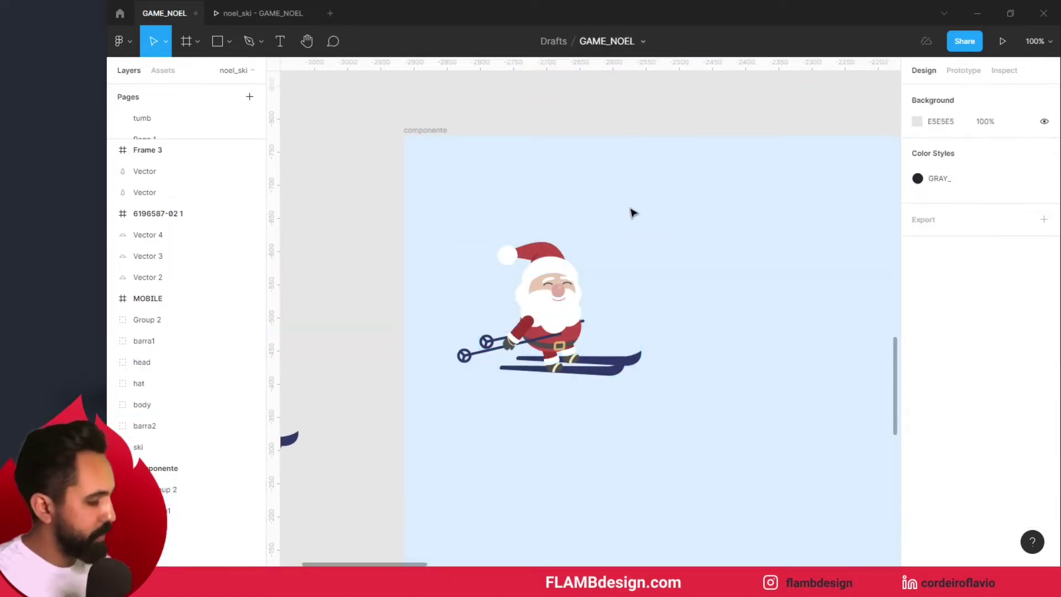
pyautogui.click(611, 299)
pyautogui.hscroll(-2, 652, 293)
# Check the copied Santa's head, hat and body groups, then zoom out to the frame
pyautogui.click(560, 245)
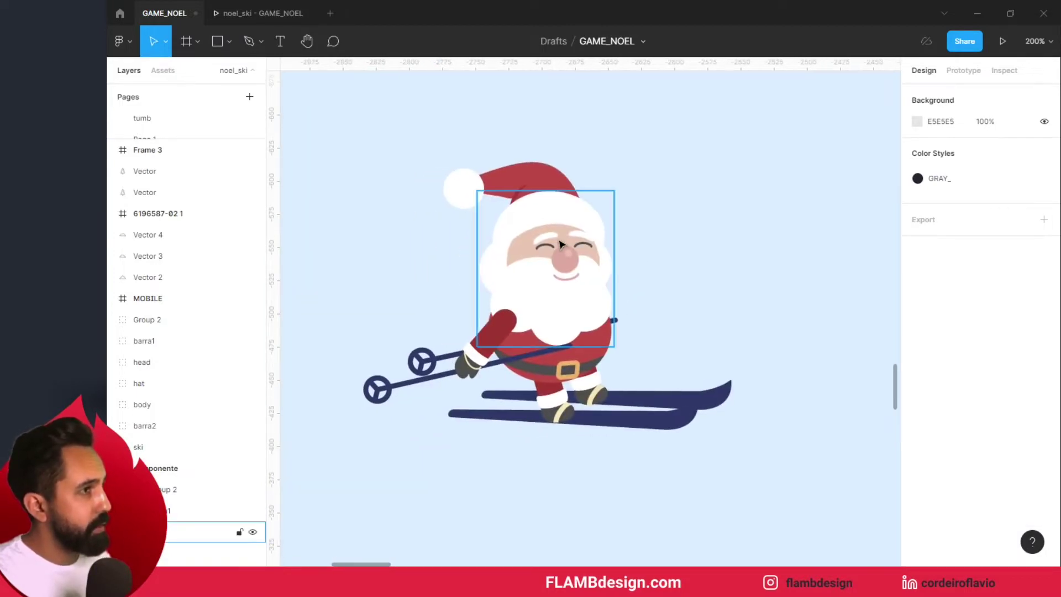
pyautogui.click(519, 176)
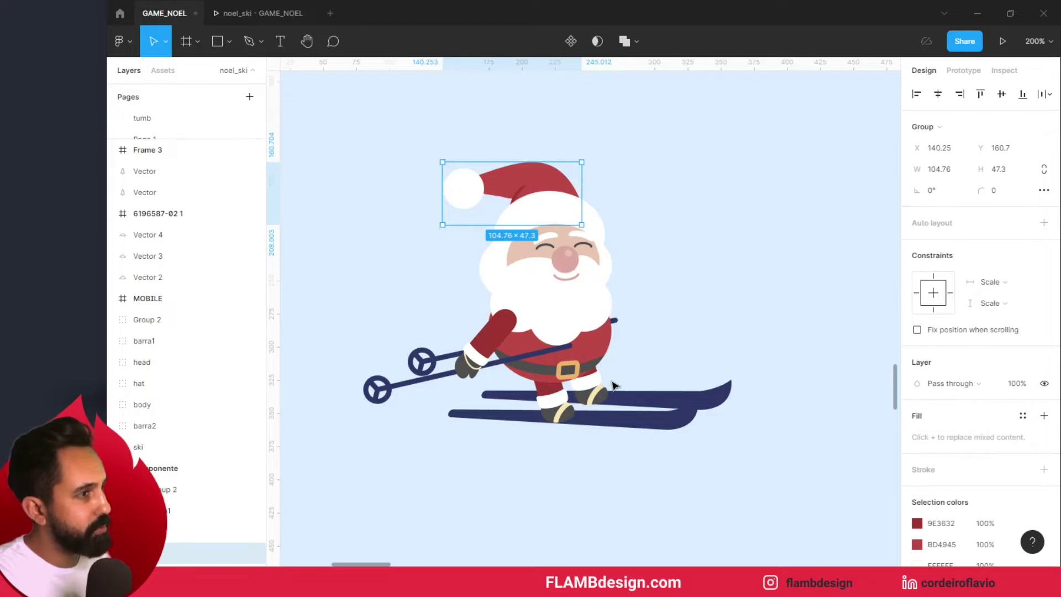
pyautogui.click(591, 359)
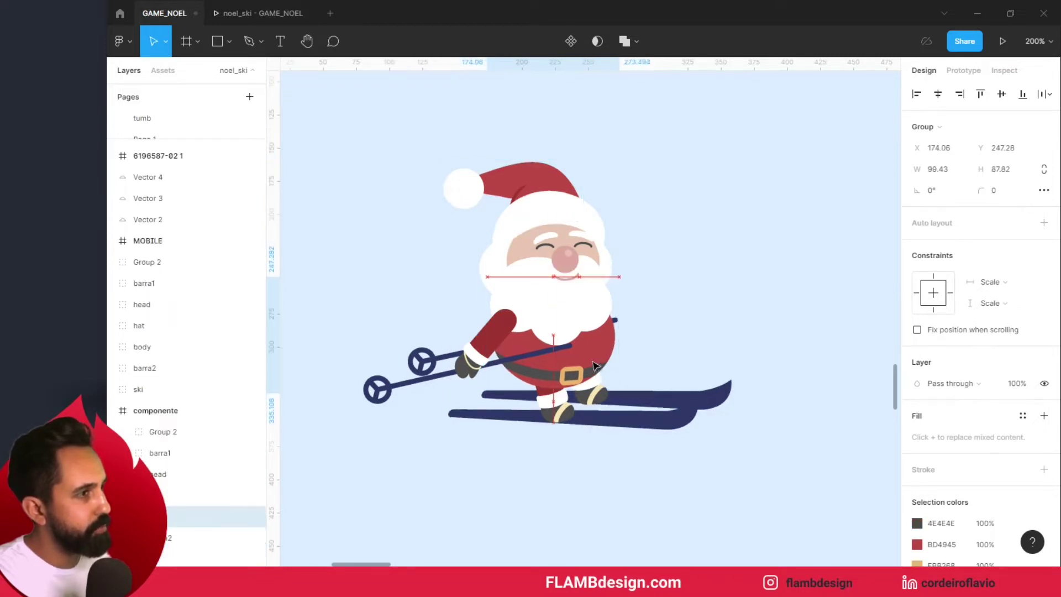
pyautogui.hotkey('shift', 'Tab')
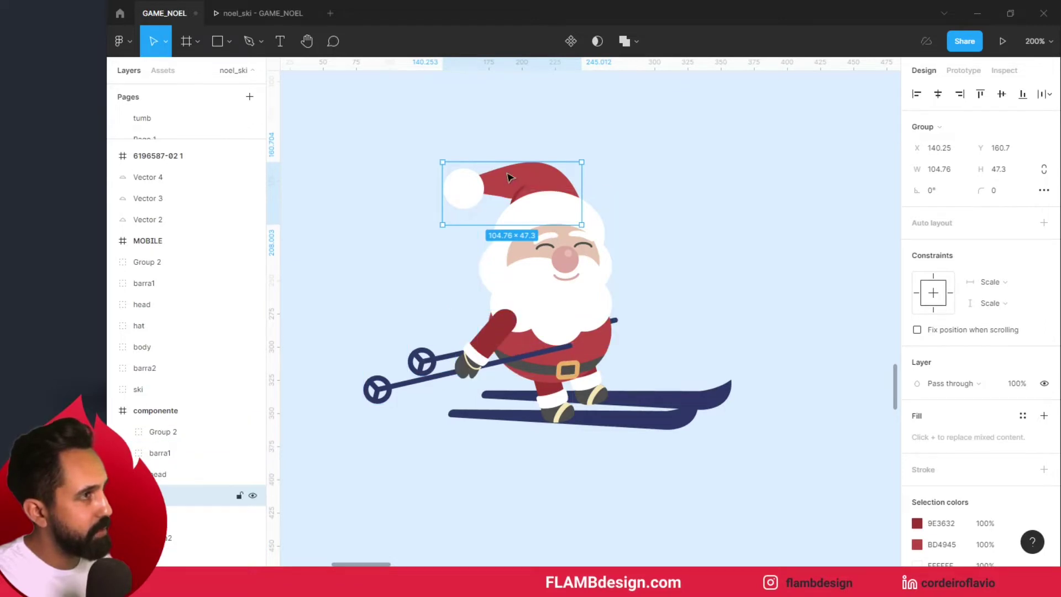
pyautogui.click(684, 259)
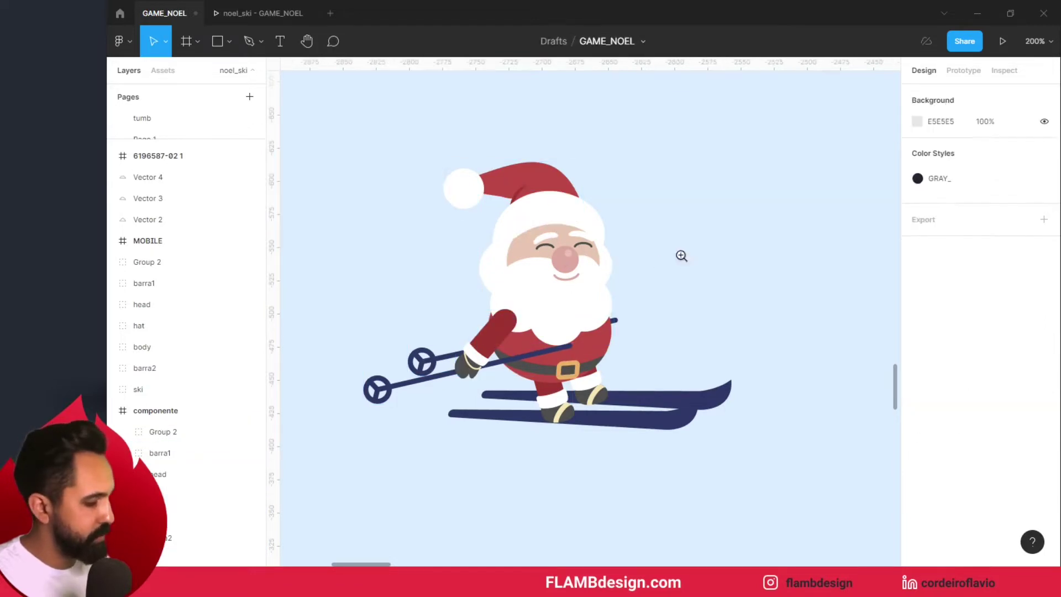
pyautogui.hotkey('shift', '0')
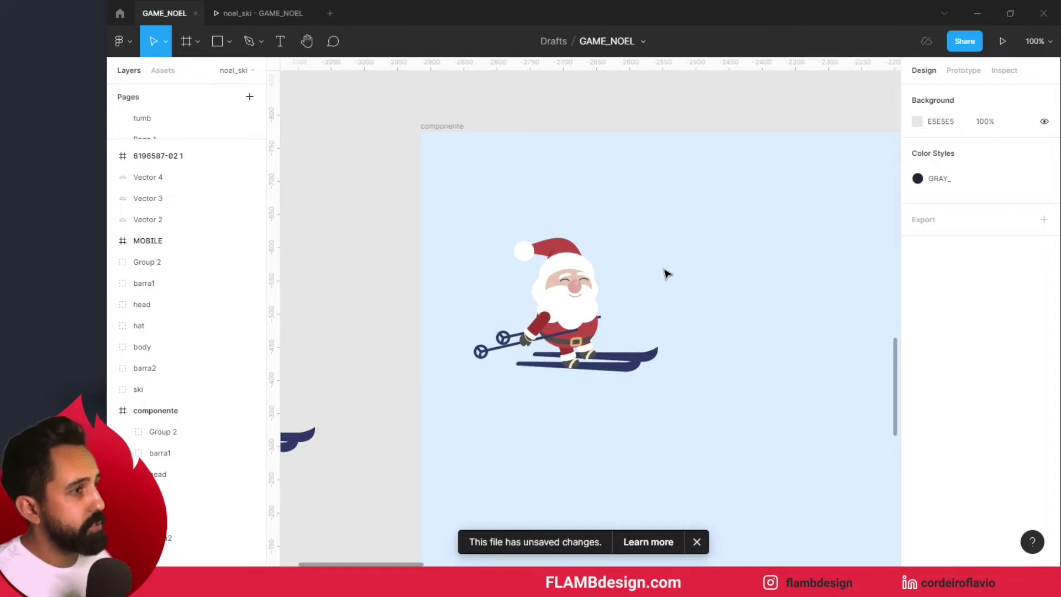
# Select every Santa part and convert them into Component 1 with Ctrl+Alt+K
pyautogui.click(553, 250)
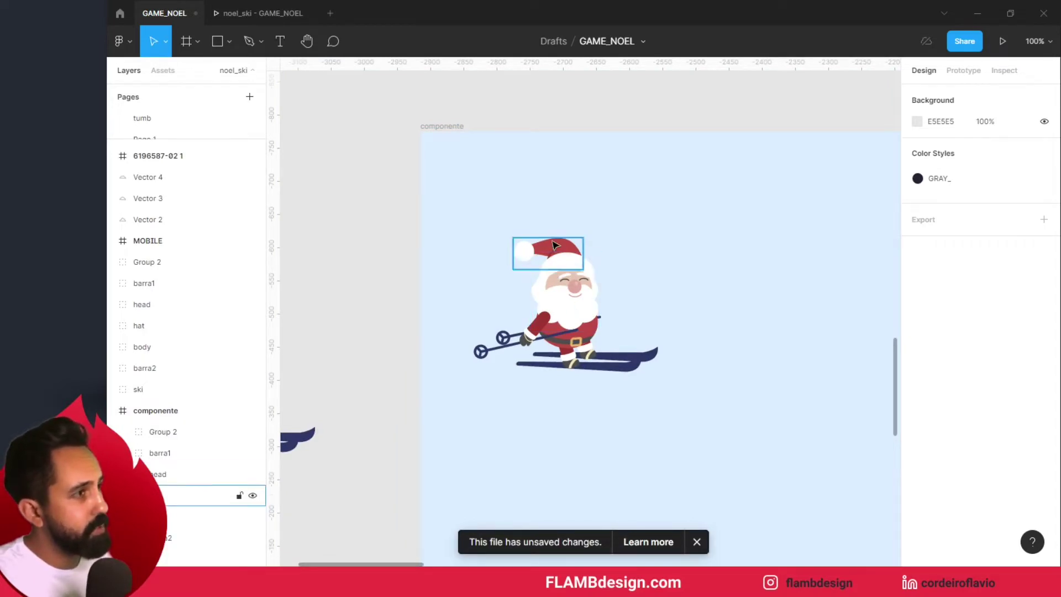
pyautogui.click(619, 353)
pyautogui.moveTo(393, 190); pyautogui.dragTo(717, 426)
pyautogui.moveTo(713, 350); pyautogui.dragTo(626, 344)
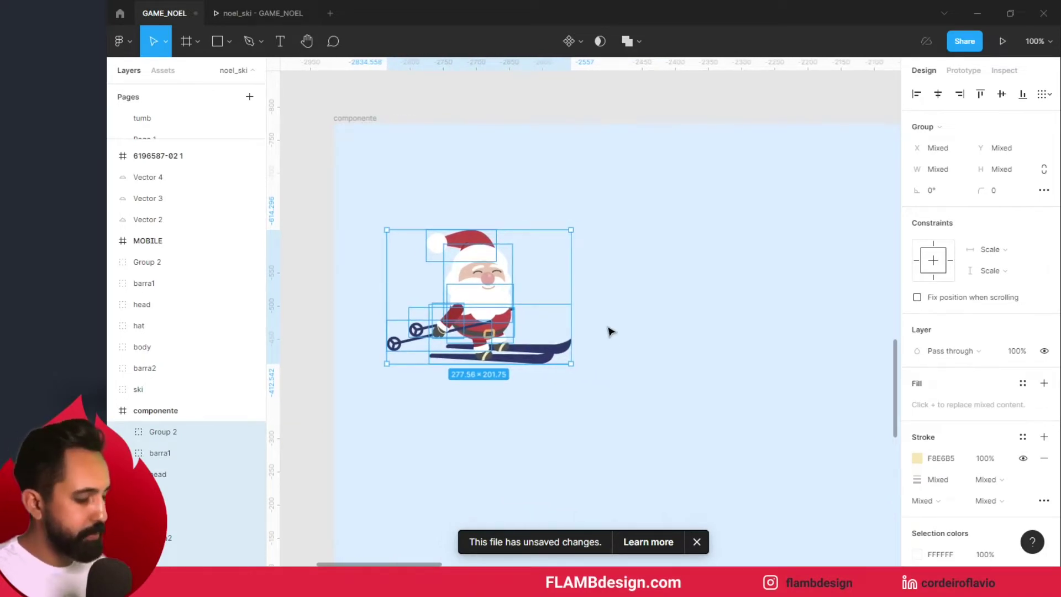
pyautogui.press('alt')
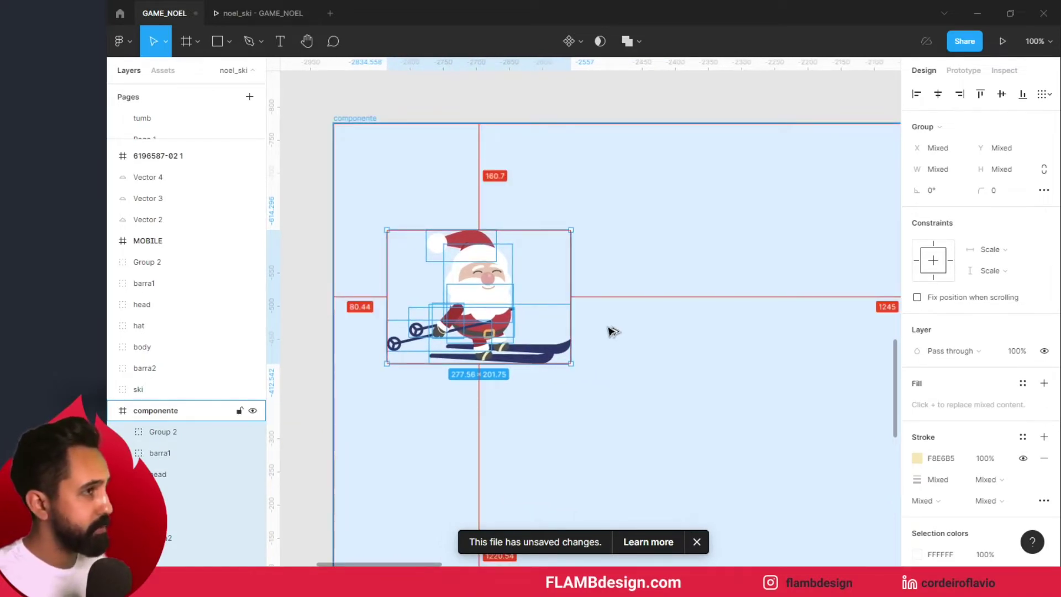
pyautogui.hotkey('ctrl', 'alt', 'k')
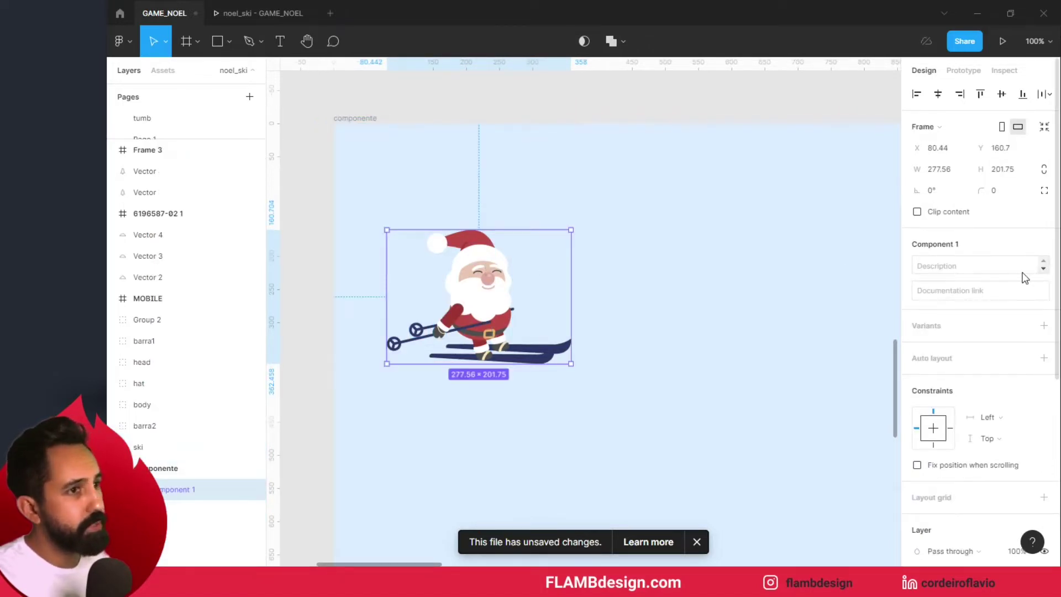
# Add Variant2 to Component 1 and widen the component set to fit both Santas
pyautogui.click(1044, 326)
pyautogui.moveTo(479, 440)
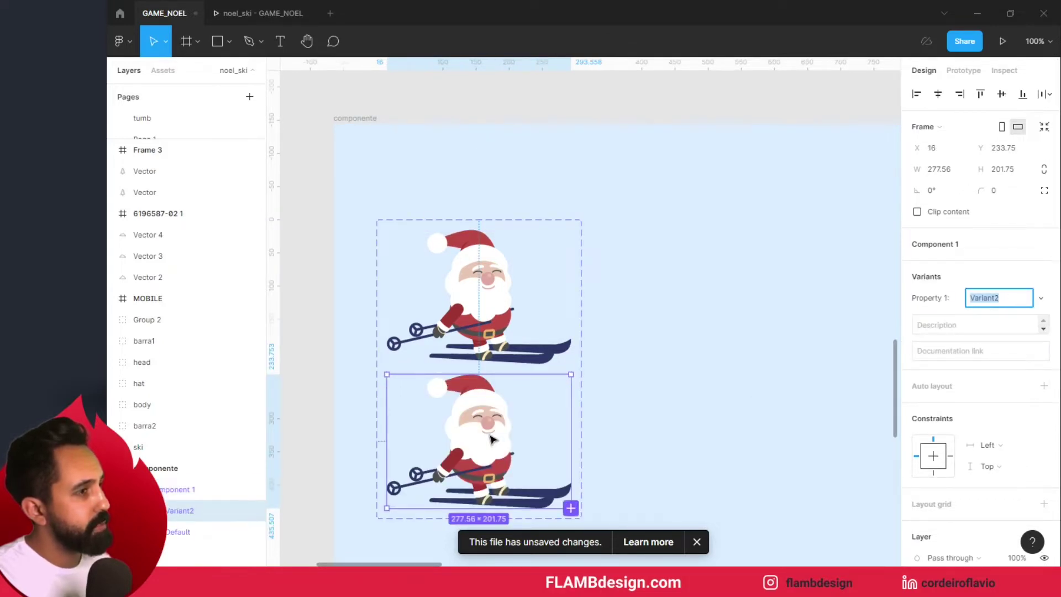
pyautogui.click(491, 440)
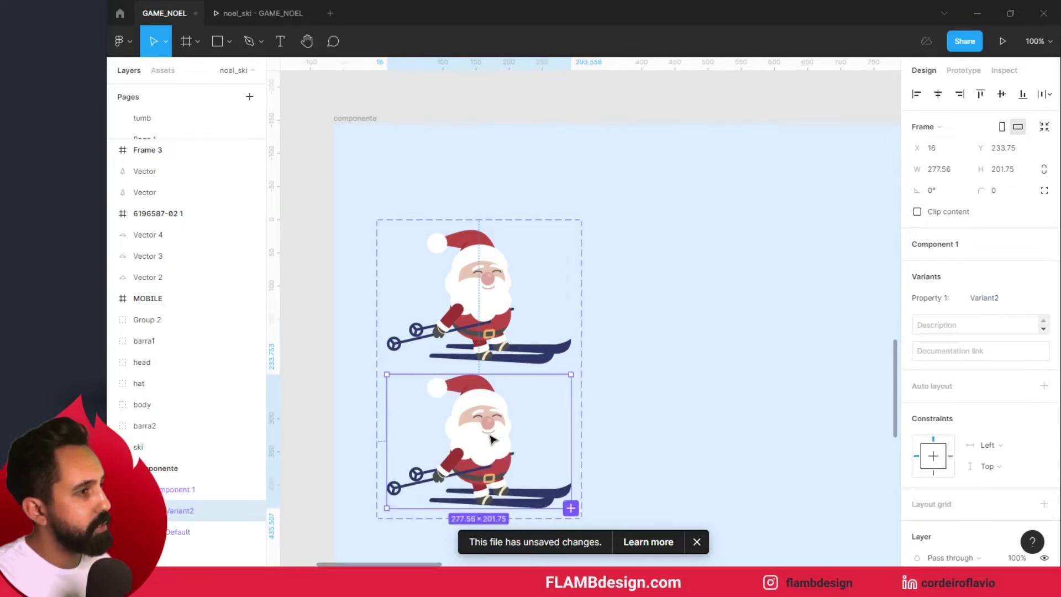
pyautogui.click(582, 365)
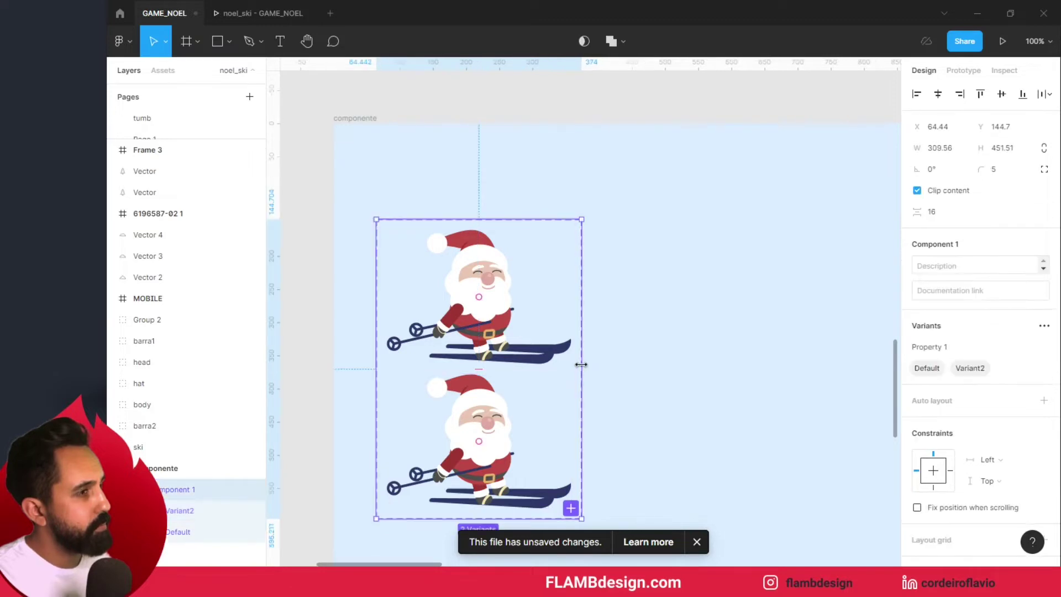
pyautogui.moveTo(582, 362); pyautogui.dragTo(841, 356)
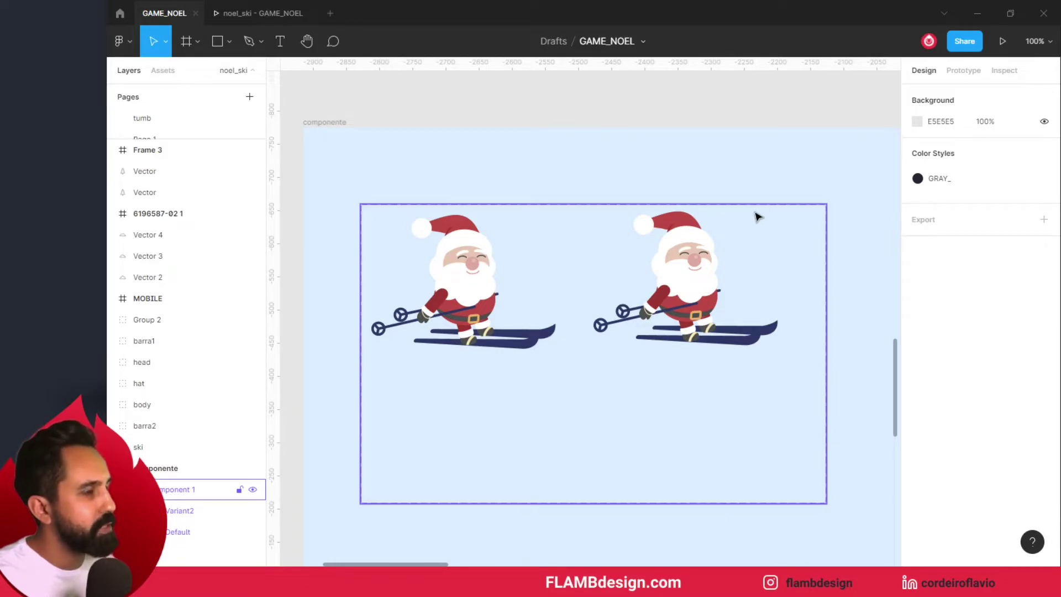
# Lower the second variant's head, hat and body by one pixel
pyautogui.click(698, 267)
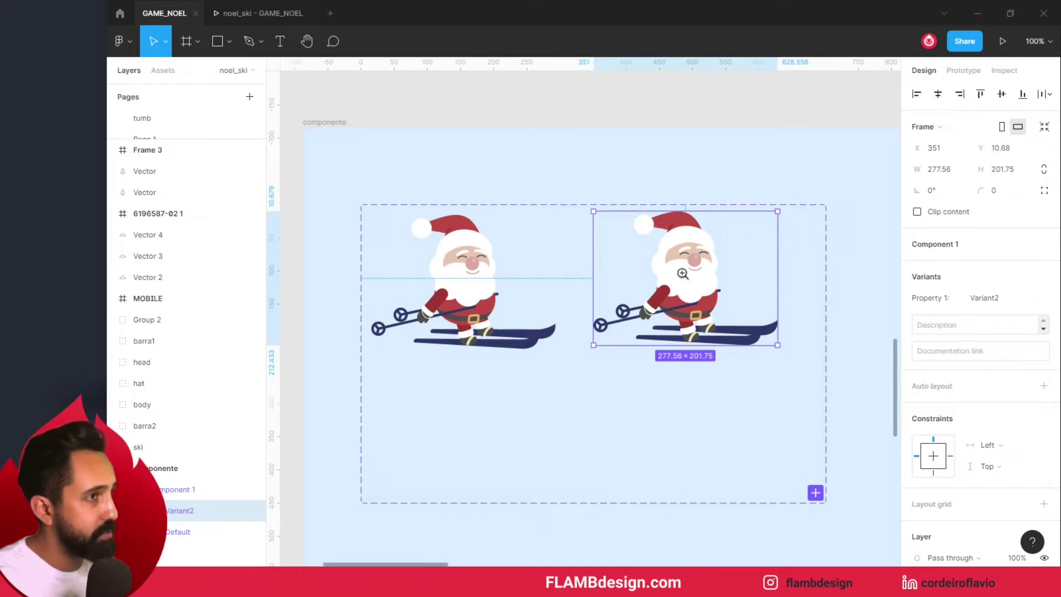
pyautogui.click(683, 273)
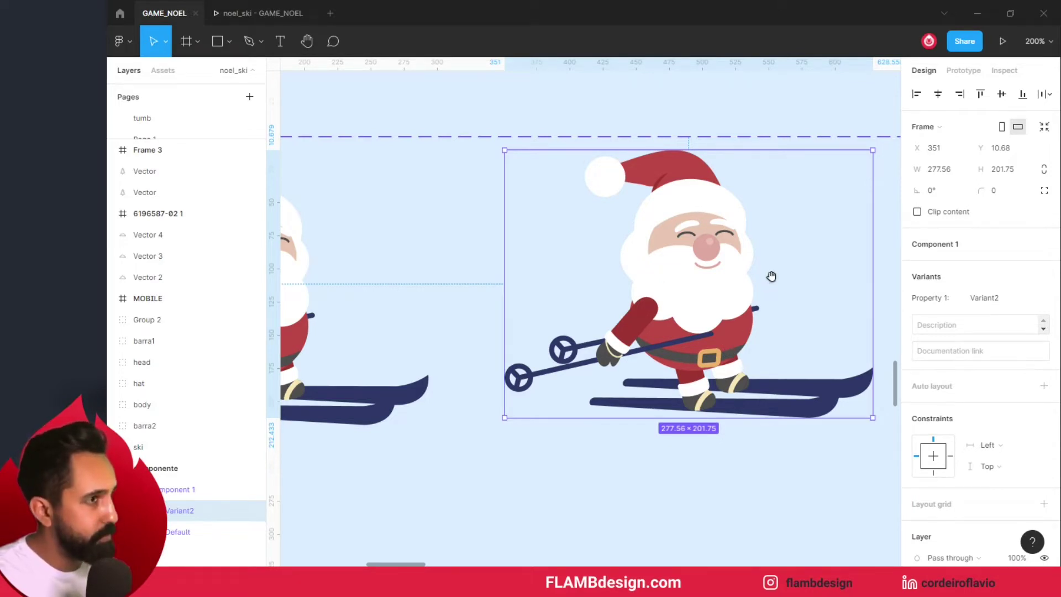
pyautogui.hscroll(3, 763, 278)
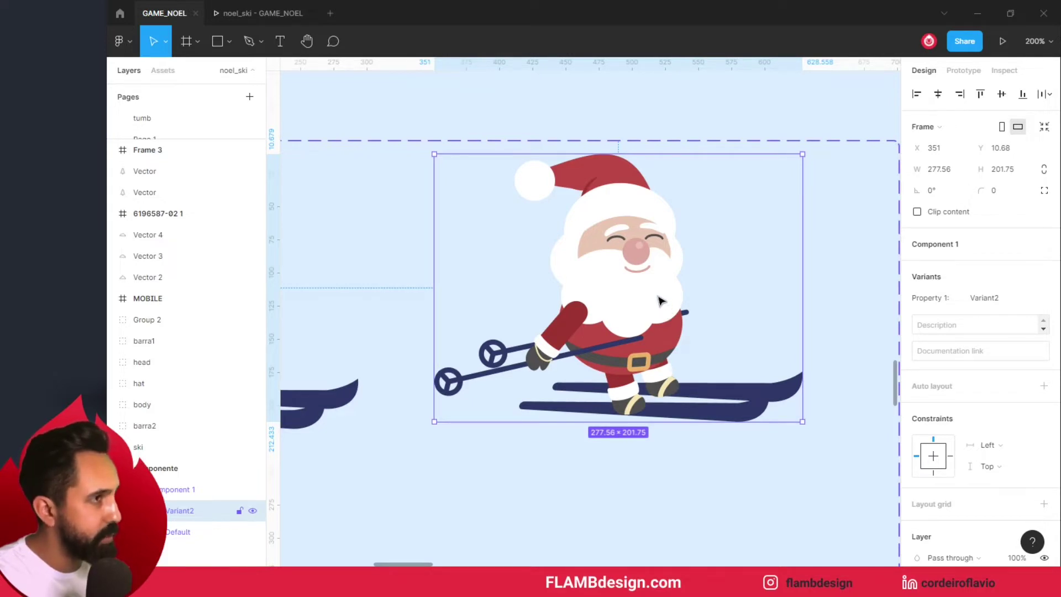
pyautogui.doubleClick(660, 300)
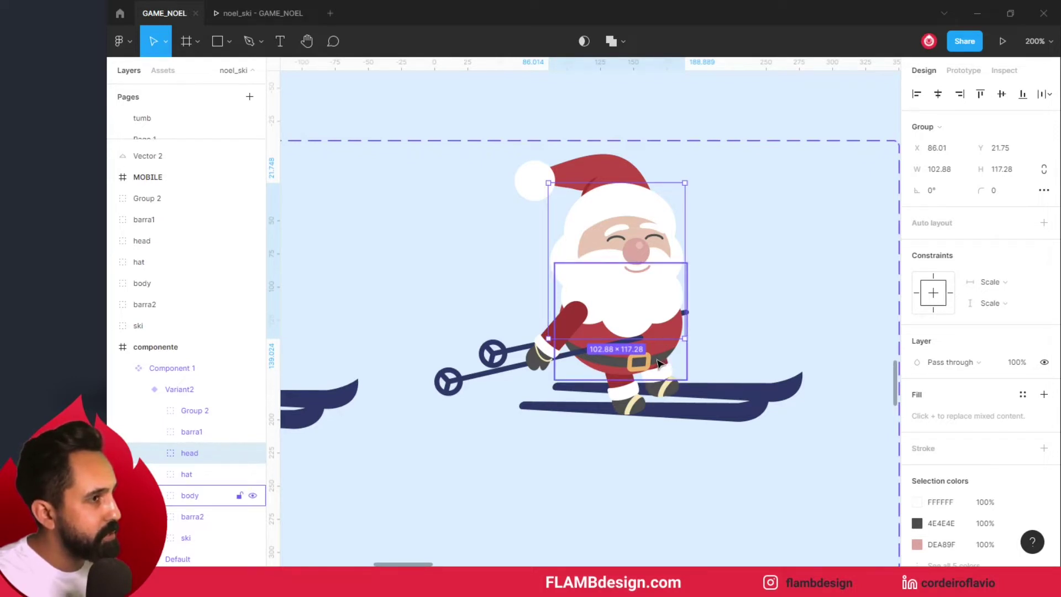
pyautogui.keyDown('shift'); pyautogui.click(658, 362); pyautogui.keyUp('shift')
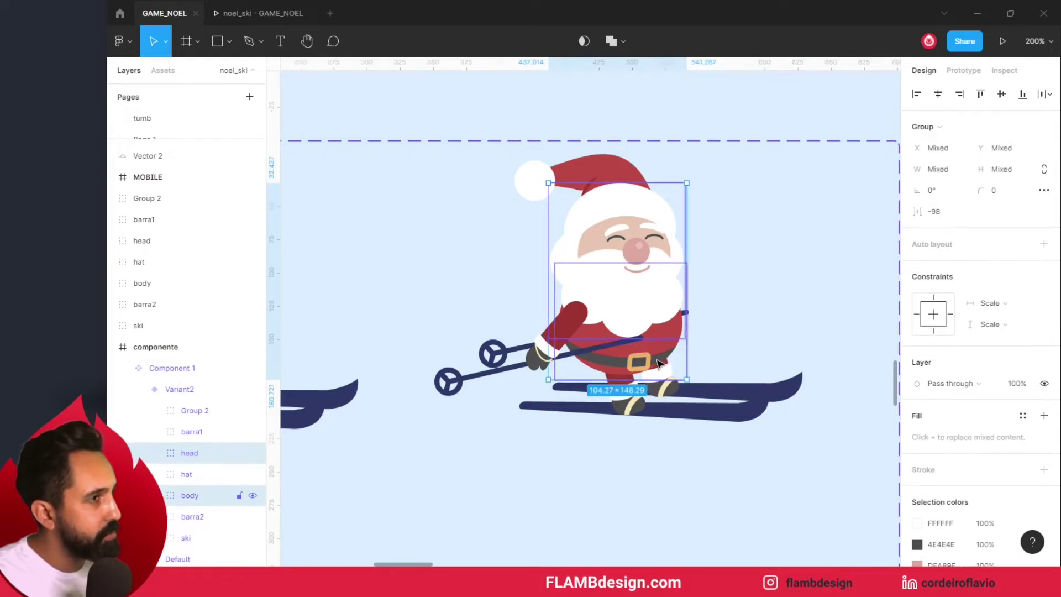
pyautogui.keyDown('shift'); pyautogui.click(613, 171); pyautogui.keyUp('shift')
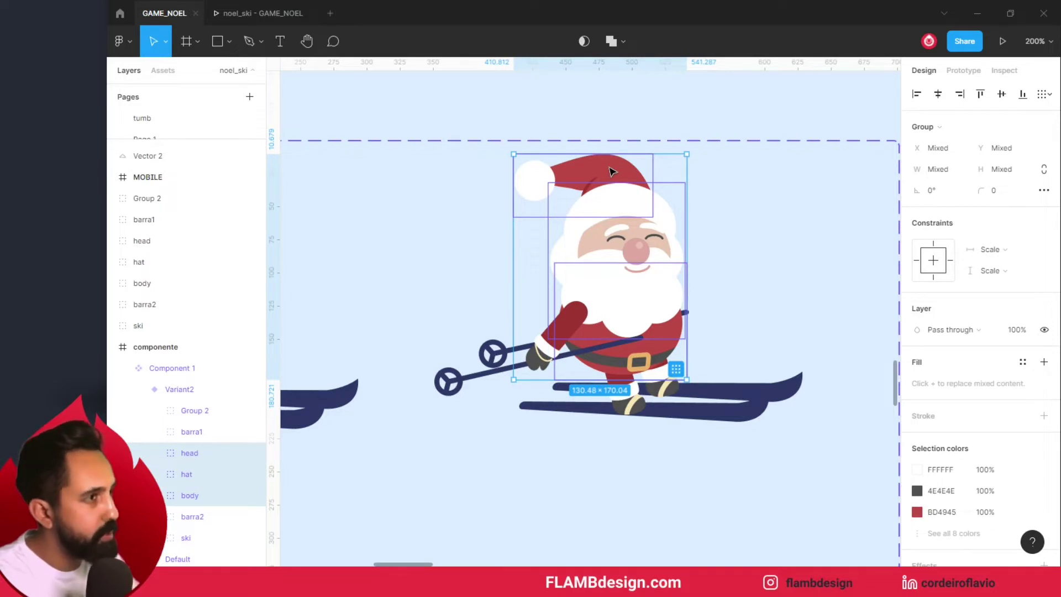
pyautogui.press('Down')
pyautogui.press('Down')
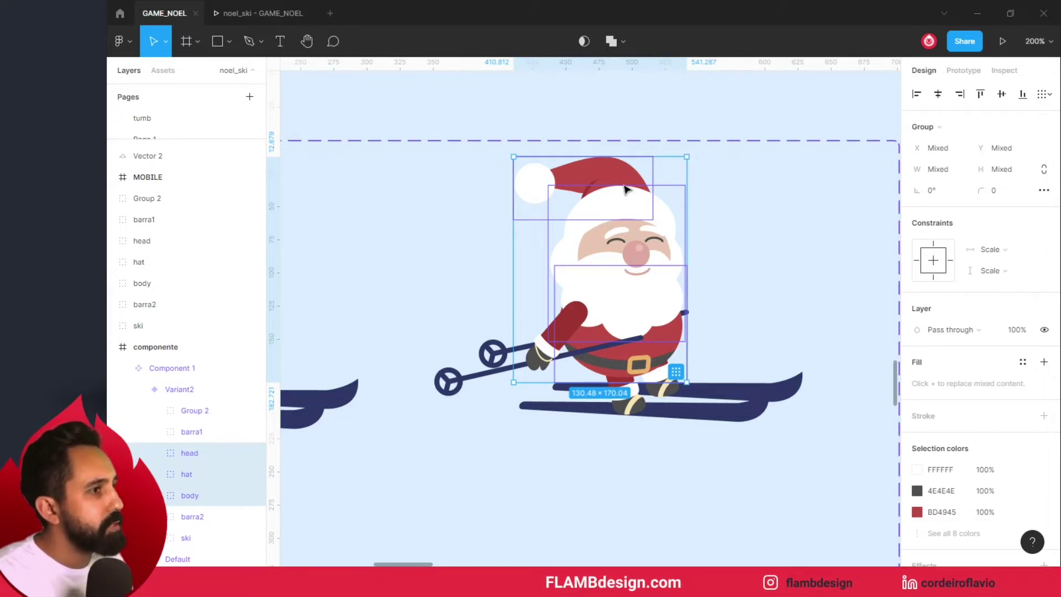
# Nudge the arm group down one pixel and add vertical and horizontal alignment guides
pyautogui.click(831, 267)
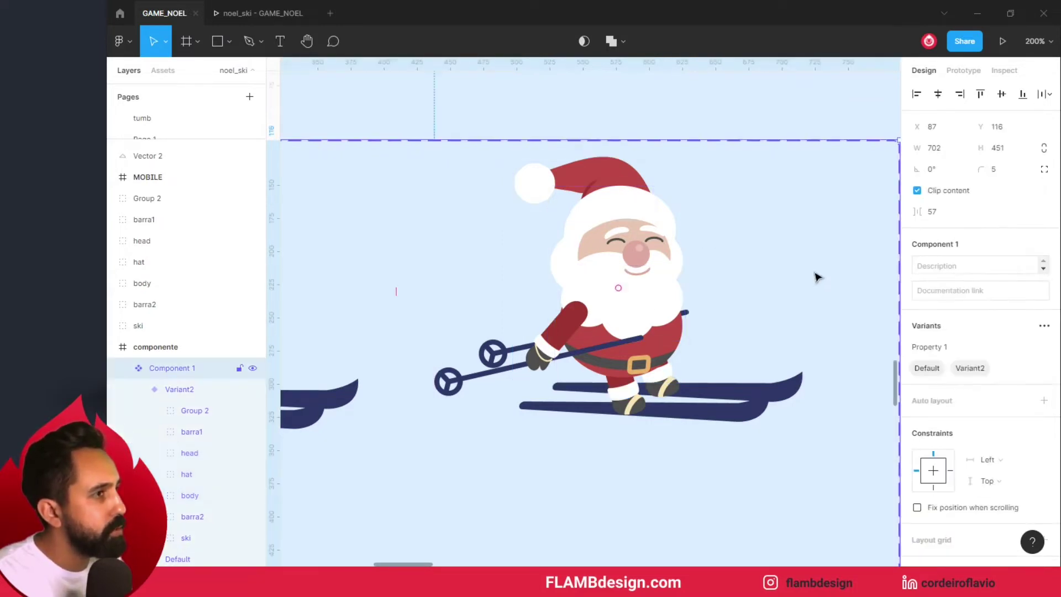
pyautogui.doubleClick(569, 331)
pyautogui.doubleClick(569, 331)
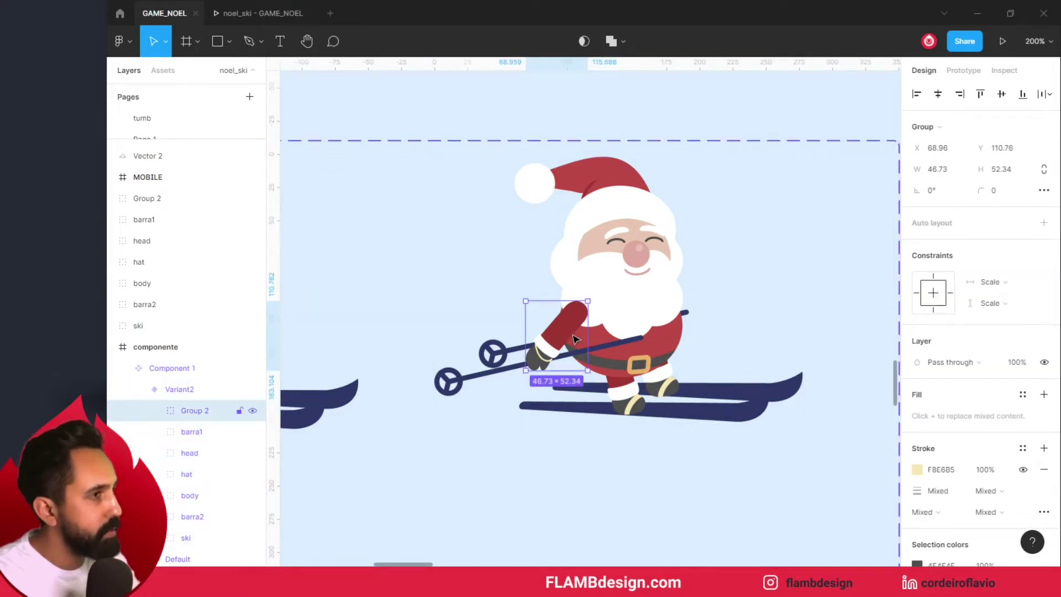
pyautogui.press('Down')
pyautogui.press('Down')
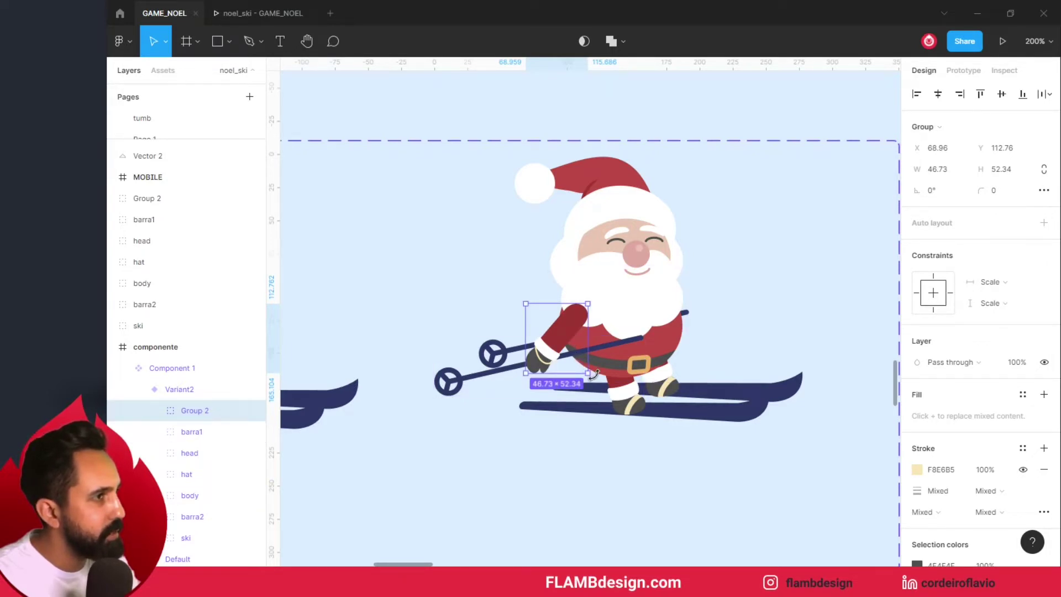
pyautogui.moveTo(280, 345); pyautogui.dragTo(578, 321)
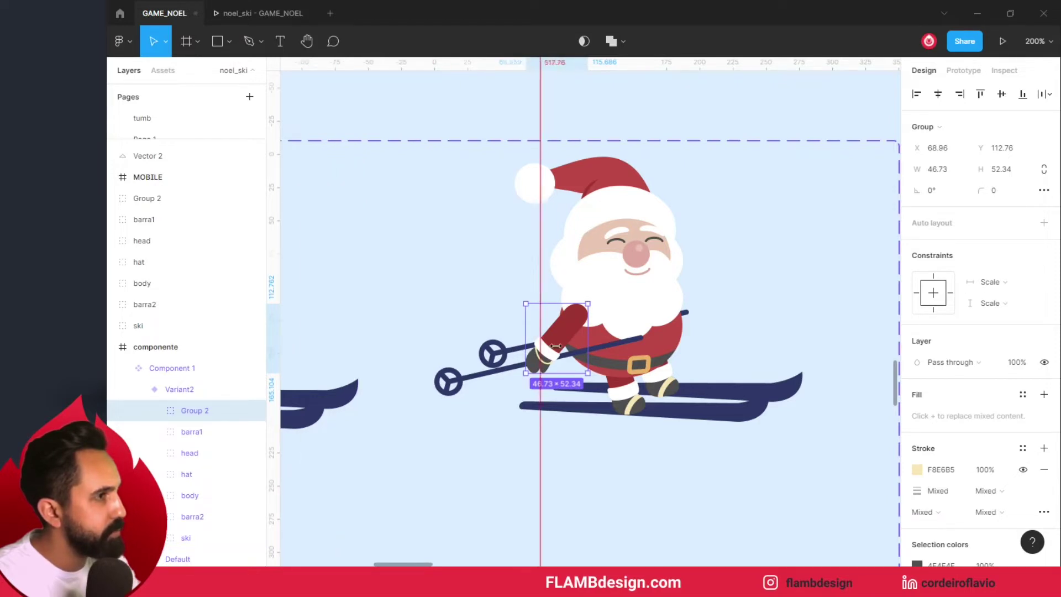
pyautogui.moveTo(514, 64)
pyautogui.mouseDown()
pyautogui.moveTo(550, 309)
pyautogui.moveTo(580, 338)
pyautogui.mouseUp()
pyautogui.scroll(5, 558, 346)
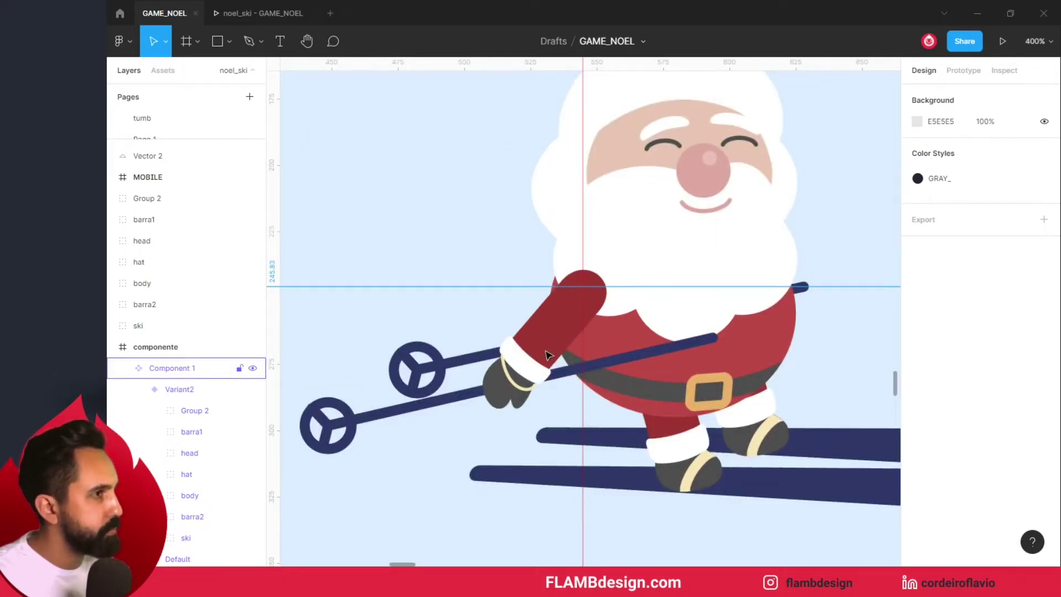
# Tilt the arm a few degrees and nudge it one pixel left and up
pyautogui.click(548, 354)
pyautogui.click(547, 353)
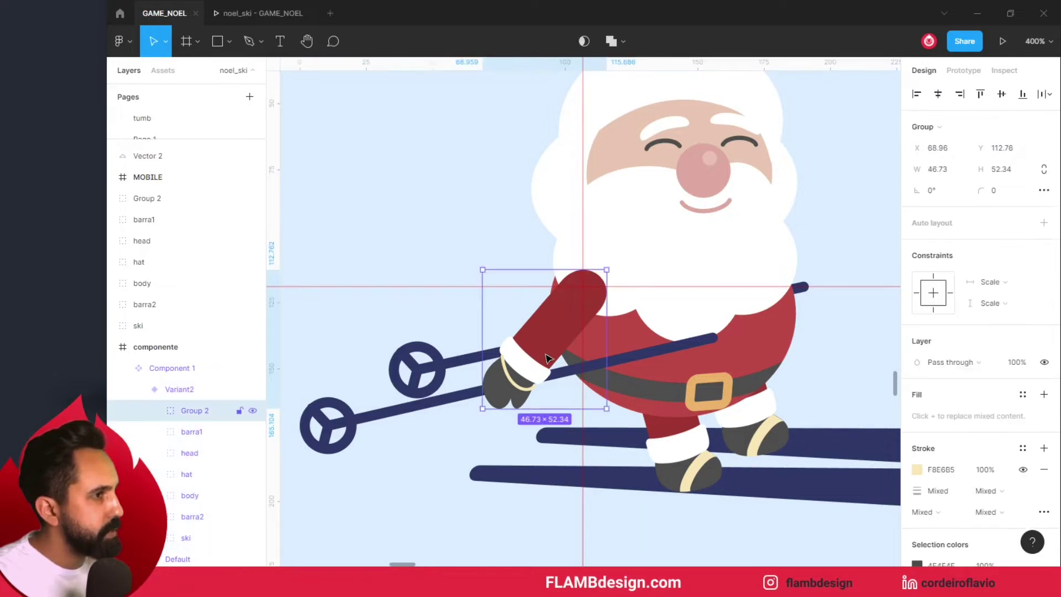
pyautogui.moveTo(609, 416); pyautogui.dragTo(602, 416)
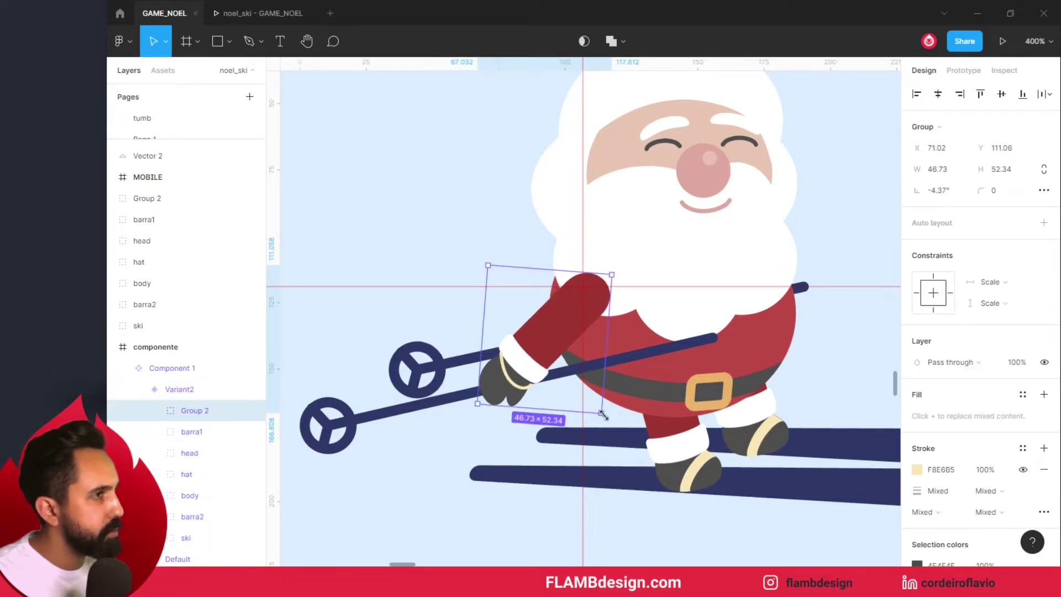
pyautogui.press('Left')
pyautogui.press('Left')
pyautogui.press('Up')
pyautogui.press('Up')
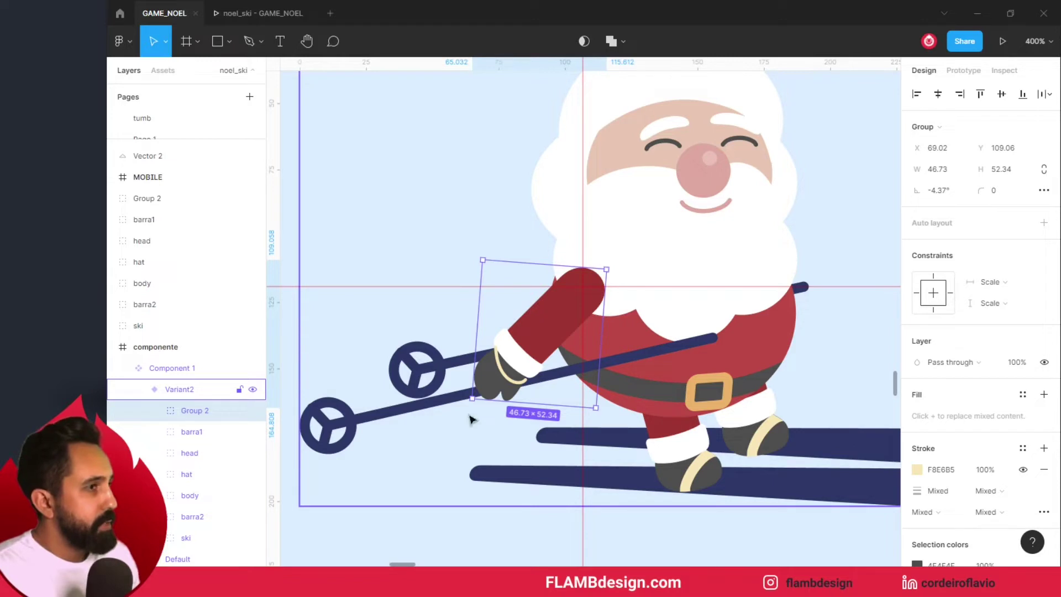
pyautogui.click(394, 415)
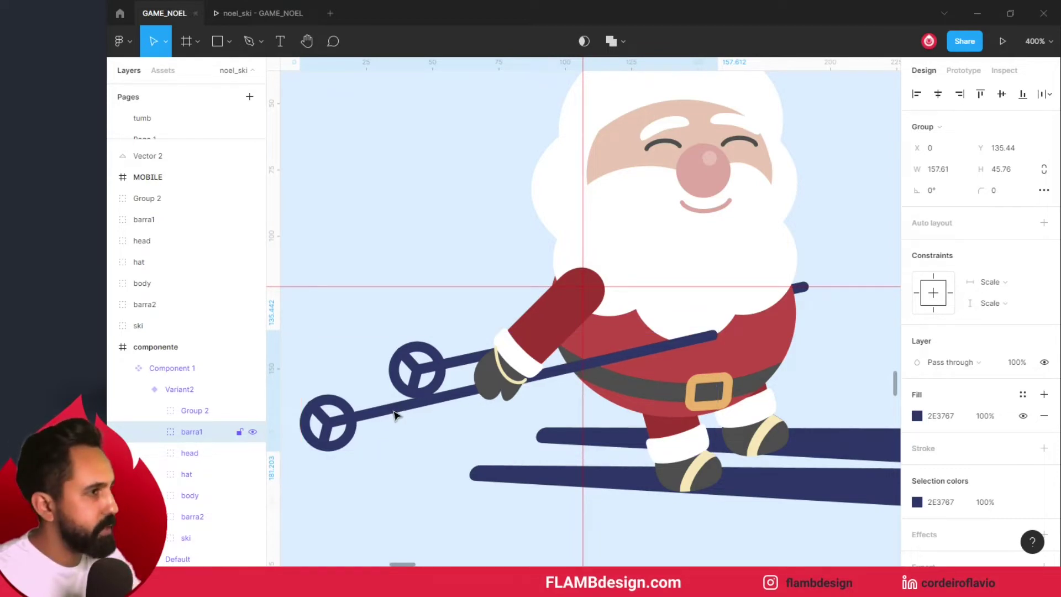
# Raise and slightly tilt the barra1 and barra2 ski poles
pyautogui.press('Up')
pyautogui.press('Up')
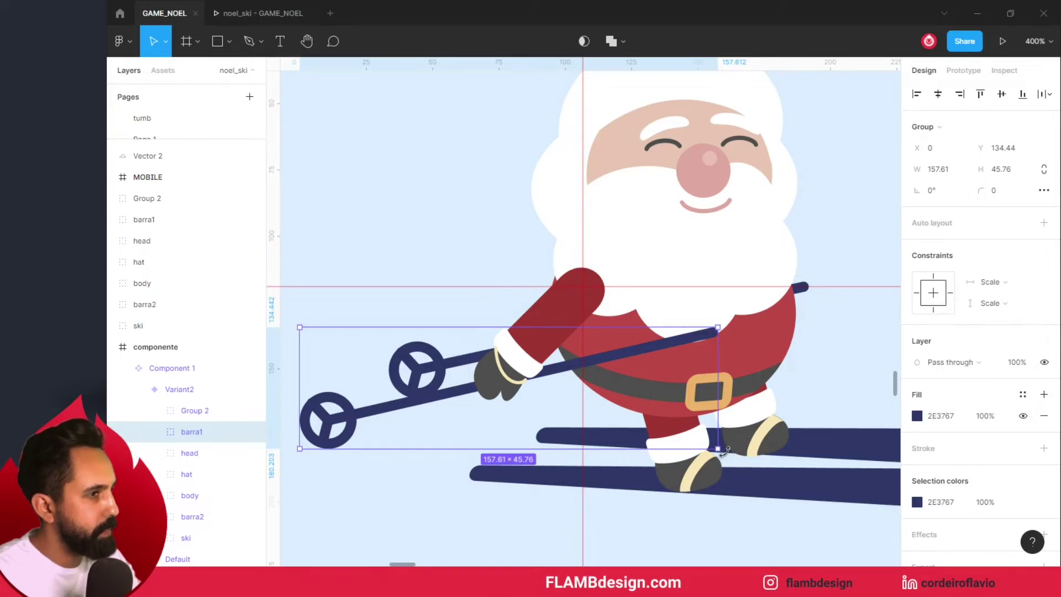
pyautogui.moveTo(727, 455); pyautogui.dragTo(729, 449)
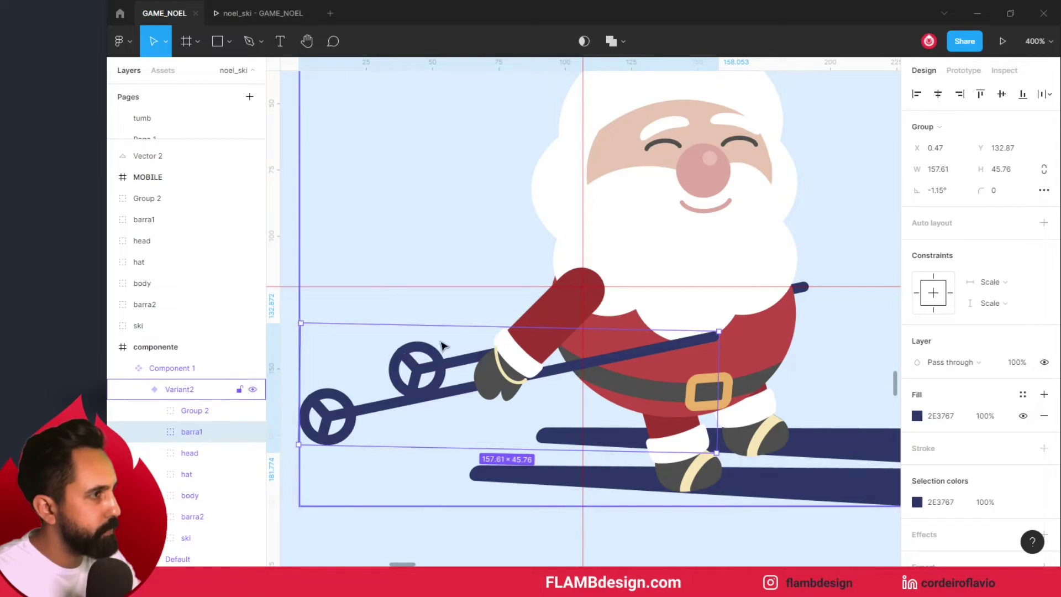
pyautogui.click(808, 285)
pyautogui.press('Up')
pyautogui.press('Up')
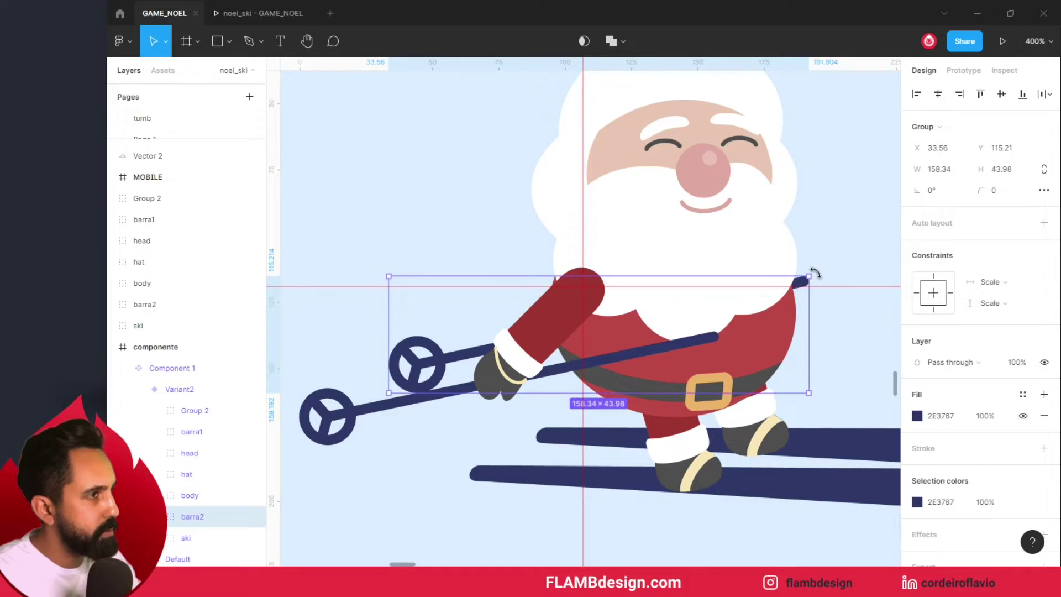
pyautogui.moveTo(815, 273); pyautogui.dragTo(818, 277)
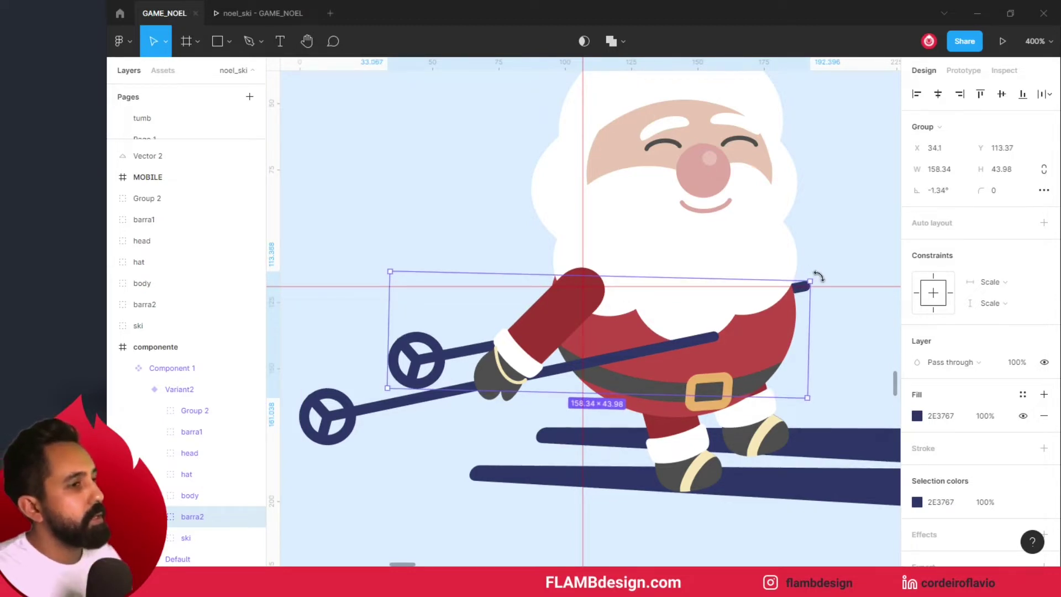
pyautogui.scroll(1, 823, 279)
pyautogui.scroll(4, 823, 279)
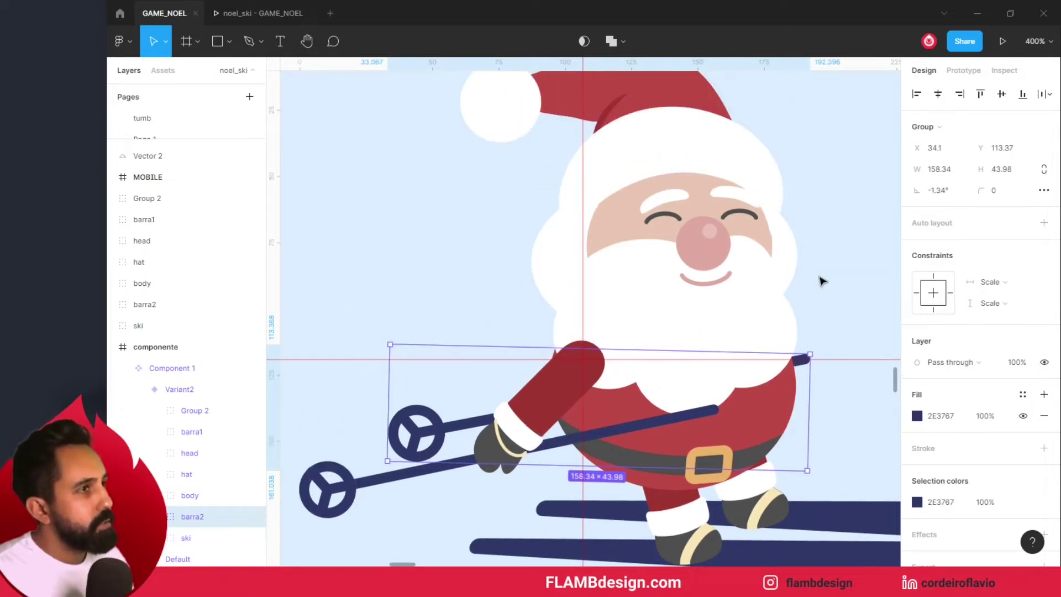
# Lower the head slightly, tilt the hat about 4.5° and set it lower
pyautogui.click(753, 217)
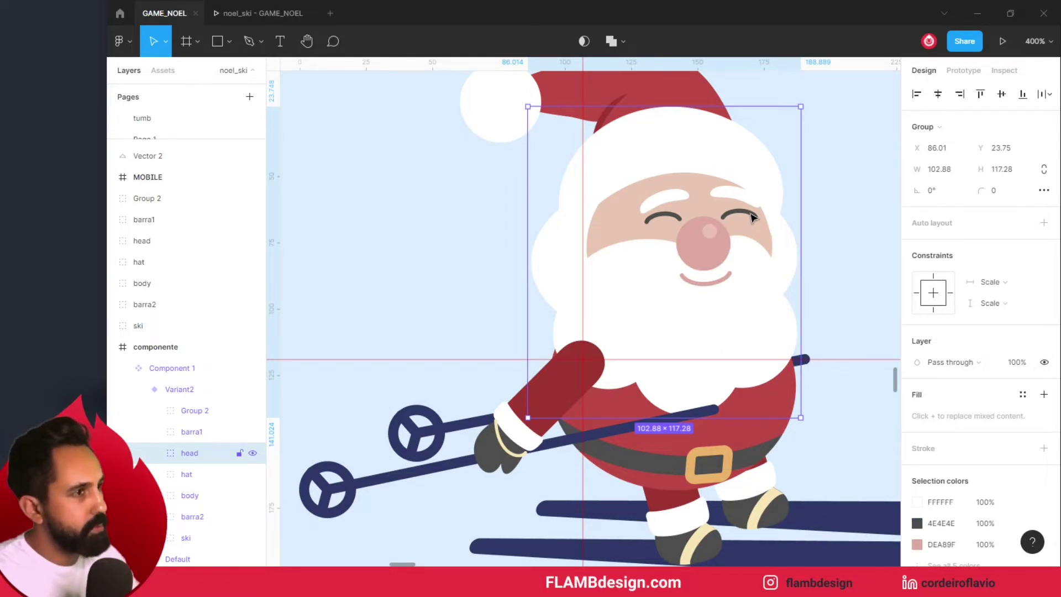
pyautogui.press('Down')
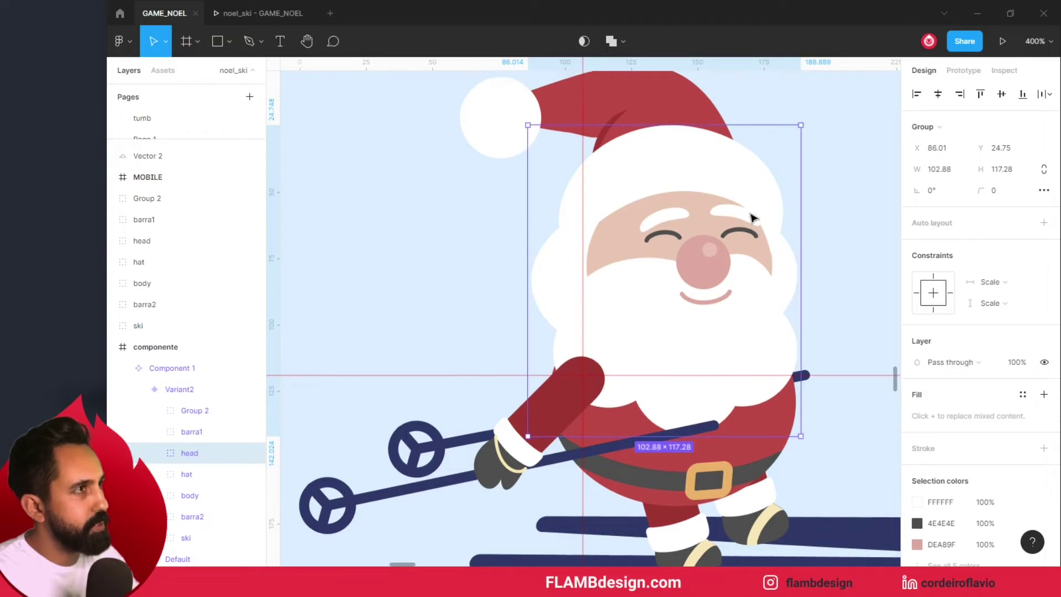
pyautogui.scroll(5, 752, 219)
pyautogui.click(687, 227)
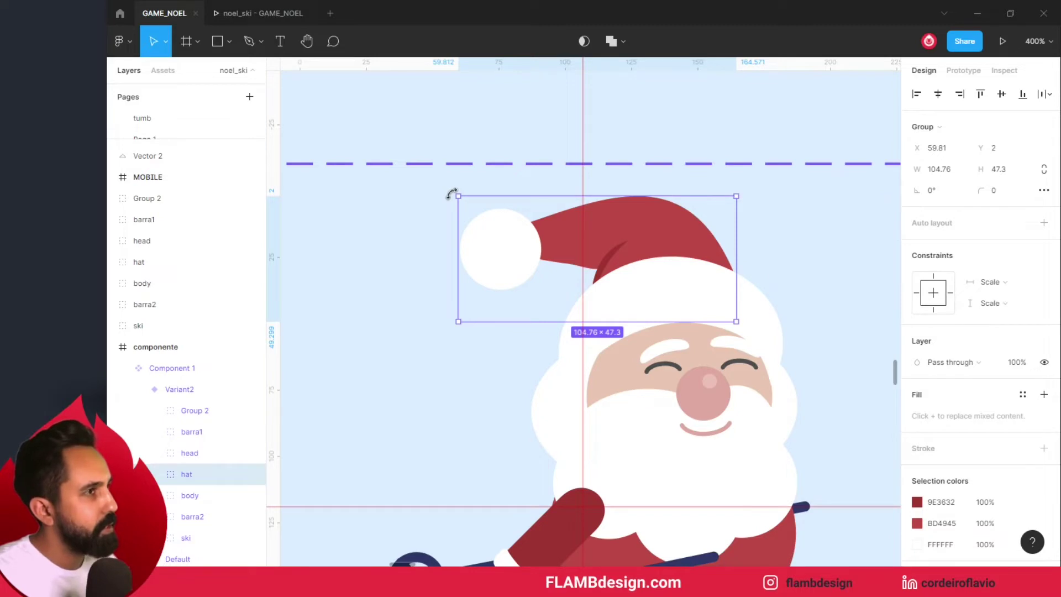
pyautogui.moveTo(452, 196); pyautogui.dragTo(446, 207)
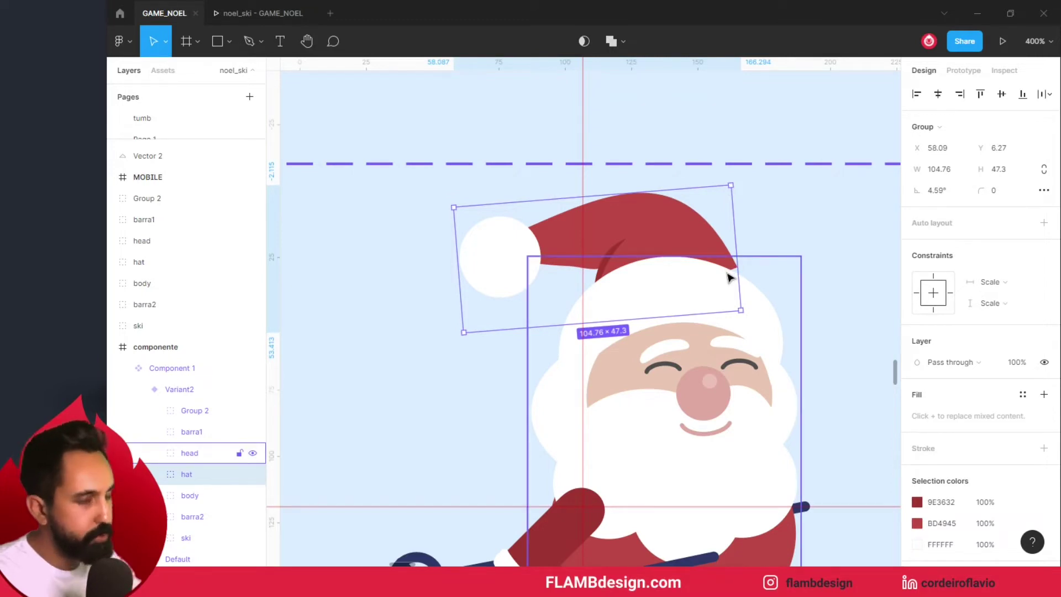
pyautogui.press('Down')
pyautogui.press('Down')
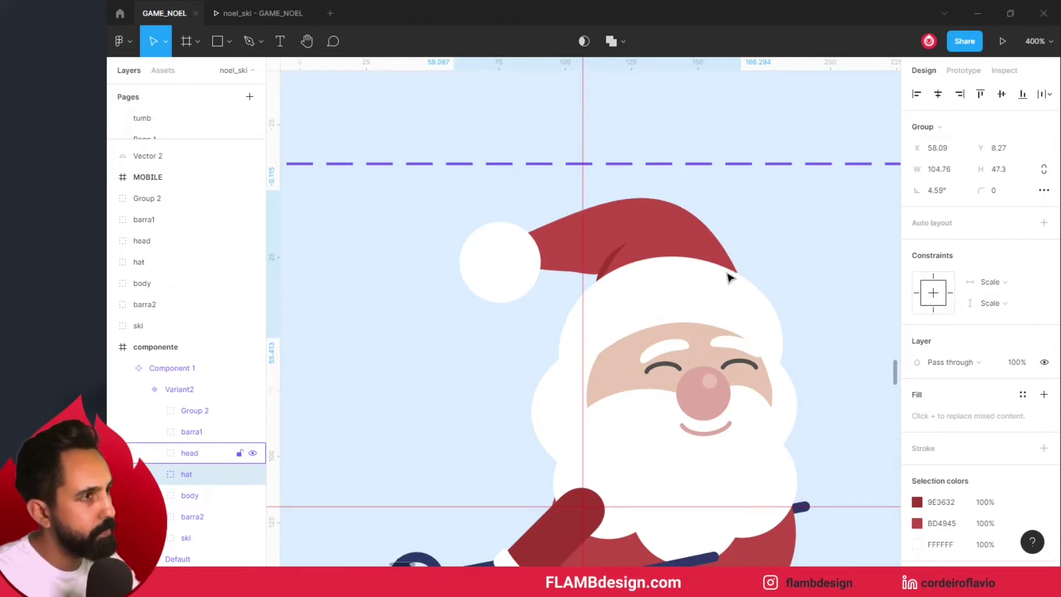
pyautogui.press('Down')
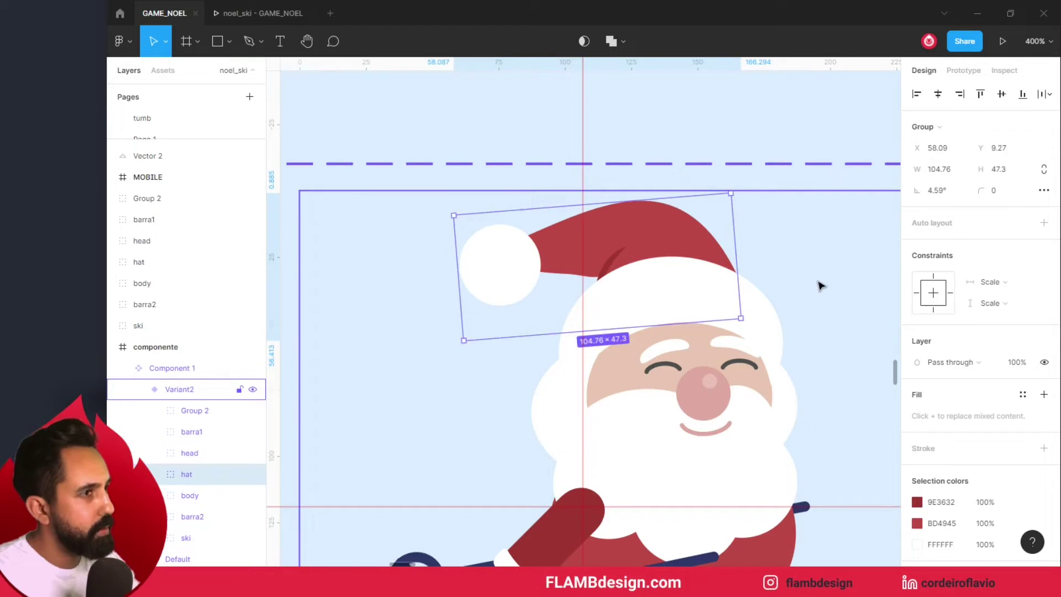
pyautogui.click(712, 128)
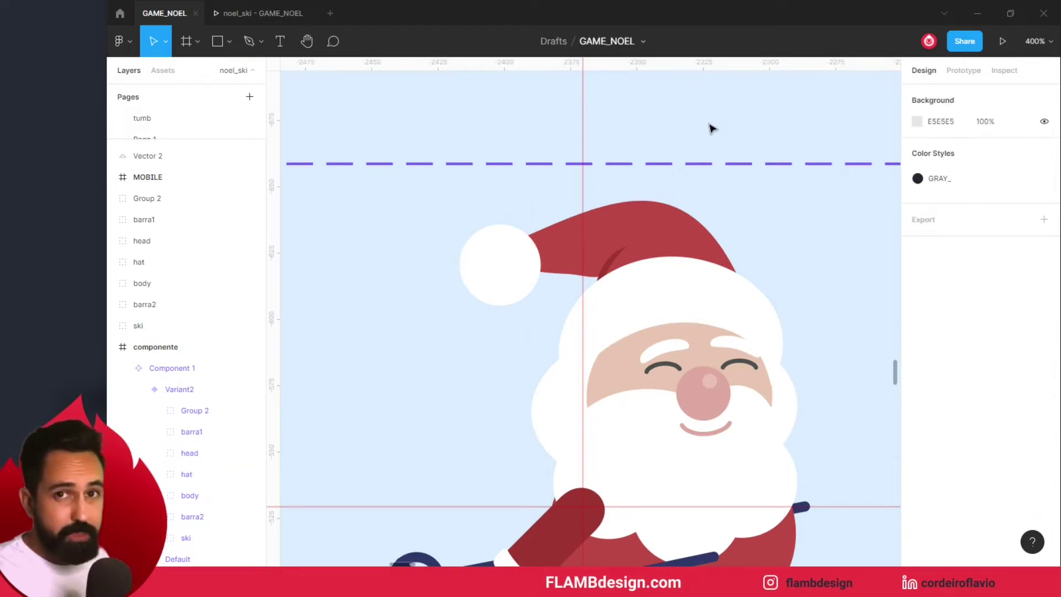
pyautogui.moveTo(187, 346)
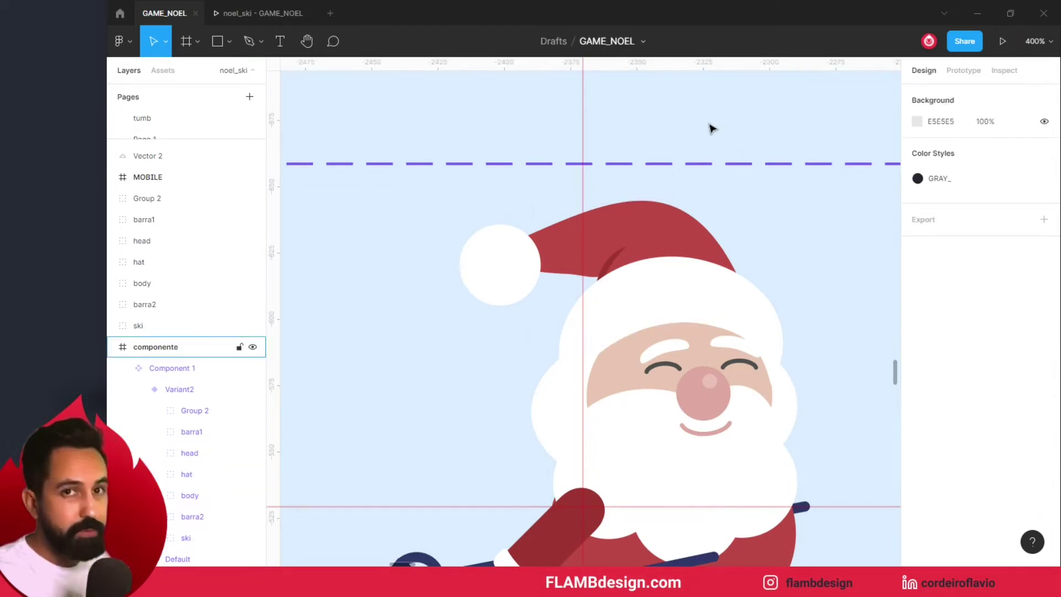
# In Prototype mode, link the Default Santa variant to Variant2
pyautogui.hotkey('shift', '0')
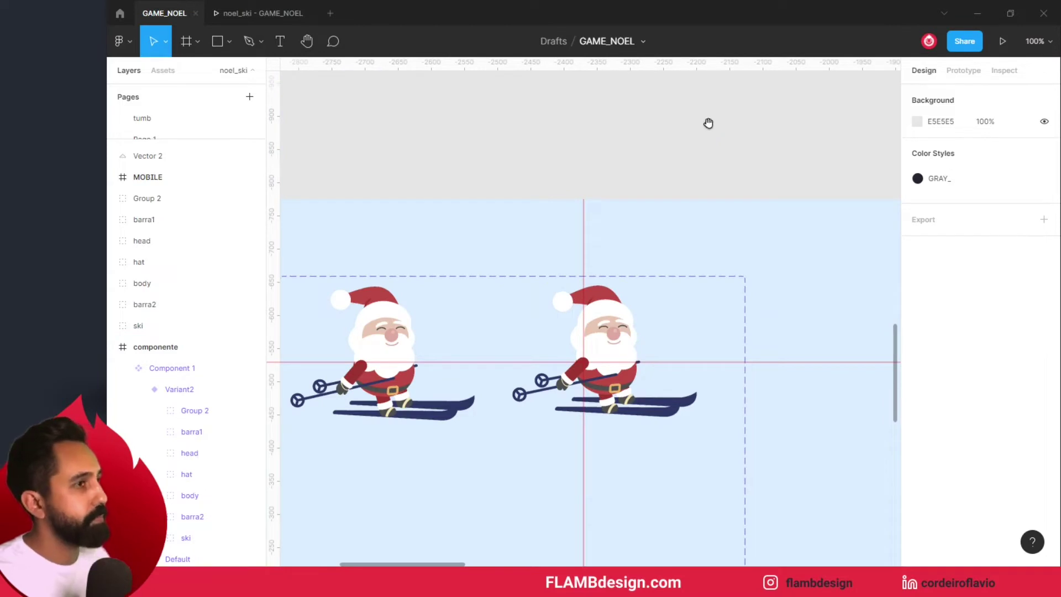
pyautogui.moveTo(547, 239); pyautogui.dragTo(605, 188)
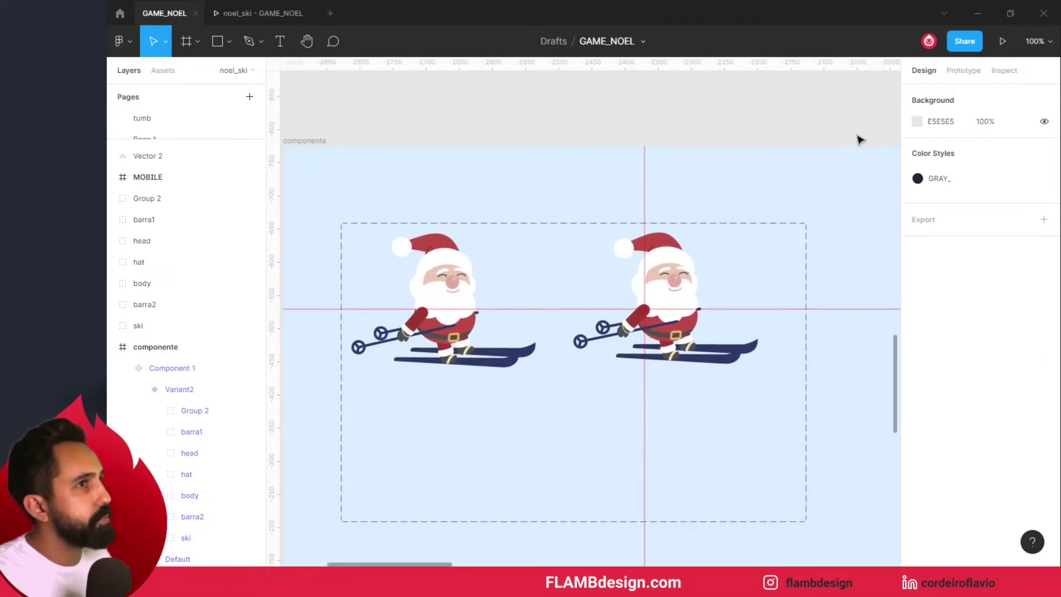
pyautogui.click(955, 73)
pyautogui.click(530, 277)
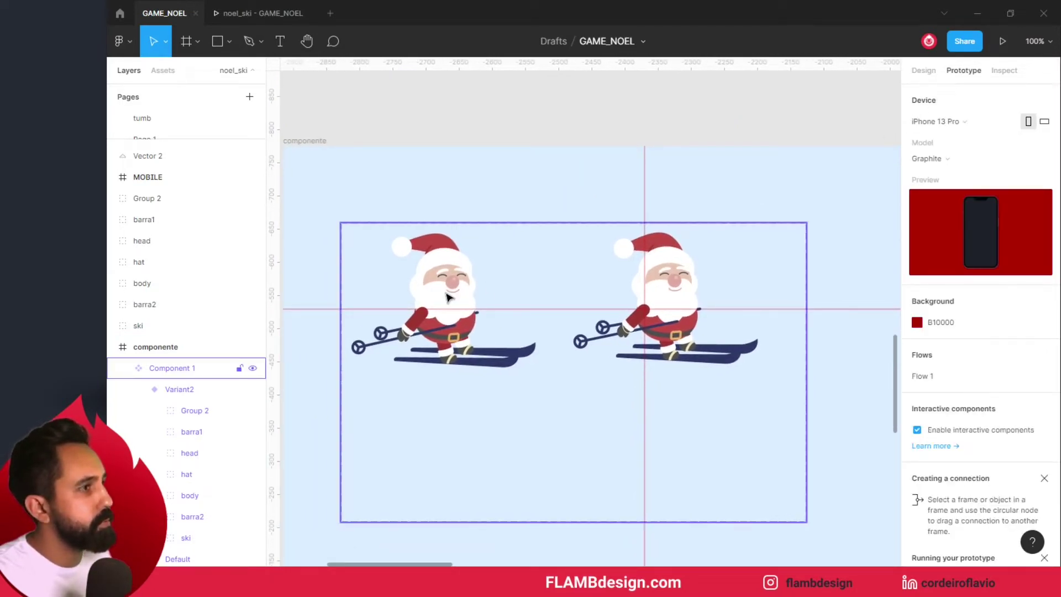
pyautogui.click(448, 297)
pyautogui.moveTo(535, 300); pyautogui.dragTo(620, 308)
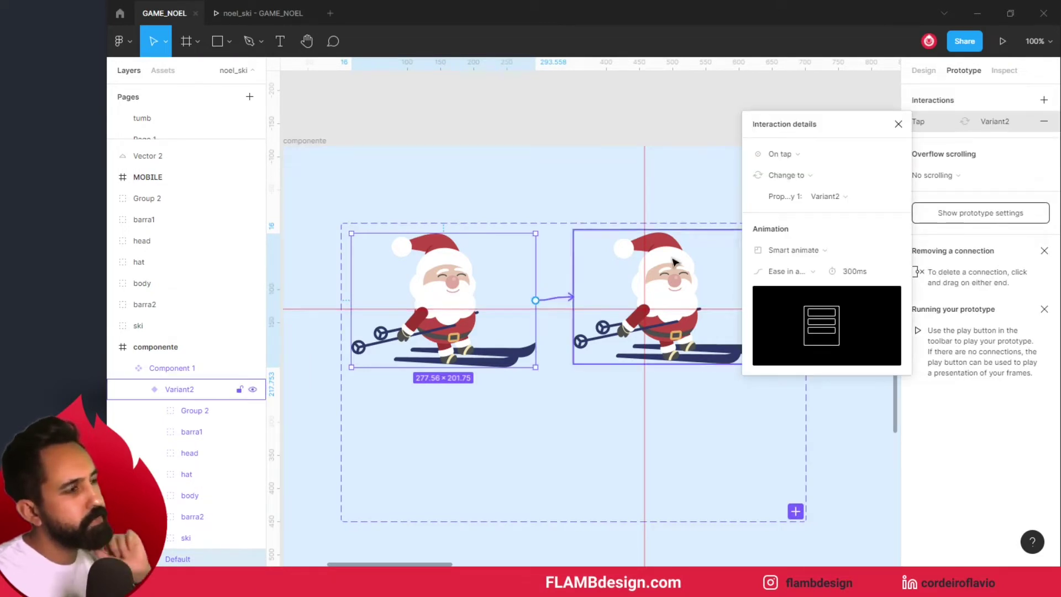
# Set that interaction to After delay 1 ms with Ease in and out easing
pyautogui.click(784, 154)
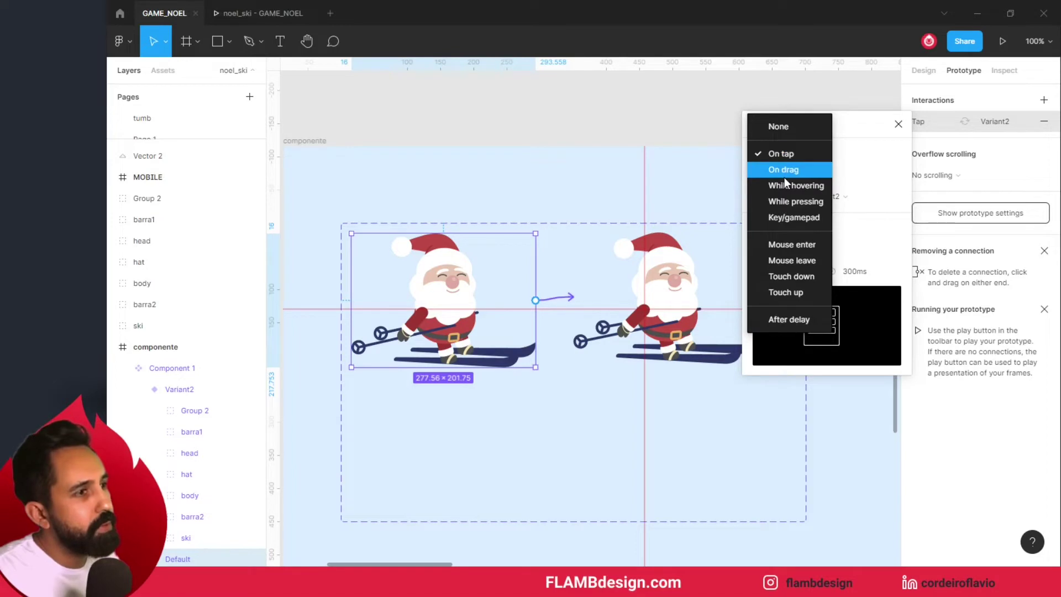
pyautogui.click(787, 314)
pyautogui.click(848, 156)
pyautogui.write('1')
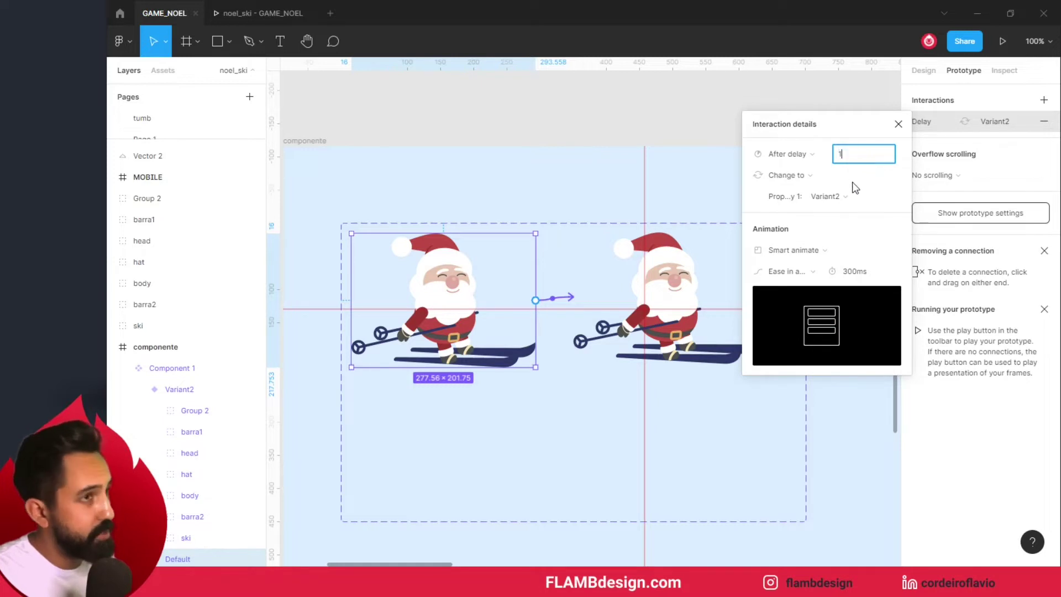
pyautogui.press('Return')
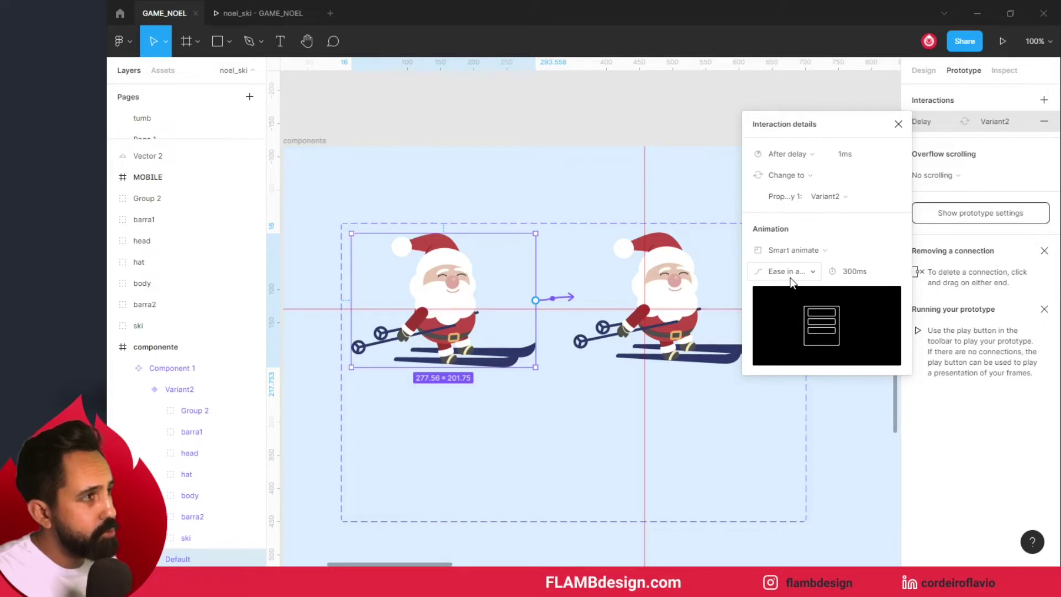
pyautogui.click(790, 279)
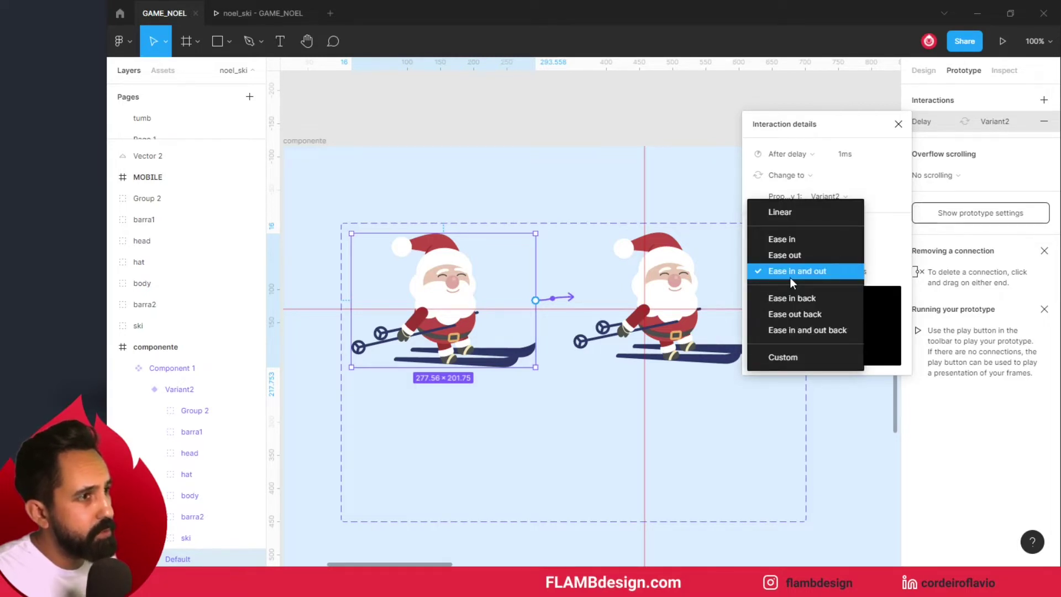
pyautogui.click(878, 266)
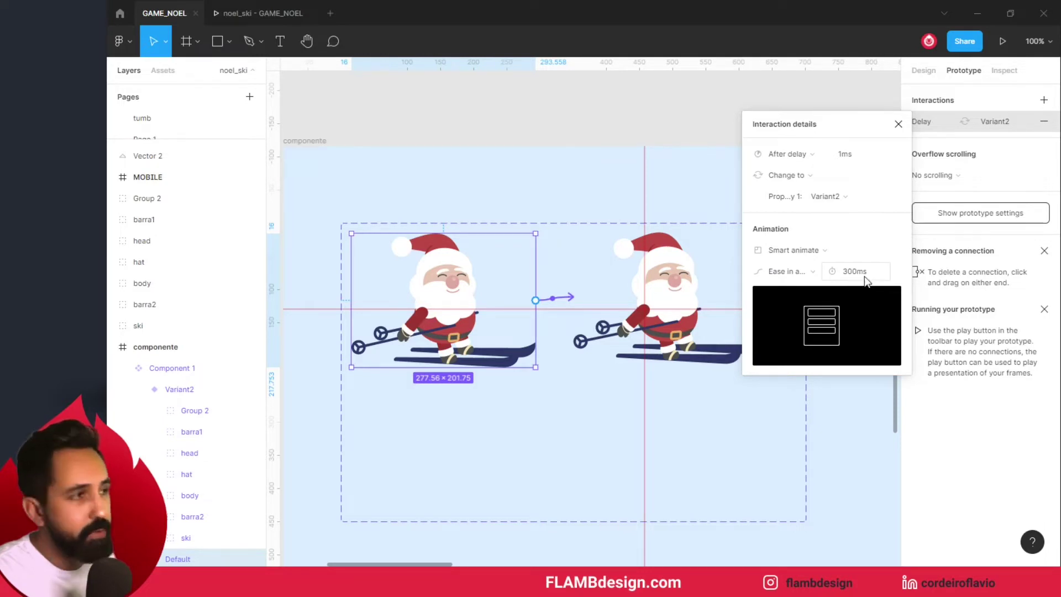
pyautogui.moveTo(655, 297)
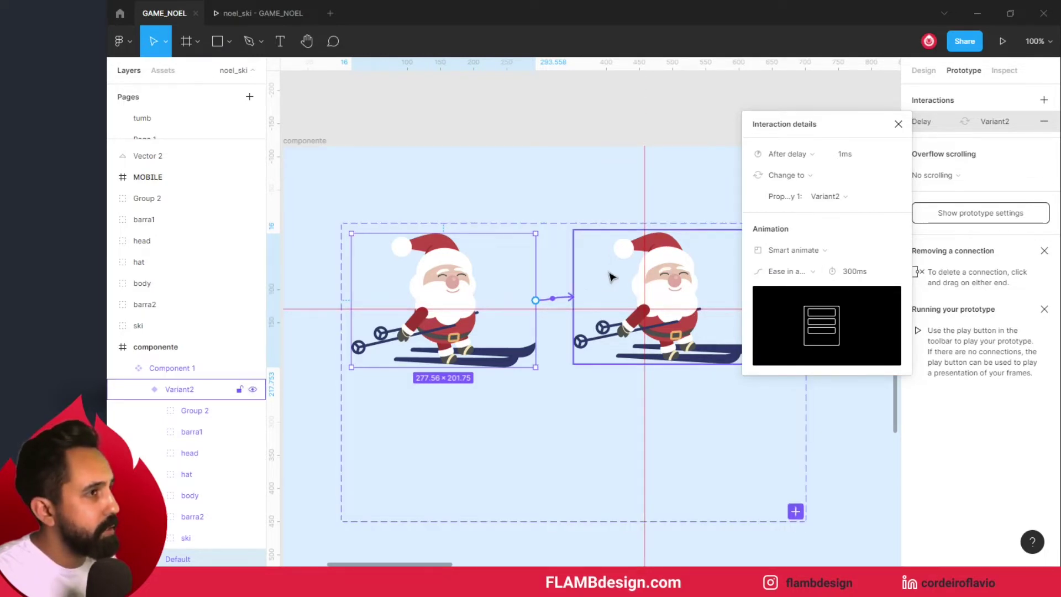
# Link Variant2 back to Default with an After delay trigger
pyautogui.click(610, 276)
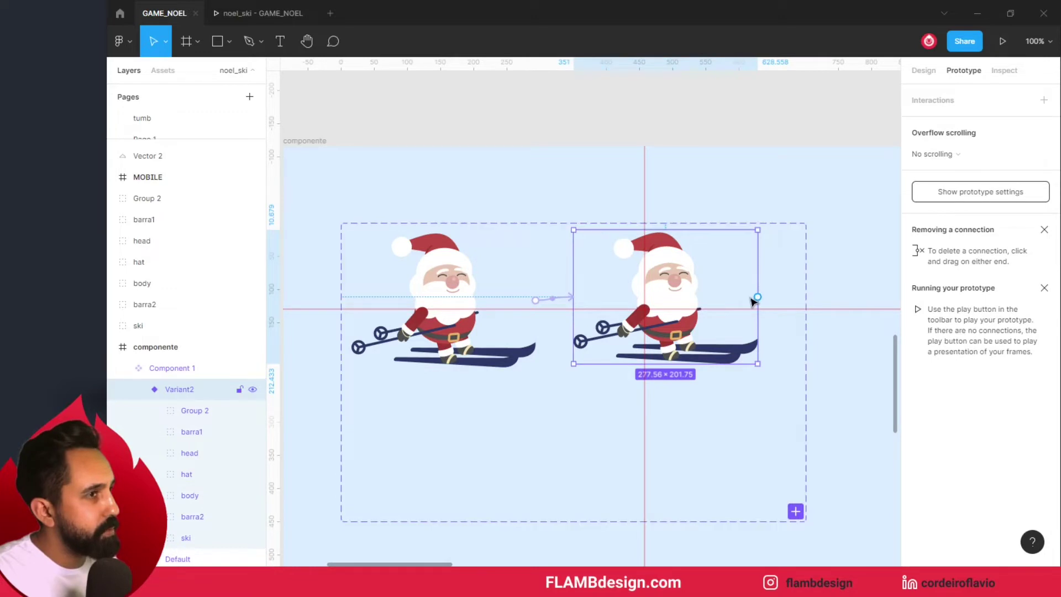
pyautogui.moveTo(758, 297); pyautogui.dragTo(549, 291)
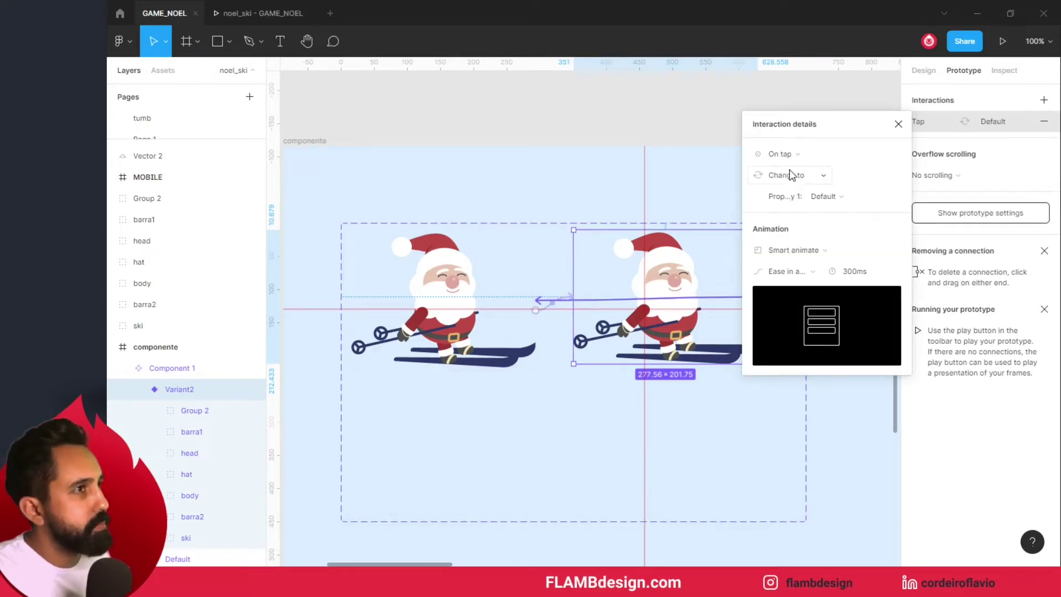
pyautogui.click(780, 154)
pyautogui.click(786, 318)
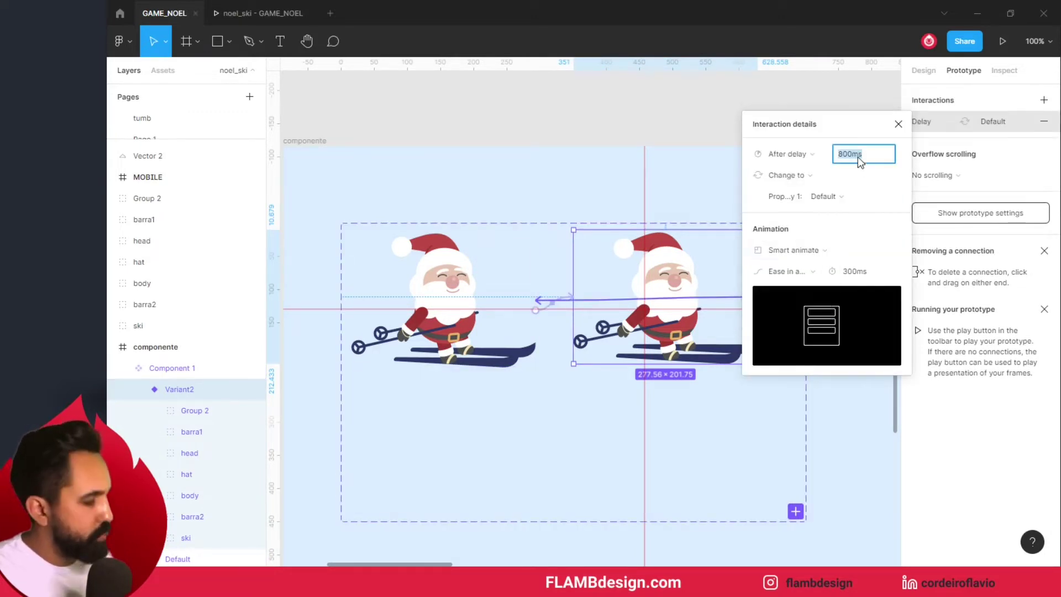
pyautogui.click(603, 97)
pyautogui.hotkey('shift', '1')
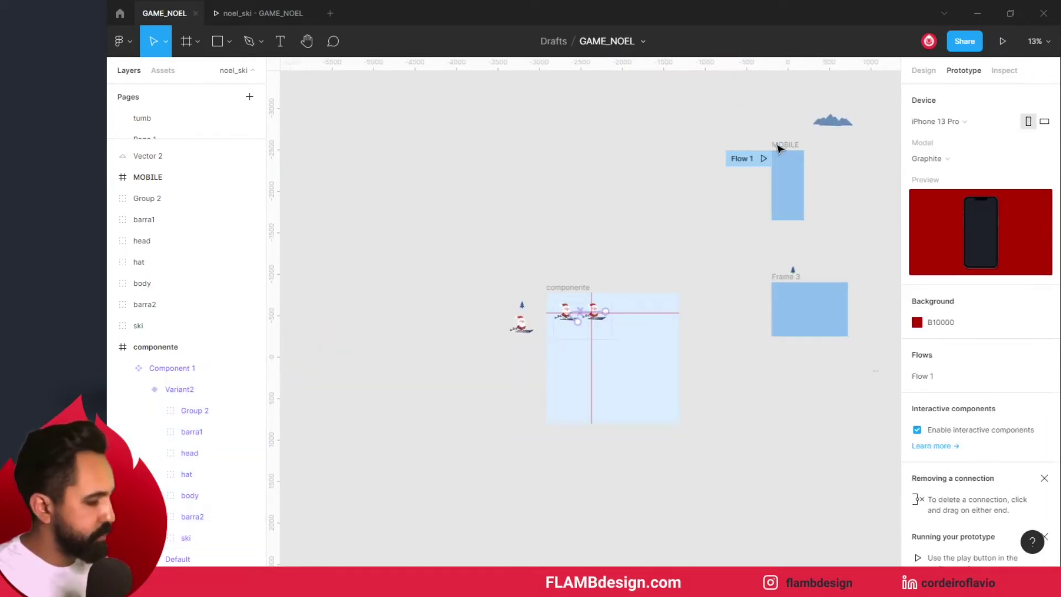
# Drag the noel_ski component from Assets into the MOBILE frame and start the preview
pyautogui.click(783, 149)
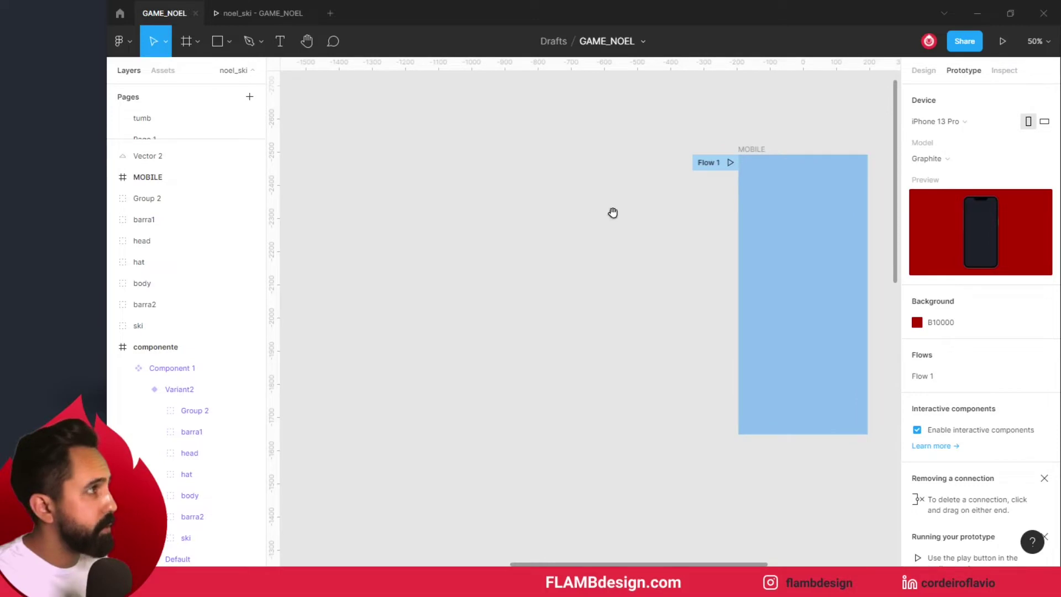
pyautogui.moveTo(374, 141); pyautogui.dragTo(282, 163)
pyautogui.click(164, 73)
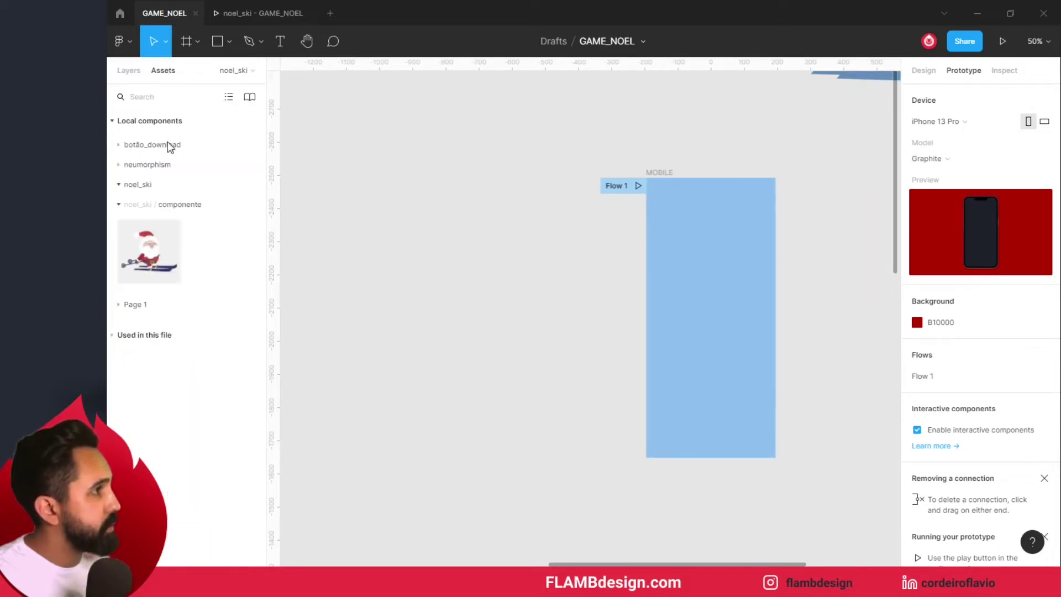
pyautogui.moveTo(160, 259); pyautogui.dragTo(729, 332)
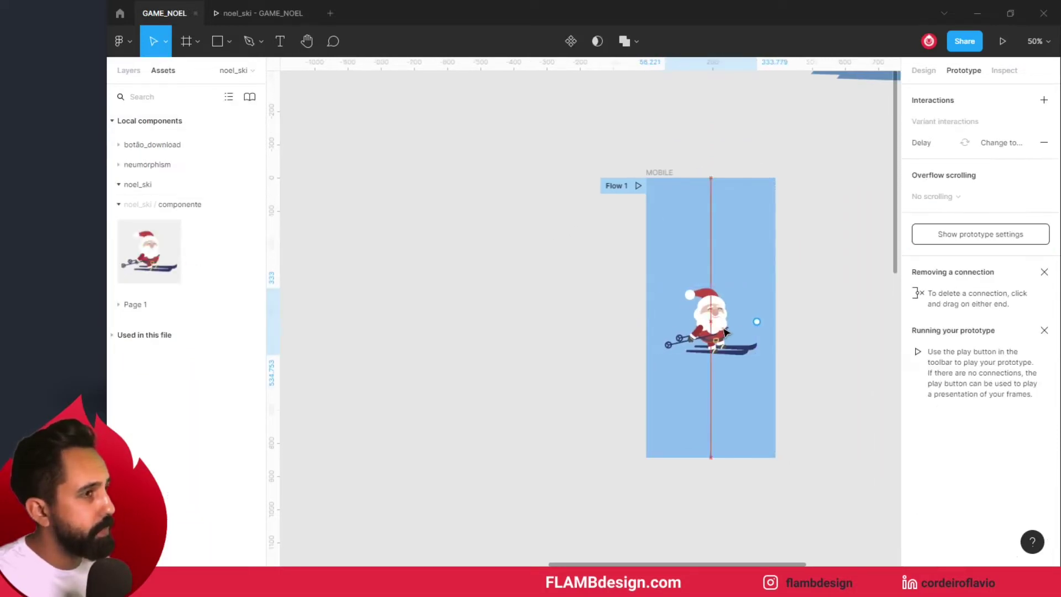
pyautogui.click(639, 186)
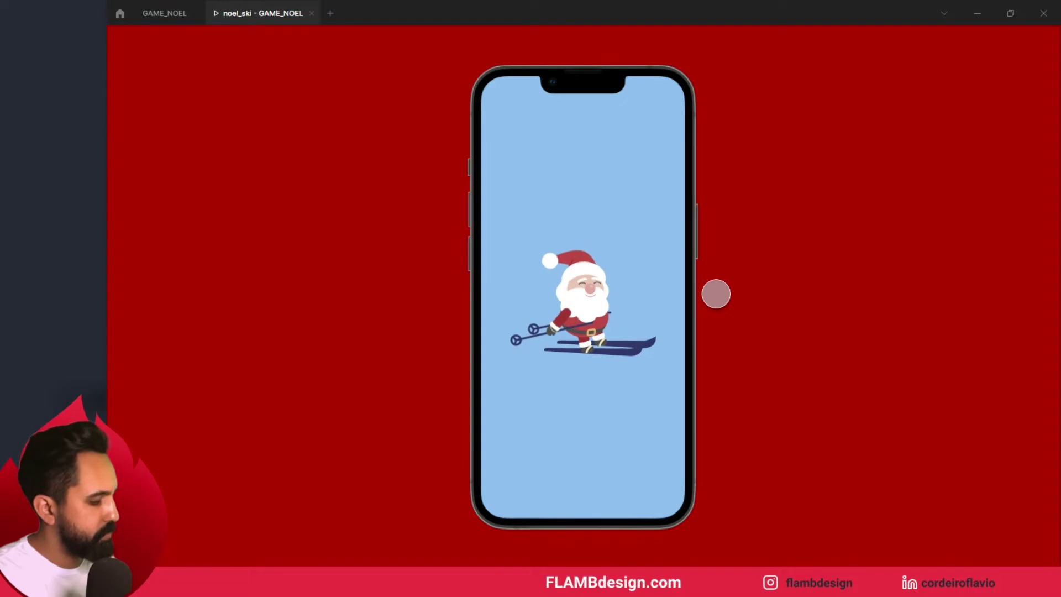
# Switch the phone preview zoom to 100%, scroll it, then return to GAME_NOEL
pyautogui.press('z')
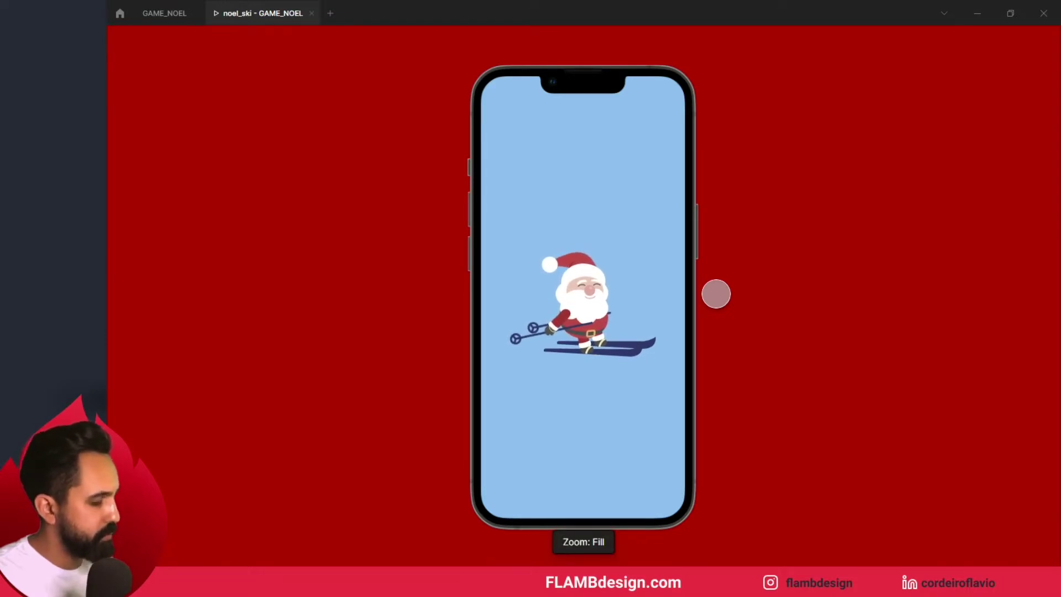
pyautogui.press('z')
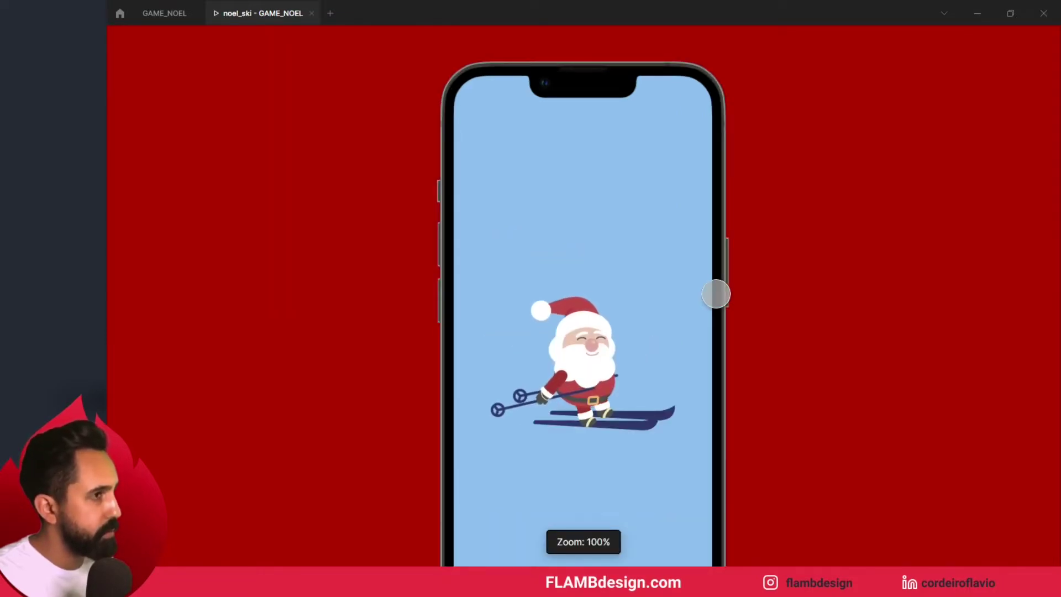
pyautogui.scroll(-2, 716, 293)
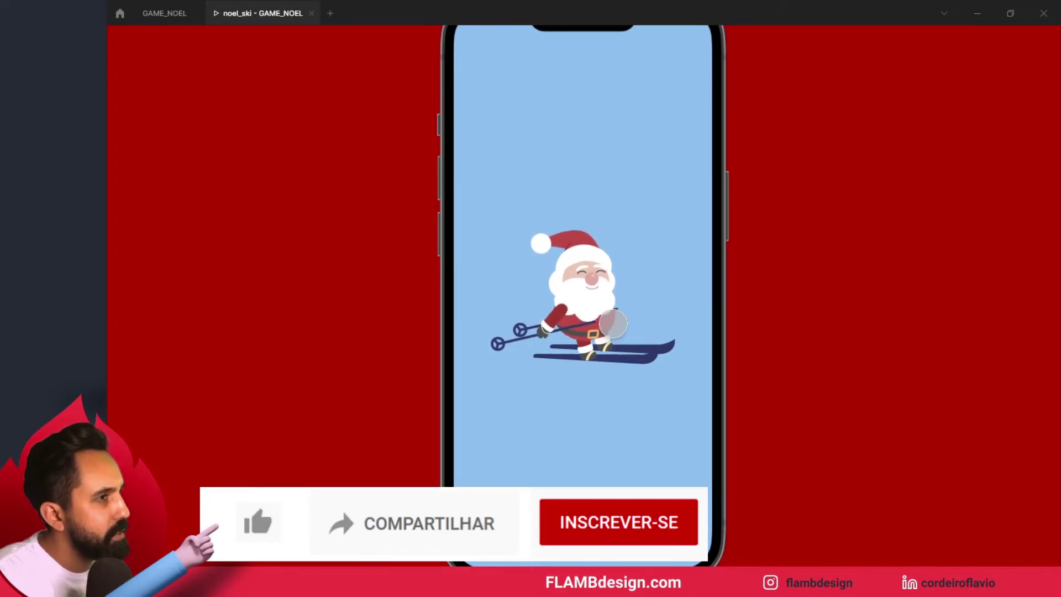
pyautogui.moveTo(206, 23)
pyautogui.click(176, 18)
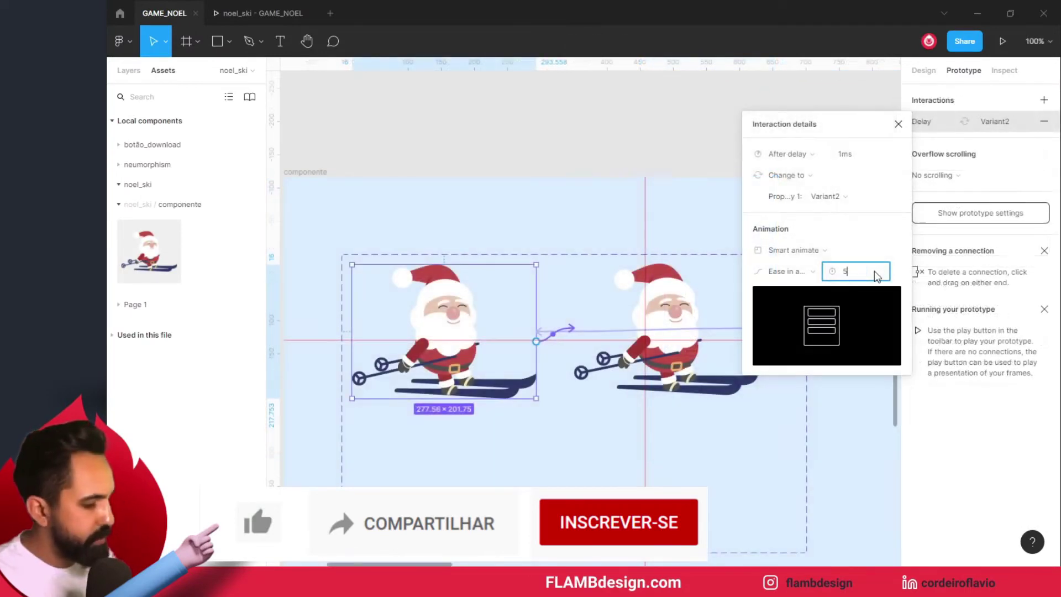
# Give both Default-to-Variant2 and Variant2-to-Default transitions a 500 ms duration, then view the prototype
pyautogui.press('Return')
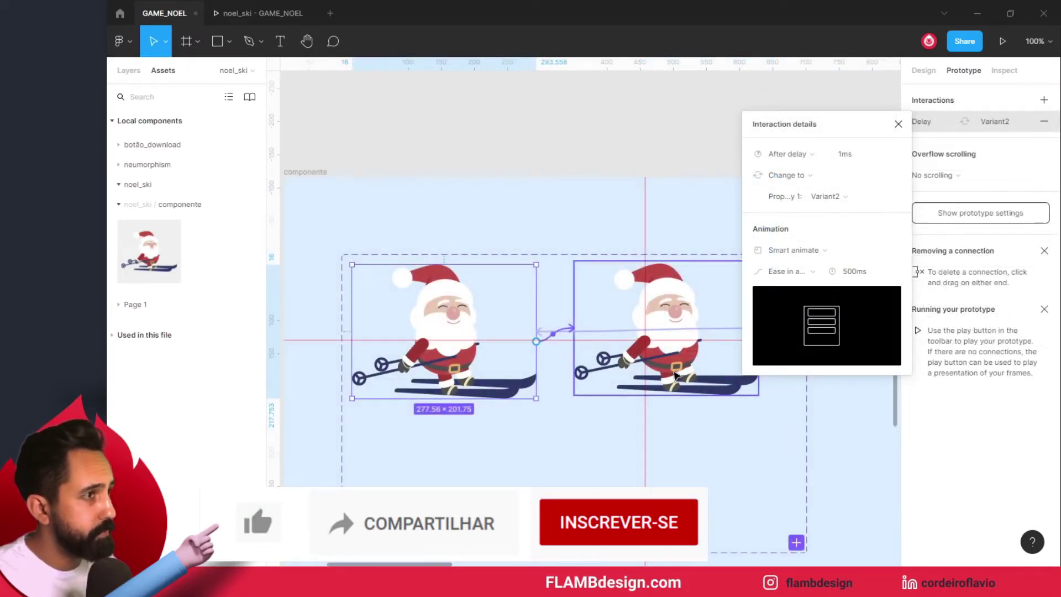
pyautogui.click(718, 331)
pyautogui.click(920, 121)
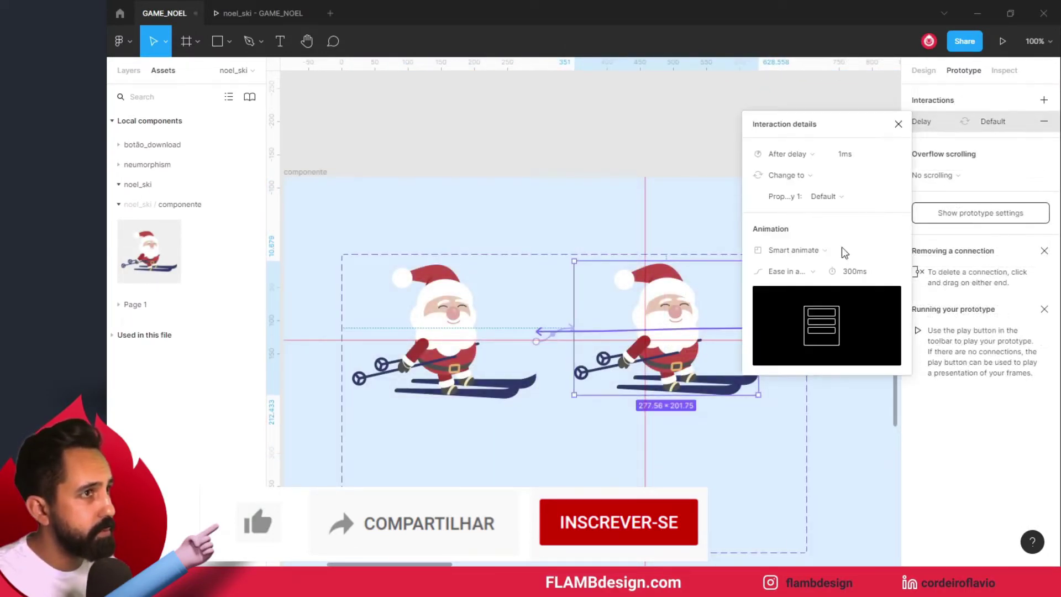
pyautogui.click(851, 271)
pyautogui.write('500')
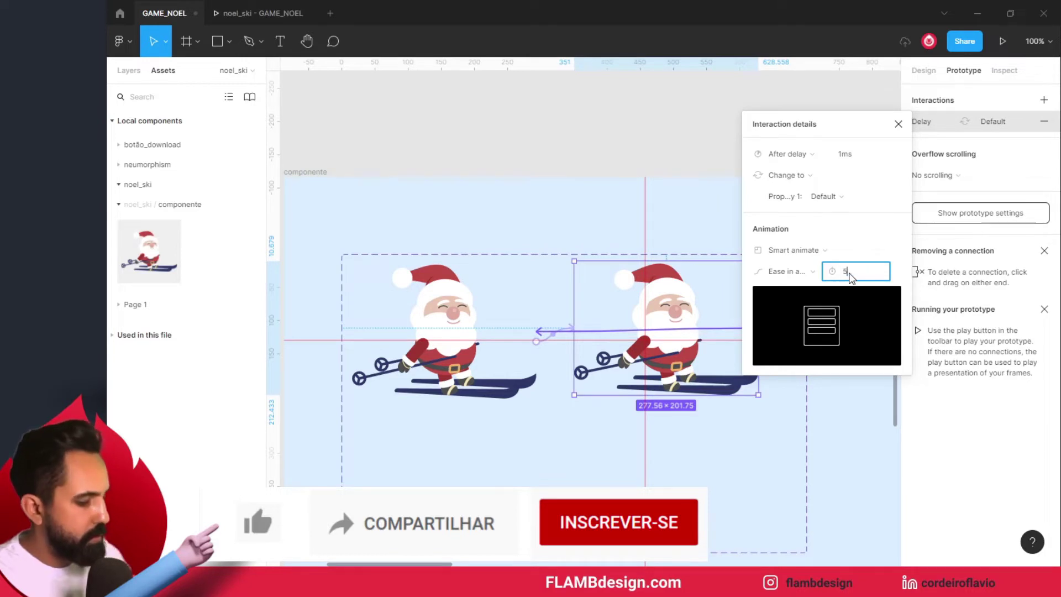
pyautogui.press('Return')
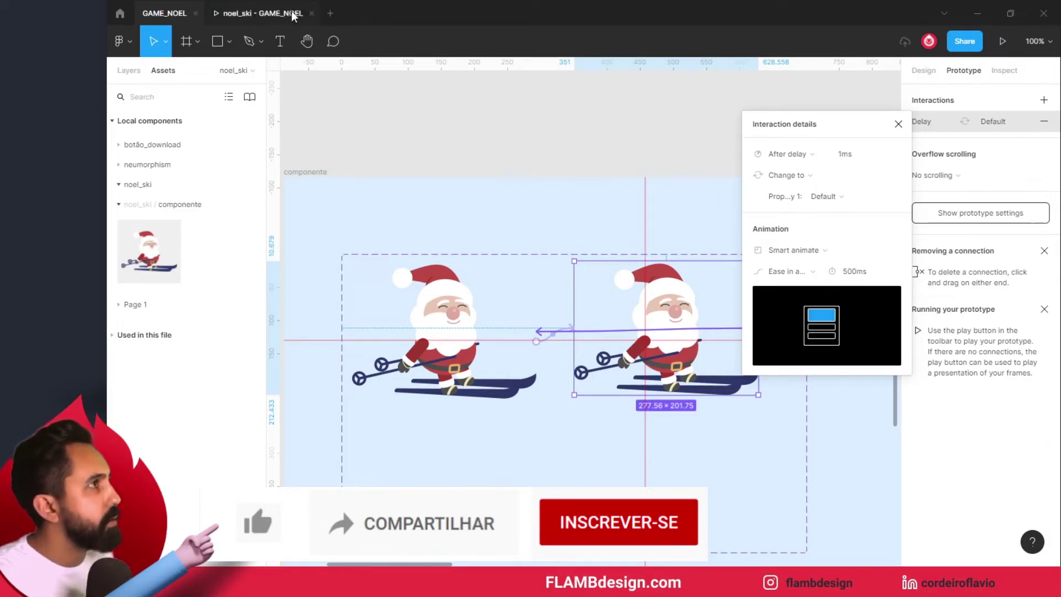
pyautogui.click(260, 14)
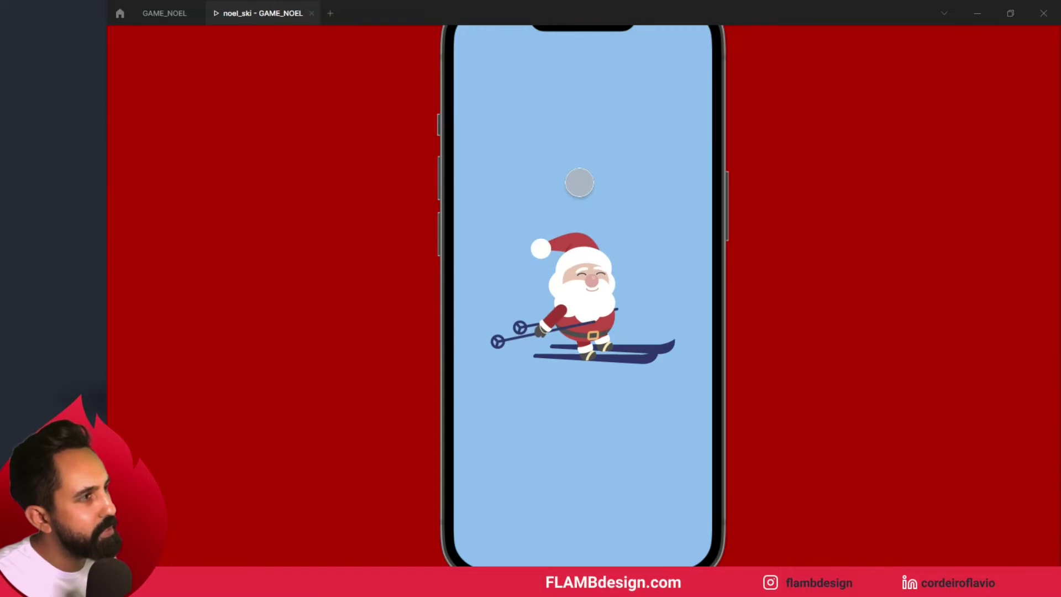
# Tilt the second Santa variant's hat further clockwise, then replay the prototype with the phone fitted
pyautogui.hotkey('ctrl', 'shift', 'Tab')
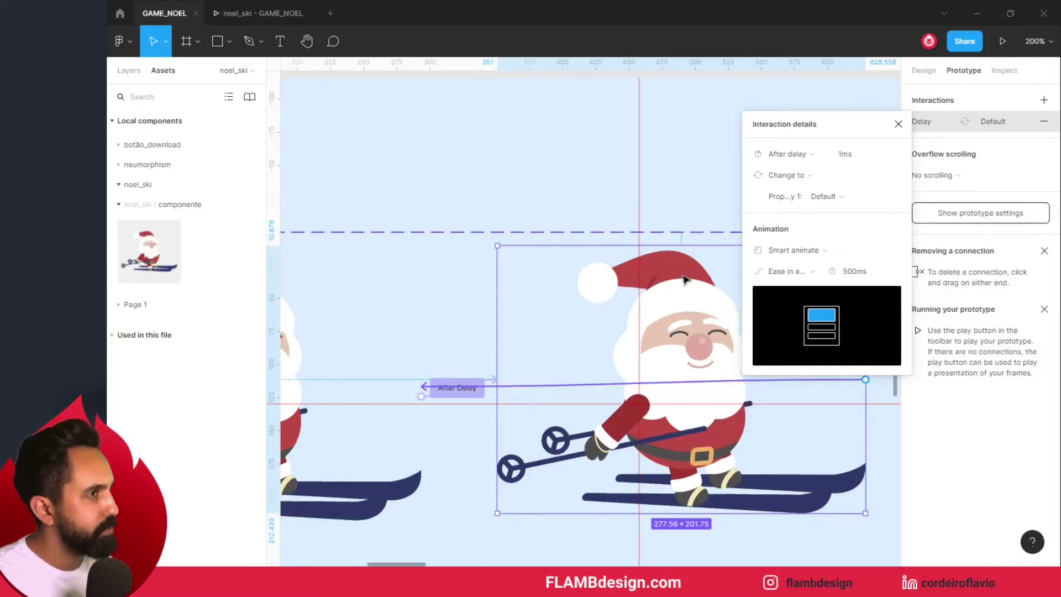
pyautogui.doubleClick(684, 278)
pyautogui.moveTo(728, 243); pyautogui.dragTo(732, 253)
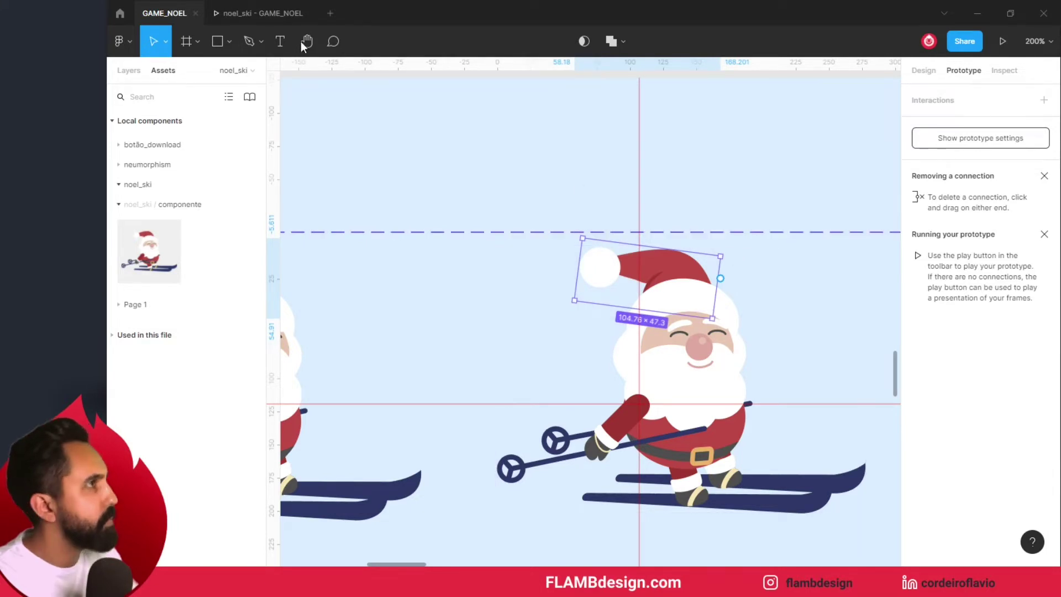
pyautogui.click(265, 12)
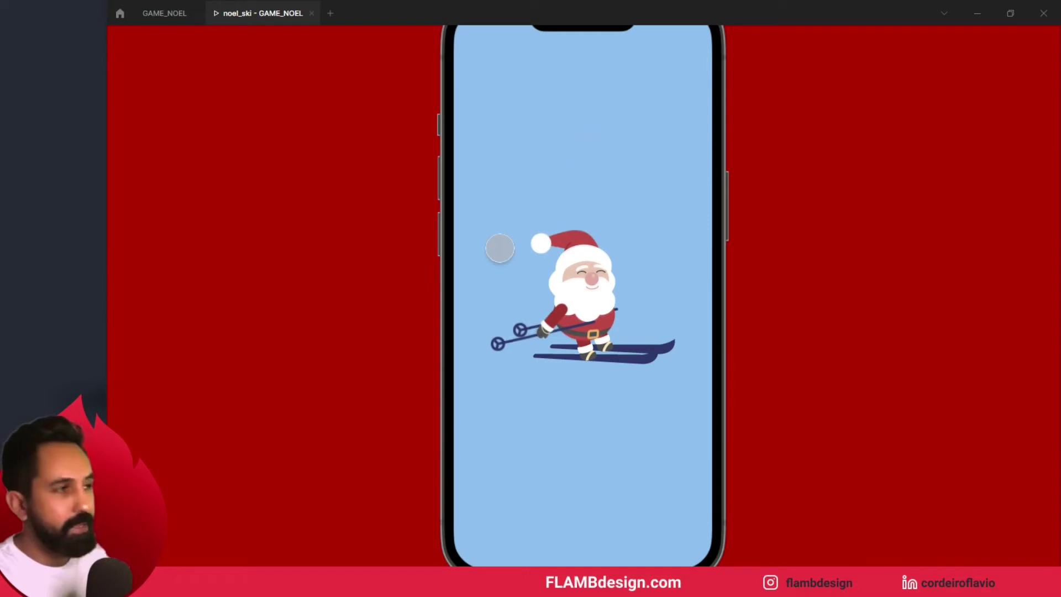
pyautogui.hotkey('ctrl', '0')
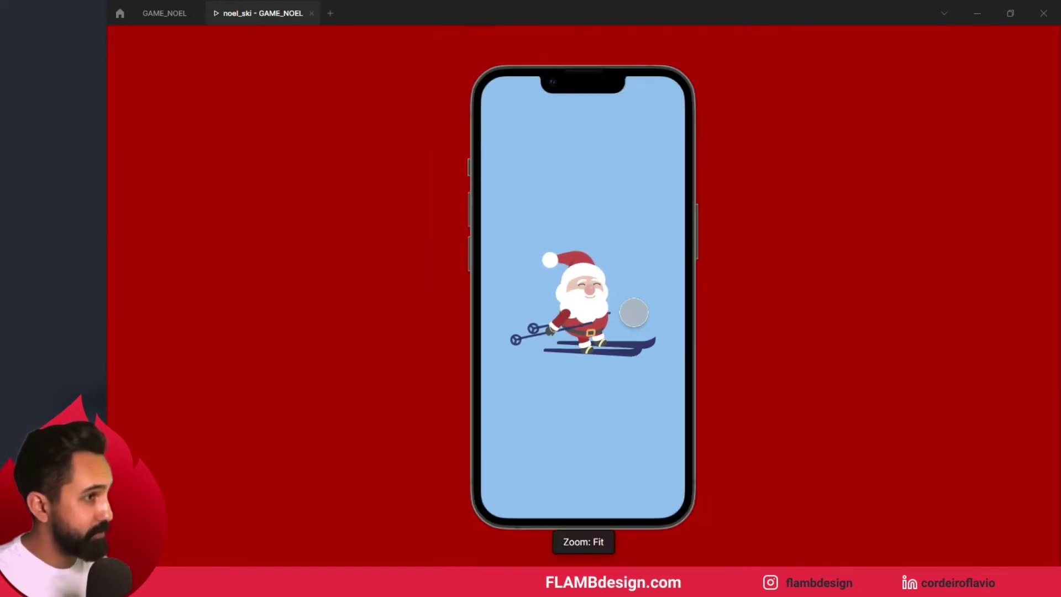
# Move Frame 3 up beside the MOBILE frame and place the small pine tree above it
pyautogui.press('Escape')
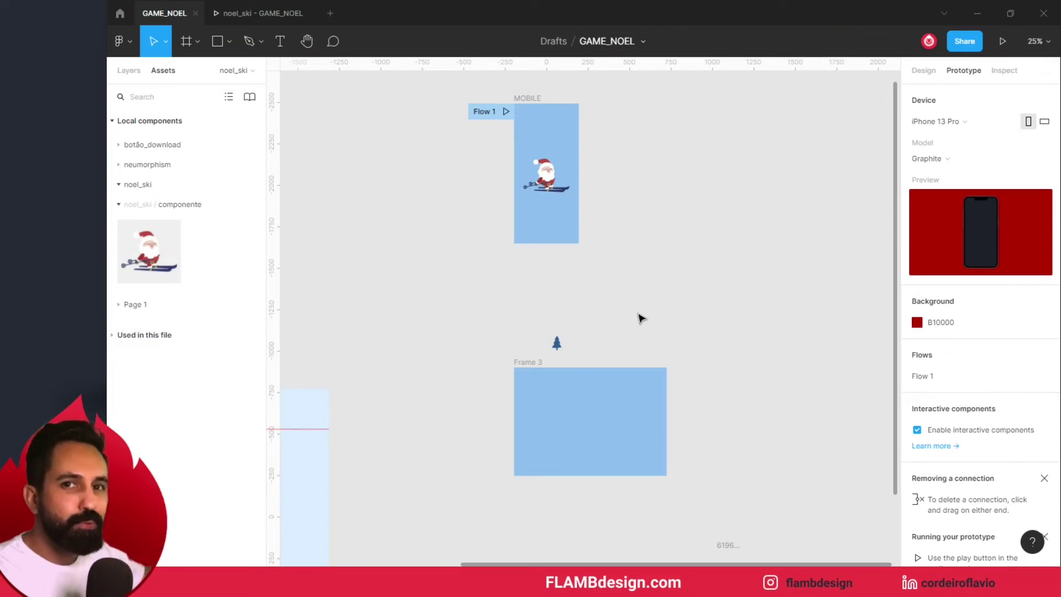
pyautogui.click(528, 364)
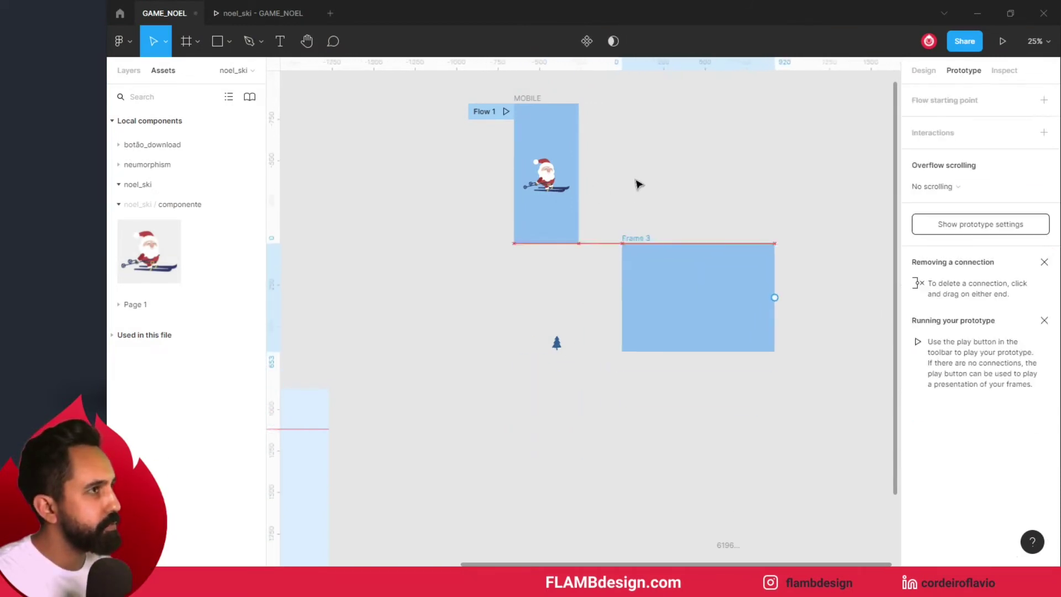
pyautogui.moveTo(530, 367); pyautogui.dragTo(617, 130)
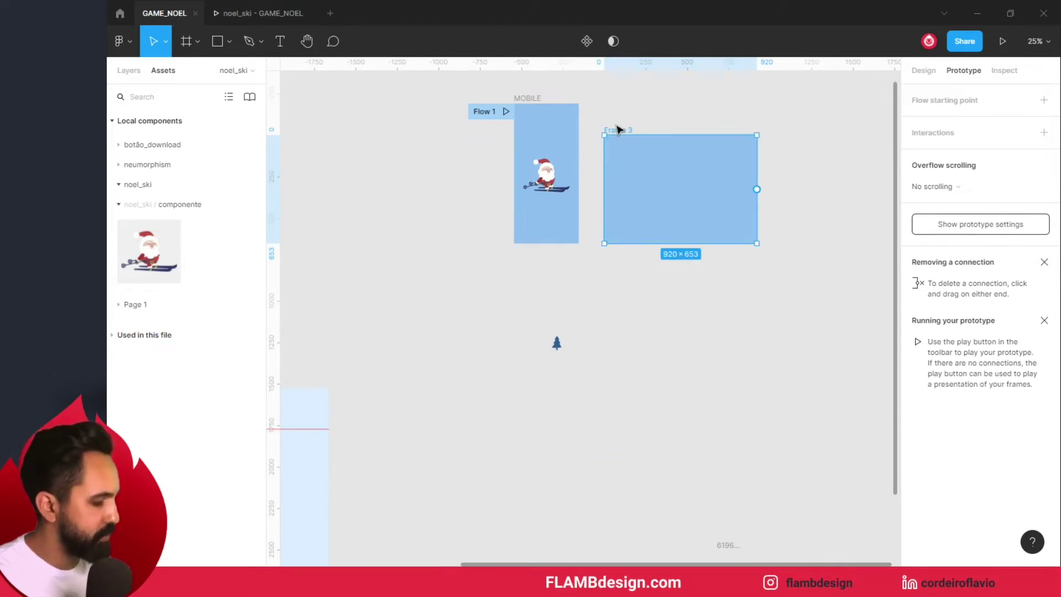
pyautogui.moveTo(558, 350); pyautogui.dragTo(668, 110)
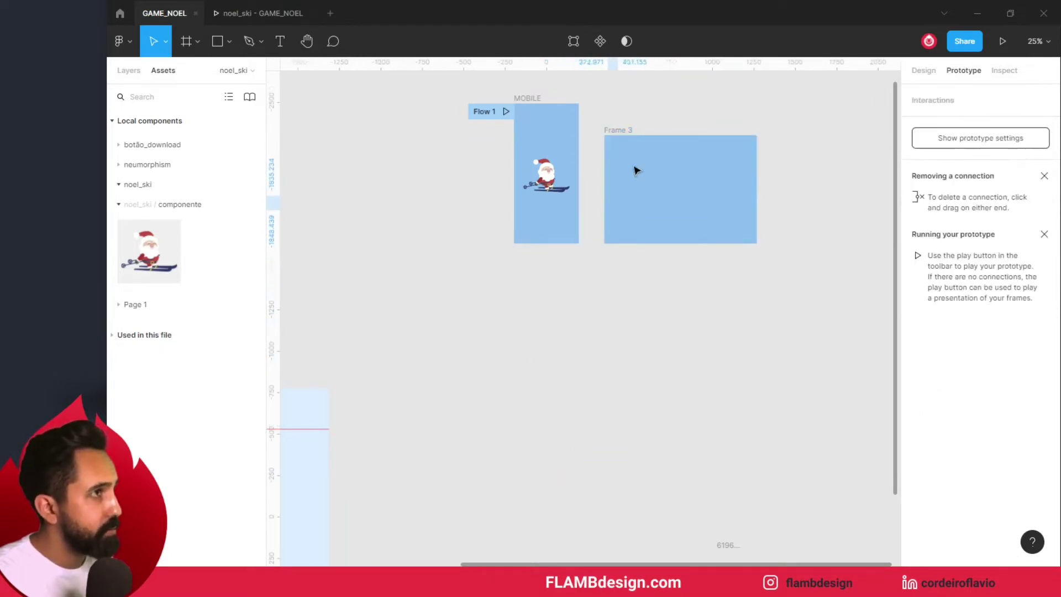
pyautogui.click(655, 156)
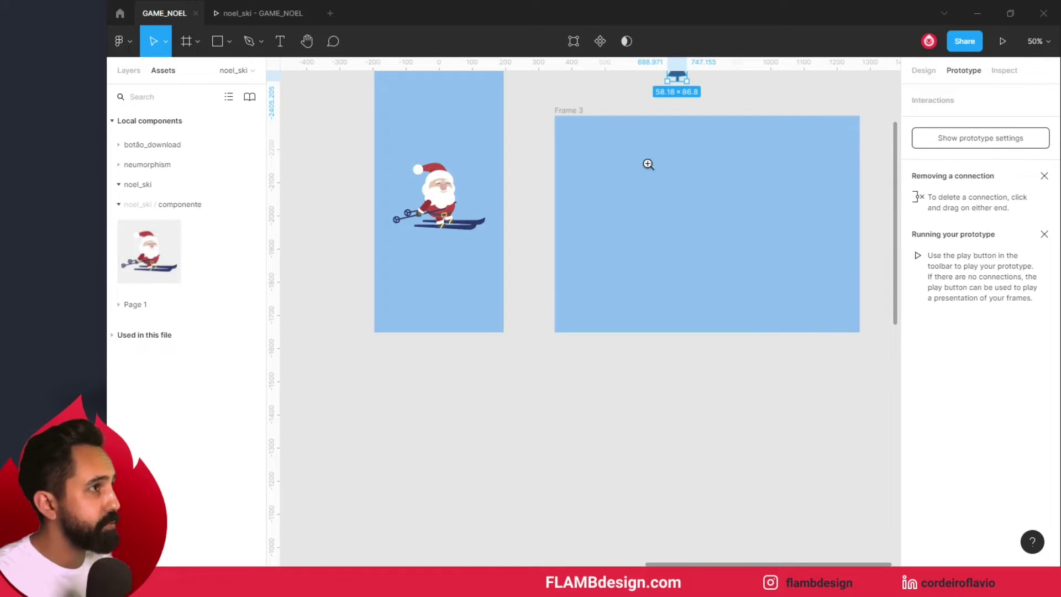
pyautogui.click(489, 203)
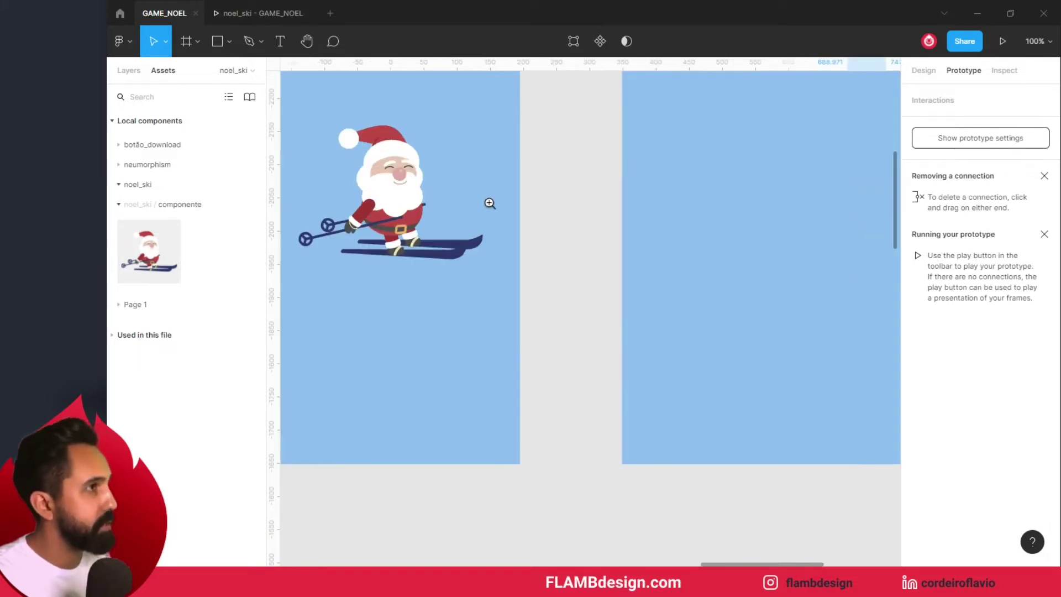
pyautogui.moveTo(599, 284); pyautogui.dragTo(678, 365)
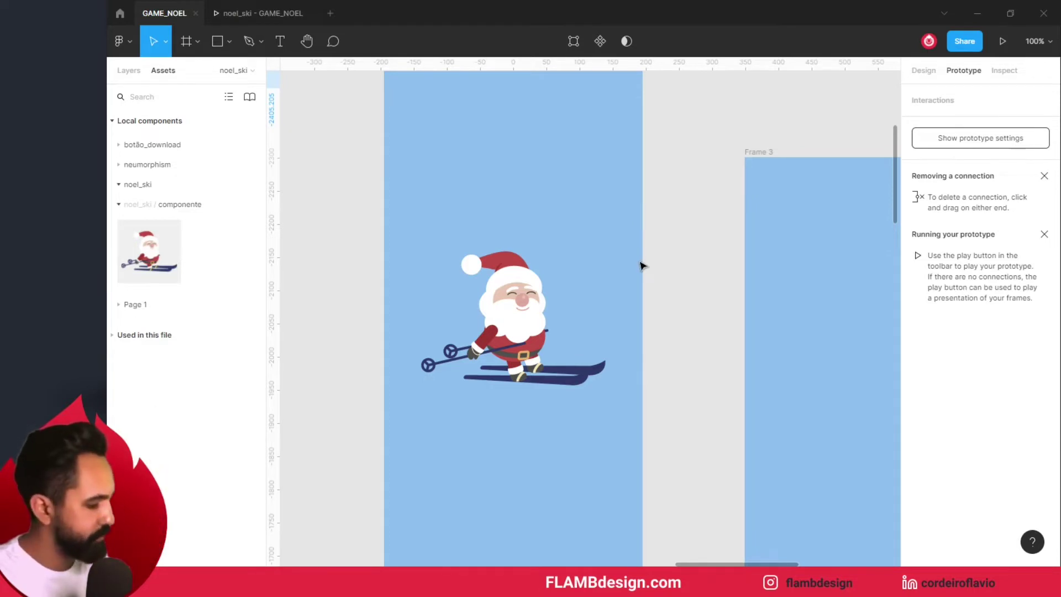
pyautogui.press('-')
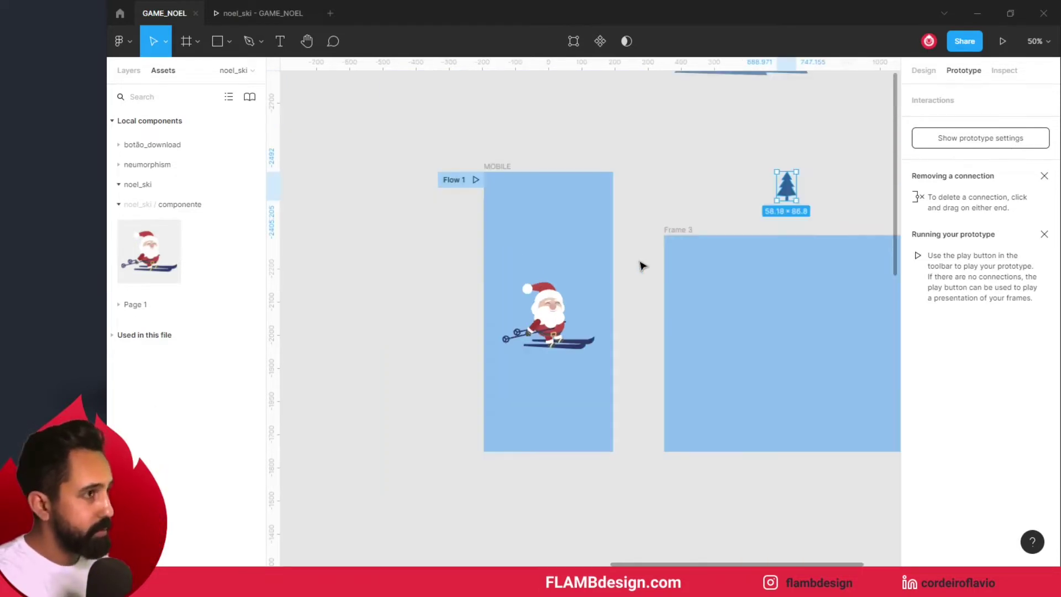
pyautogui.click(506, 177)
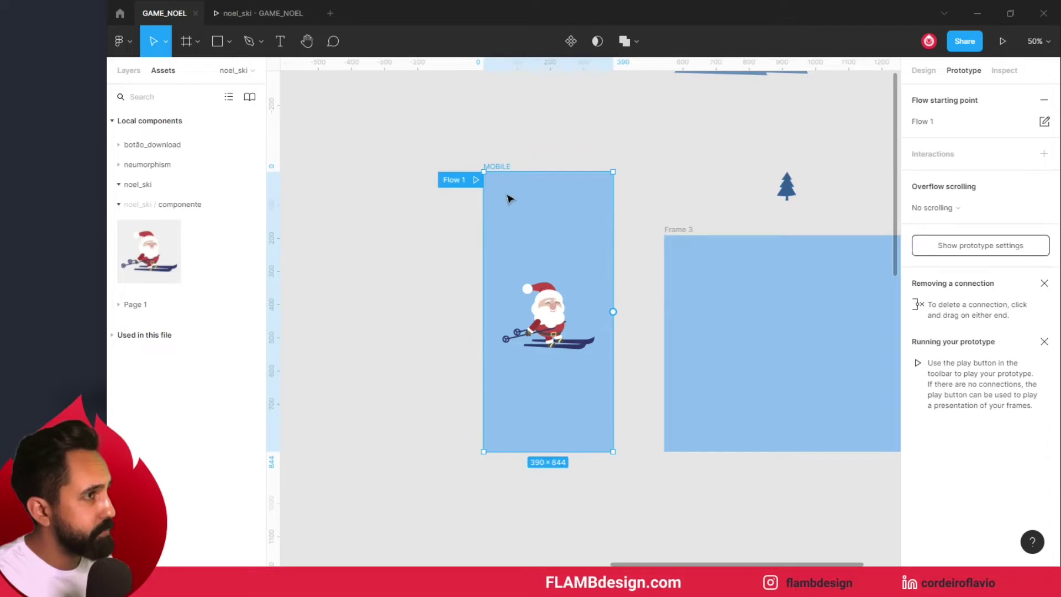
# Draw a white FFFFFF rectangle over the lower MOBILE frame and send it behind the Santa
pyautogui.press('r')
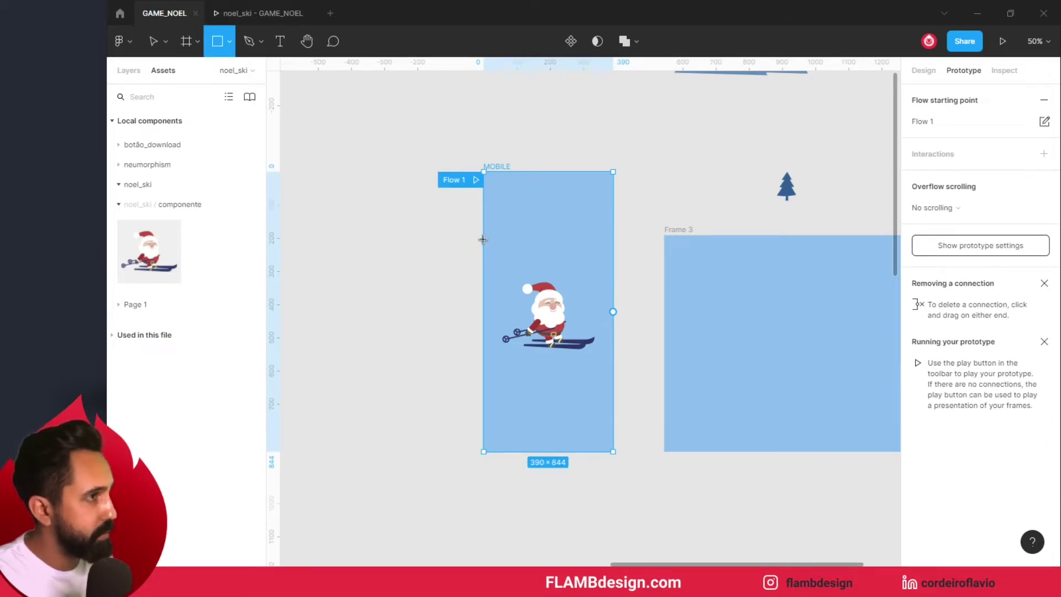
pyautogui.moveTo(483, 235); pyautogui.dragTo(613, 454)
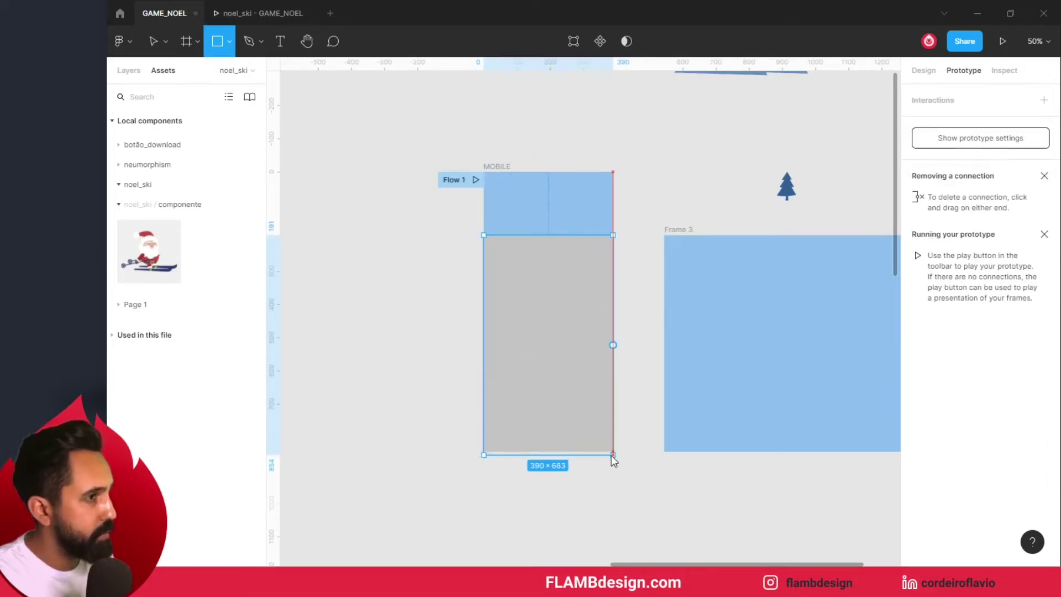
pyautogui.moveTo(613, 459); pyautogui.dragTo(610, 451)
pyautogui.click(924, 70)
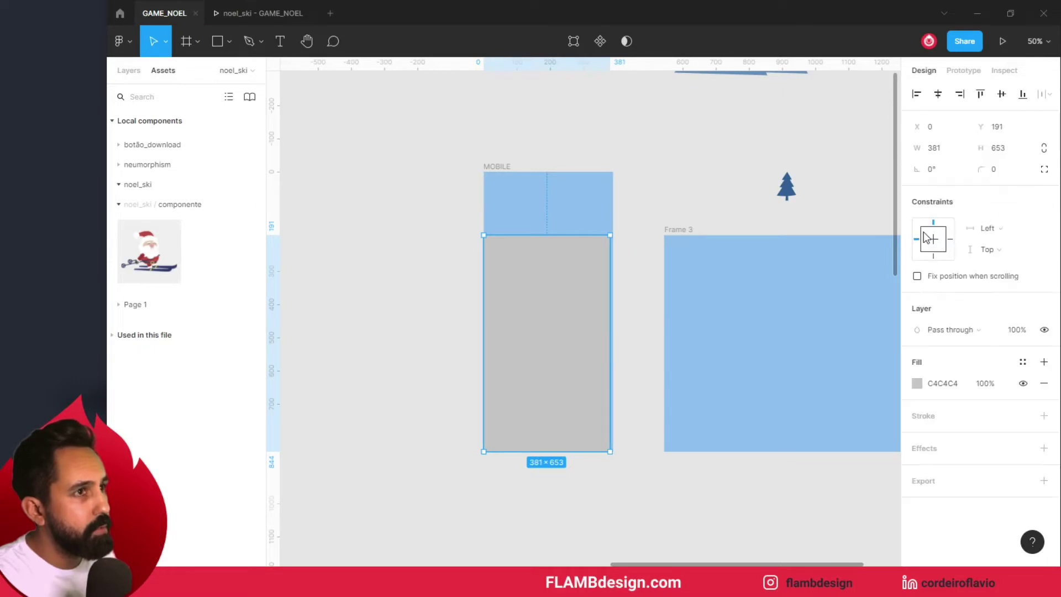
pyautogui.click(917, 383)
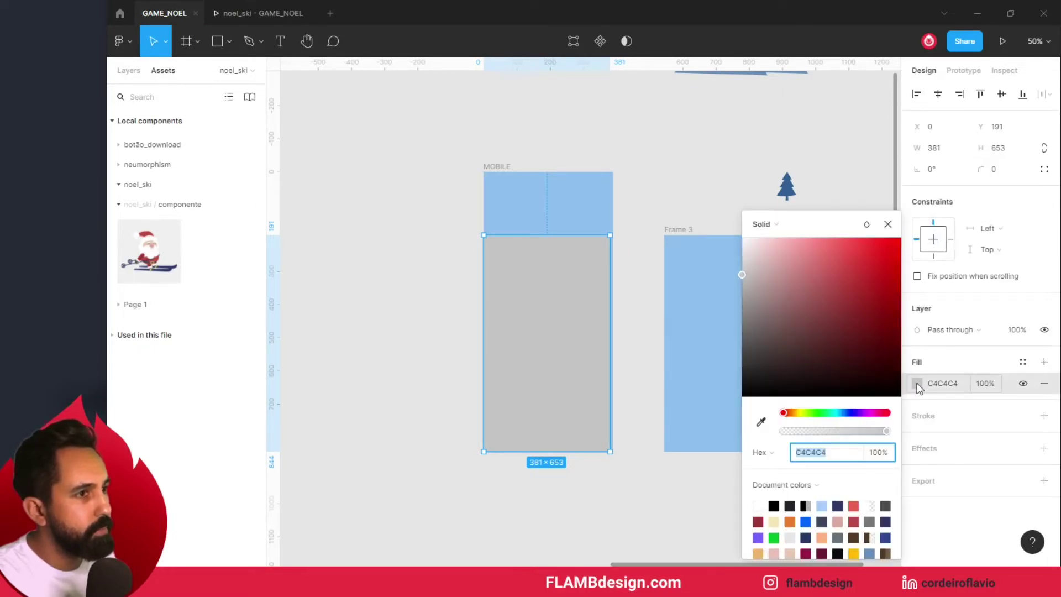
pyautogui.moveTo(774, 282); pyautogui.dragTo(722, 218)
pyautogui.moveTo(525, 254); pyautogui.dragTo(526, 255)
pyautogui.hotkey('ctrl', '[')
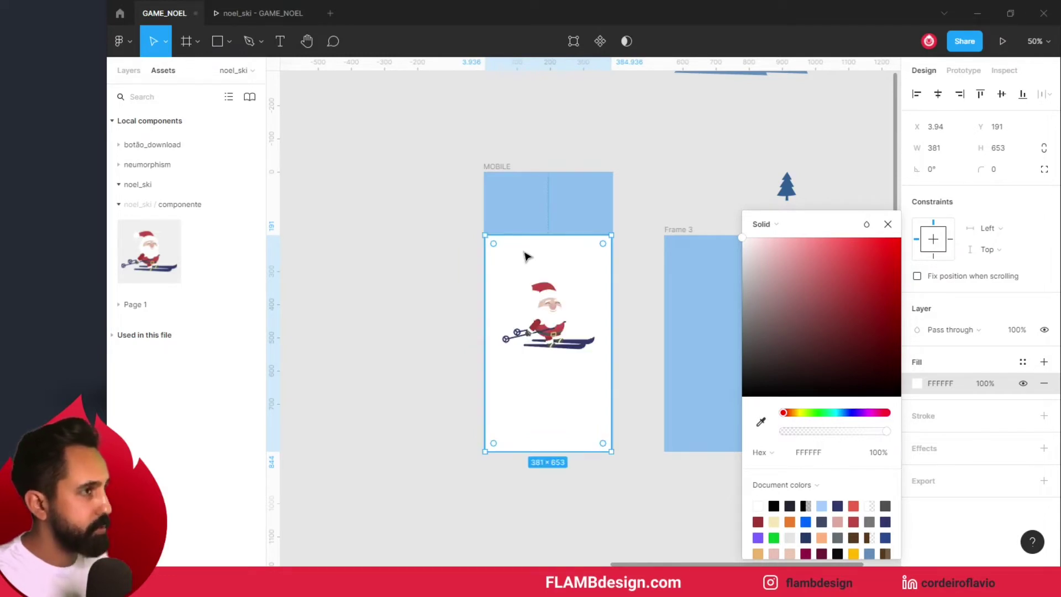
pyautogui.moveTo(454, 213); pyautogui.dragTo(376, 207)
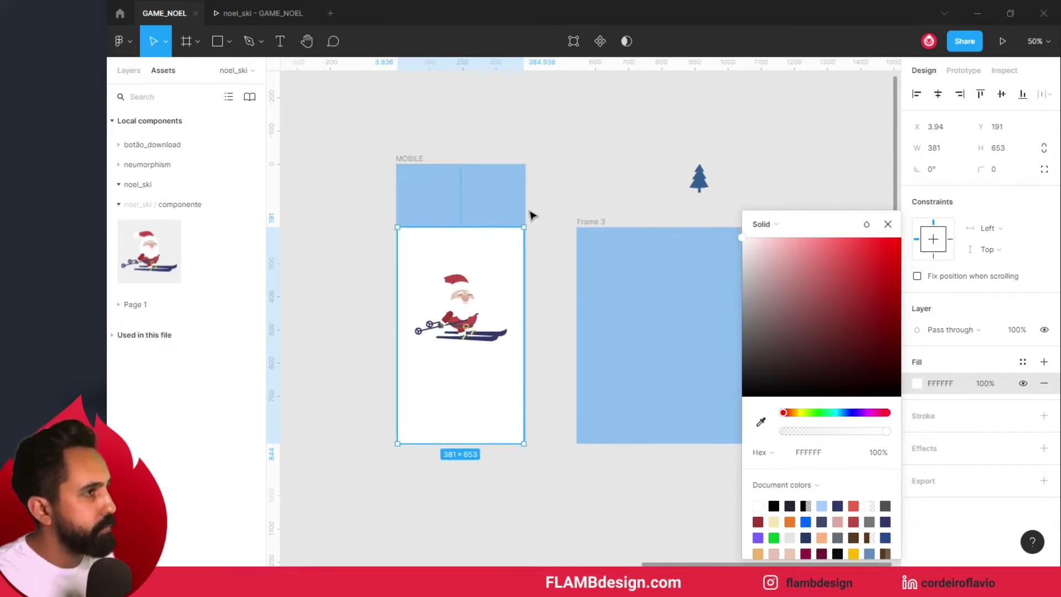
pyautogui.click(844, 193)
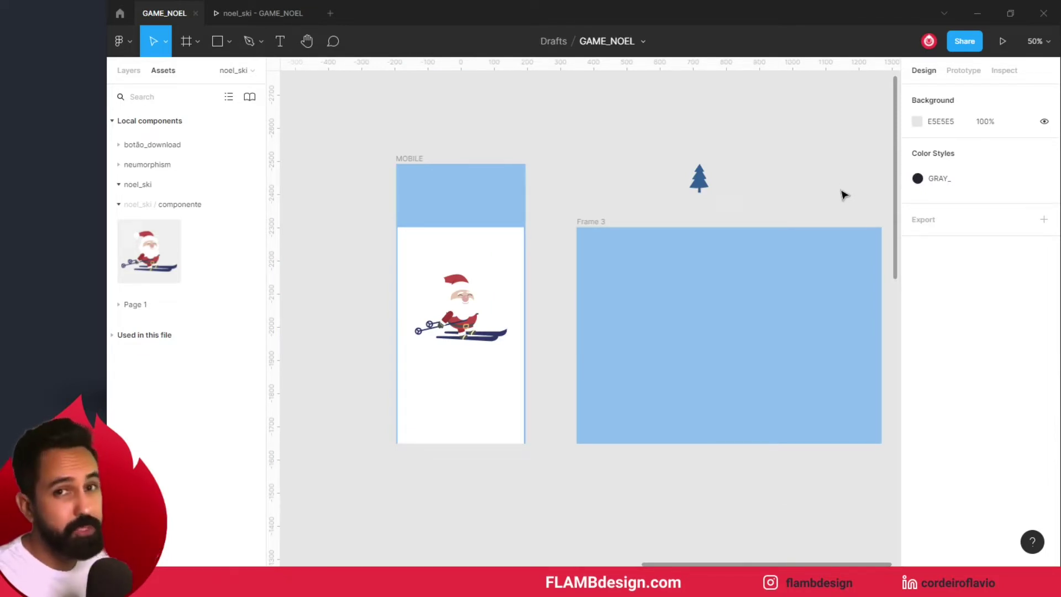
# Heighten Frame 3 and move the white rectangle onto it, stretched across its width
pyautogui.click(466, 253)
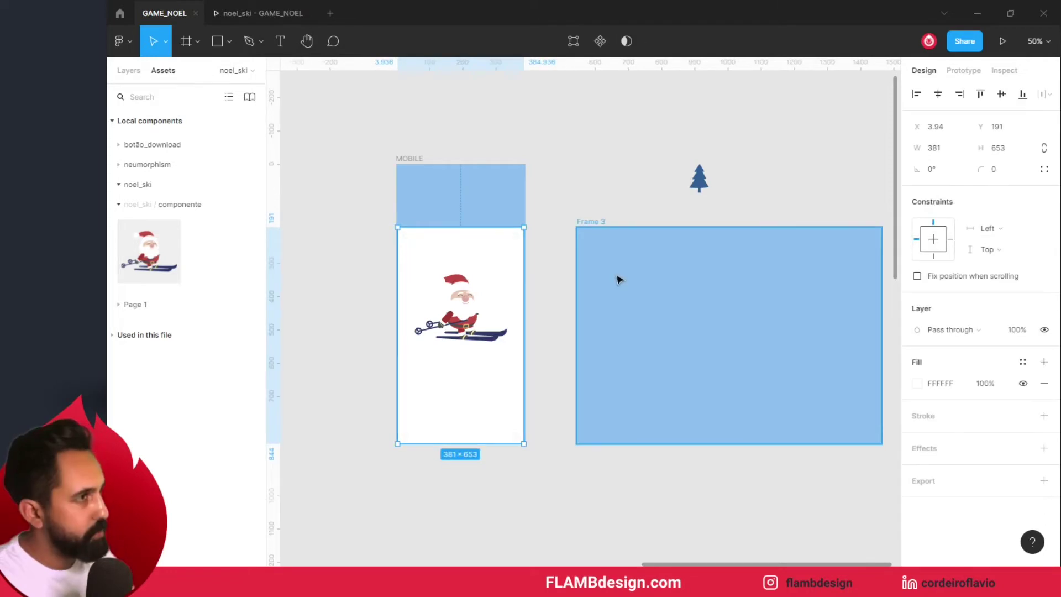
pyautogui.click(600, 223)
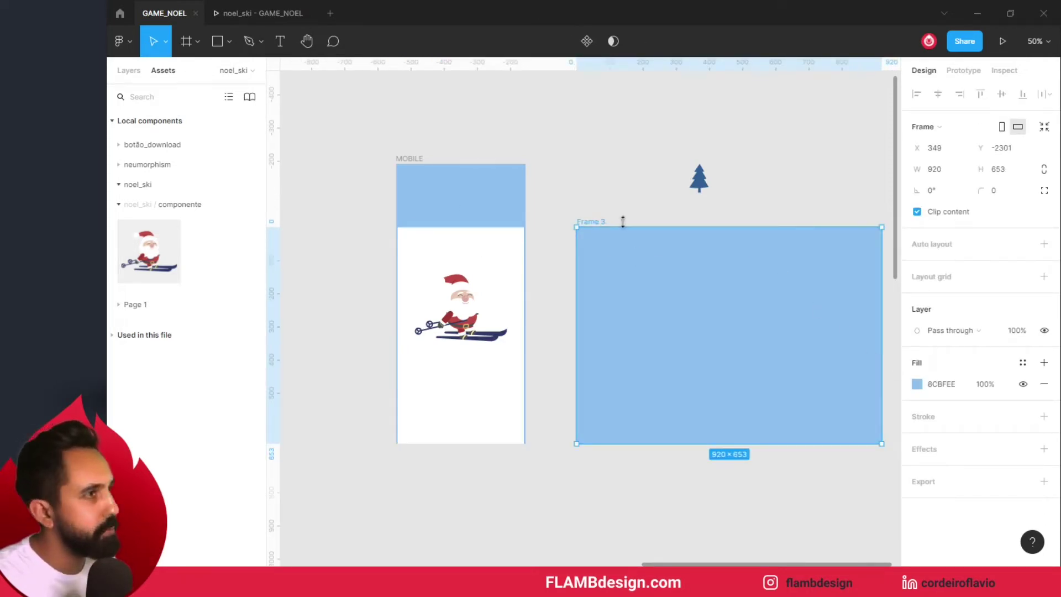
pyautogui.moveTo(623, 222); pyautogui.dragTo(623, 209)
pyautogui.click(490, 237)
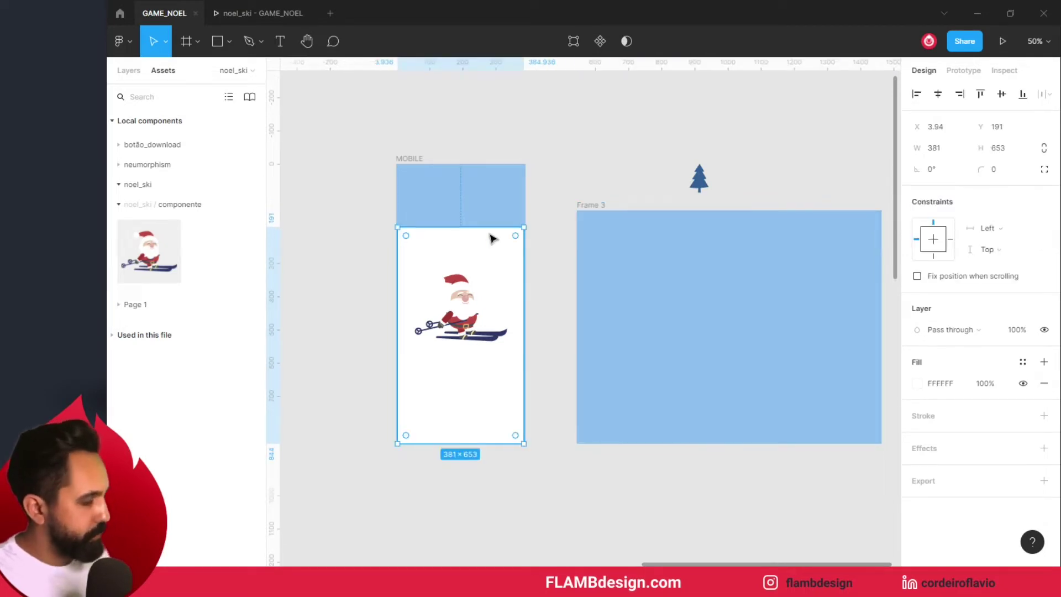
pyautogui.moveTo(490, 237); pyautogui.dragTo(650, 250)
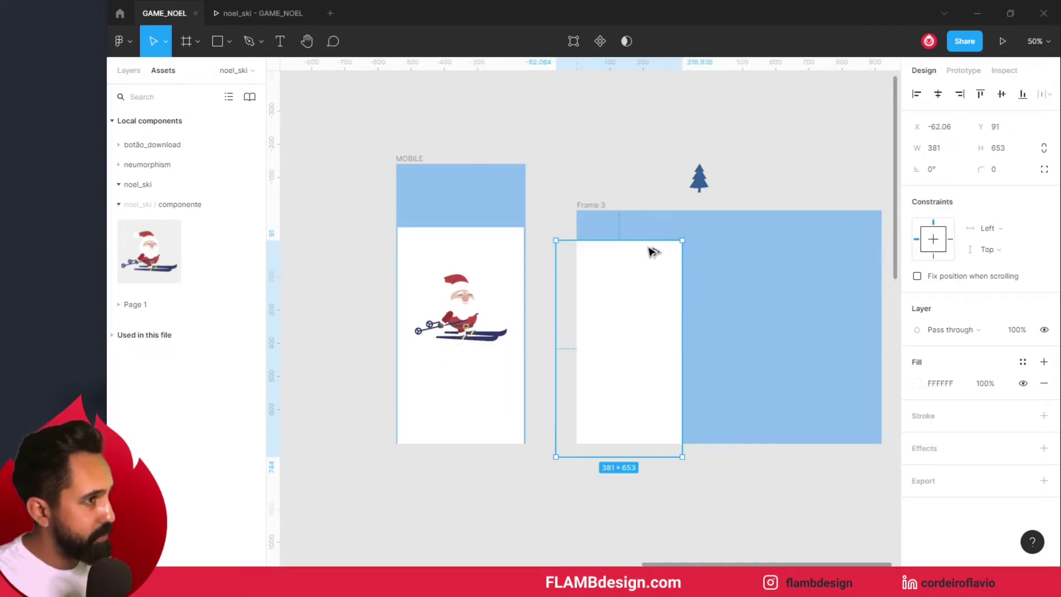
pyautogui.moveTo(682, 308); pyautogui.dragTo(881, 316)
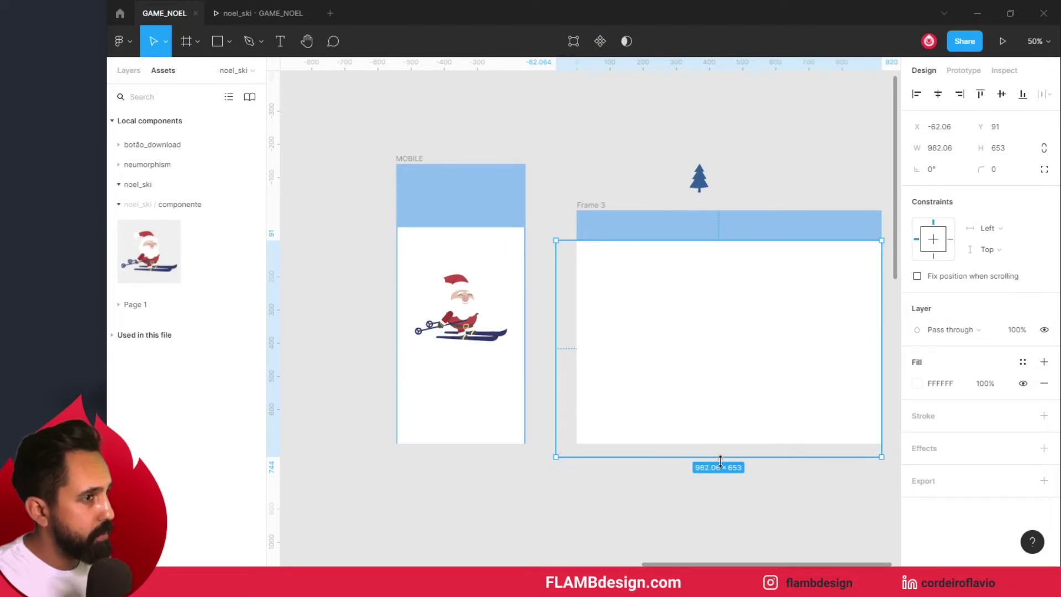
pyautogui.moveTo(720, 461); pyautogui.dragTo(723, 446)
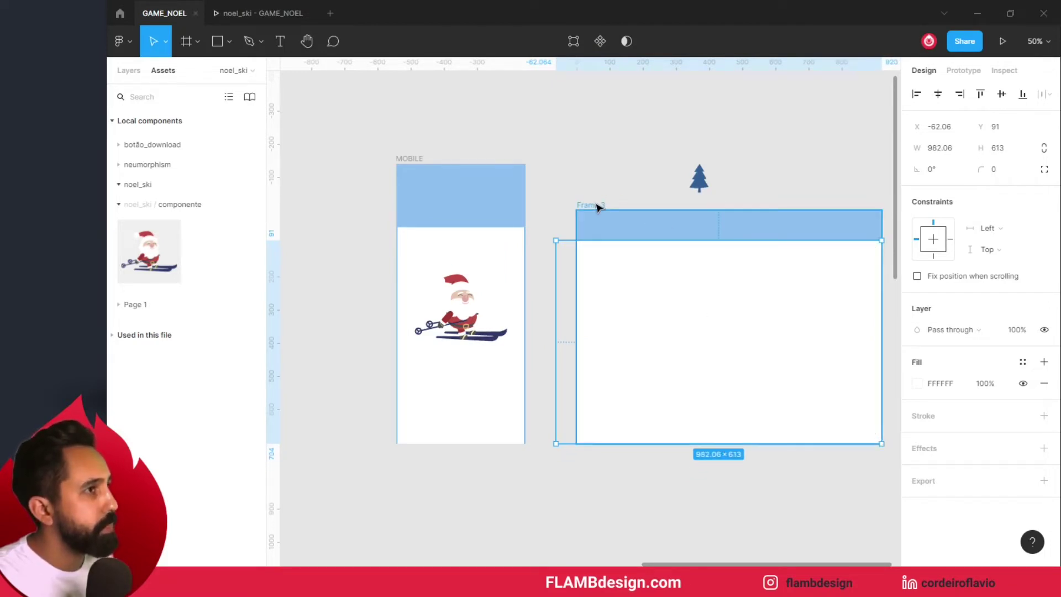
# Extend Frame 3 to height 734 and snap the white inner frame to its bottom
pyautogui.click(617, 208)
pyautogui.moveTo(619, 206); pyautogui.dragTo(619, 199)
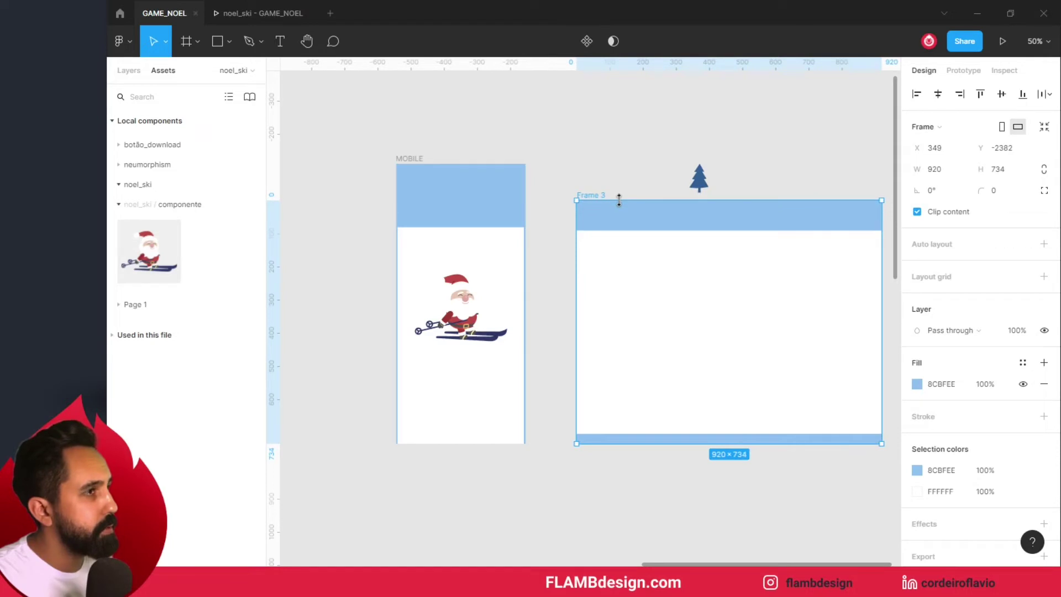
pyautogui.moveTo(738, 350); pyautogui.dragTo(743, 355)
pyautogui.click(798, 164)
pyautogui.click(789, 273)
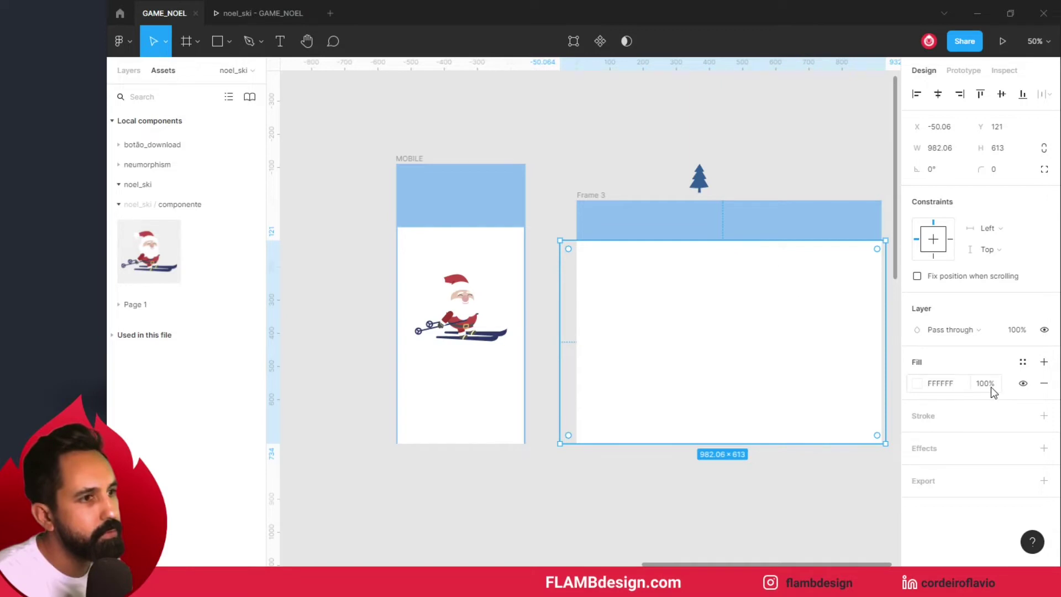
# Change the inner frame's fill from Solid to a Linear gradient
pyautogui.click(930, 388)
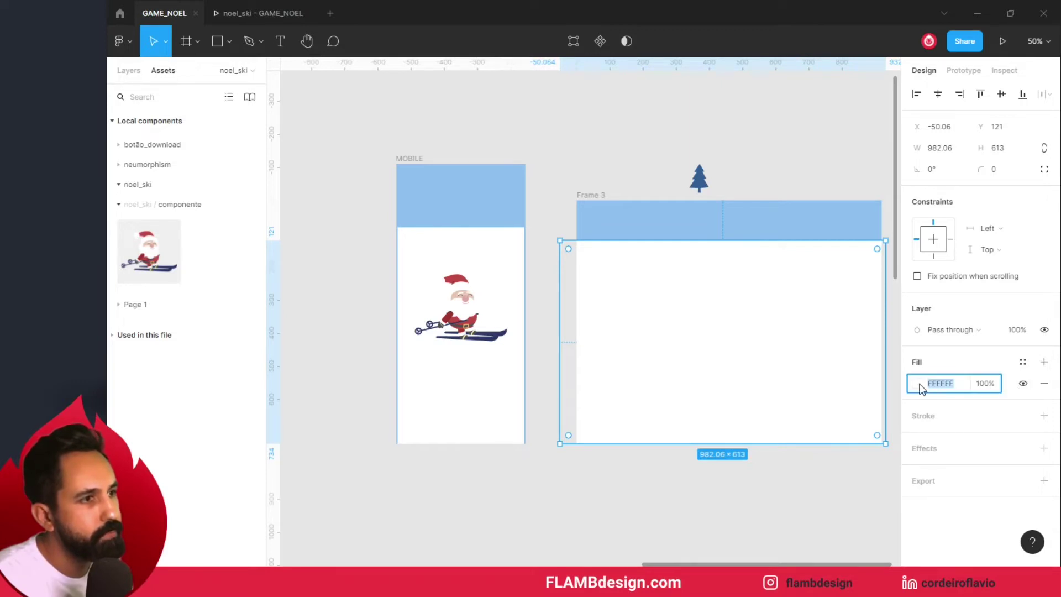
pyautogui.click(919, 384)
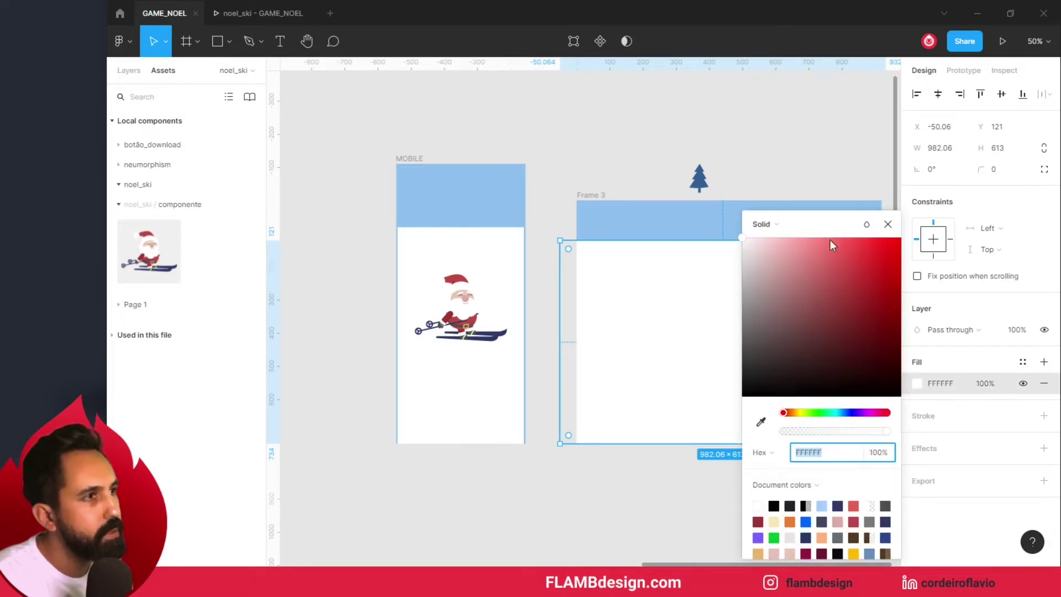
pyautogui.click(776, 223)
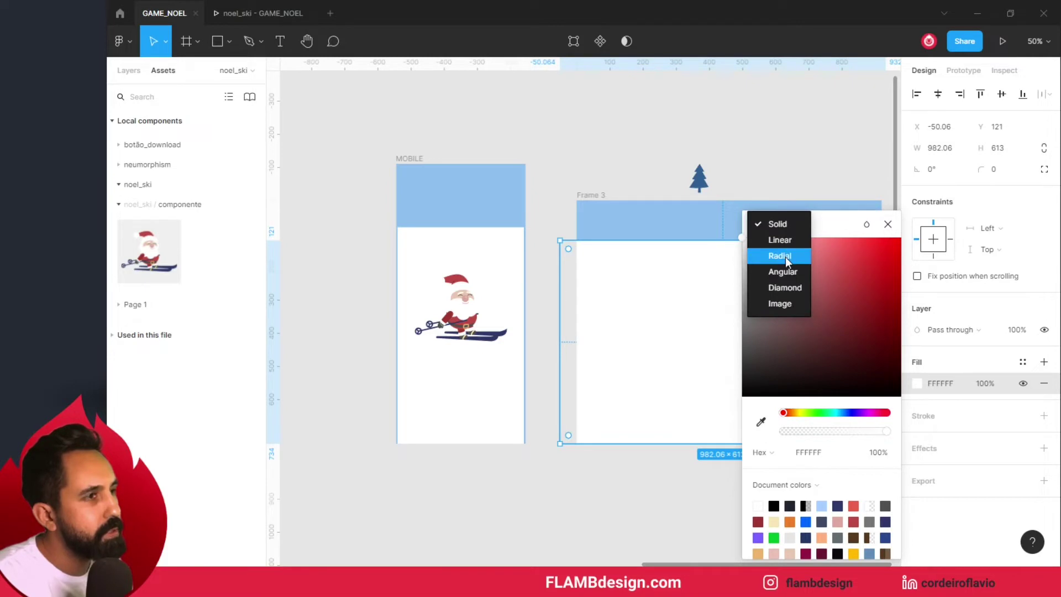
pyautogui.click(784, 241)
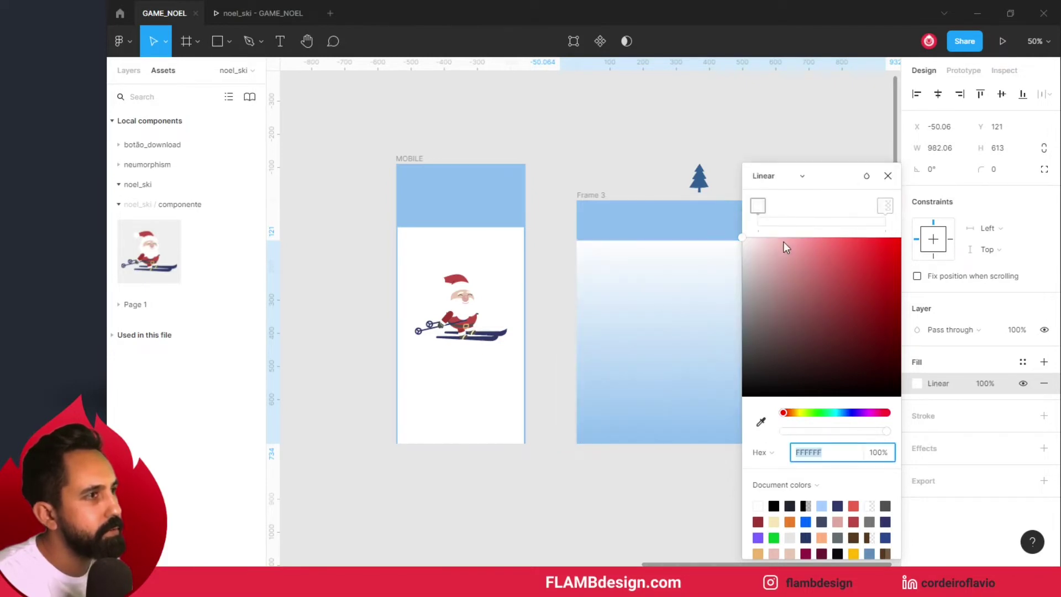
pyautogui.press('space')
# Orient the gradient vertically, fading from white at the top to light blue below
pyautogui.moveTo(627, 172); pyautogui.dragTo(449, 163)
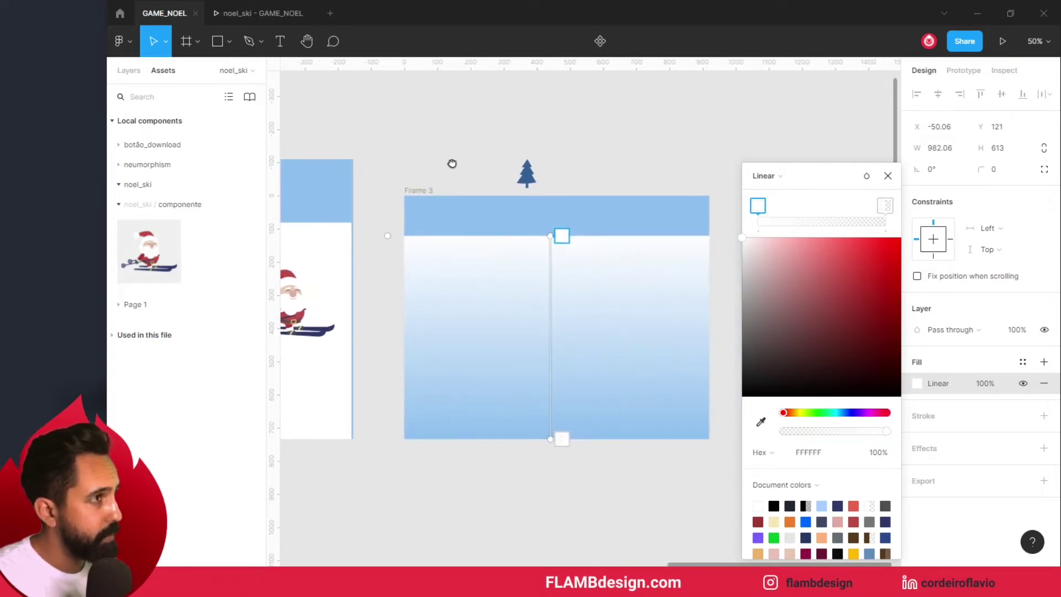
pyautogui.moveTo(548, 237); pyautogui.dragTo(555, 169)
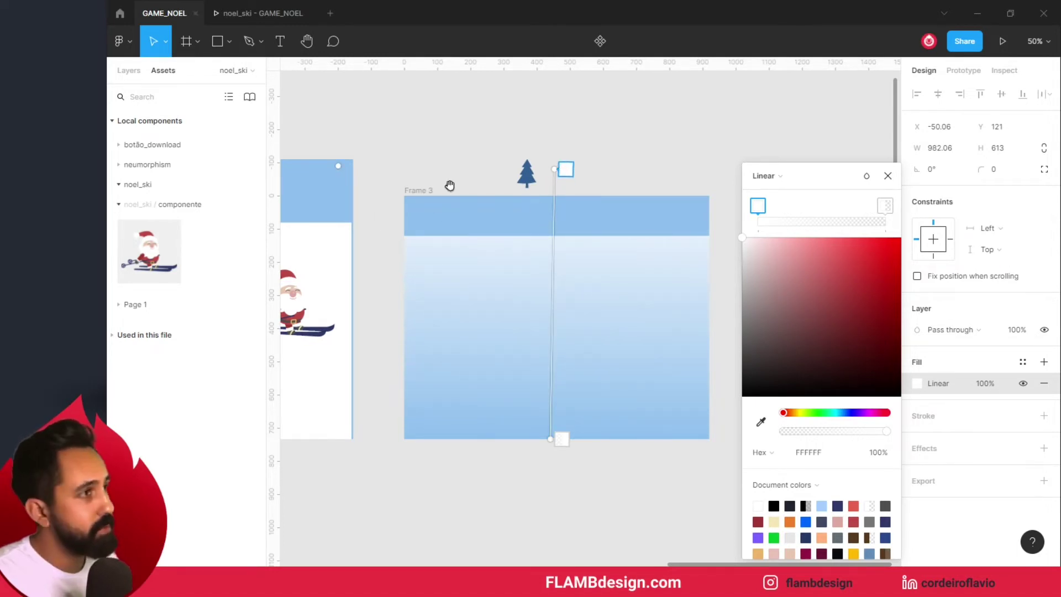
pyautogui.moveTo(450, 185); pyautogui.dragTo(586, 166)
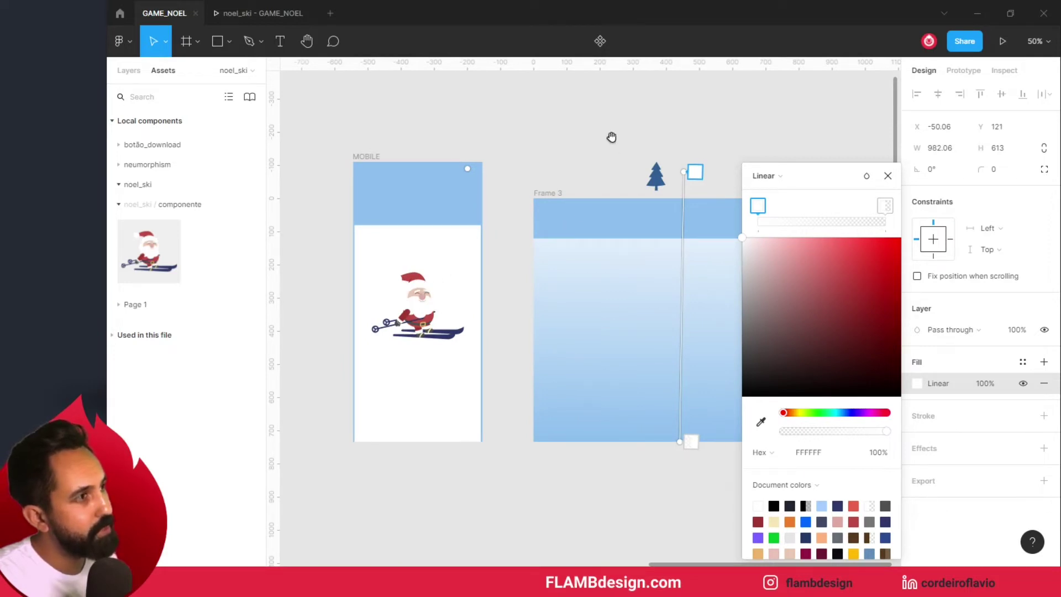
pyautogui.moveTo(611, 137); pyautogui.dragTo(471, 162)
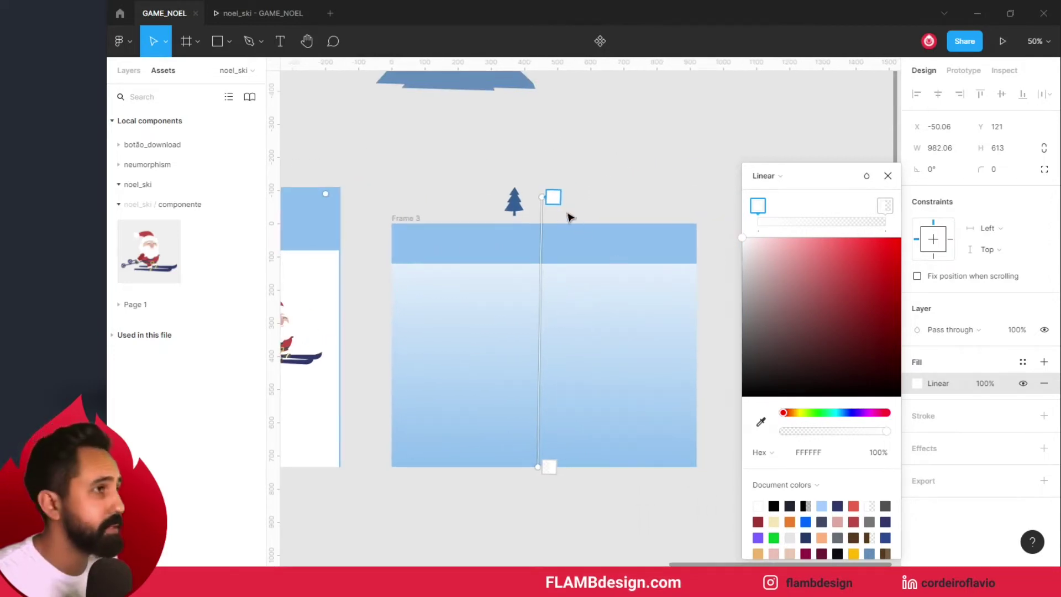
pyautogui.moveTo(542, 197); pyautogui.dragTo(537, 193)
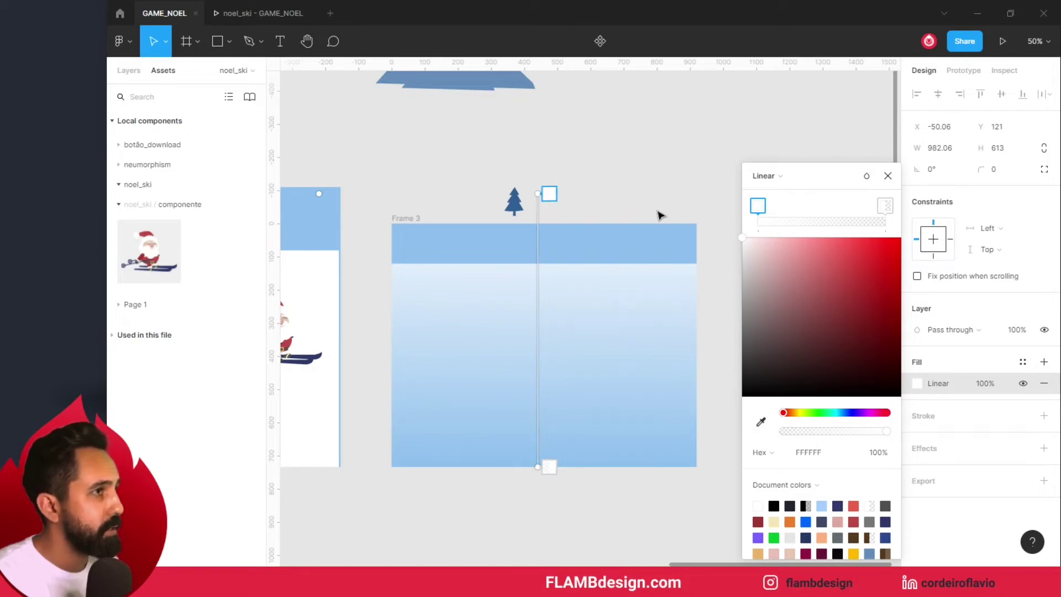
pyautogui.press('Escape')
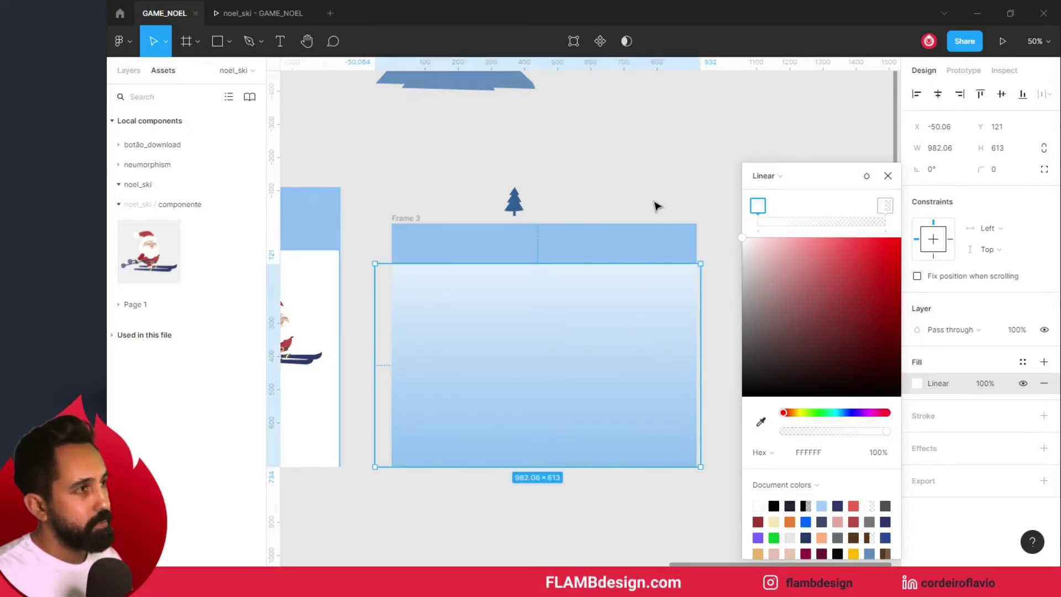
pyautogui.moveTo(575, 183); pyautogui.dragTo(614, 185)
pyautogui.click(620, 184)
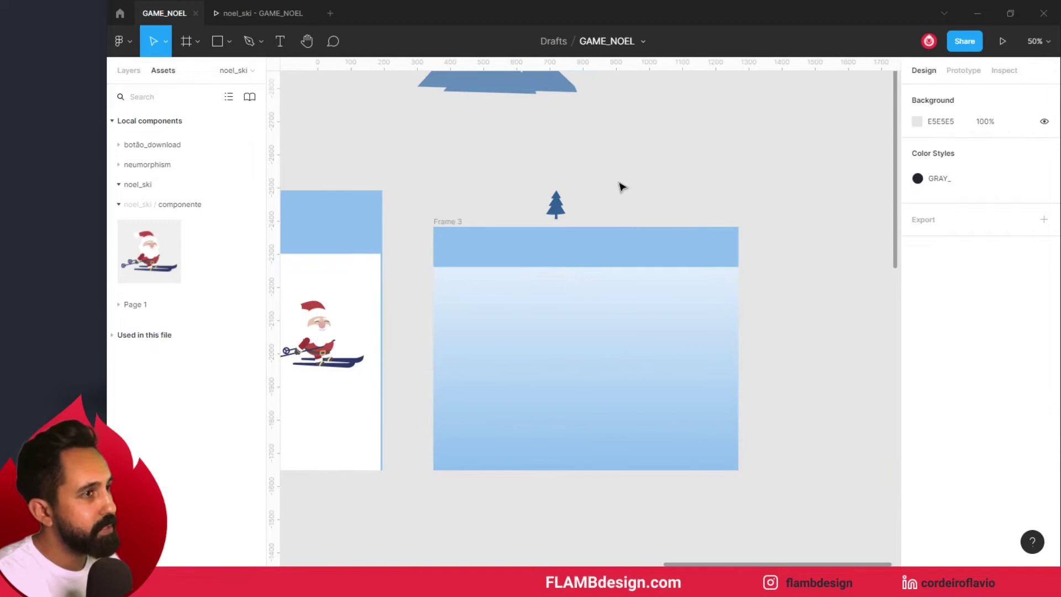
pyautogui.moveTo(410, 294); pyautogui.dragTo(537, 278)
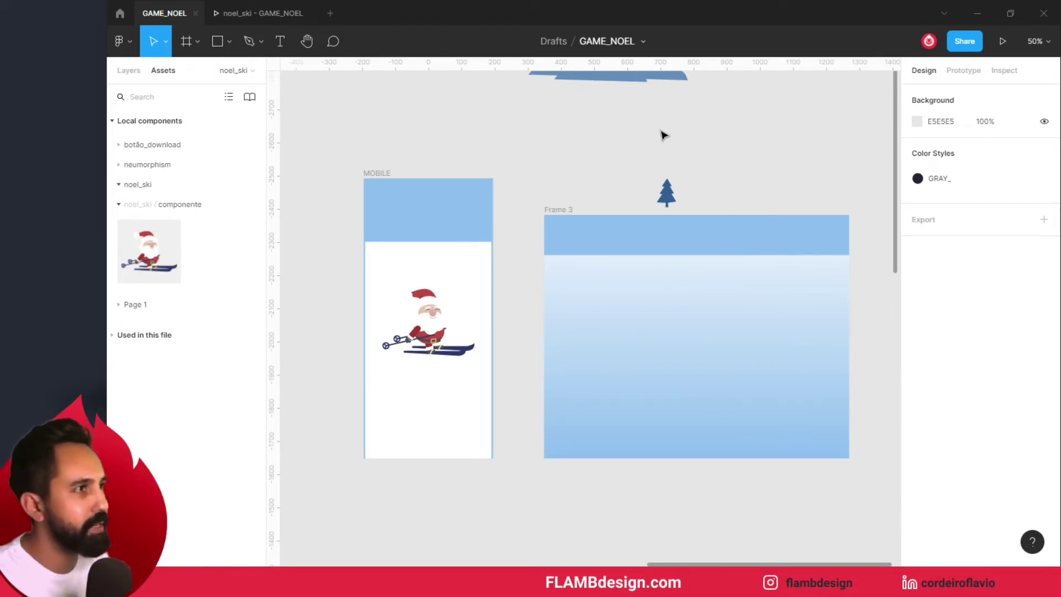
# Copy the pine tree into Frame 3's top-left and along the horizon to the right
pyautogui.click(662, 199)
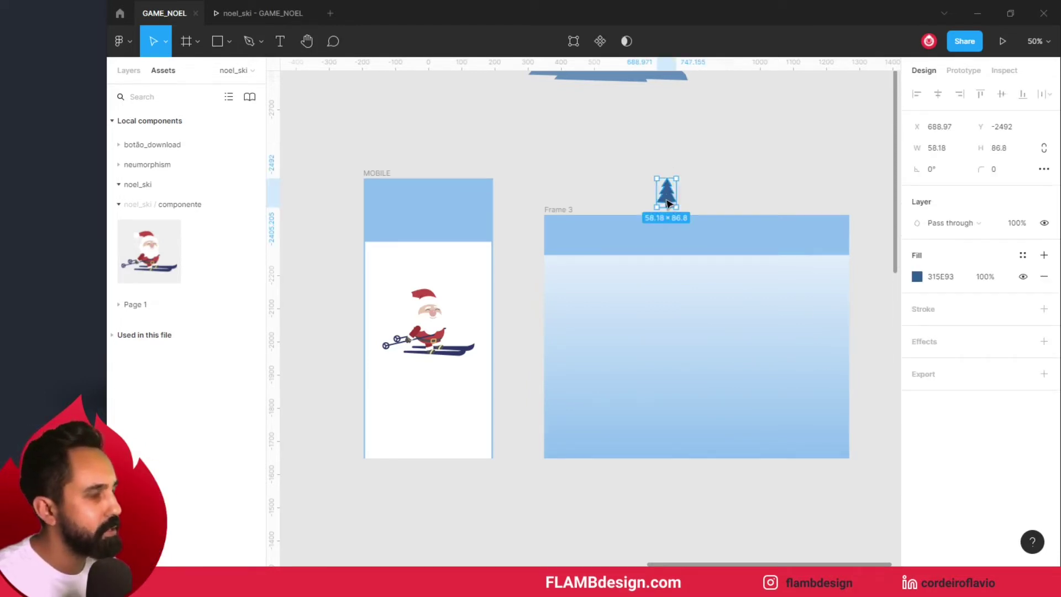
pyautogui.moveTo(669, 203); pyautogui.dragTo(572, 267)
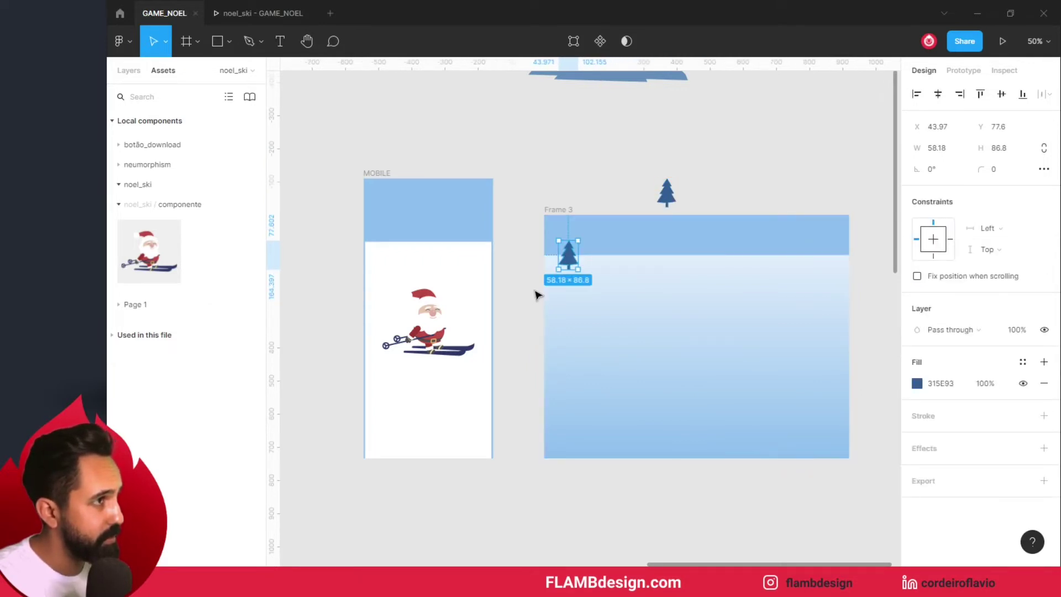
pyautogui.click(519, 306)
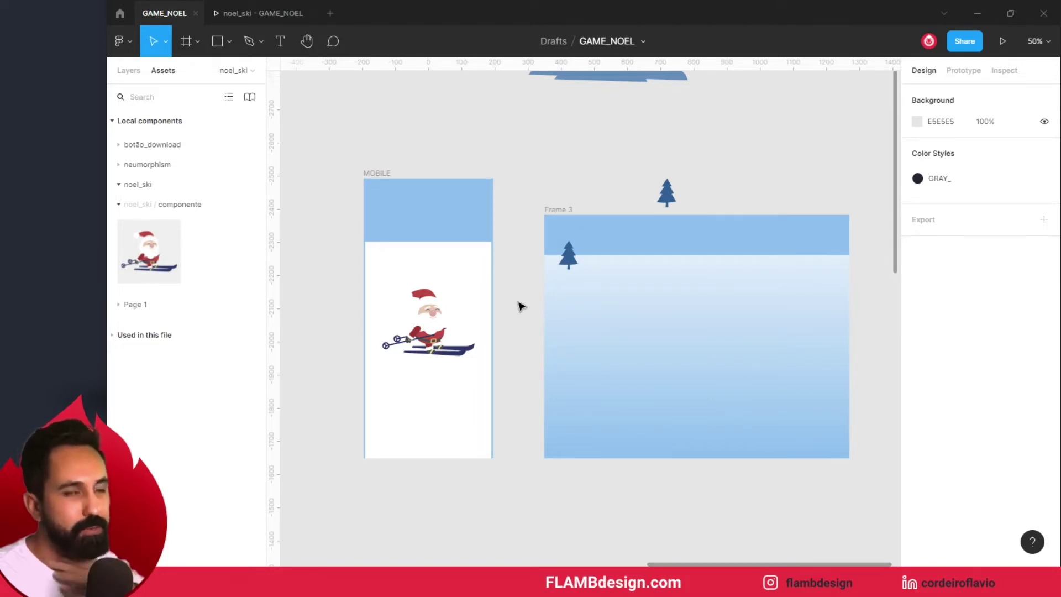
pyautogui.keyDown('ctrl'); pyautogui.scroll(3, 592, 235); pyautogui.keyUp('ctrl')
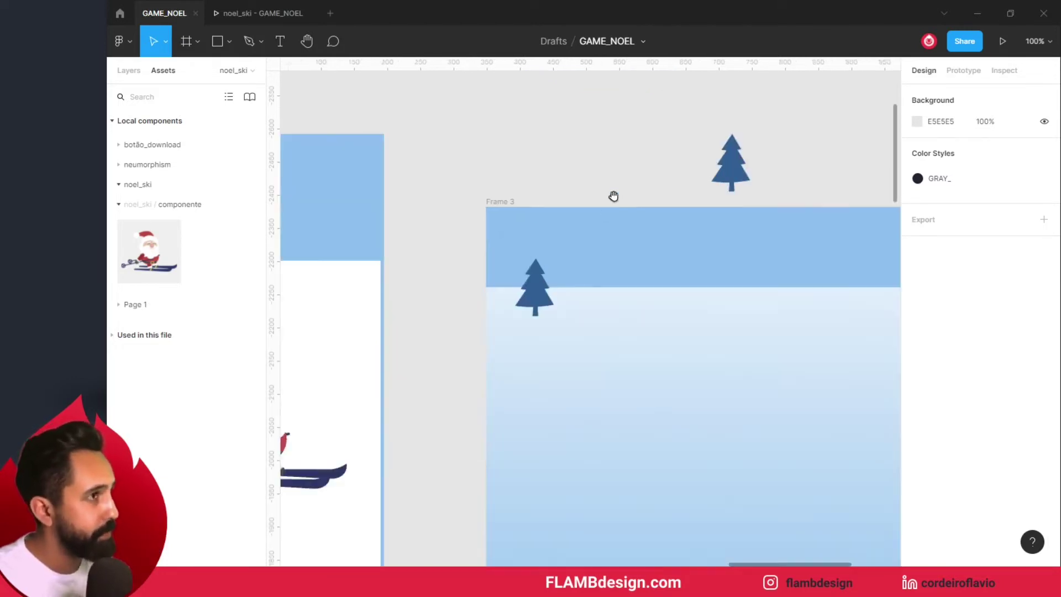
pyautogui.moveTo(434, 292); pyautogui.dragTo(705, 289)
pyautogui.hscroll(3, 705, 289)
pyautogui.moveTo(580, 282)
pyautogui.mouseDown()
pyautogui.moveTo(770, 280)
pyautogui.moveTo(693, 289)
pyautogui.mouseUp()
# Add smaller tree pairs and single small trees across the rest of Frame 3's horizon
pyautogui.keyDown('shift'); pyautogui.click(789, 288); pyautogui.keyUp('shift')
pyautogui.click(680, 161)
pyautogui.hscroll(-1, 679, 161)
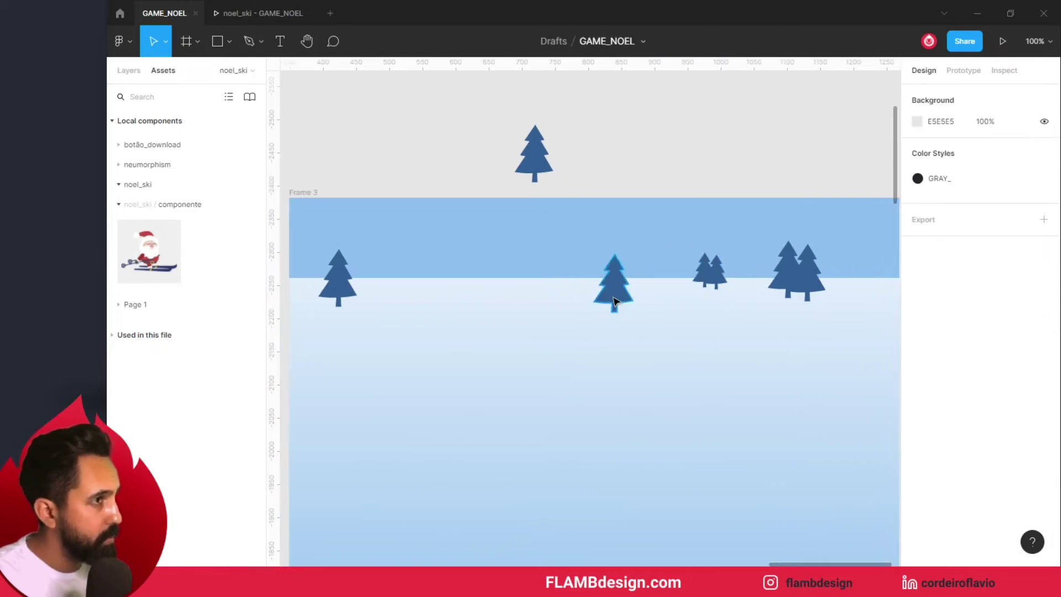
pyautogui.click(613, 282)
pyautogui.moveTo(692, 275); pyautogui.dragTo(381, 282)
pyautogui.click(415, 142)
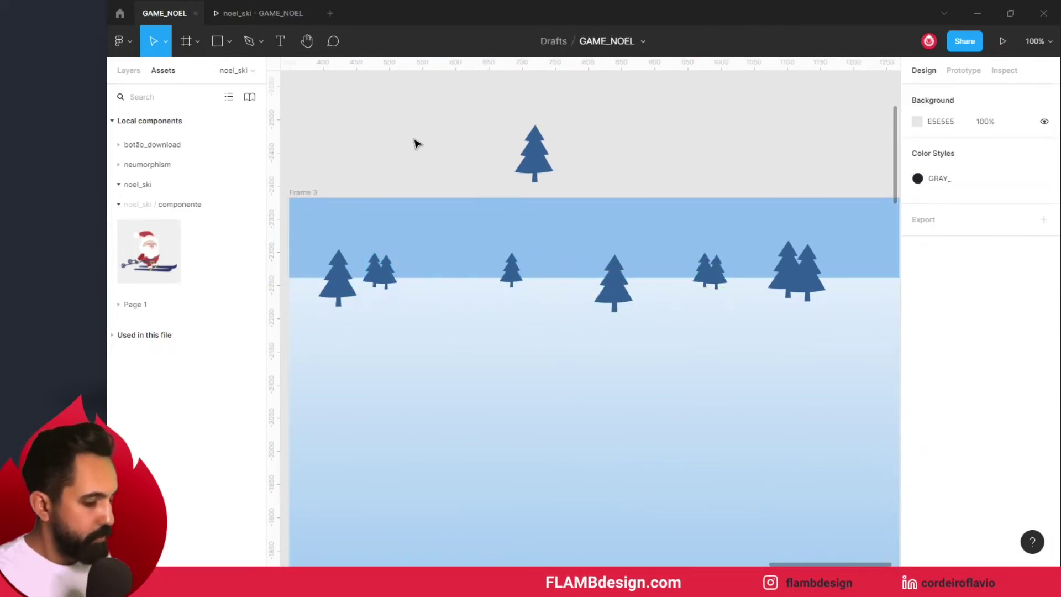
pyautogui.press('-')
pyautogui.moveTo(548, 292); pyautogui.dragTo(727, 292)
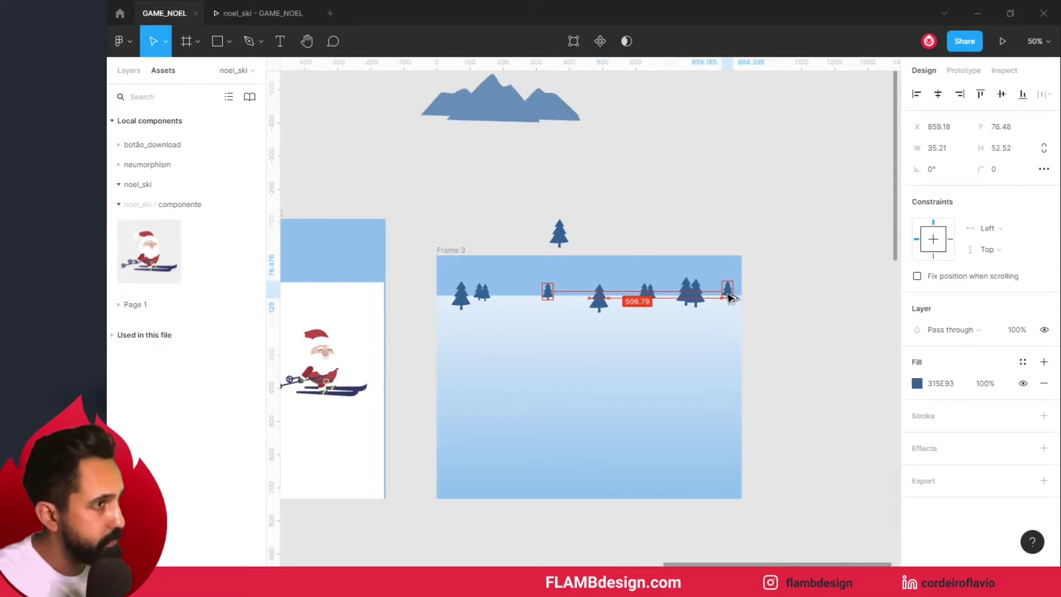
pyautogui.click(778, 311)
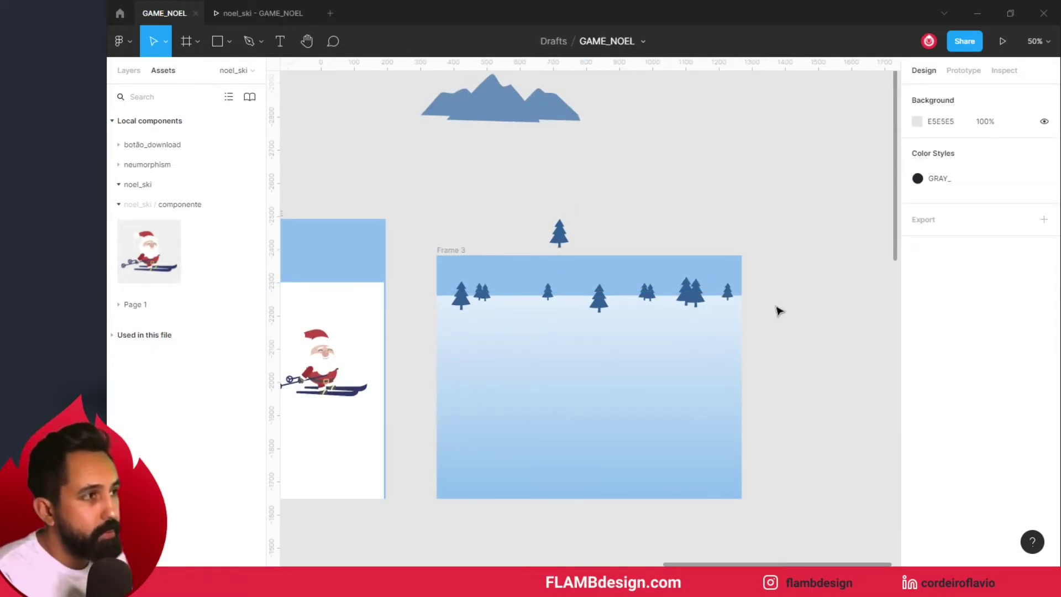
pyautogui.click(453, 252)
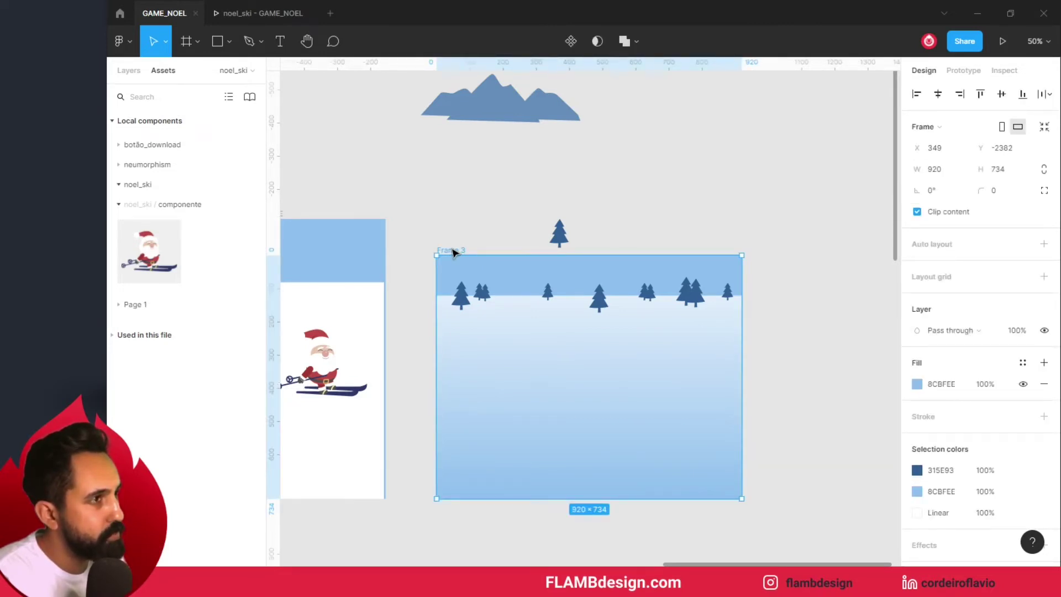
# Hide Frame 3's blue fill and duplicate it as Frame 4 flush against its right side
pyautogui.click(1023, 383)
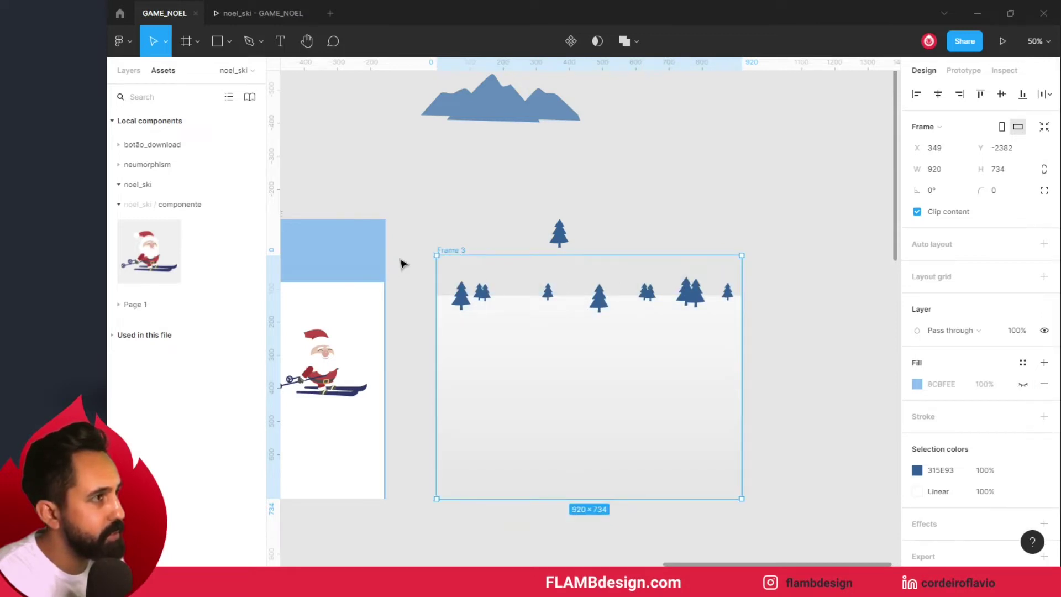
pyautogui.moveTo(448, 211)
pyautogui.mouseDown()
pyautogui.moveTo(580, 209)
pyautogui.moveTo(477, 208)
pyautogui.mouseUp()
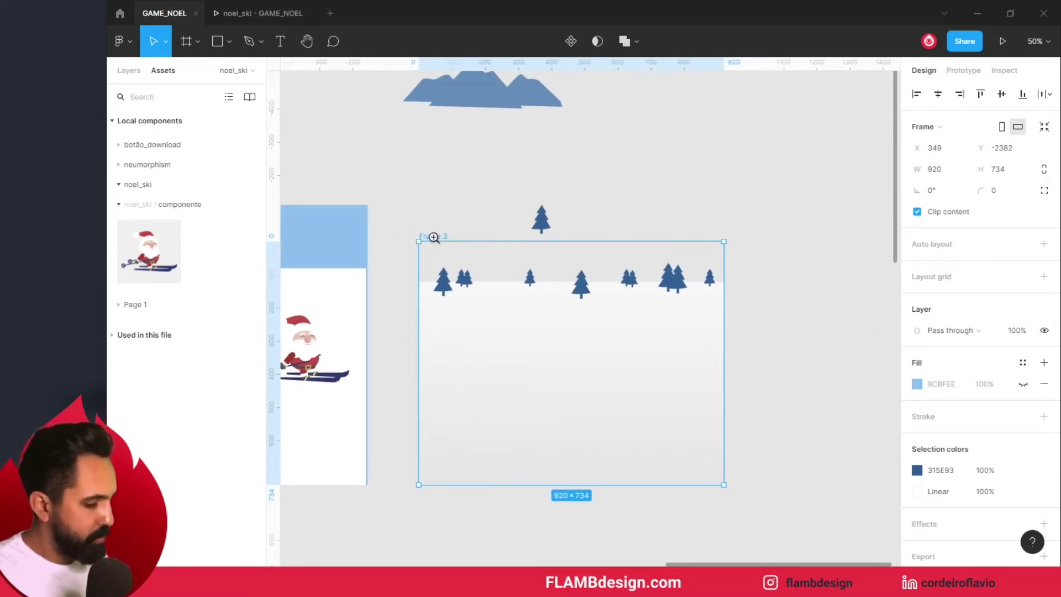
pyautogui.press('-')
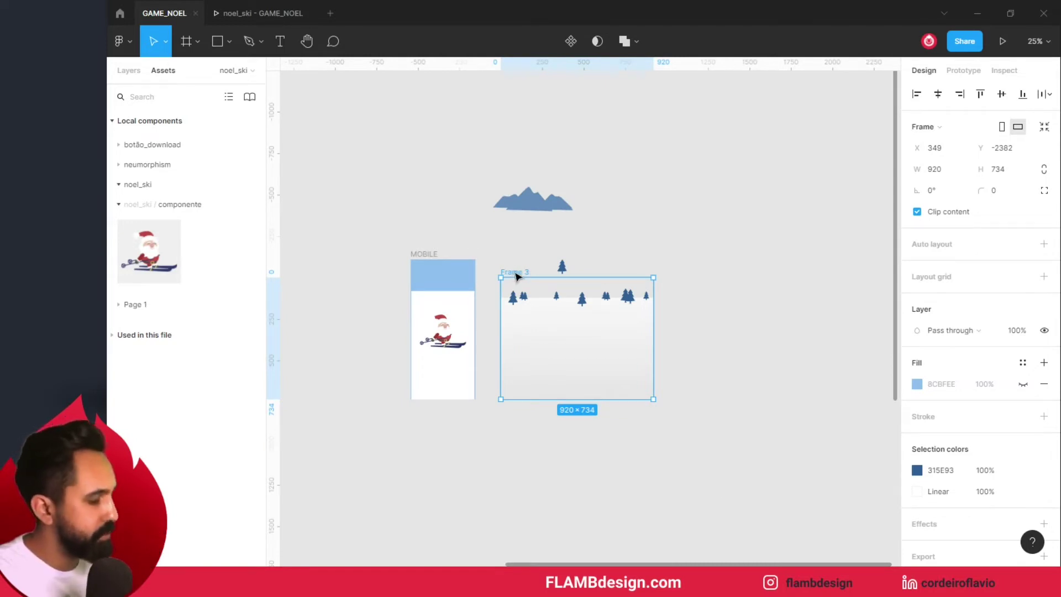
pyautogui.moveTo(517, 277); pyautogui.dragTo(619, 294)
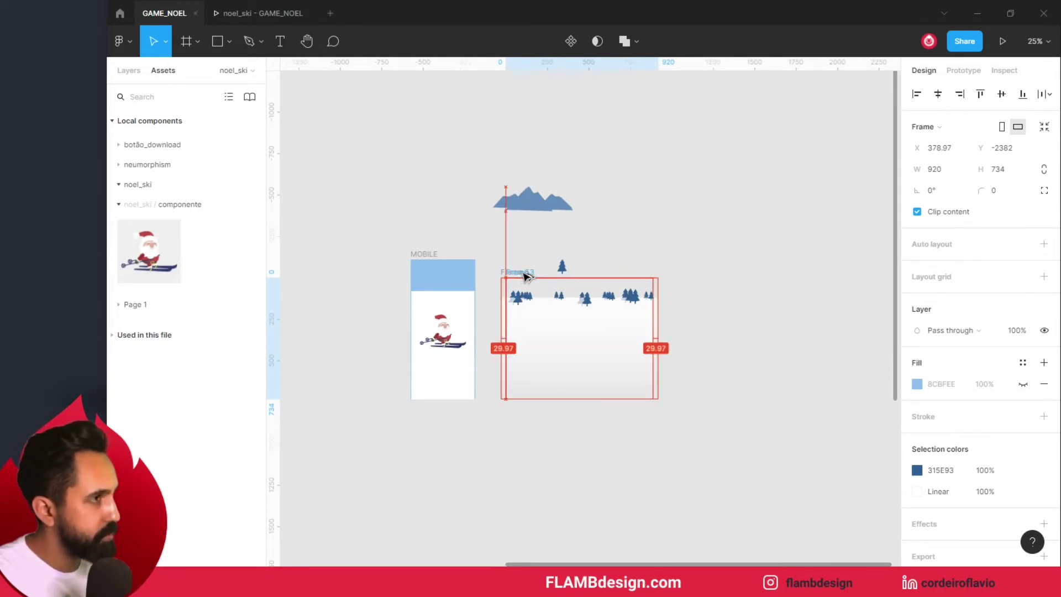
pyautogui.moveTo(619, 295); pyautogui.dragTo(669, 299)
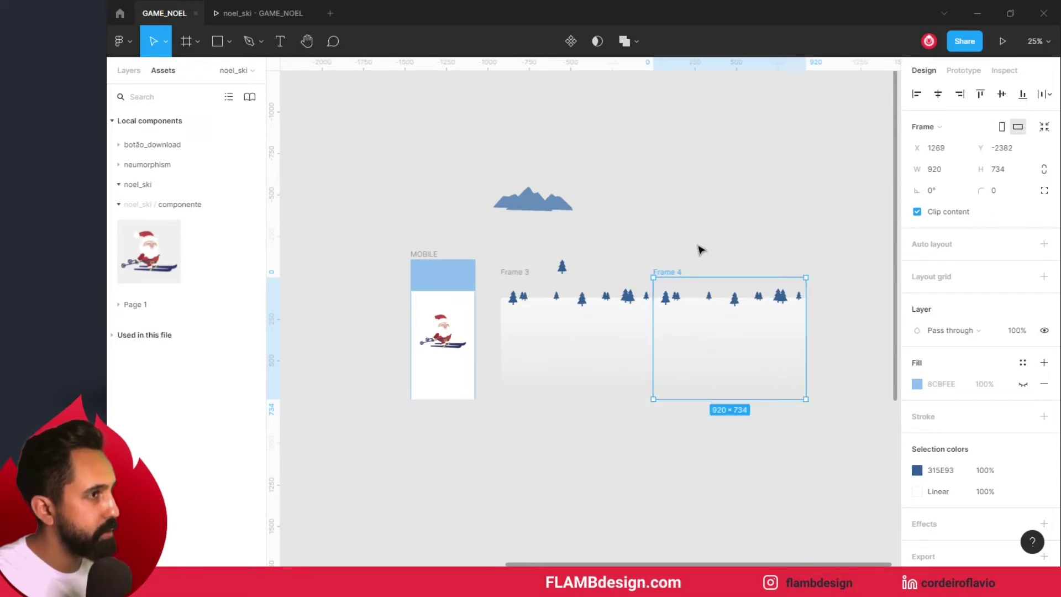
pyautogui.click(701, 250)
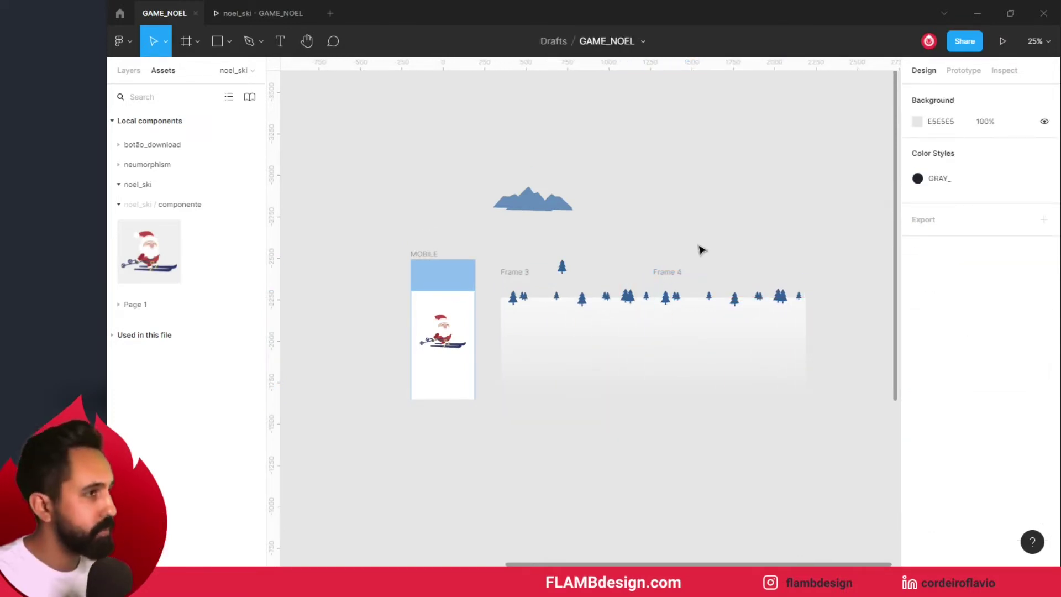
# Select Frame 3 and Frame 4 together and combine them into one component
pyautogui.scroll(3, 700, 247)
pyautogui.scroll(-2, 436, 284)
pyautogui.click(317, 240)
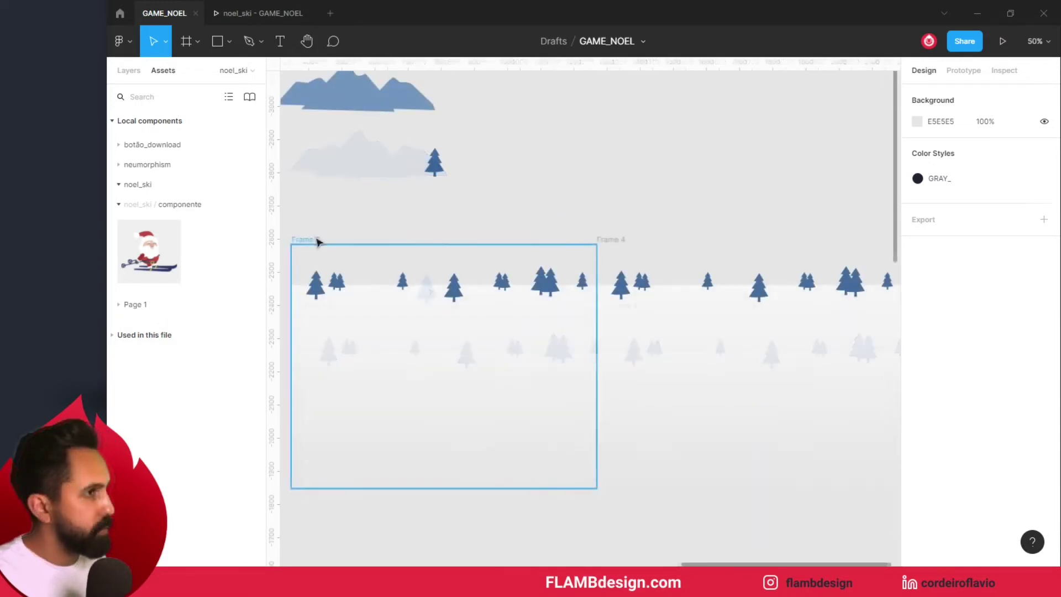
pyautogui.keyDown('shift'); pyautogui.click(622, 241); pyautogui.keyUp('shift')
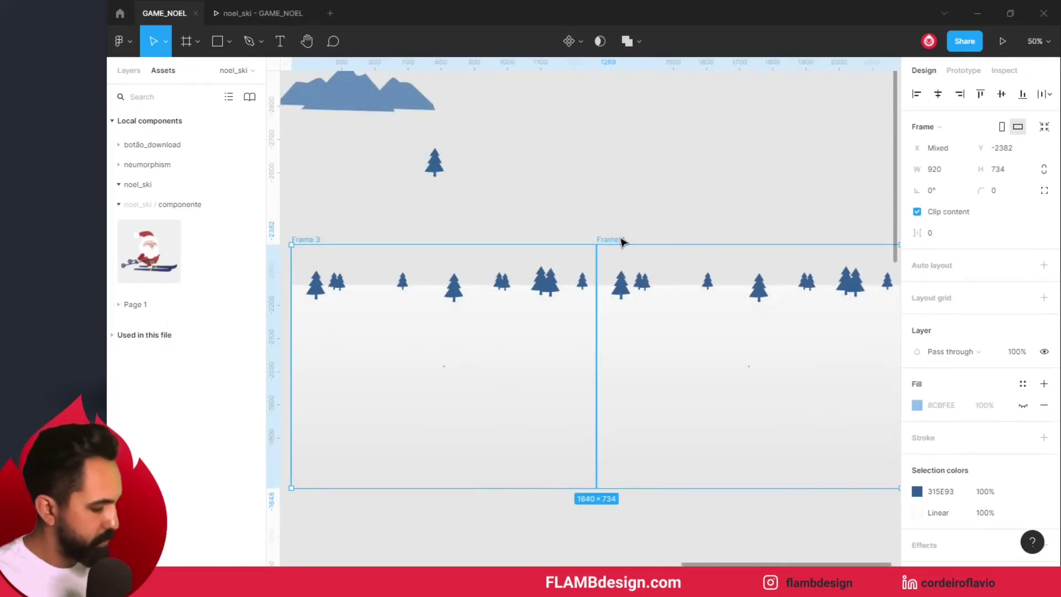
pyautogui.hotkey('ctrl', 'alt', 'k')
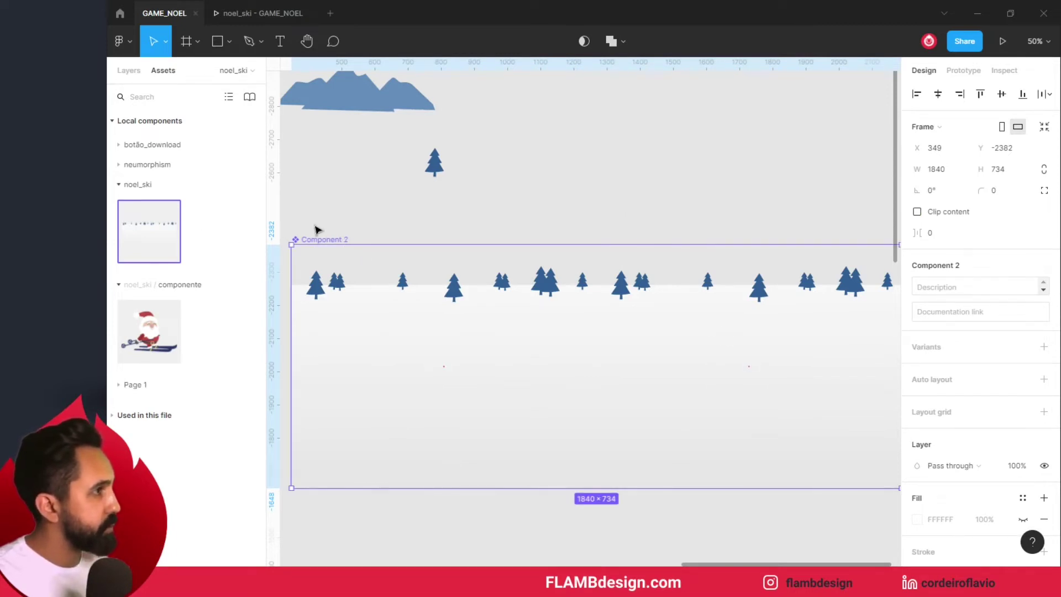
# Rename the tree component 'cena' and move it below and right of the MOBILE frame
pyautogui.doubleClick(326, 239)
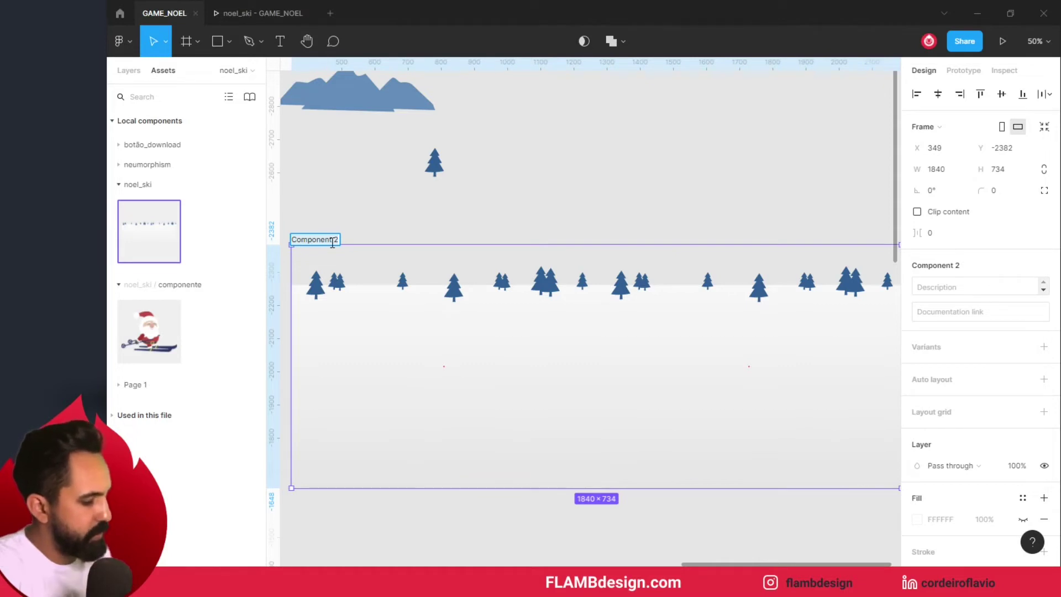
pyautogui.write('cena')
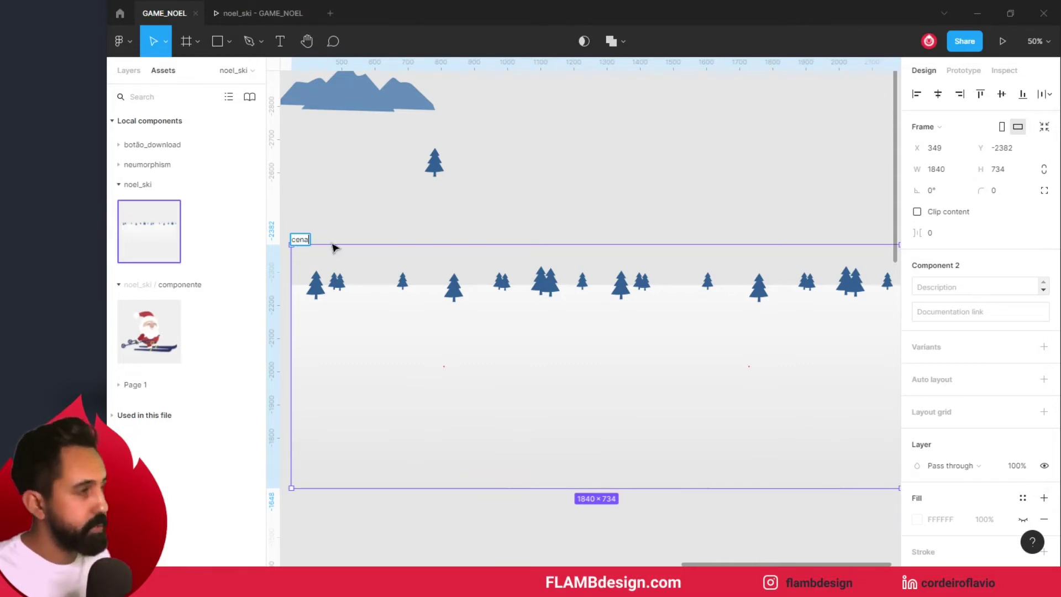
pyautogui.click(371, 237)
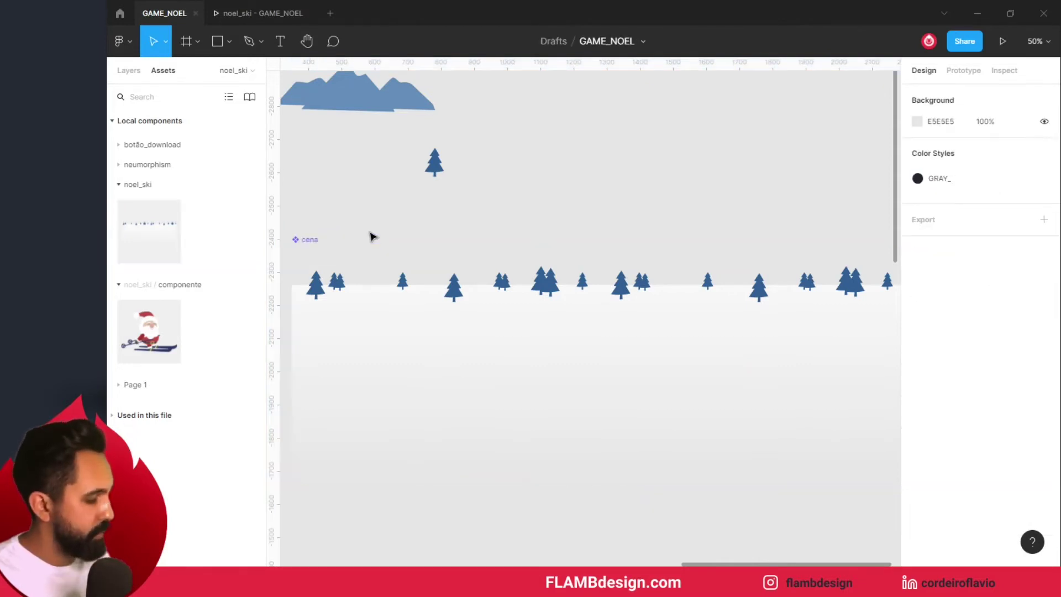
pyautogui.press('-')
pyautogui.press('-')
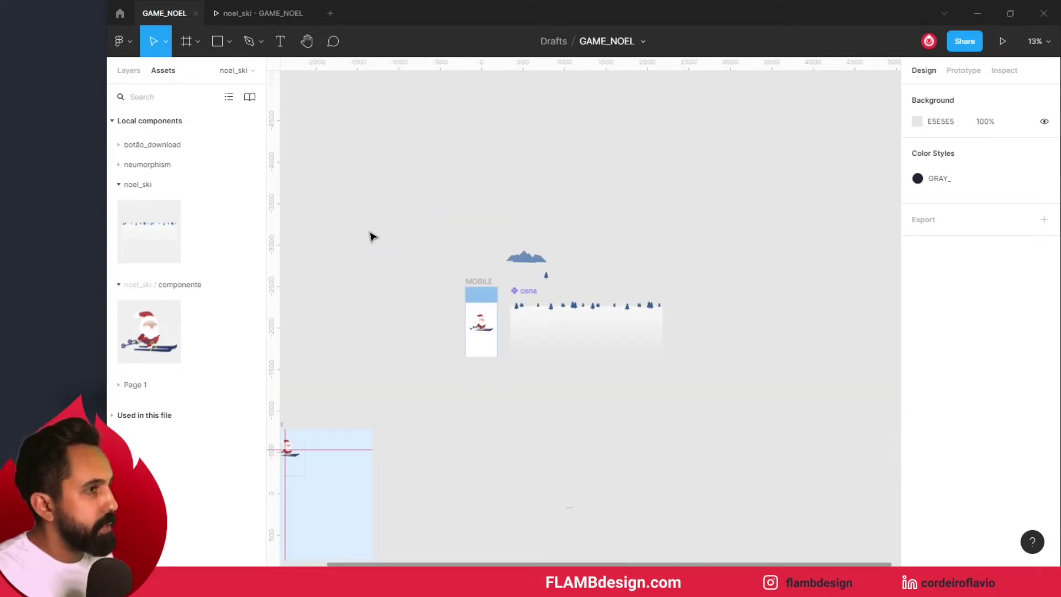
pyautogui.moveTo(565, 324); pyautogui.dragTo(635, 384)
pyautogui.click(637, 305)
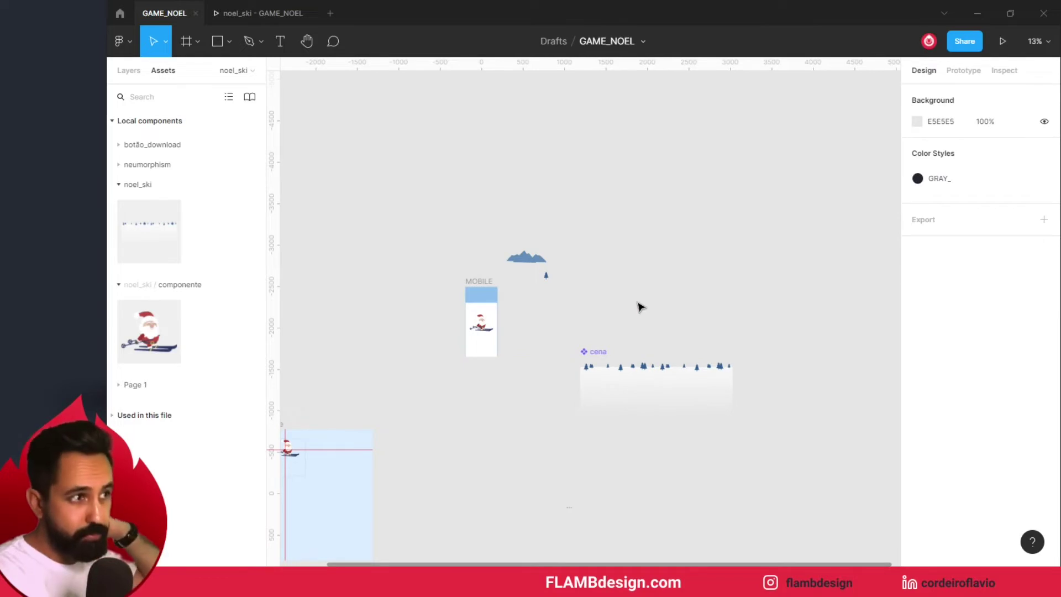
pyautogui.keyDown('ctrl'); pyautogui.scroll(3, 636, 318); pyautogui.keyUp('ctrl')
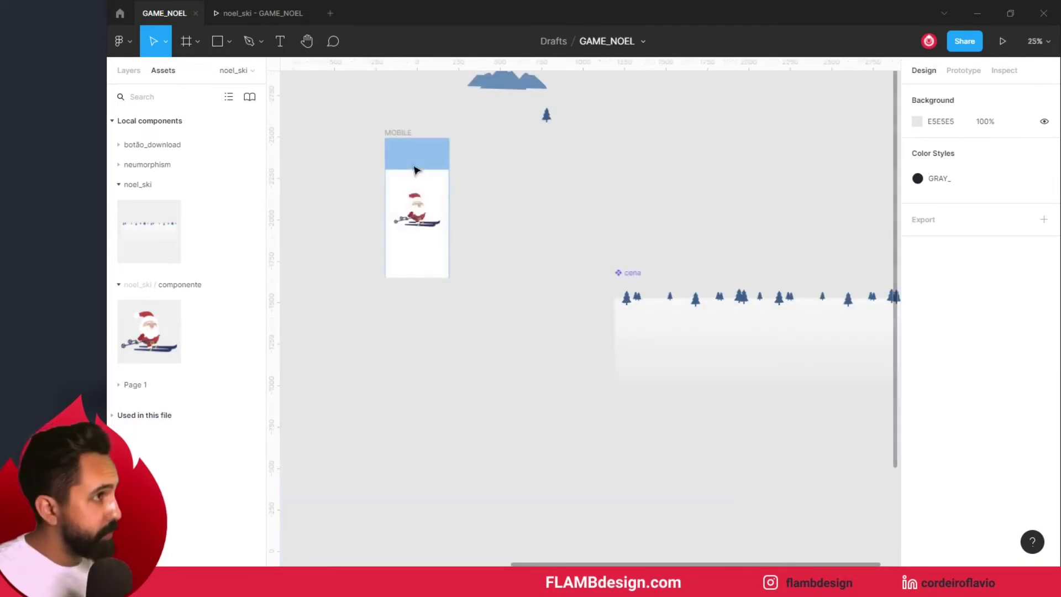
pyautogui.click(422, 174)
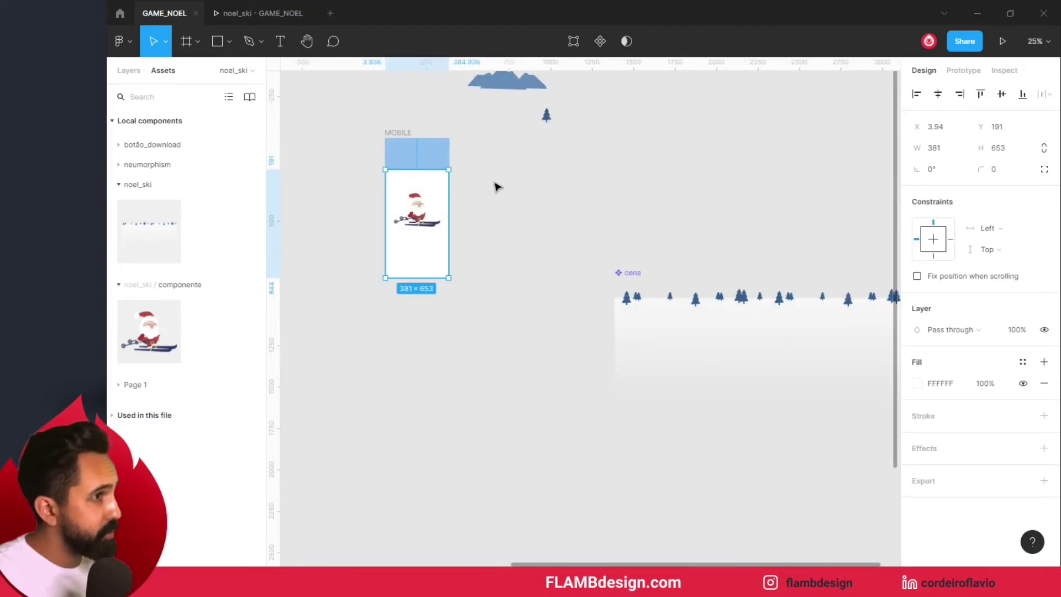
pyautogui.click(398, 132)
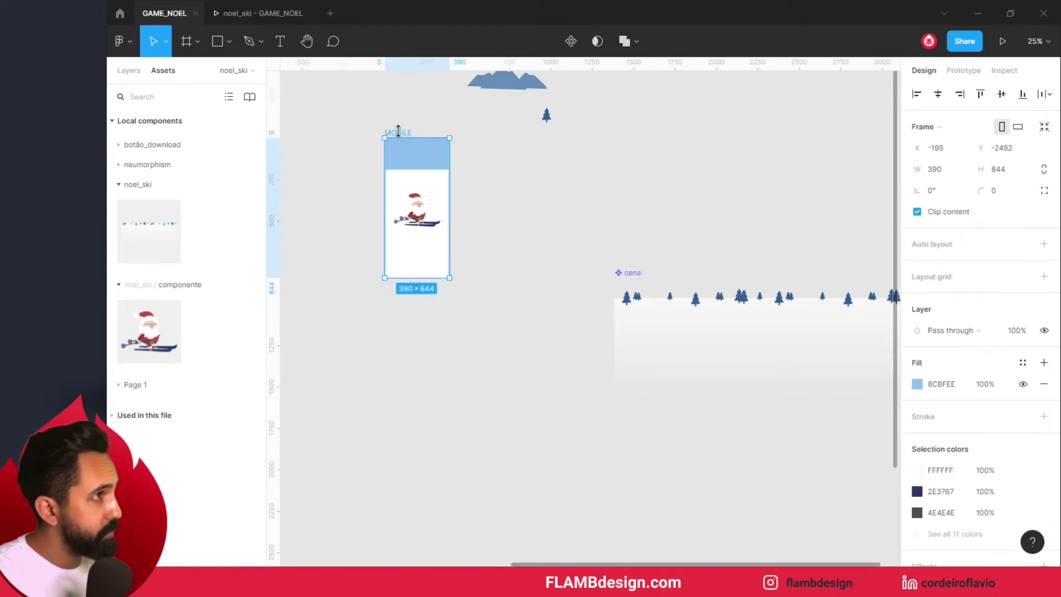
# Duplicate the MOBILE frame below the original and delete the Santa from the copy
pyautogui.keyDown('alt'); pyautogui.moveTo(404, 137); pyautogui.dragTo(481, 362); pyautogui.keyUp('alt')
pyautogui.click(494, 442)
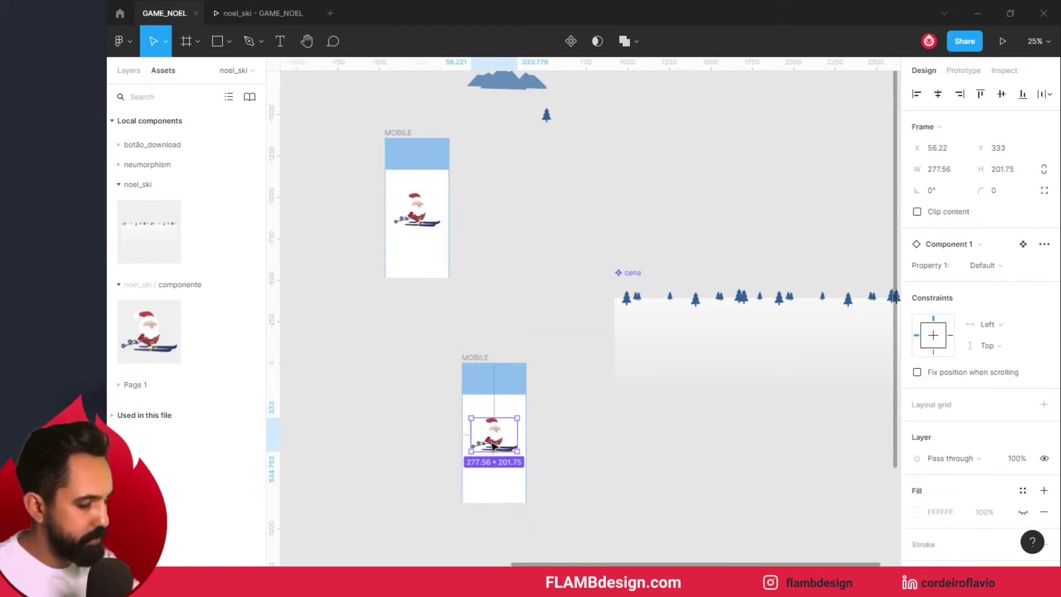
pyautogui.press('Delete')
pyautogui.click(493, 446)
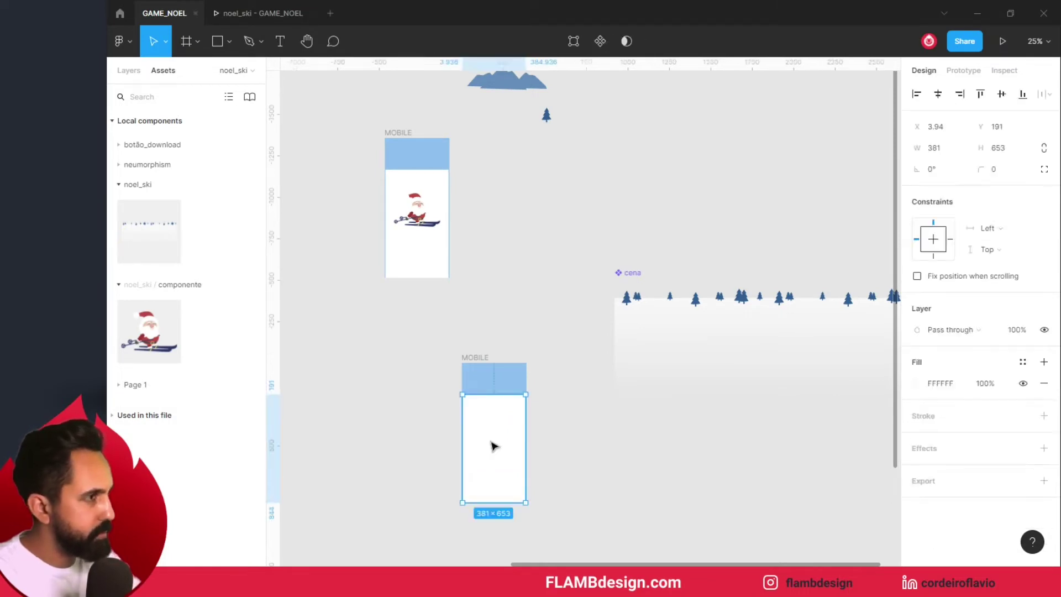
pyautogui.click(486, 360)
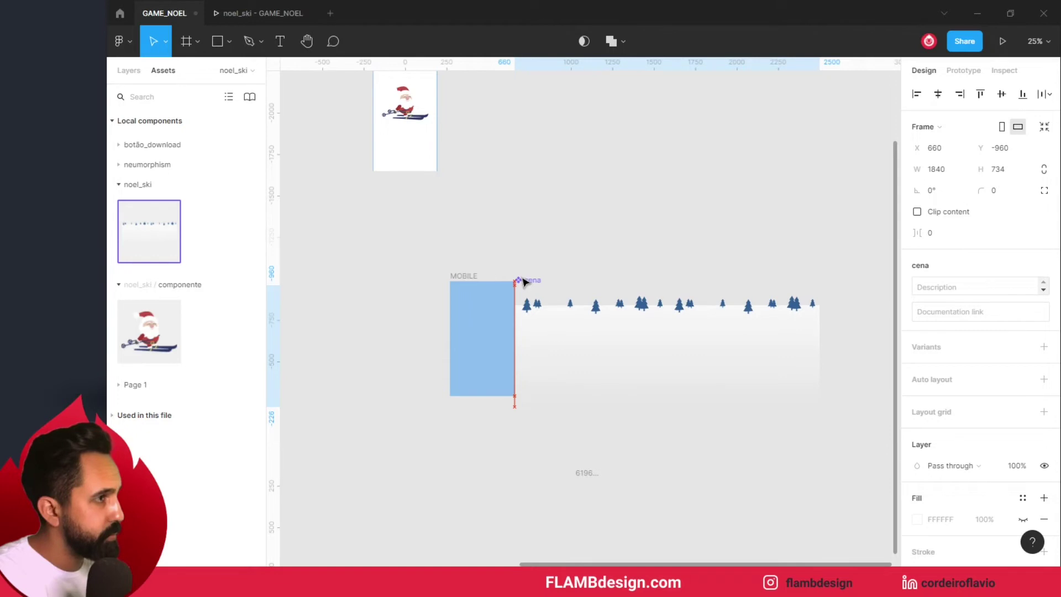
# Resize the duplicate frame to 390×734 and place the cena scene inside it
pyautogui.click(525, 283)
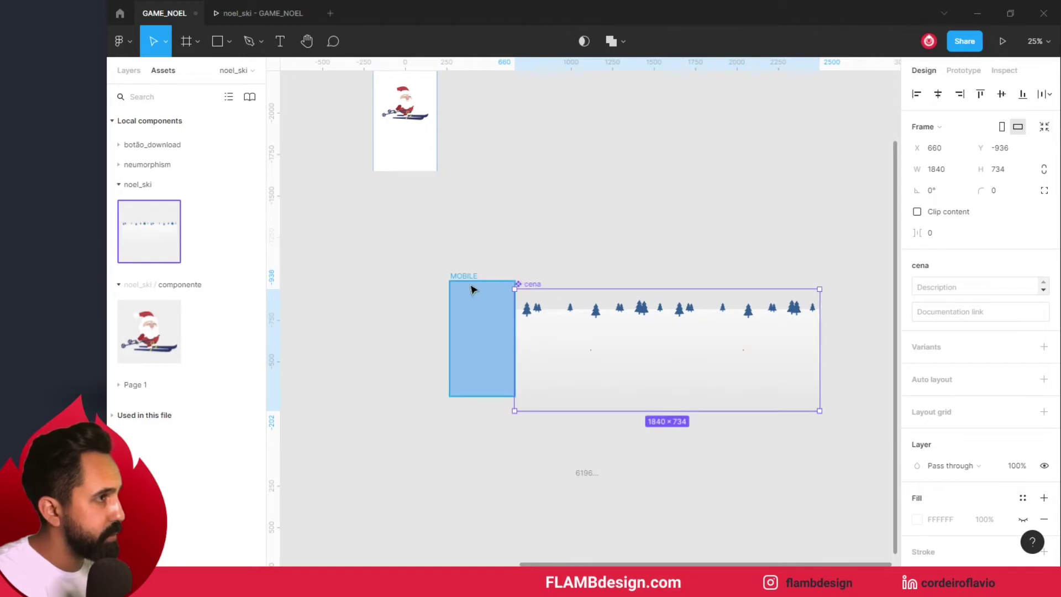
pyautogui.click(480, 298)
pyautogui.moveTo(480, 282); pyautogui.dragTo(490, 291)
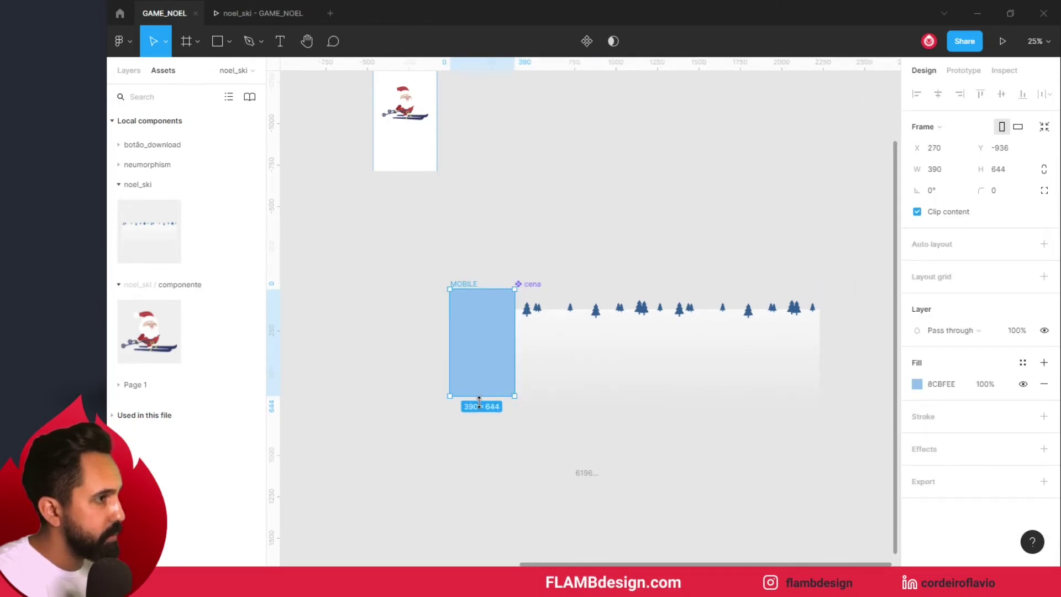
pyautogui.moveTo(479, 401); pyautogui.dragTo(479, 409)
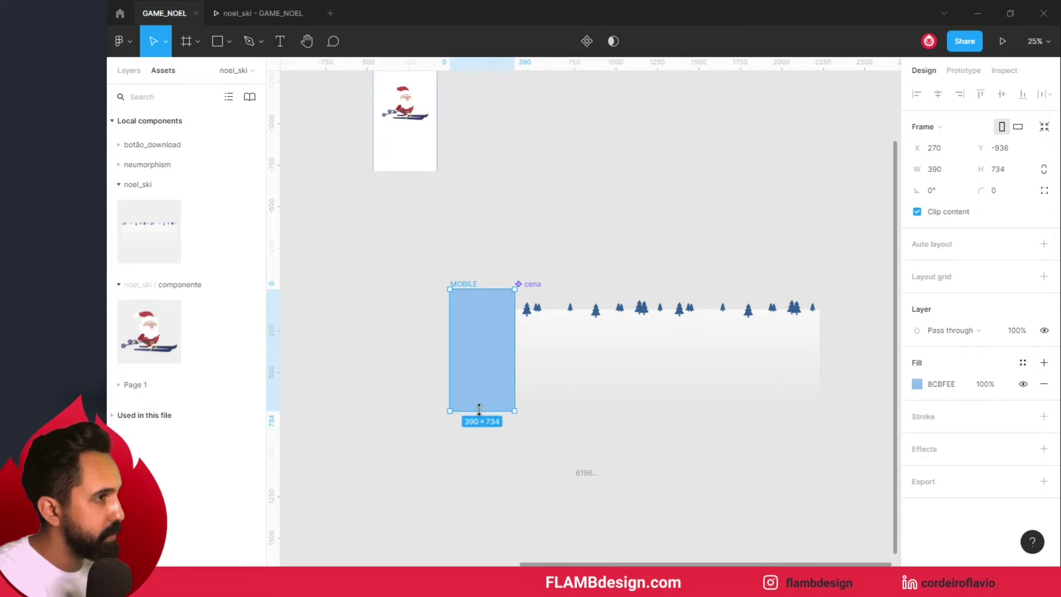
pyautogui.click(599, 365)
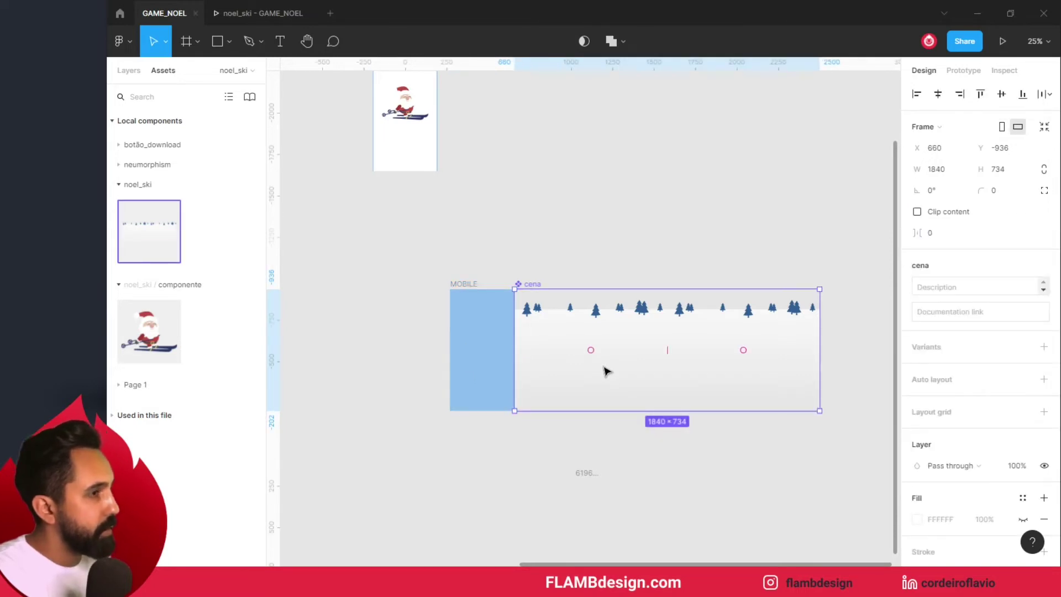
pyautogui.moveTo(596, 371); pyautogui.dragTo(542, 372)
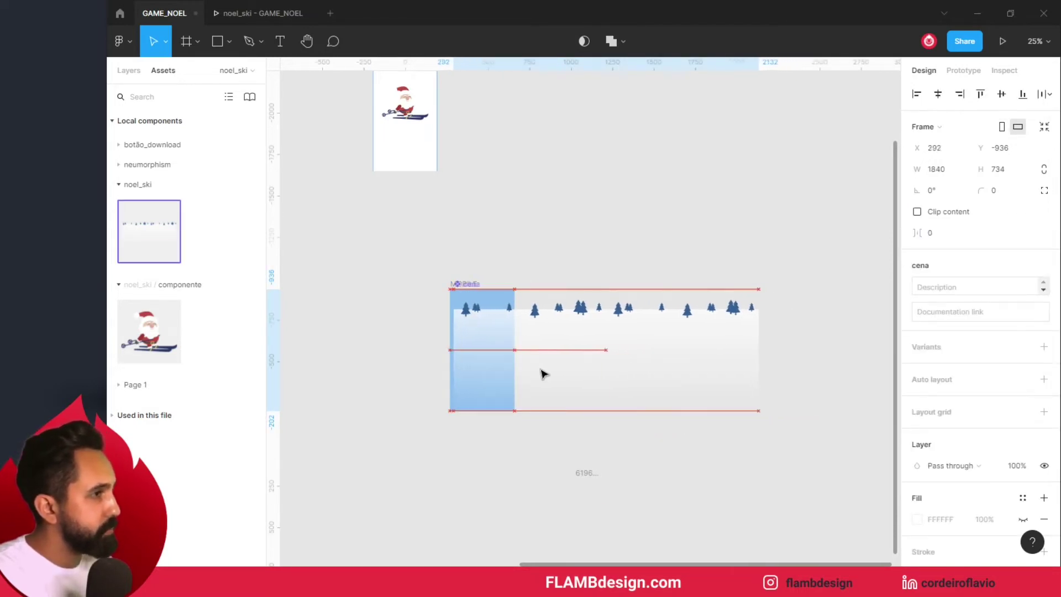
pyautogui.press('Escape')
pyautogui.moveTo(509, 294); pyautogui.dragTo(472, 301)
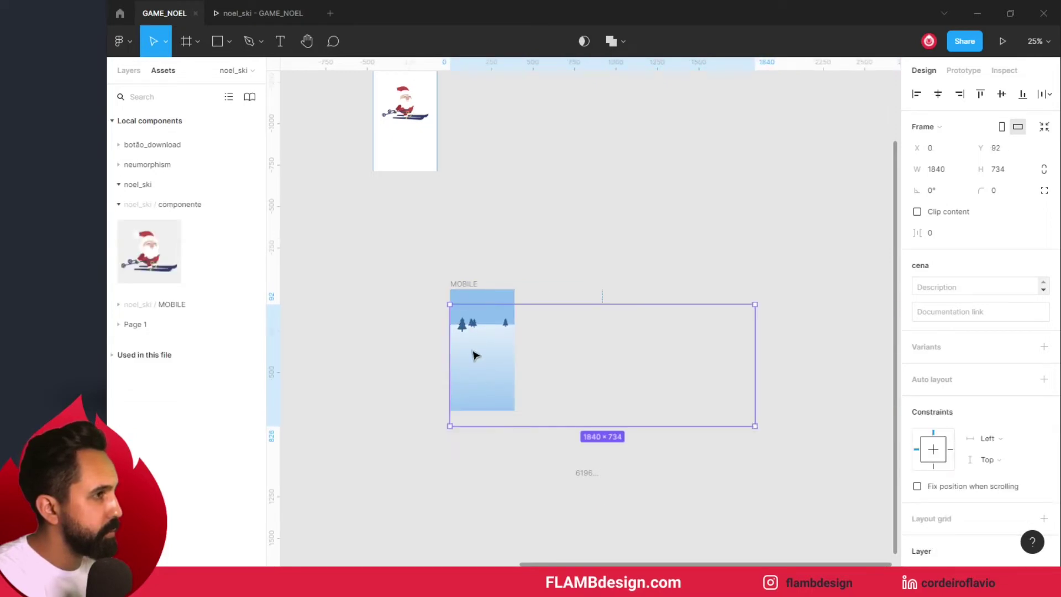
# Nudge the cena scene up to Y 0, flush with the MOBILE frame's top-left corner
pyautogui.hotkey('shift', '0')
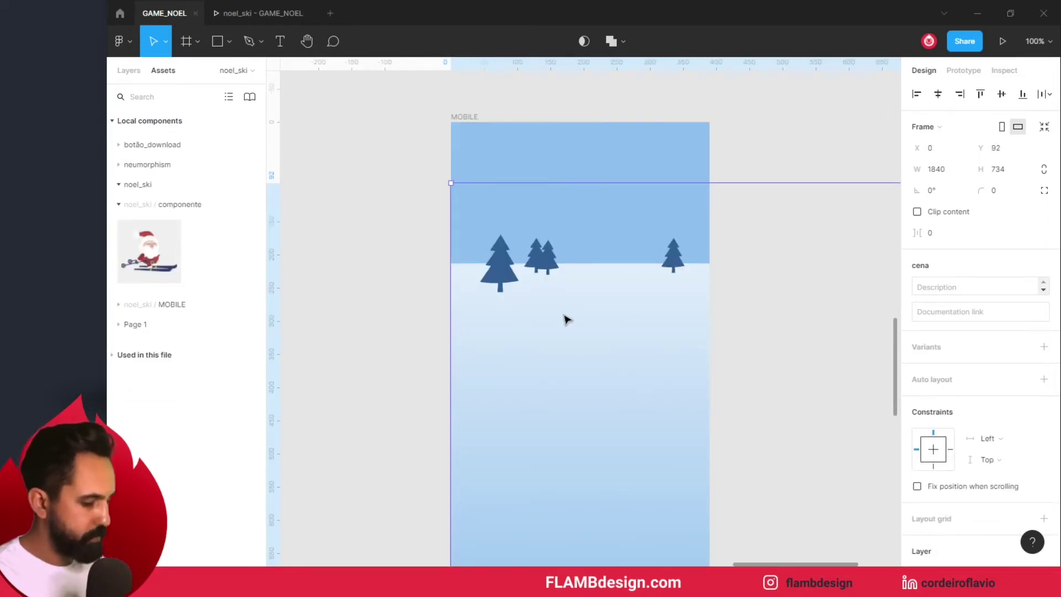
pyautogui.hotkey('shift', 'Up')
pyautogui.hotkey('shift', 'Up')
pyautogui.hotkey('shift', 'Up')
pyautogui.press('Up')
pyautogui.press('Up')
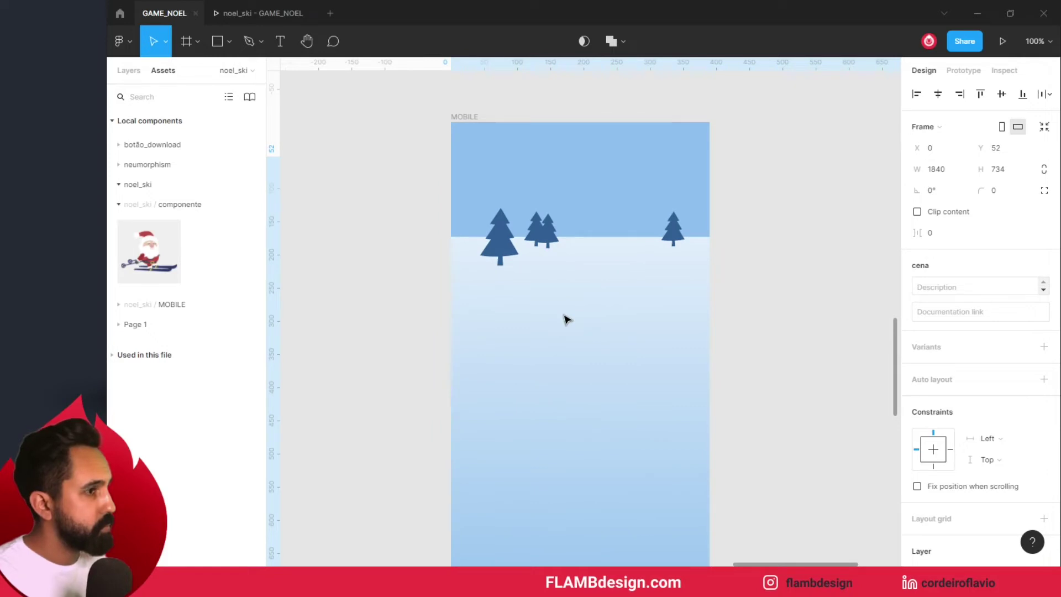
pyautogui.moveTo(570, 310); pyautogui.dragTo(557, 189)
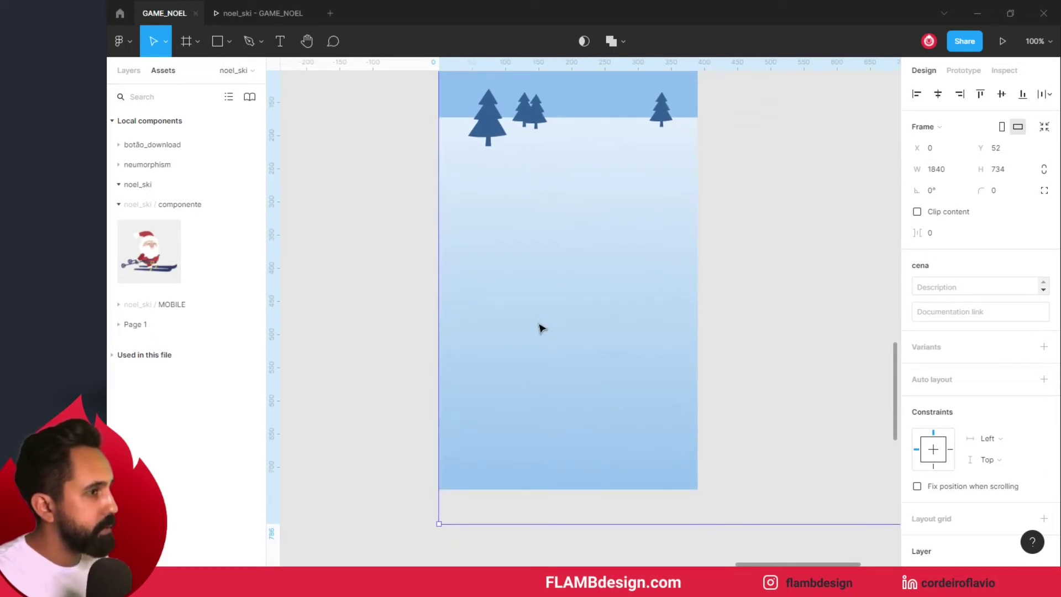
pyautogui.hotkey('shift', 'Up')
pyautogui.hotkey('shift', 'Up')
pyautogui.press('Up')
pyautogui.press('Up')
pyautogui.press('Up')
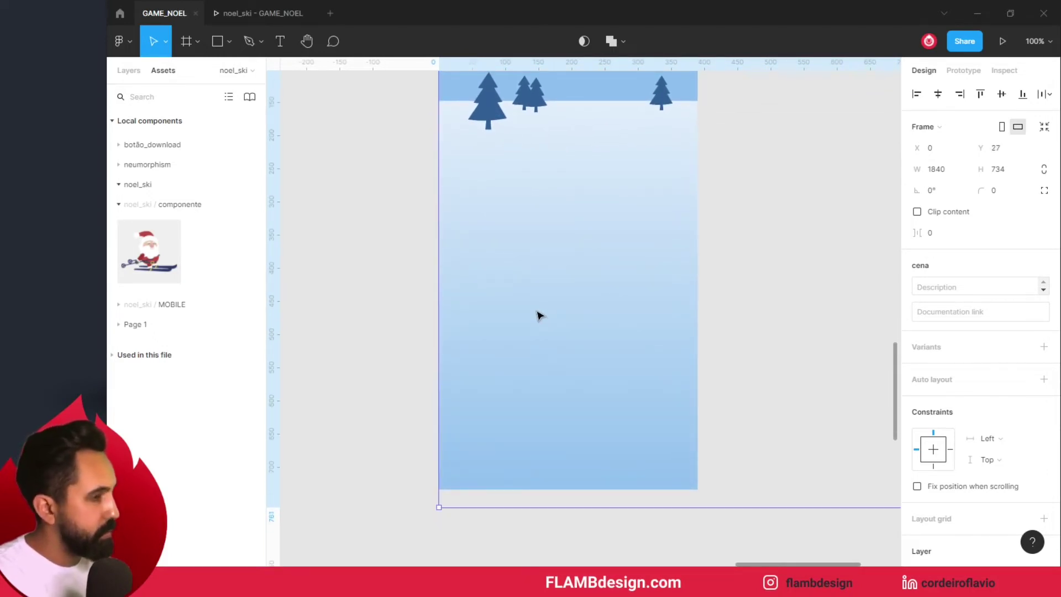
pyautogui.hotkey('shift', 'Up')
pyautogui.hotkey('shift', 'Up')
pyautogui.press('Up')
pyautogui.press('Up')
pyautogui.press('Up')
pyautogui.scroll(-3, 539, 307)
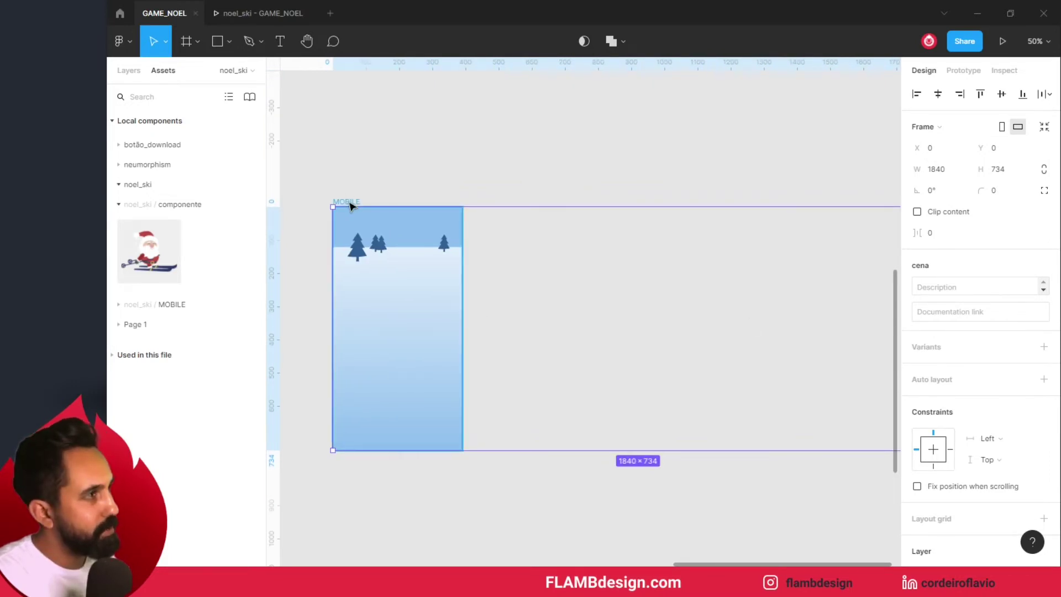
pyautogui.click(350, 203)
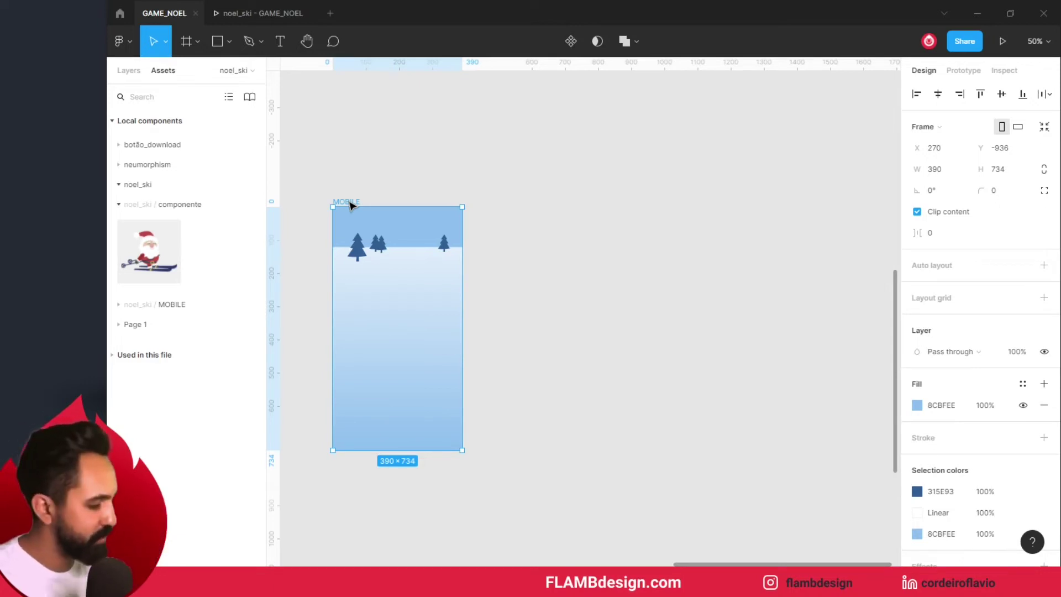
# Turn the MOBILE frame into a component
pyautogui.press('-')
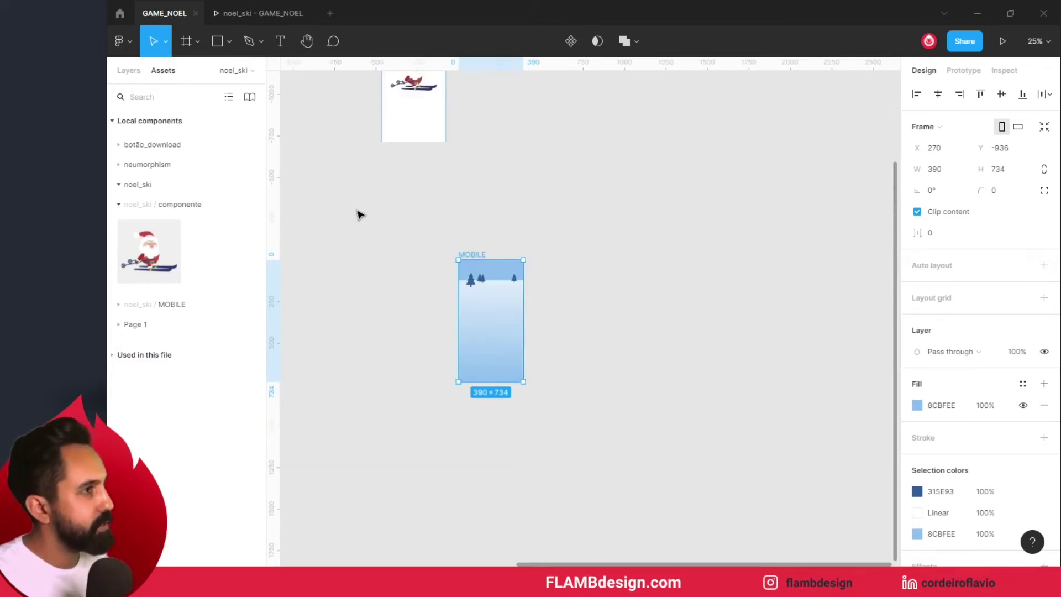
pyautogui.click(486, 243)
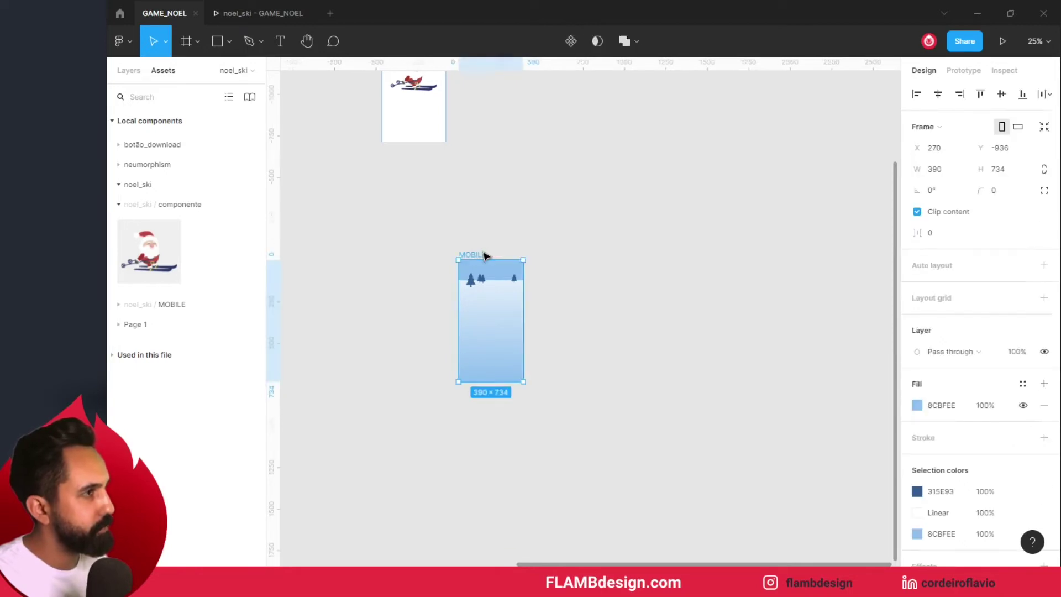
pyautogui.hotkey('ctrl', 'alt', 'k')
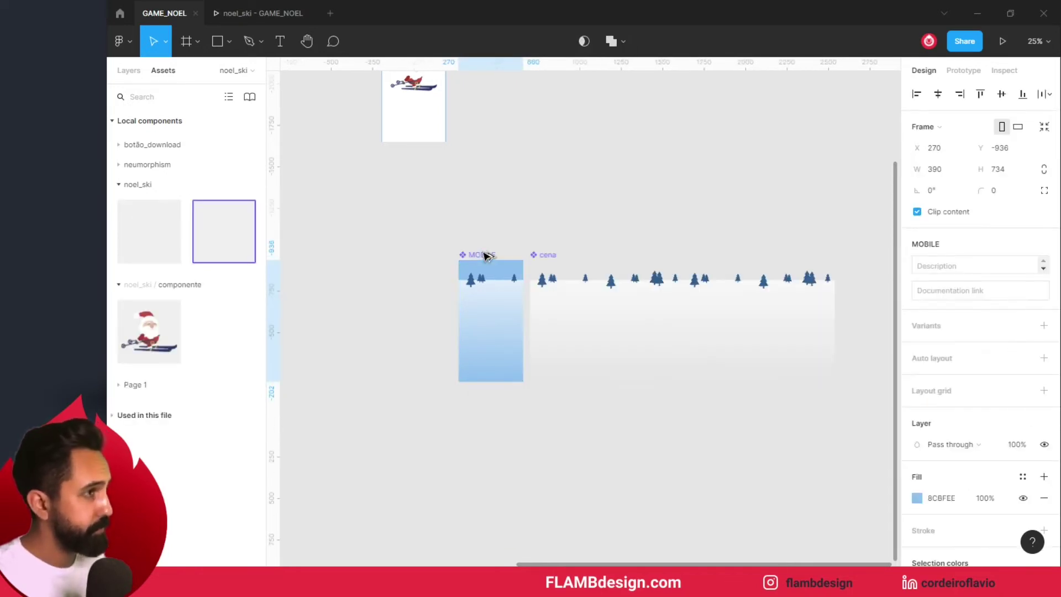
pyautogui.moveTo(484, 255); pyautogui.dragTo(535, 157)
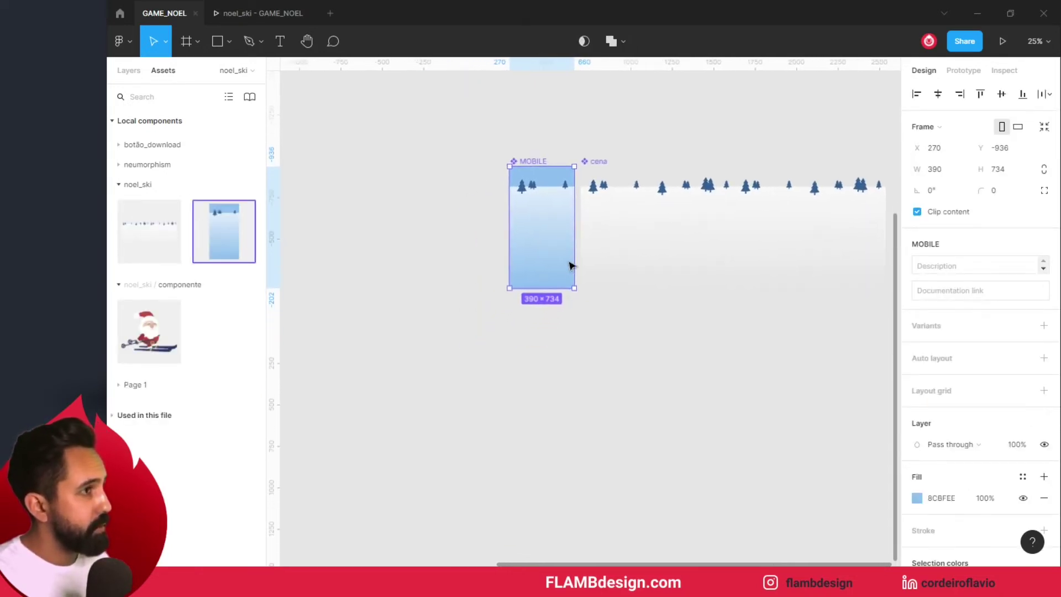
# Move the cena frame right to about X 1008, clear of the MOBILE frame
pyautogui.click(710, 227)
pyautogui.click(619, 160)
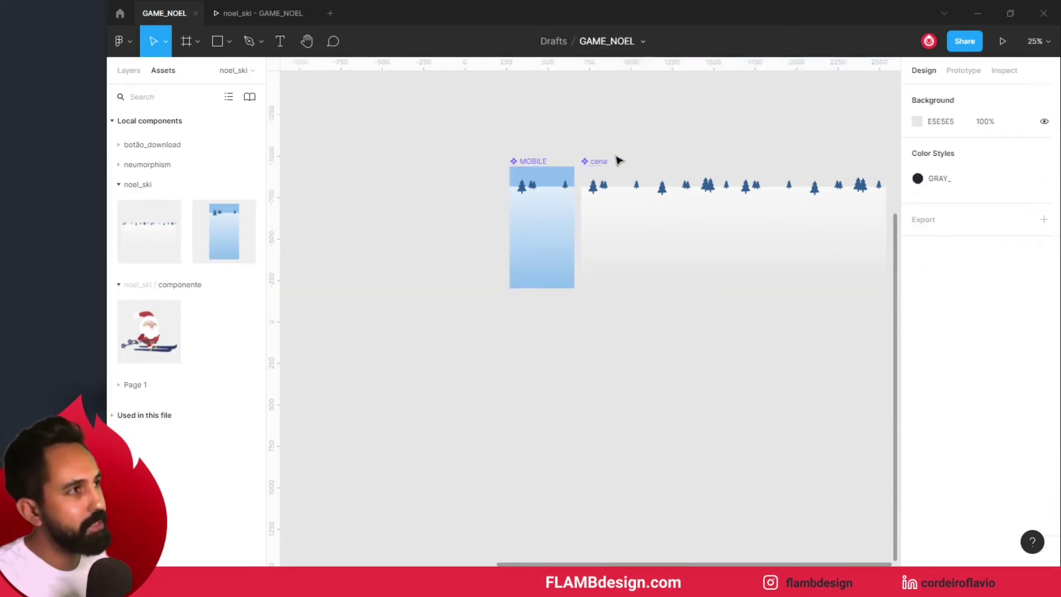
pyautogui.click(600, 163)
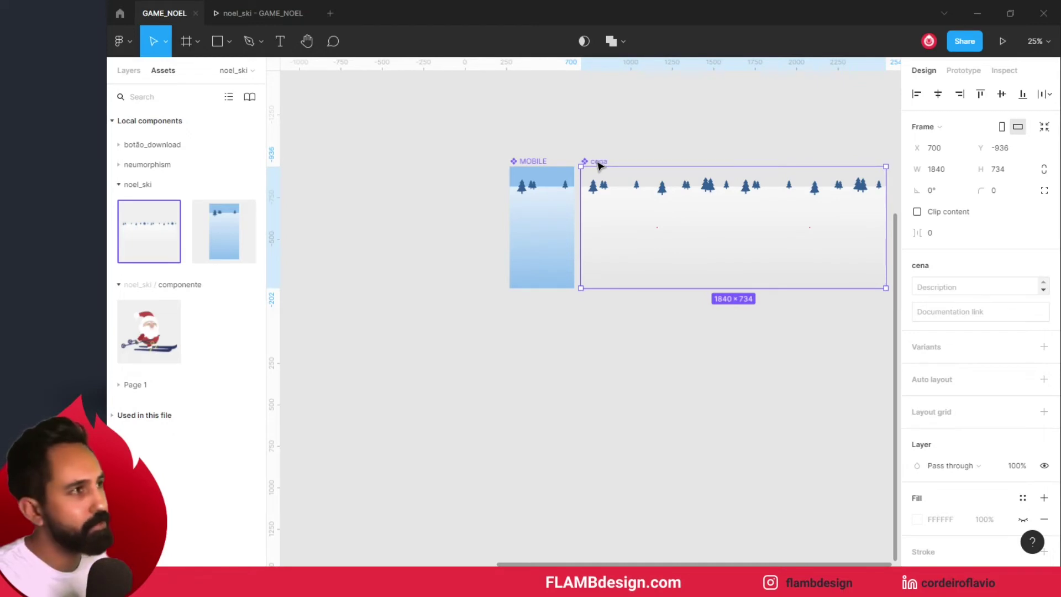
pyautogui.moveTo(603, 161); pyautogui.dragTo(649, 162)
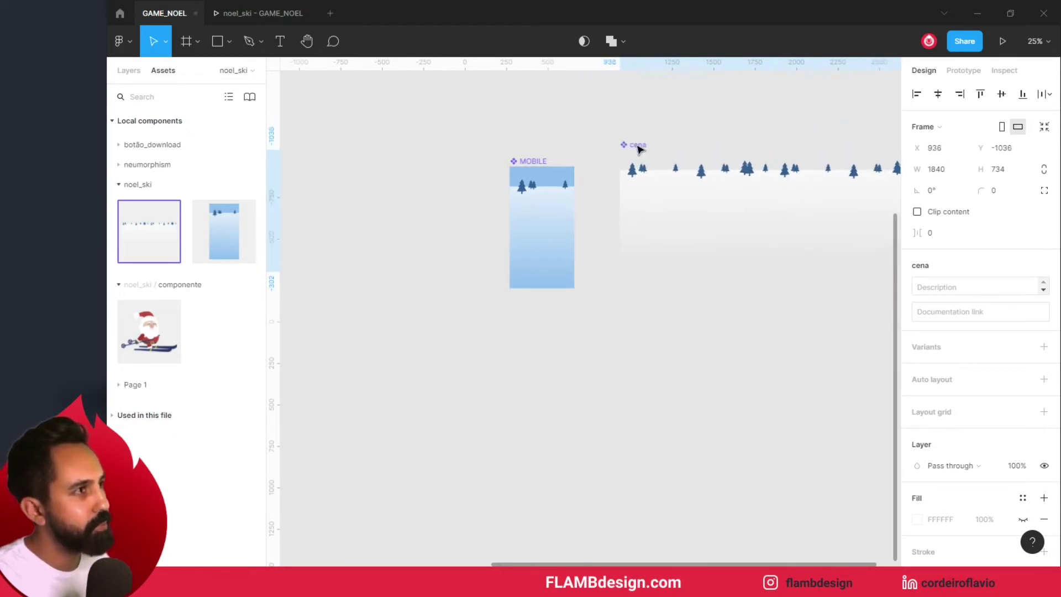
pyautogui.moveTo(649, 162); pyautogui.dragTo(651, 164)
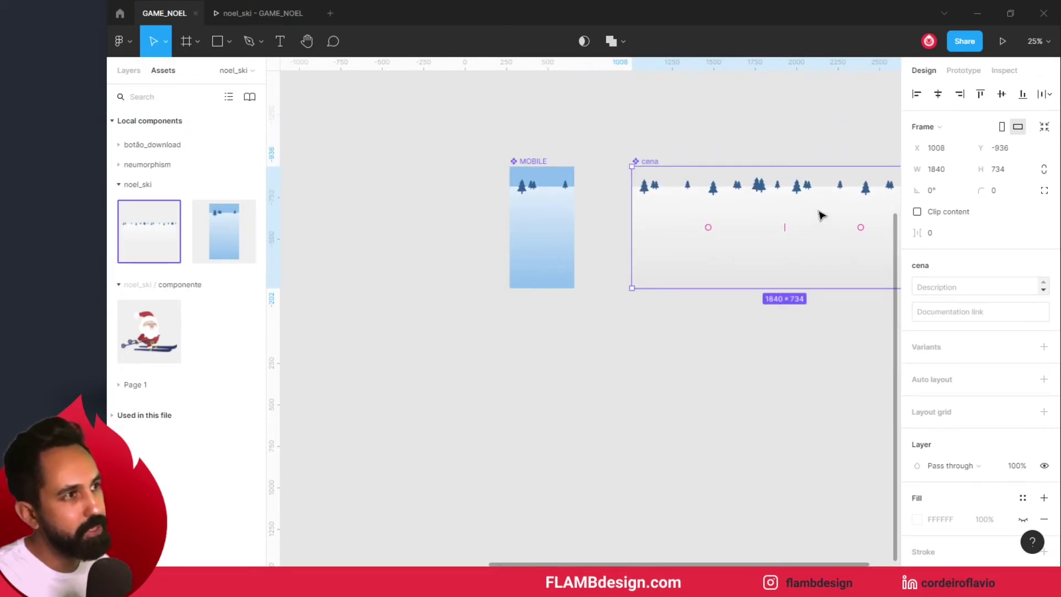
pyautogui.click(542, 162)
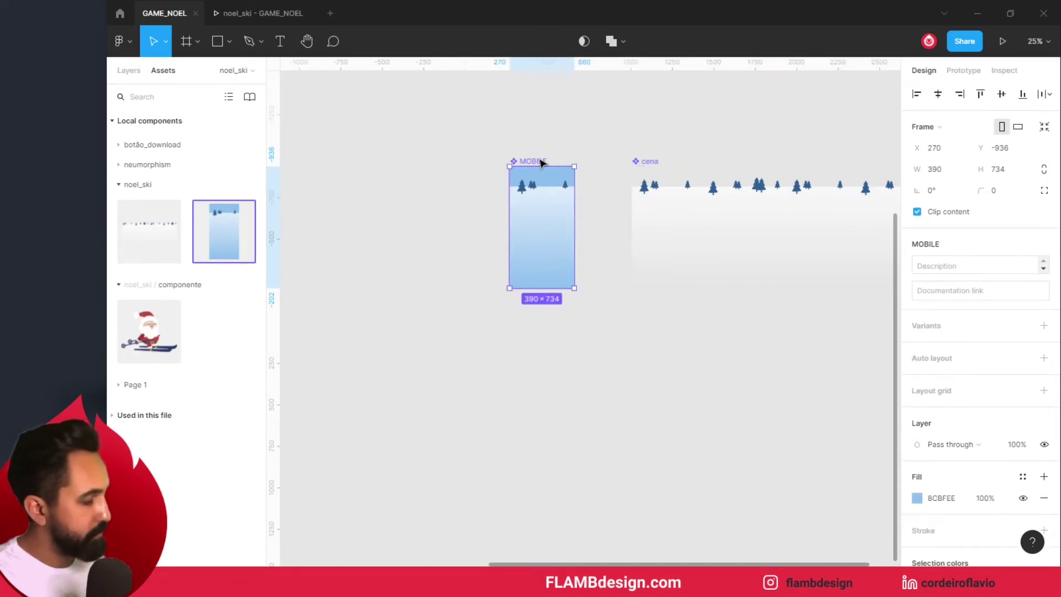
# Add Variant2 holding a pasted cena scene shifted left to x −1480, showing its far end
pyautogui.click(1044, 326)
pyautogui.press('Escape')
pyautogui.hotkey('ctrl', 'v')
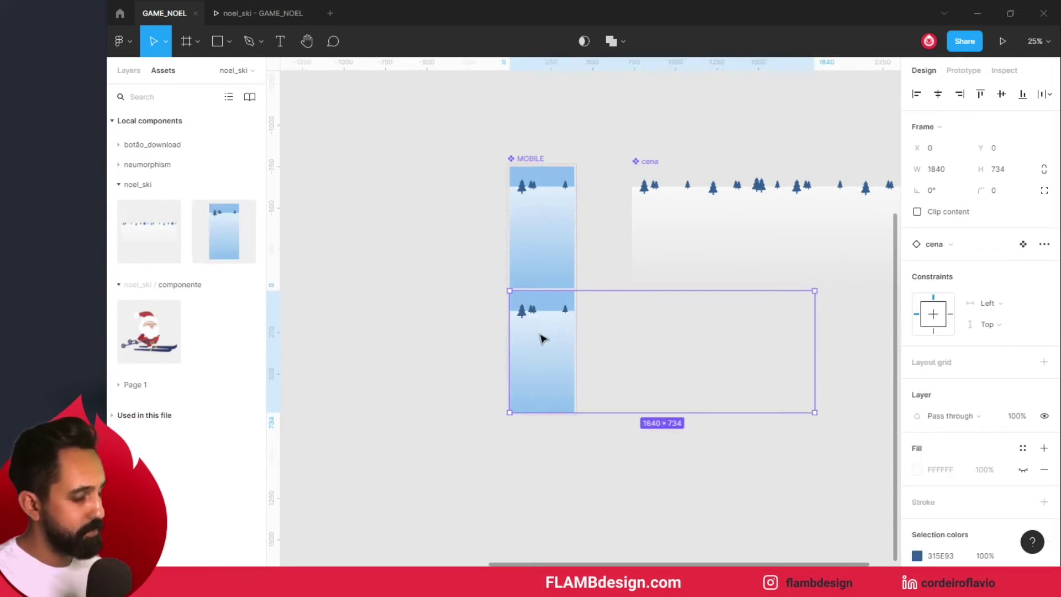
pyautogui.hotkey('shift', 'Left')
pyautogui.hotkey('shift', 'Left')
pyautogui.hotkey('shift', 'Left')
pyautogui.hotkey('shift', 'Left')
pyautogui.hotkey('shift', 'Left')
pyautogui.hotkey('shift', 'Left')
pyautogui.hotkey('shift', 'Left')
pyautogui.hotkey('shift', 'Left')
pyautogui.hotkey('shift', 'Left')
pyautogui.hotkey('shift', 'Left')
pyautogui.hotkey('shift', 'Left')
pyautogui.hotkey('alt', 'd')
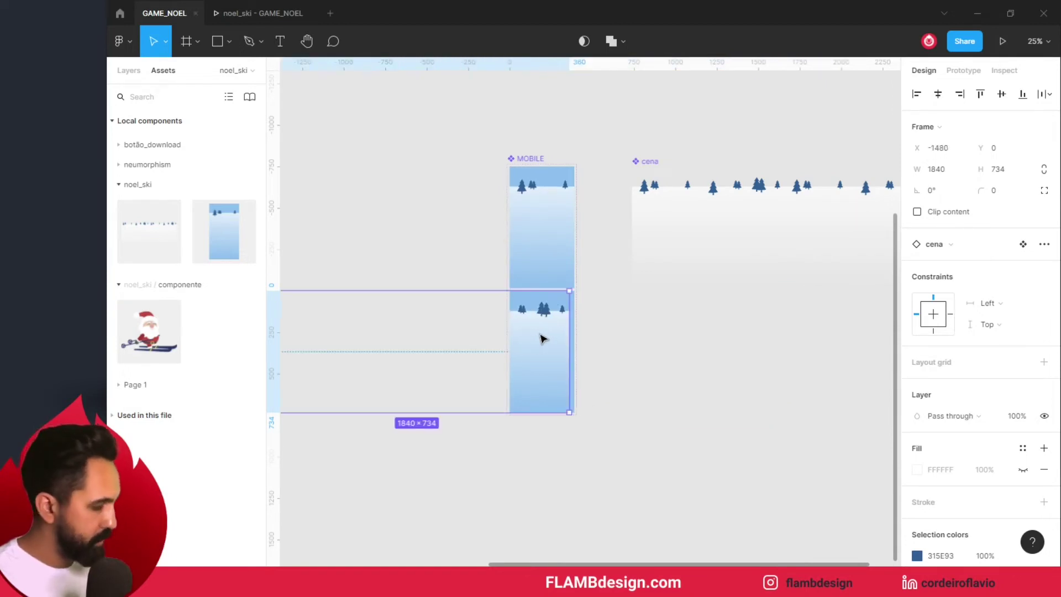
pyautogui.click(540, 334)
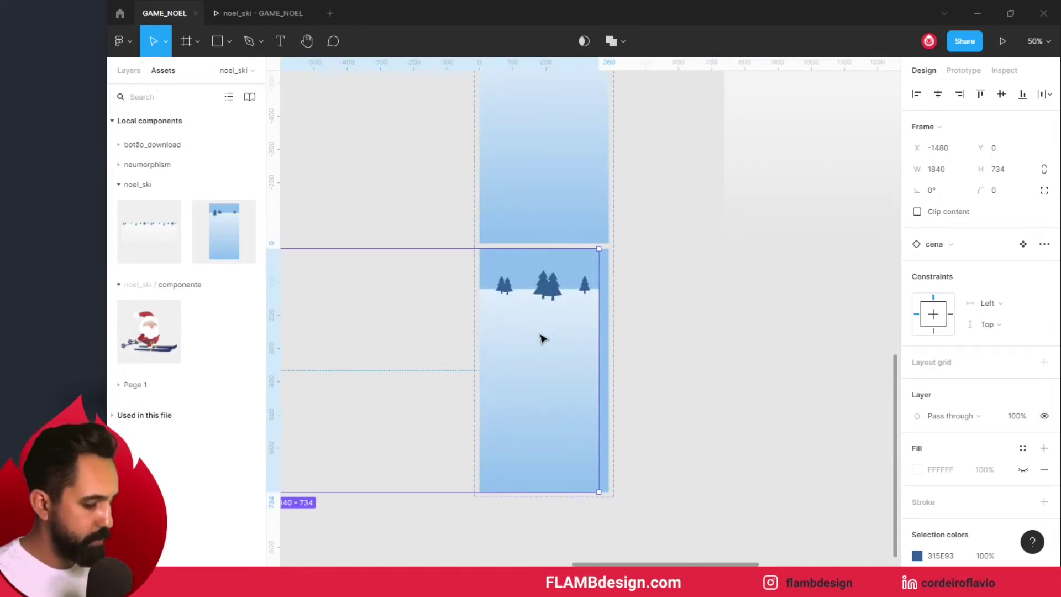
pyautogui.hotkey('shift', 'Right')
pyautogui.hotkey('shift', 'Right')
pyautogui.hotkey('shift', 'Right')
pyautogui.click(740, 354)
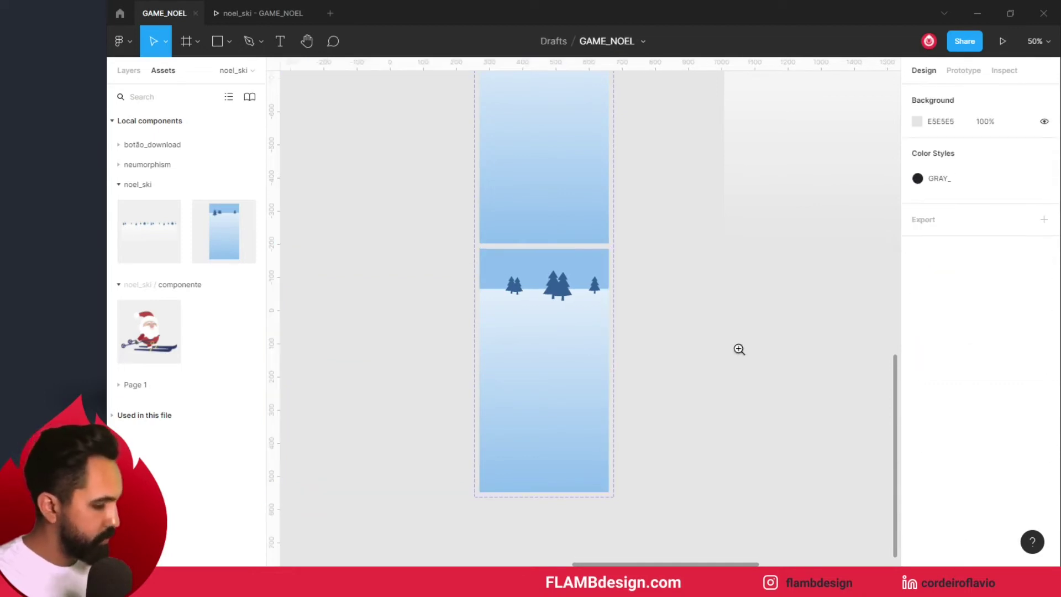
# Hide the blue Fill on the first and second MOBILE variants
pyautogui.press('-')
pyautogui.scroll(2, 573, 372)
pyautogui.hscroll(2, 573, 372)
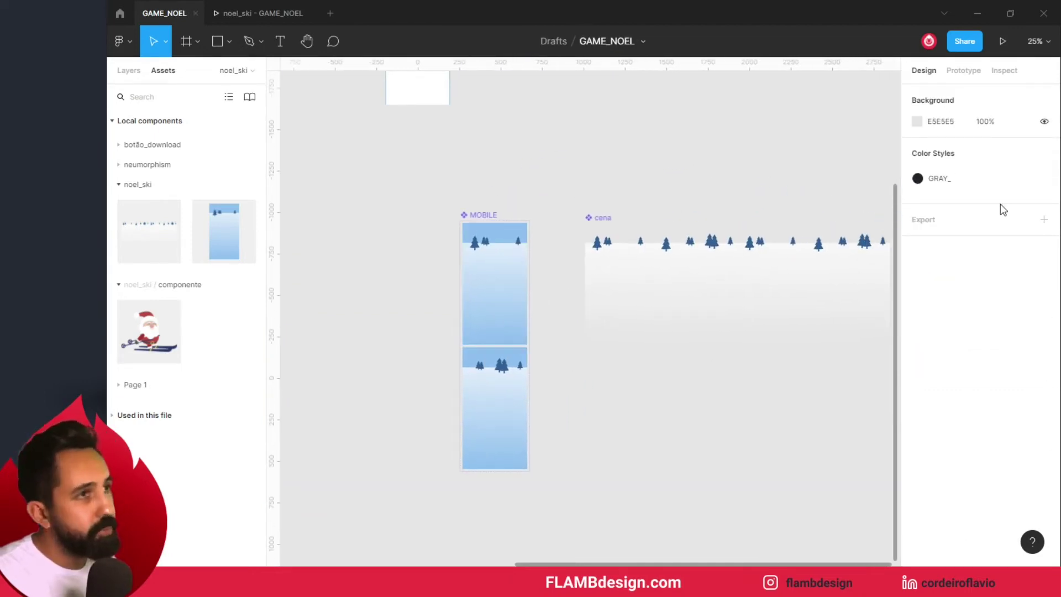
pyautogui.click(488, 219)
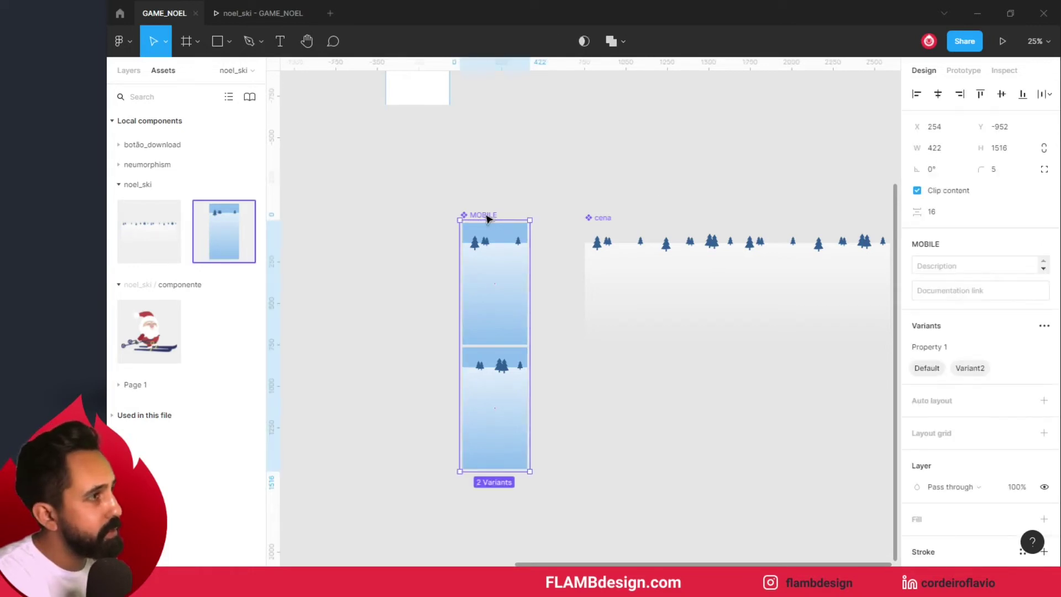
pyautogui.click(548, 219)
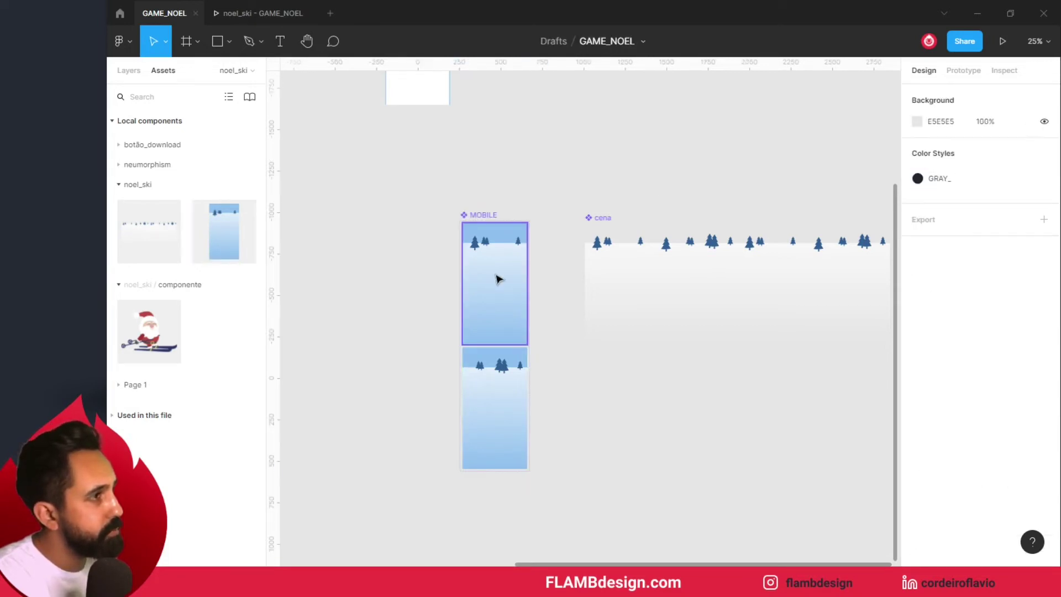
pyautogui.click(497, 278)
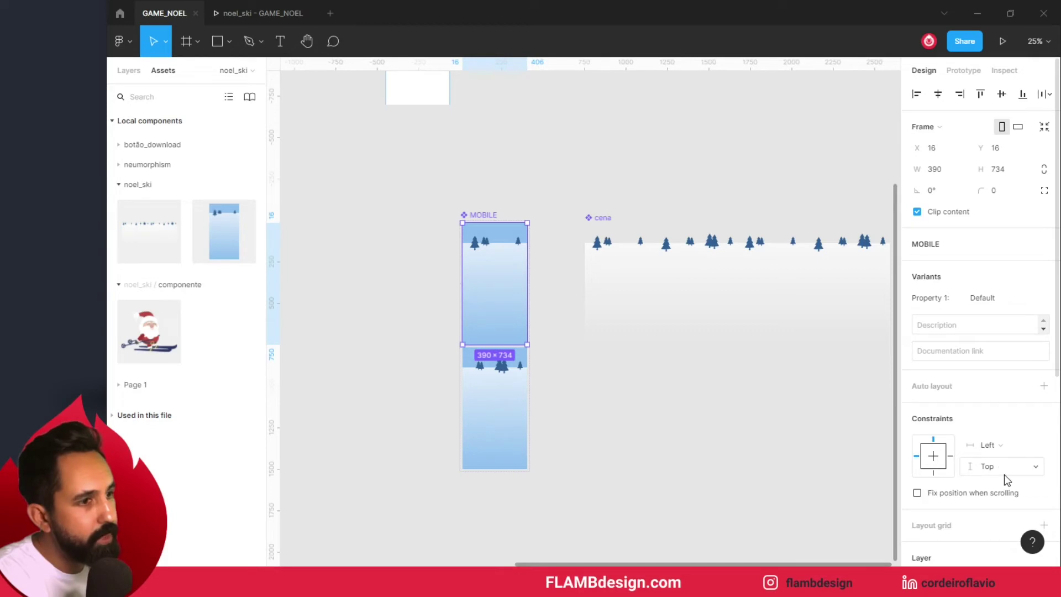
pyautogui.scroll(-3, 1010, 335)
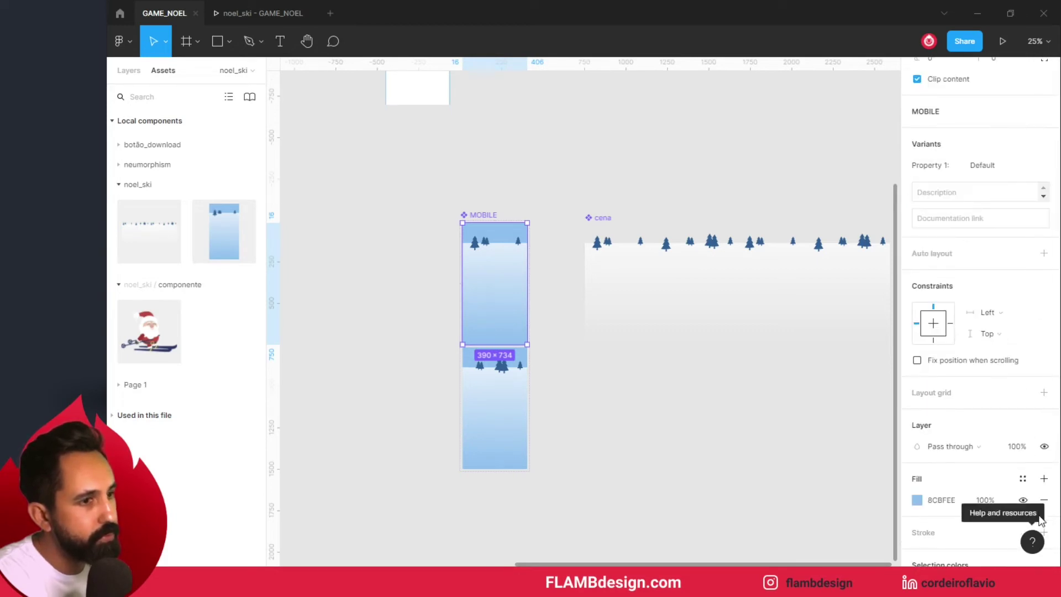
pyautogui.click(1023, 500)
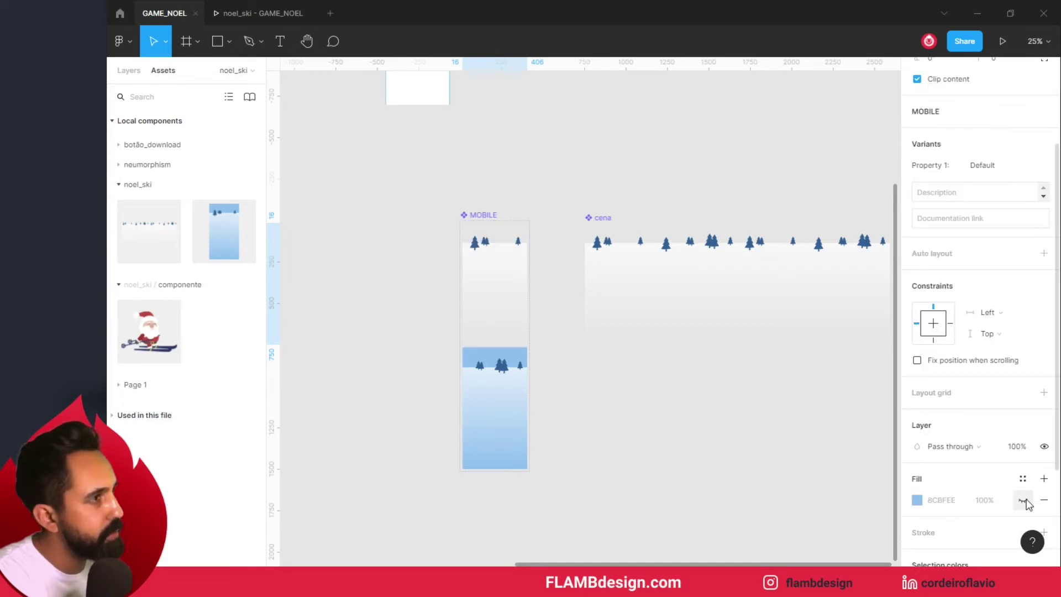
pyautogui.click(485, 391)
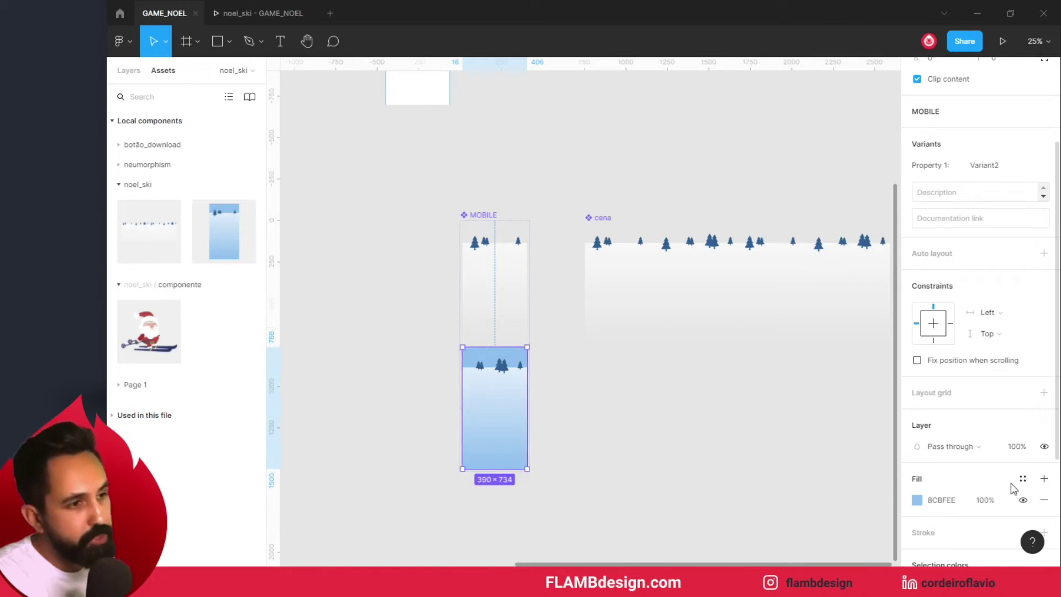
pyautogui.click(1024, 500)
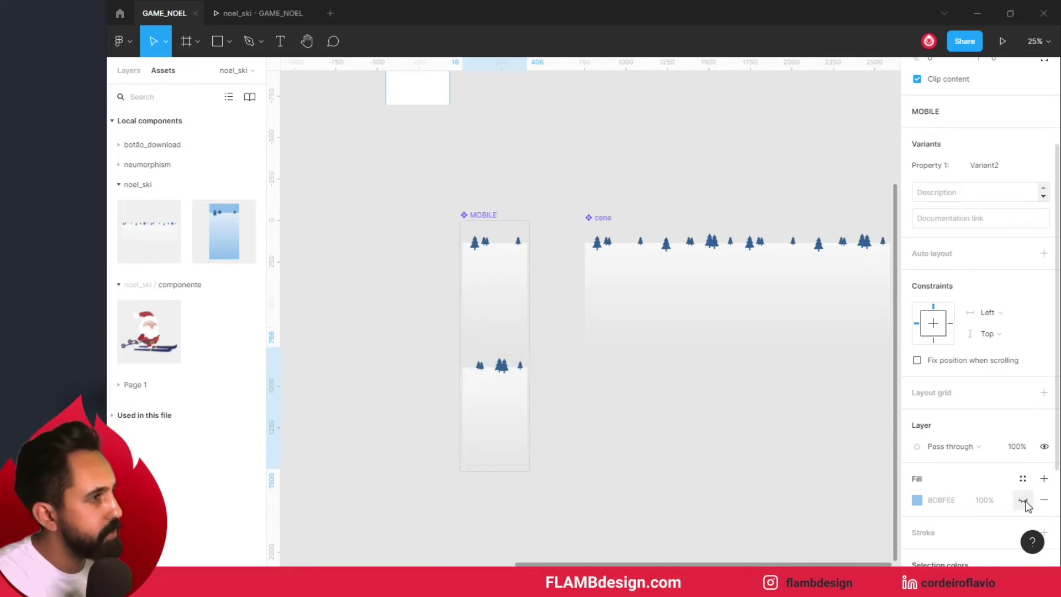
pyautogui.click(503, 269)
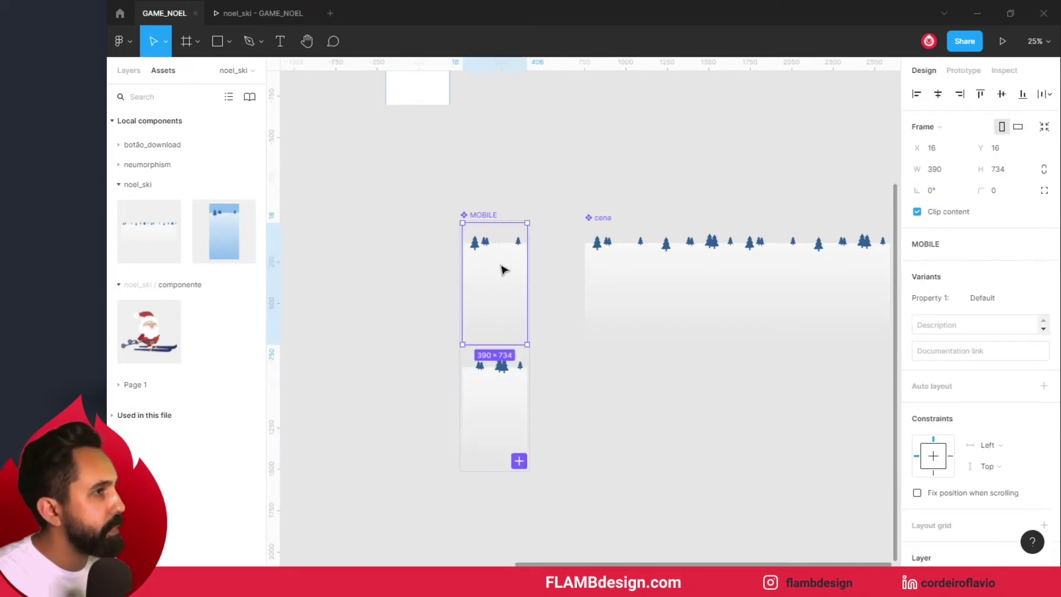
# Link both MOBILE variants to each other with on-tap, linear smart-animate 4000 ms transitions
pyautogui.click(964, 70)
pyautogui.moveTo(528, 284); pyautogui.dragTo(515, 381)
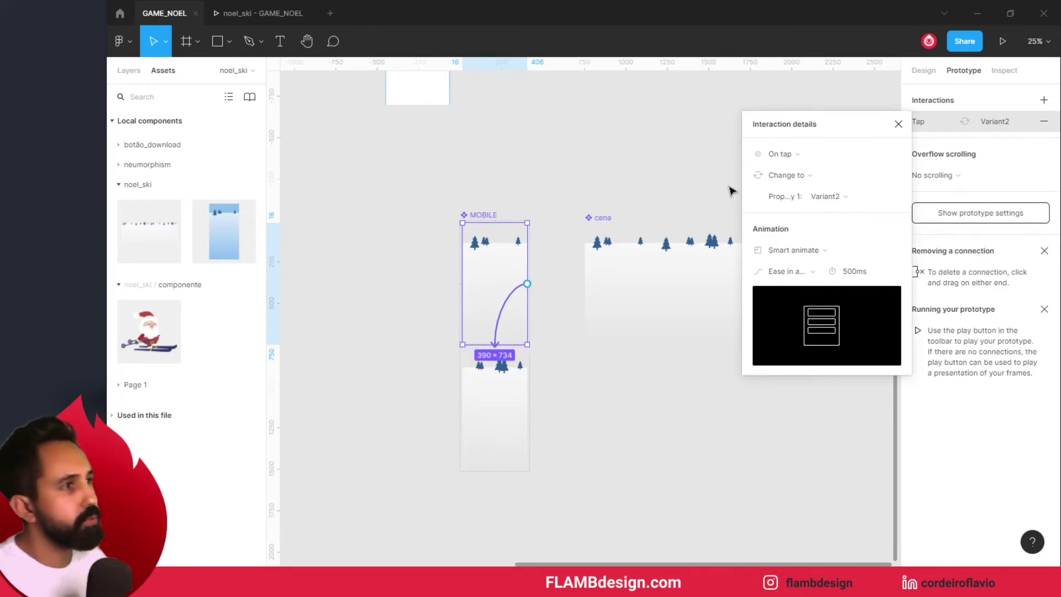
pyautogui.click(789, 282)
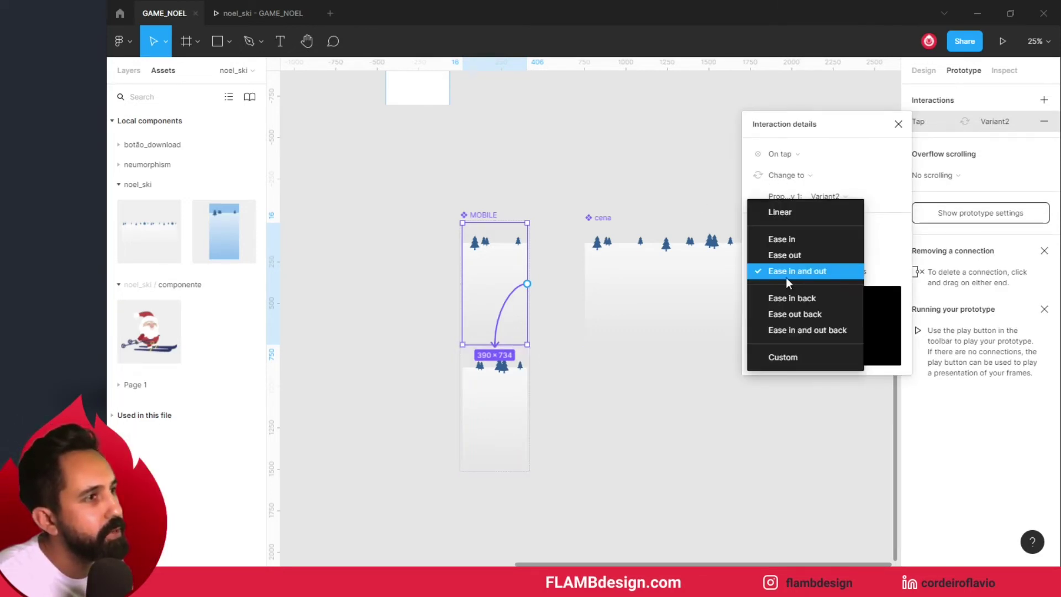
pyautogui.click(788, 212)
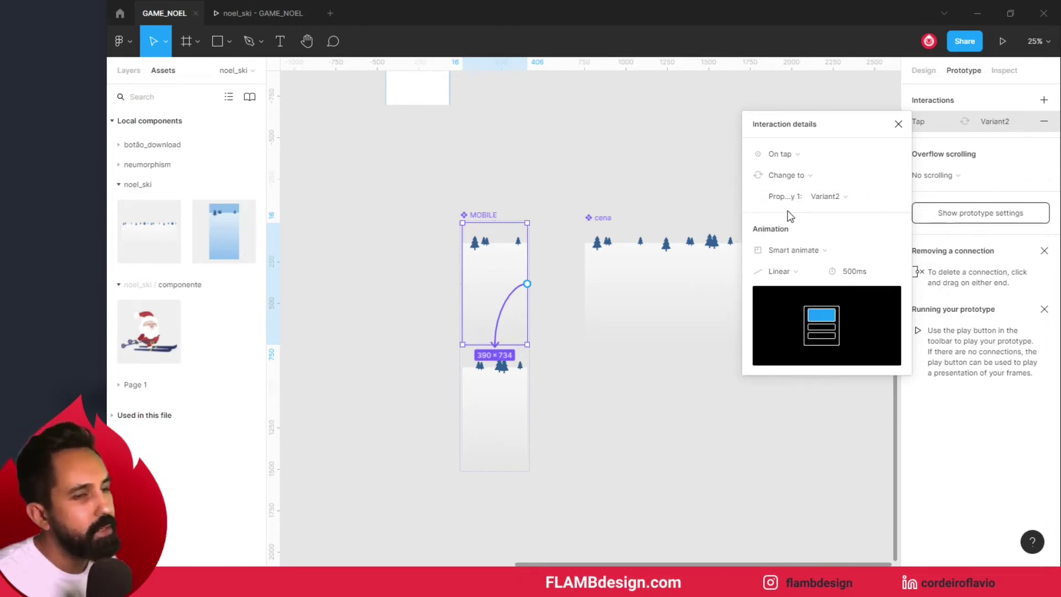
pyautogui.click(861, 274)
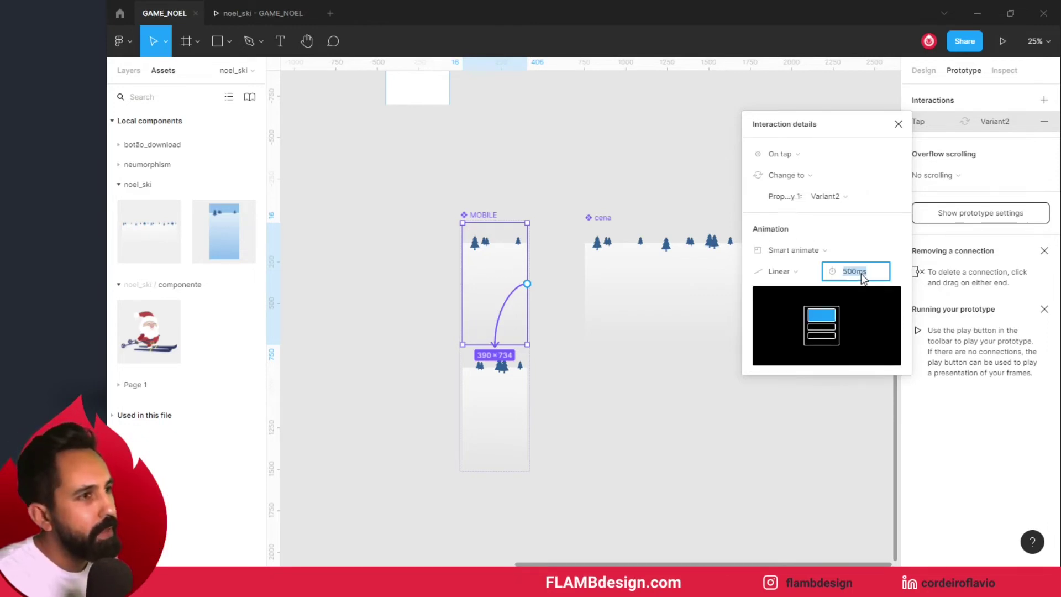
pyautogui.write('4000')
pyautogui.press('Return')
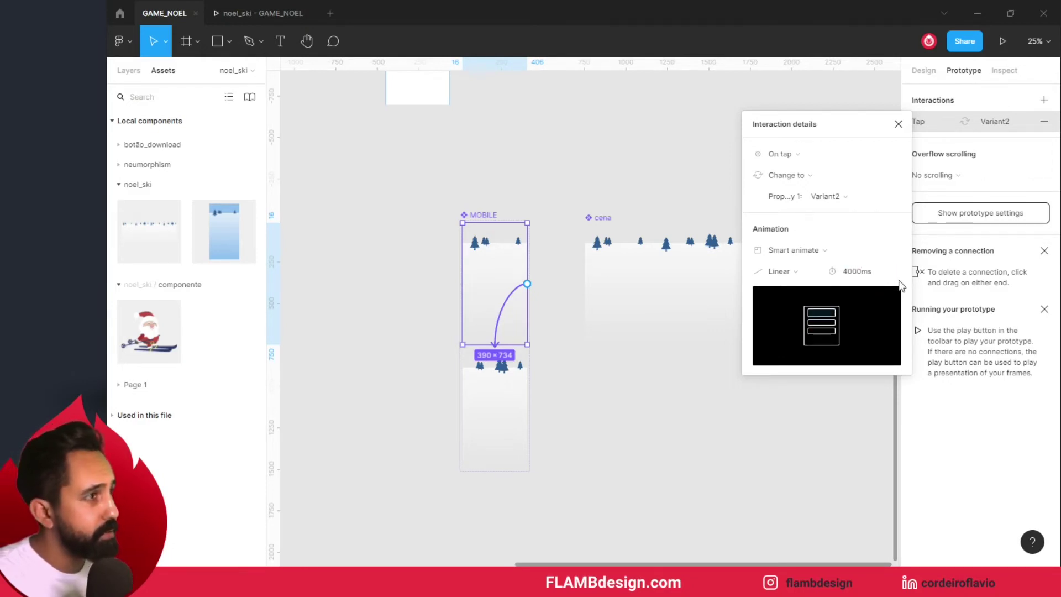
pyautogui.click(502, 407)
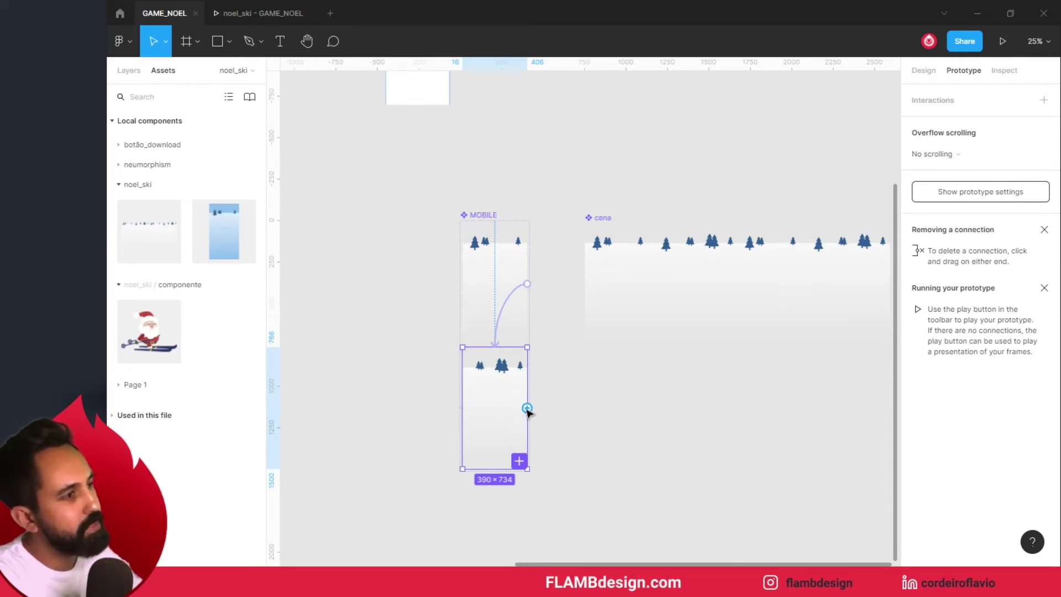
pyautogui.moveTo(527, 407)
pyautogui.mouseDown()
pyautogui.moveTo(528, 332)
pyautogui.moveTo(481, 333)
pyautogui.mouseUp()
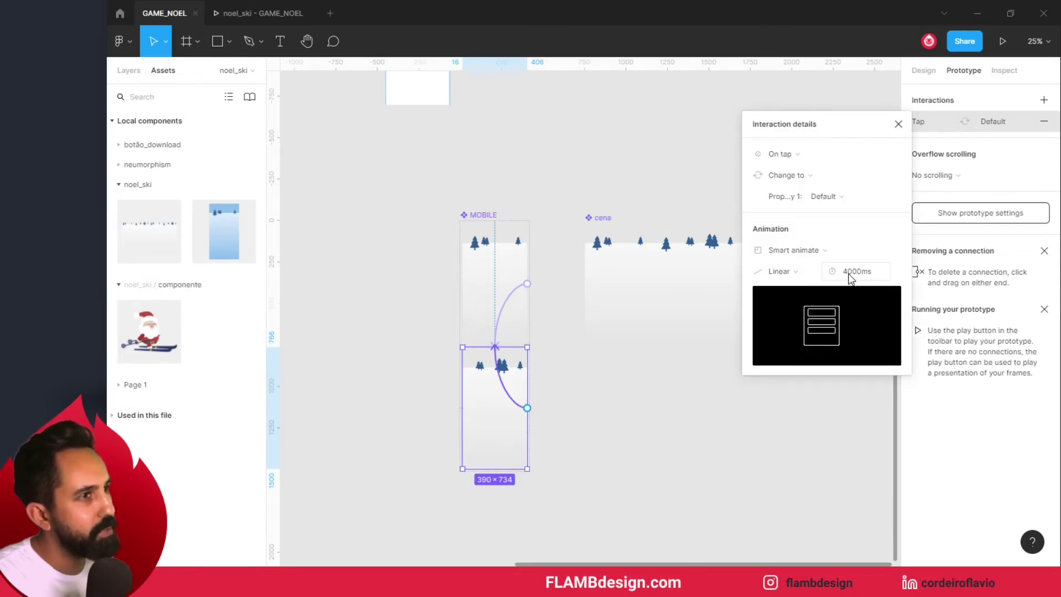
# Make the return transition instant and trigger it after a 1 ms delay
pyautogui.click(815, 252)
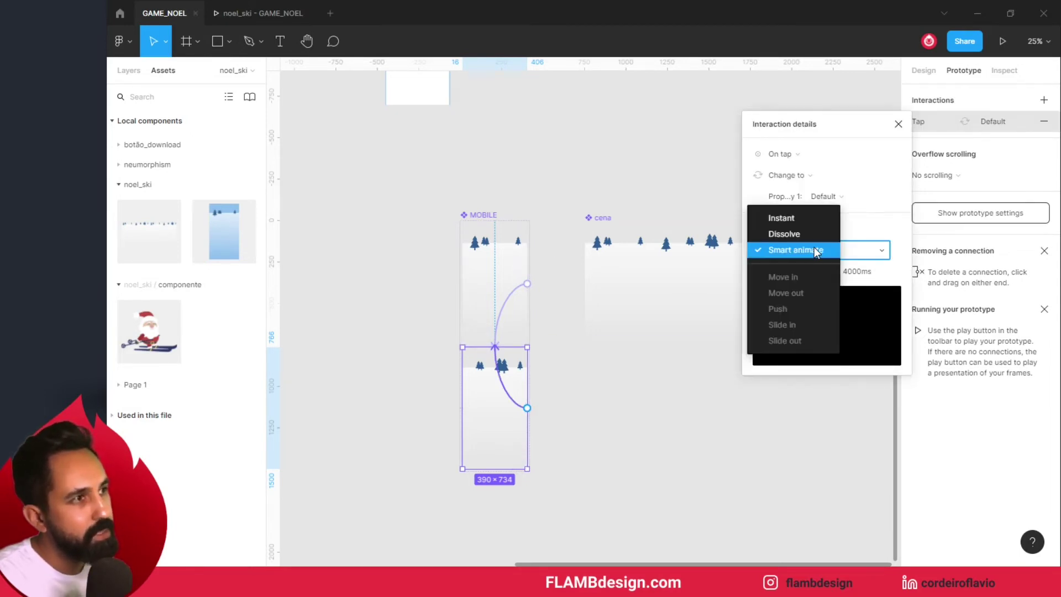
pyautogui.click(807, 224)
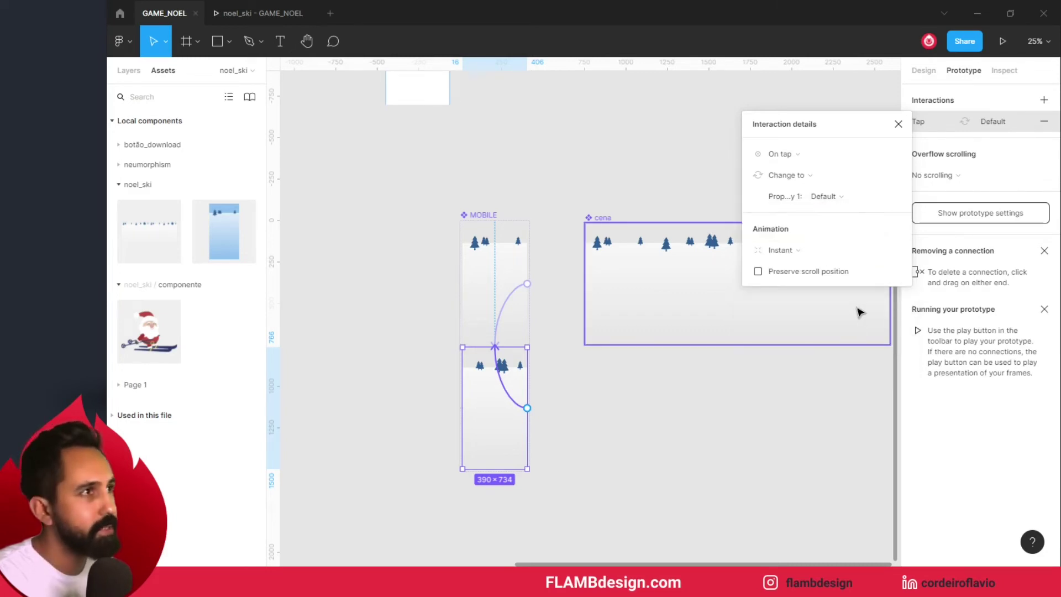
pyautogui.click(802, 158)
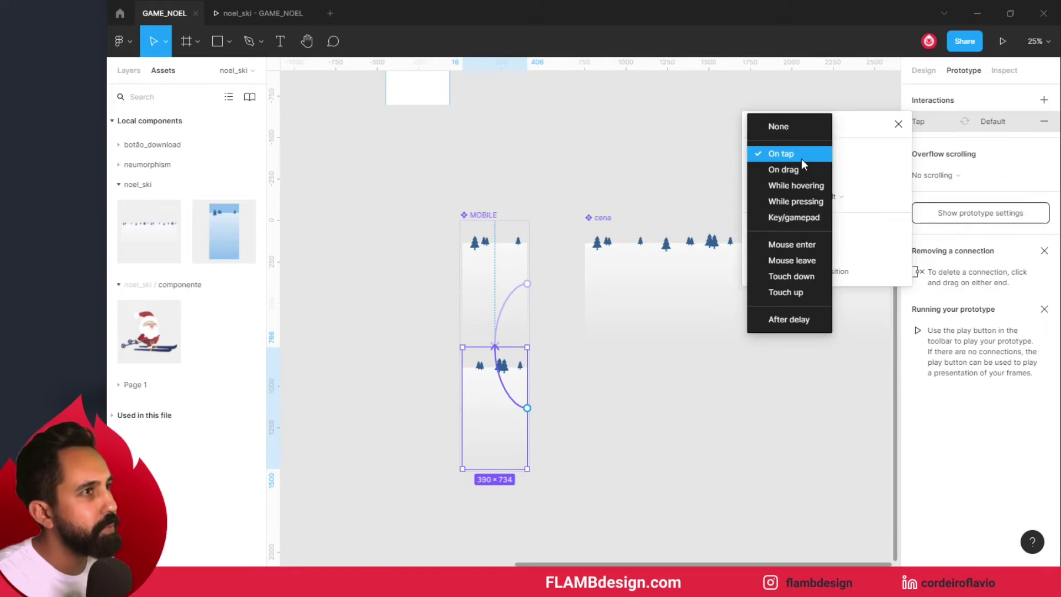
pyautogui.click(809, 320)
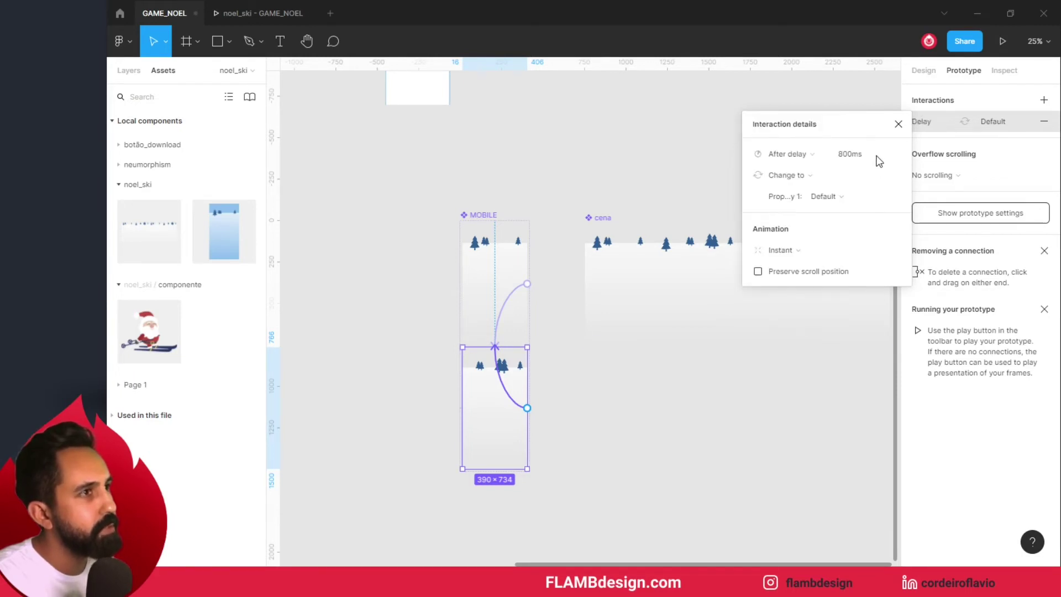
pyautogui.click(861, 153)
pyautogui.write('1')
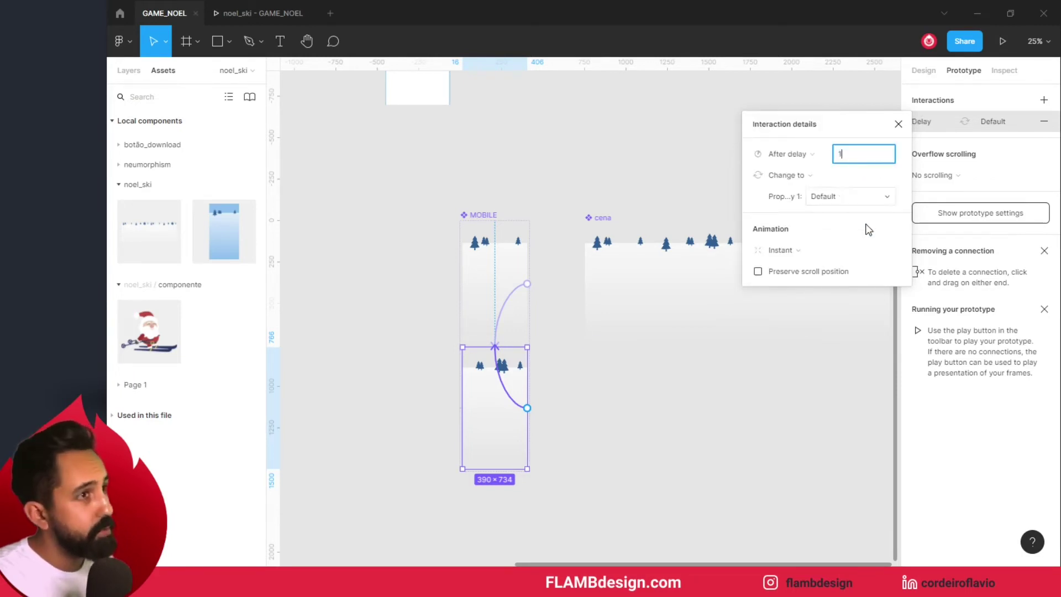
pyautogui.press('Return')
# Change the top variant's tap interaction to fire after a 1 ms delay
pyautogui.click(521, 238)
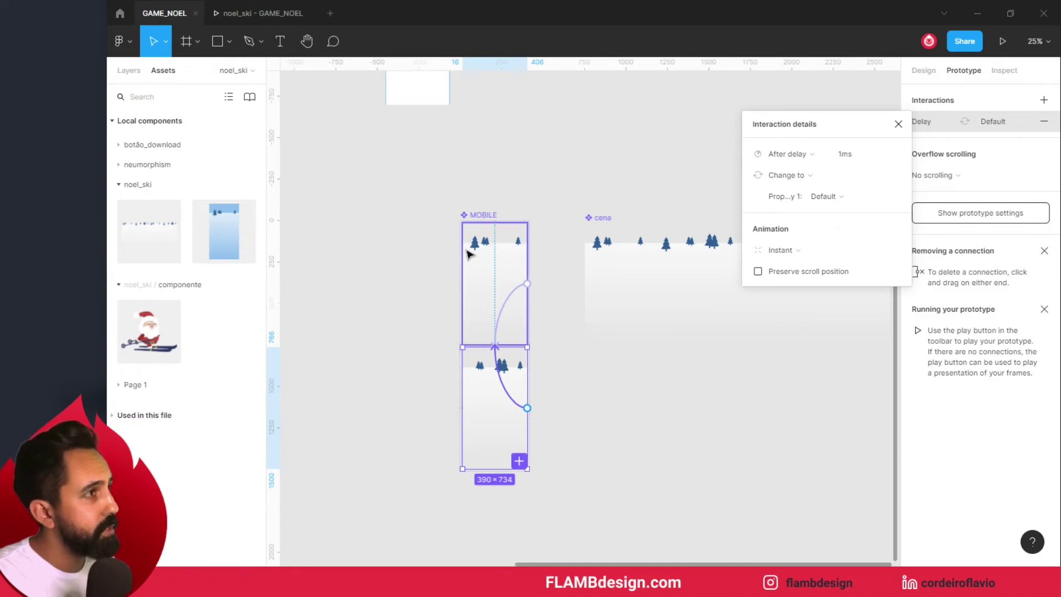
pyautogui.click(928, 130)
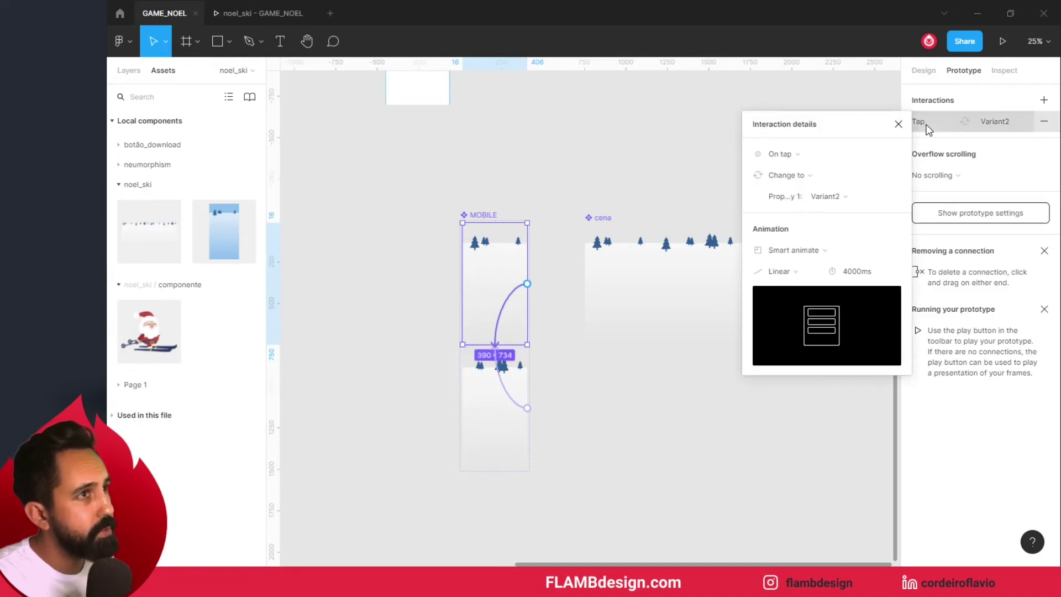
pyautogui.click(776, 155)
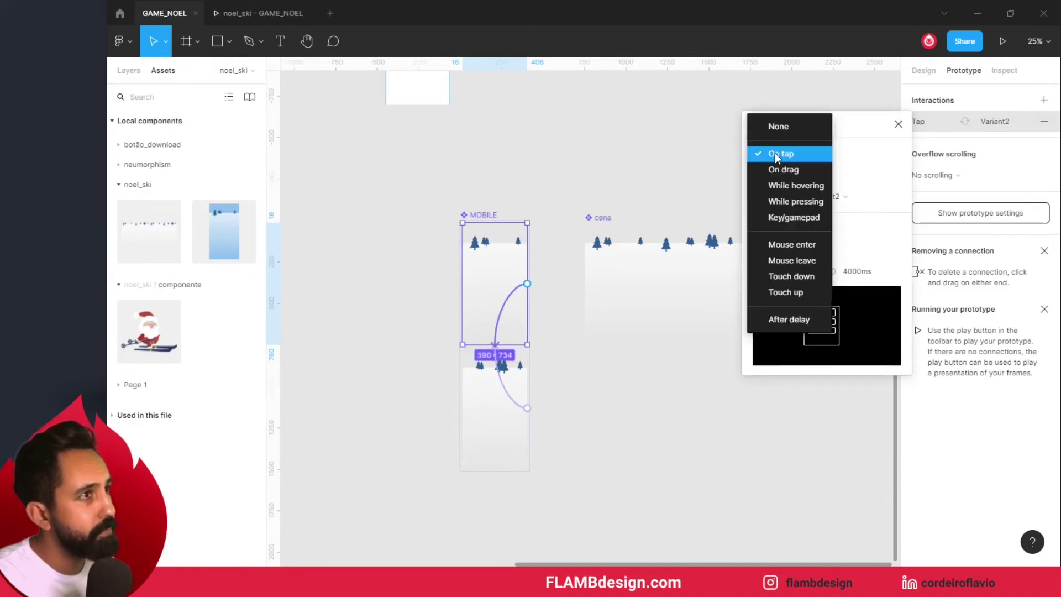
pyautogui.click(791, 318)
pyautogui.click(873, 154)
pyautogui.write('1')
pyautogui.press('Return')
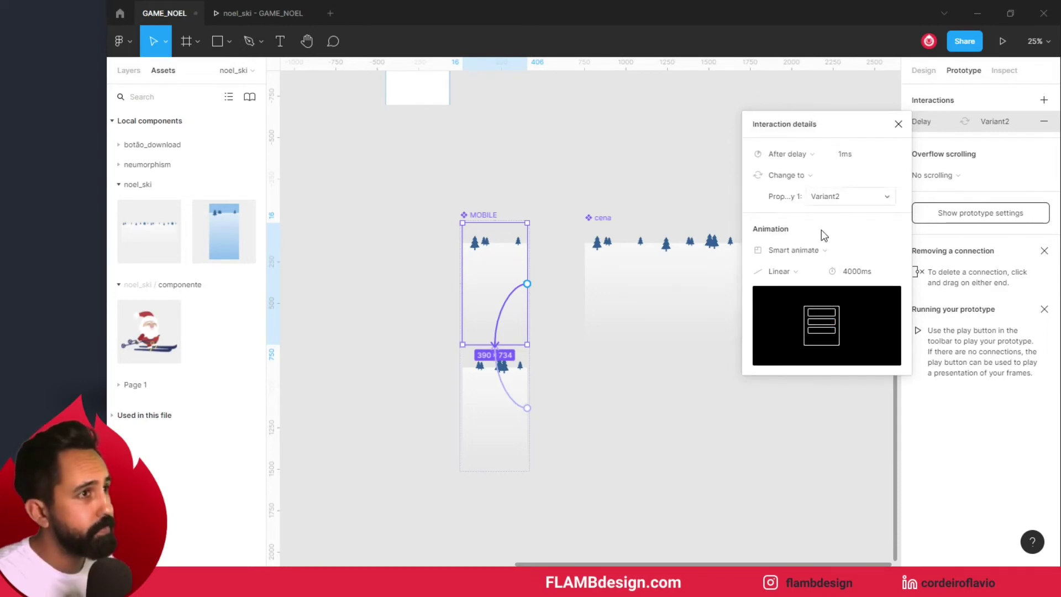
pyautogui.click(663, 408)
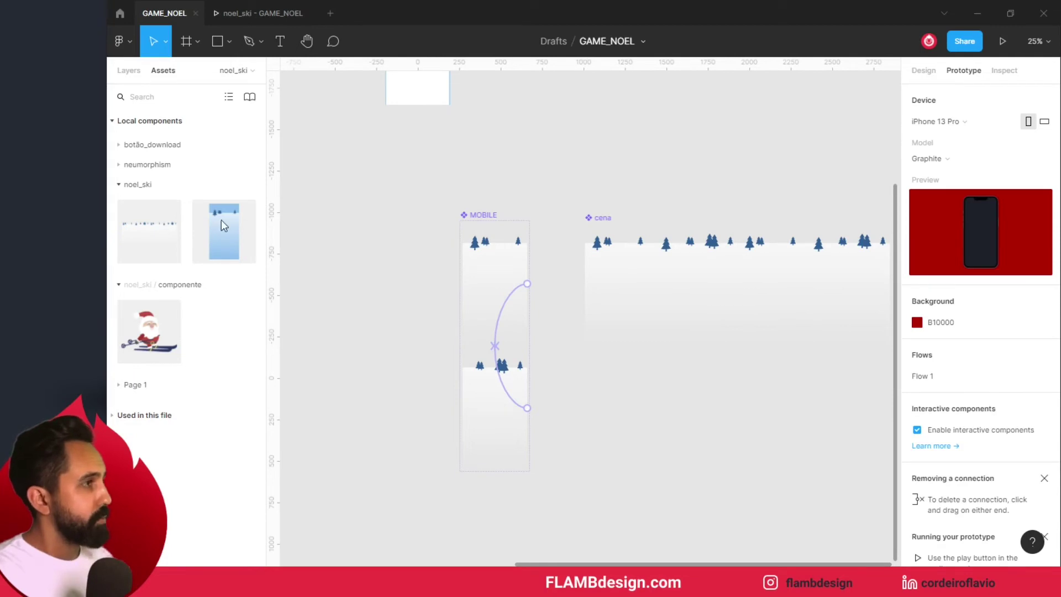
# Delete the plain white screen from inside the MOBILE frame
pyautogui.click(256, 230)
pyautogui.scroll(5, 450, 194)
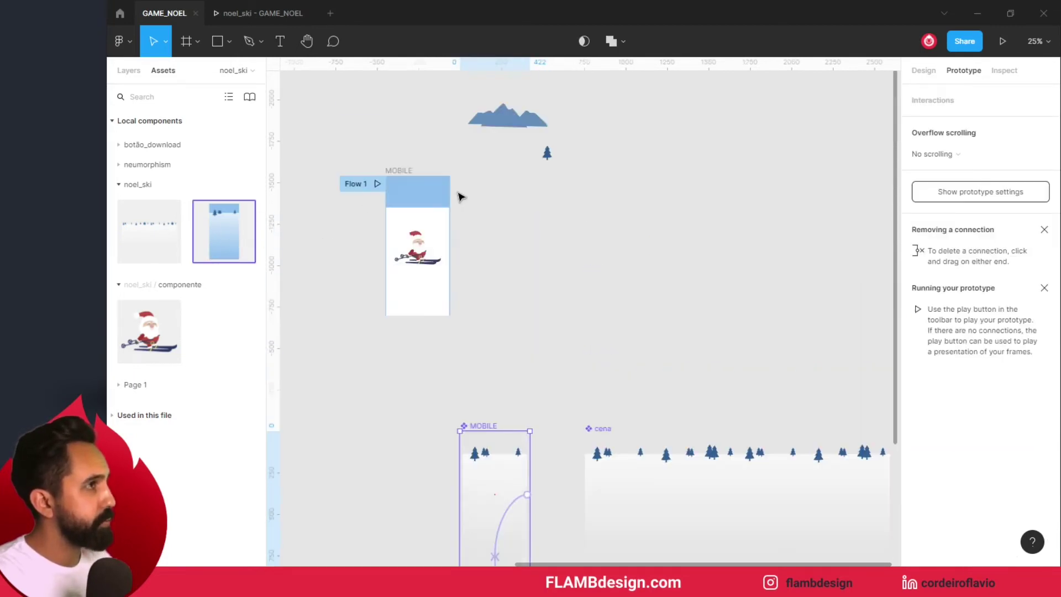
pyautogui.scroll(1, 460, 197)
pyautogui.click(442, 241)
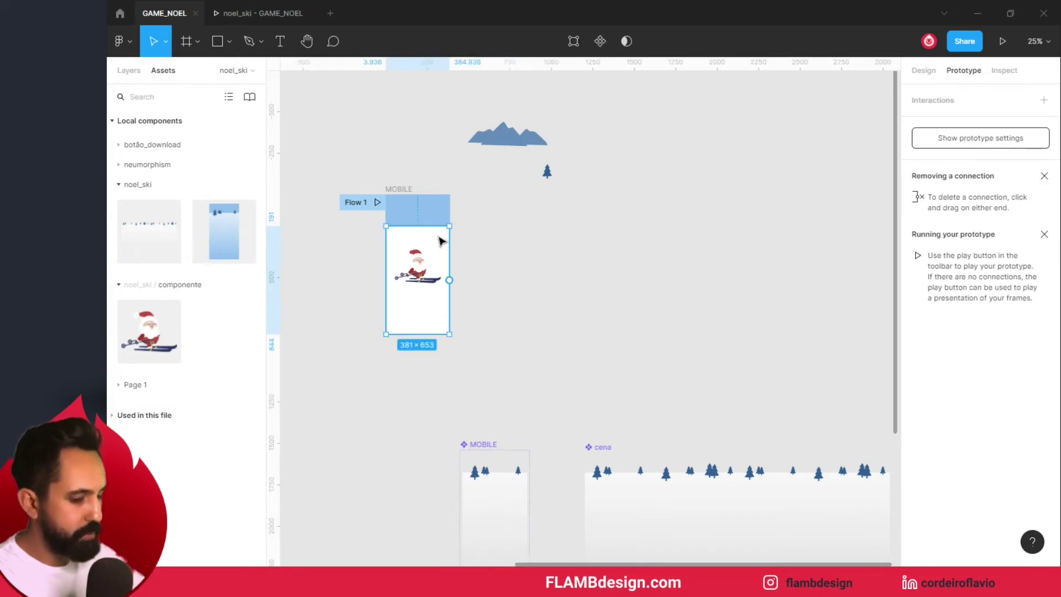
pyautogui.press('Delete')
# Place the noel_ski snowy pine-tree scene inside the MOBILE frame, aligned to fit
pyautogui.click(436, 237)
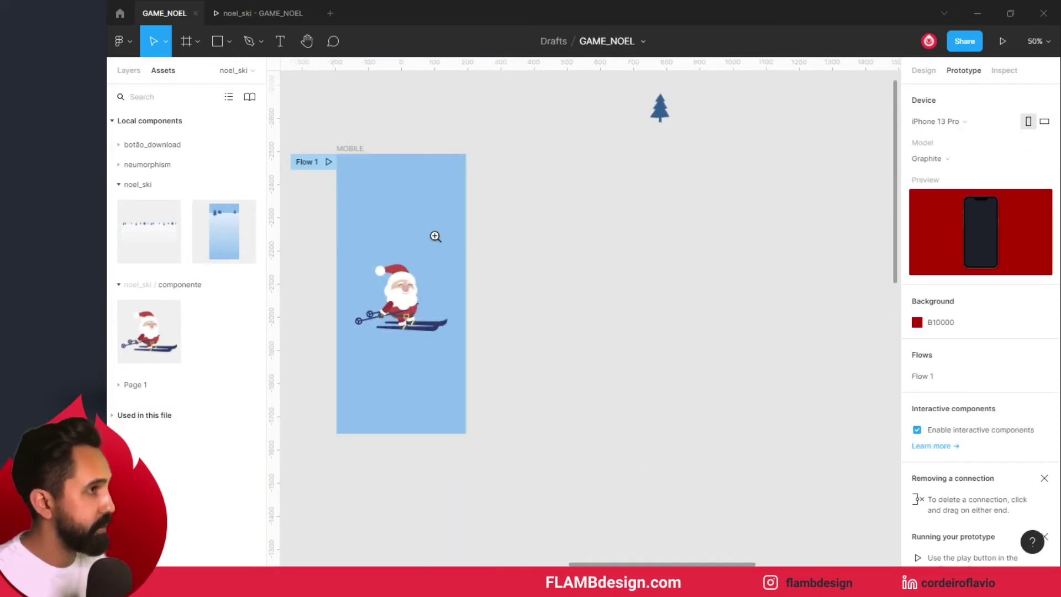
pyautogui.hscroll(-7, 435, 236)
pyautogui.scroll(-1, 406, 156)
pyautogui.moveTo(256, 219); pyautogui.dragTo(668, 228)
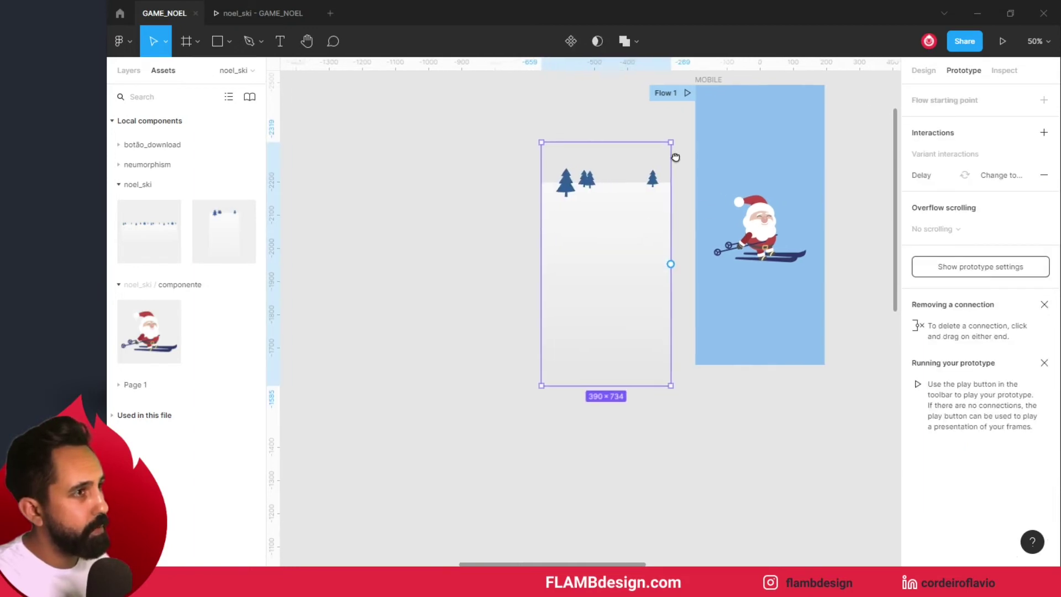
pyautogui.moveTo(688, 156); pyautogui.dragTo(577, 174)
pyautogui.moveTo(487, 236); pyautogui.dragTo(640, 202)
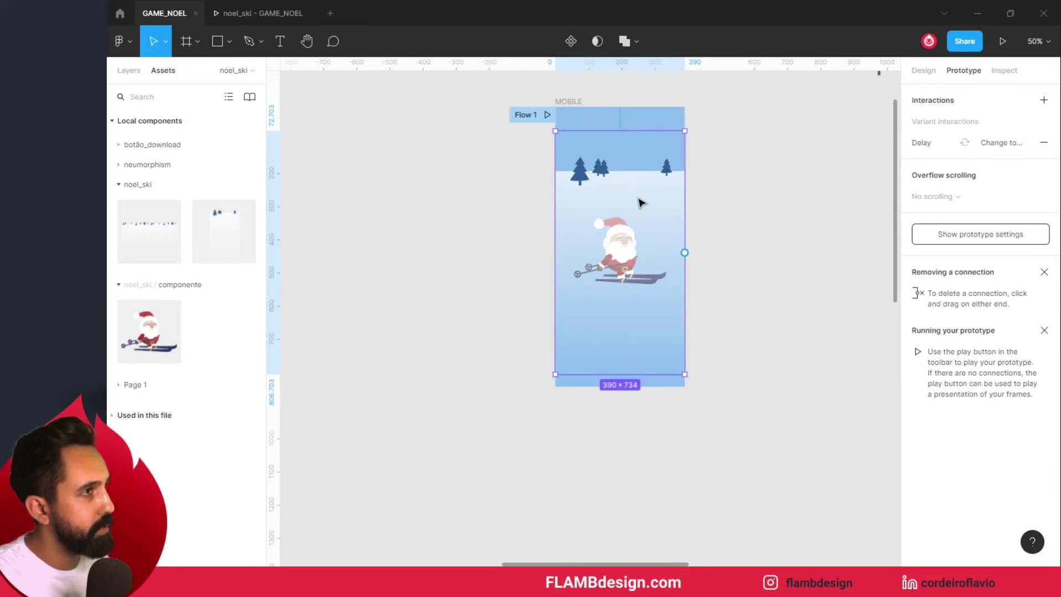
pyautogui.moveTo(641, 203); pyautogui.dragTo(641, 211)
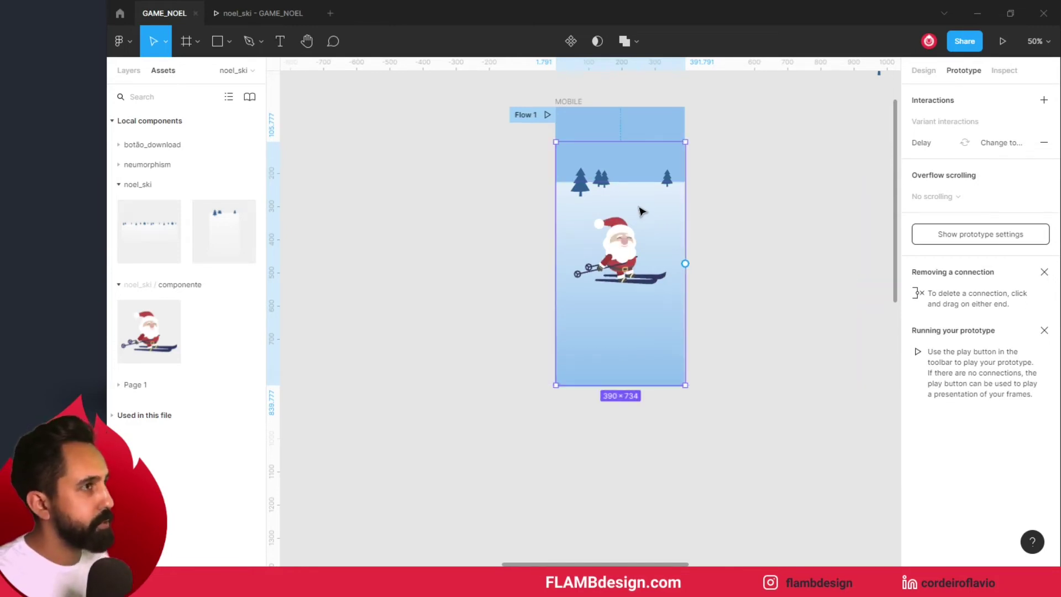
pyautogui.click(708, 213)
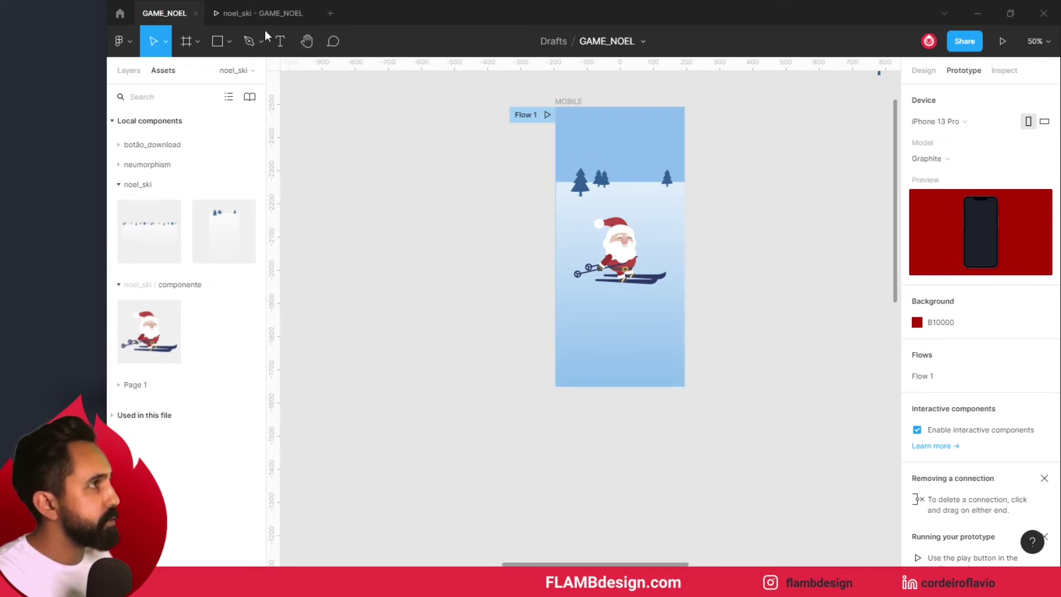
pyautogui.click(255, 14)
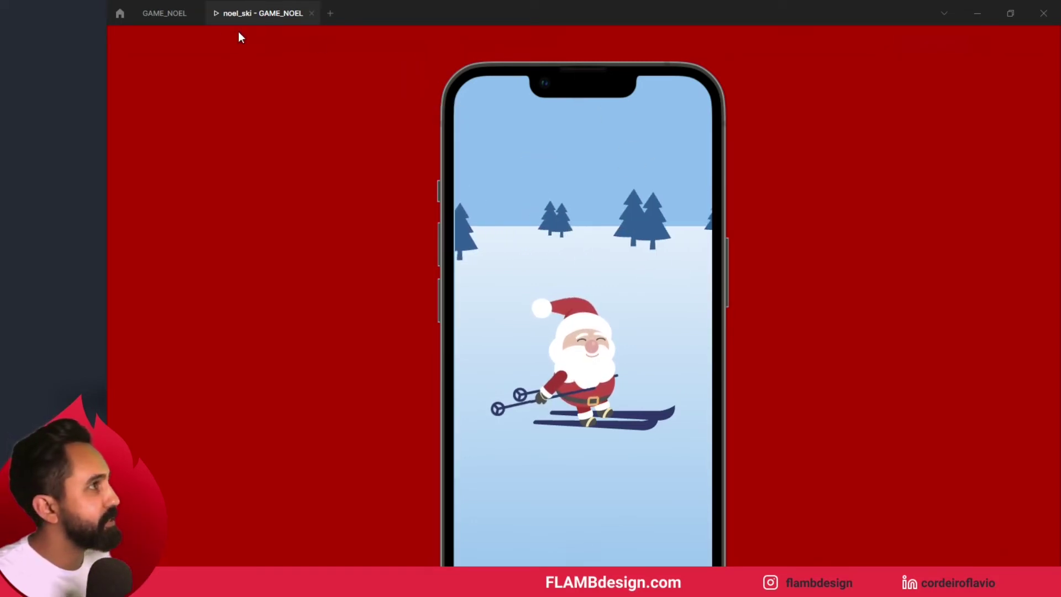
# Play the skiing Santa prototype preview, then return to the editor and close the interaction details
pyautogui.click(164, 13)
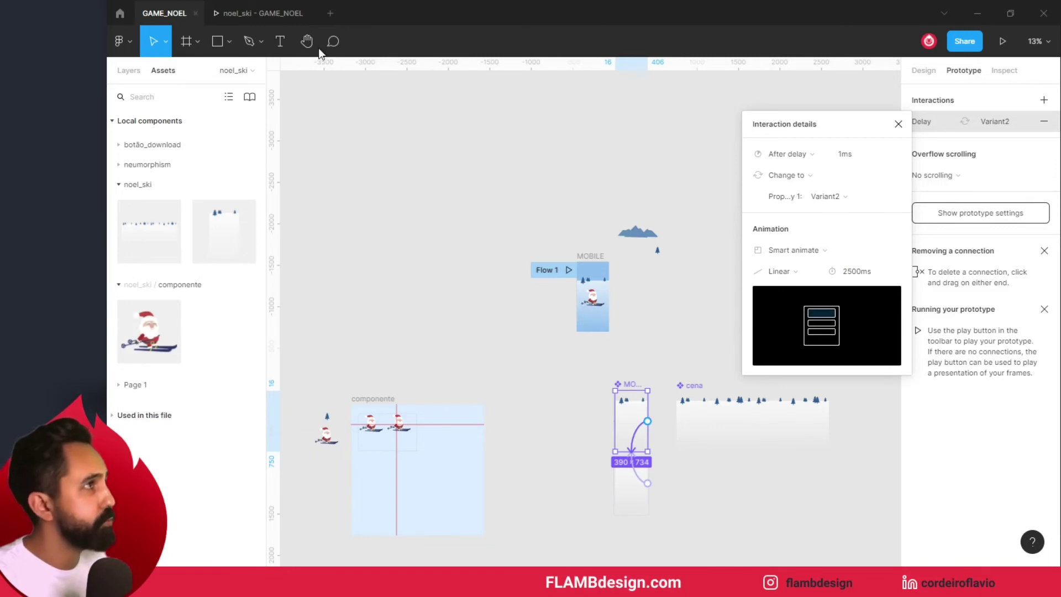
pyautogui.hotkey('ctrl', 'alt', 'Return')
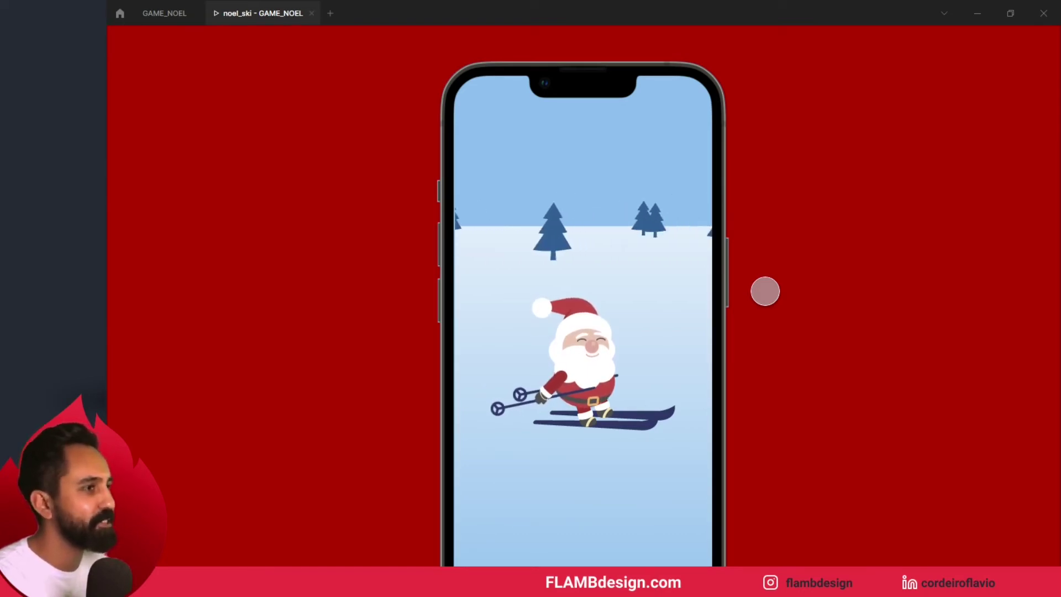
pyautogui.click(155, 15)
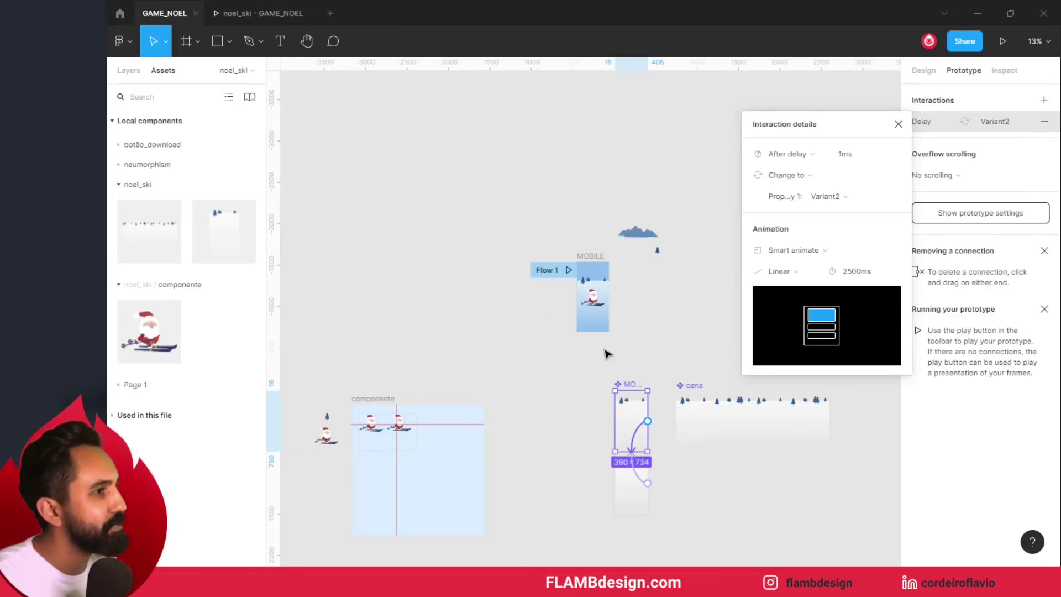
pyautogui.click(606, 357)
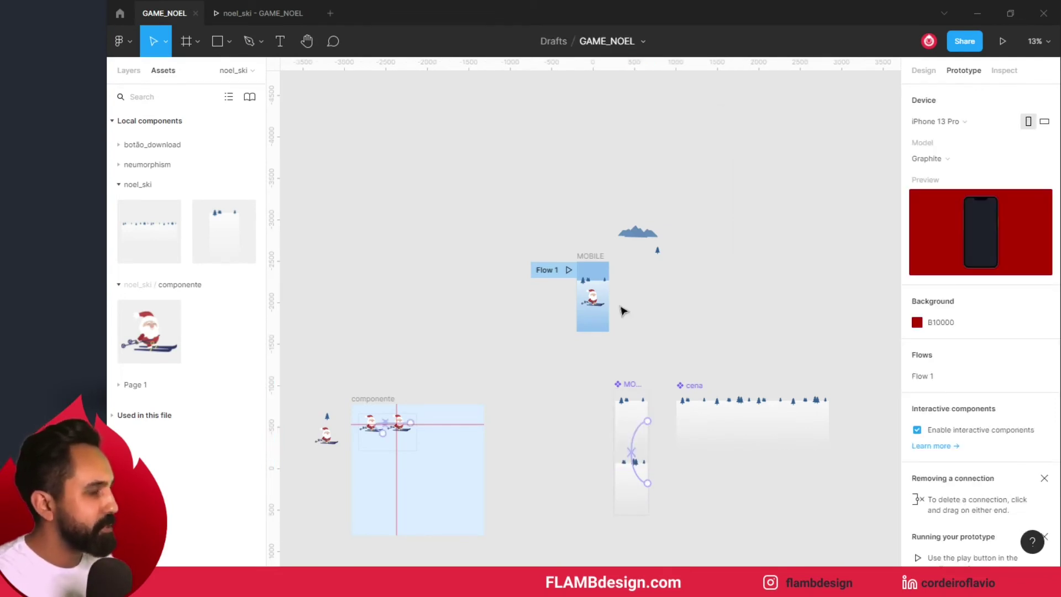
# Zoom in and select the three mountains together
pyautogui.click(633, 258)
pyautogui.click(629, 216)
pyautogui.click(641, 196)
pyautogui.click(682, 256)
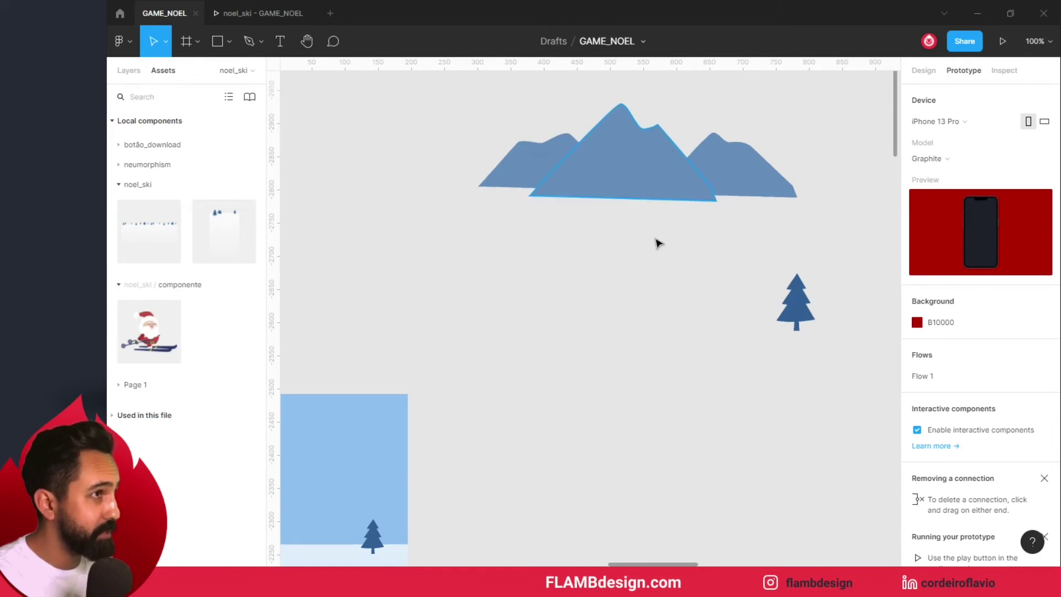
pyautogui.scroll(2, 658, 227)
pyautogui.click(651, 235)
pyautogui.click(779, 240)
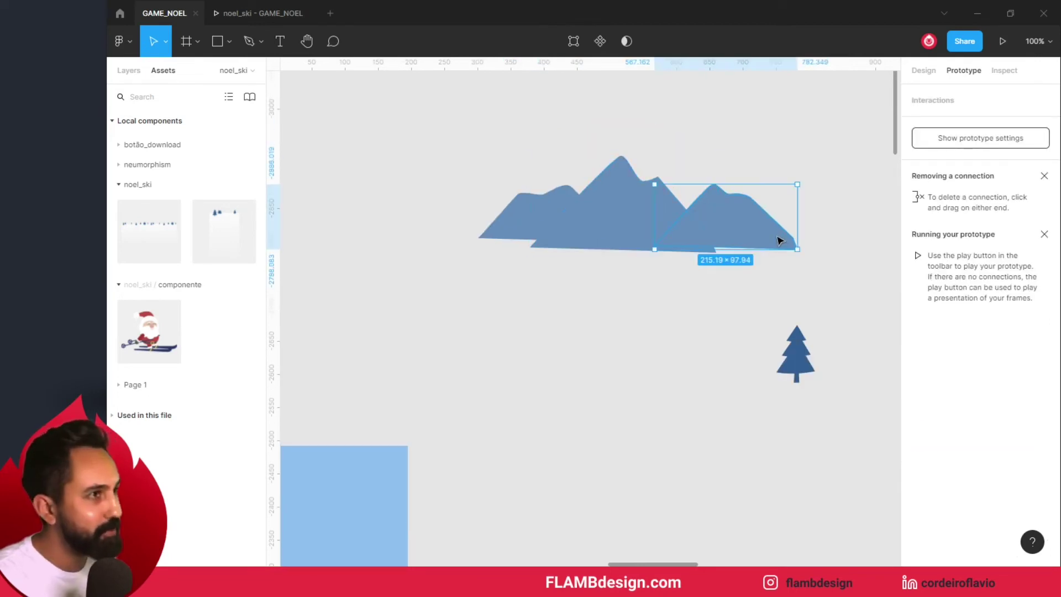
pyautogui.moveTo(479, 132); pyautogui.dragTo(753, 257)
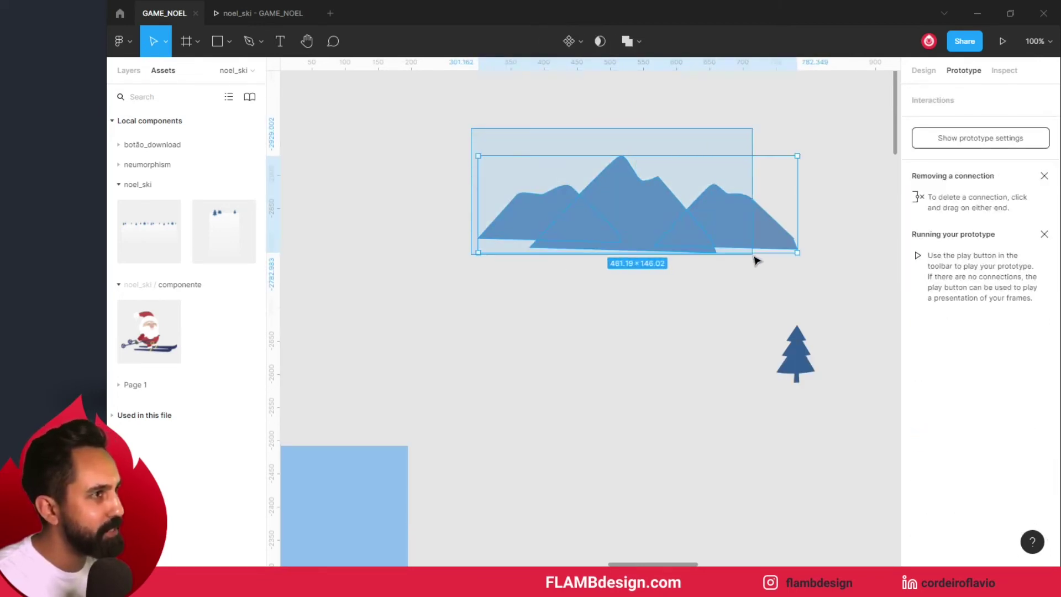
# Move the mountains to the top of the MOBILE frame and preview the prototype
pyautogui.moveTo(483, 332); pyautogui.dragTo(627, 276)
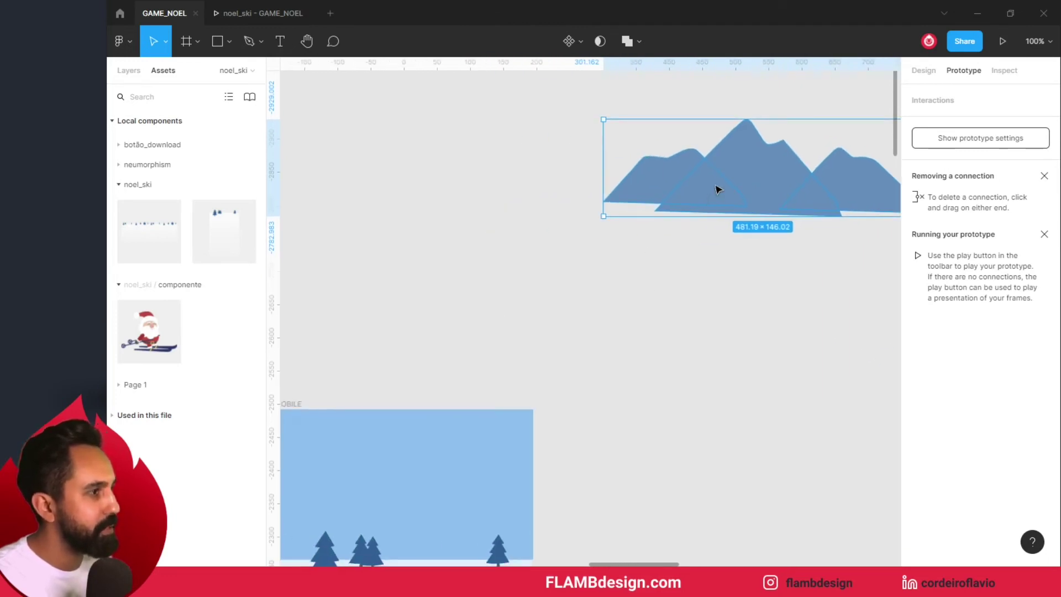
pyautogui.moveTo(712, 198); pyautogui.dragTo(355, 474)
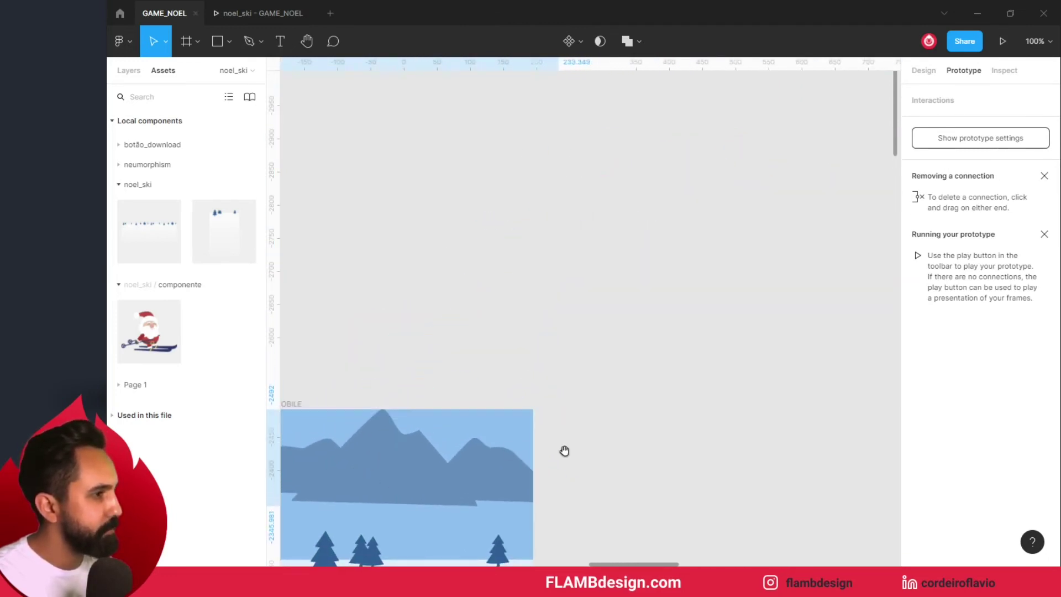
pyautogui.scroll(-5, 510, 450)
pyautogui.scroll(-3, 681, 278)
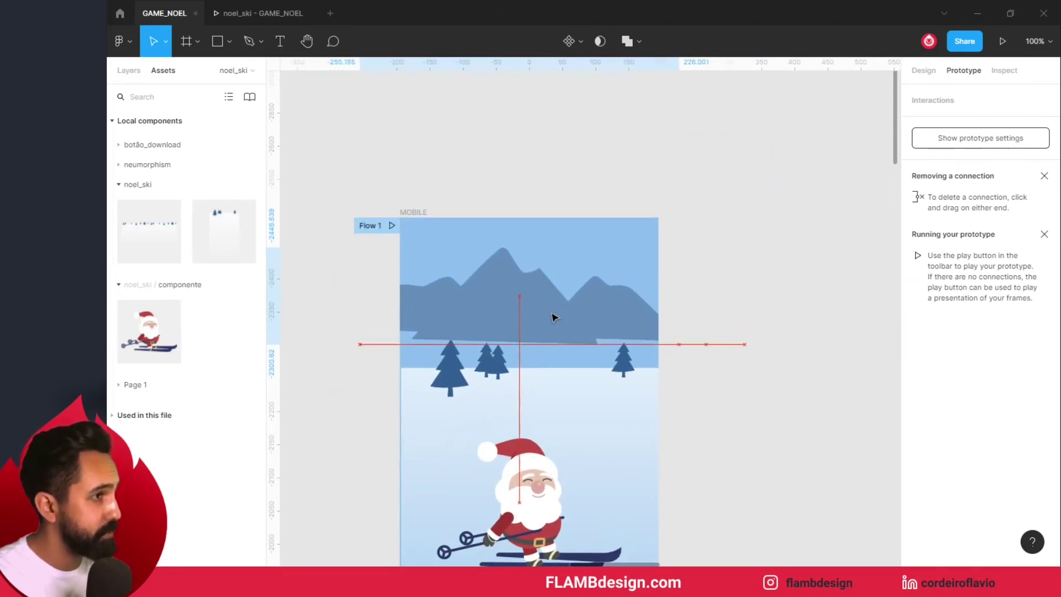
pyautogui.click(301, 14)
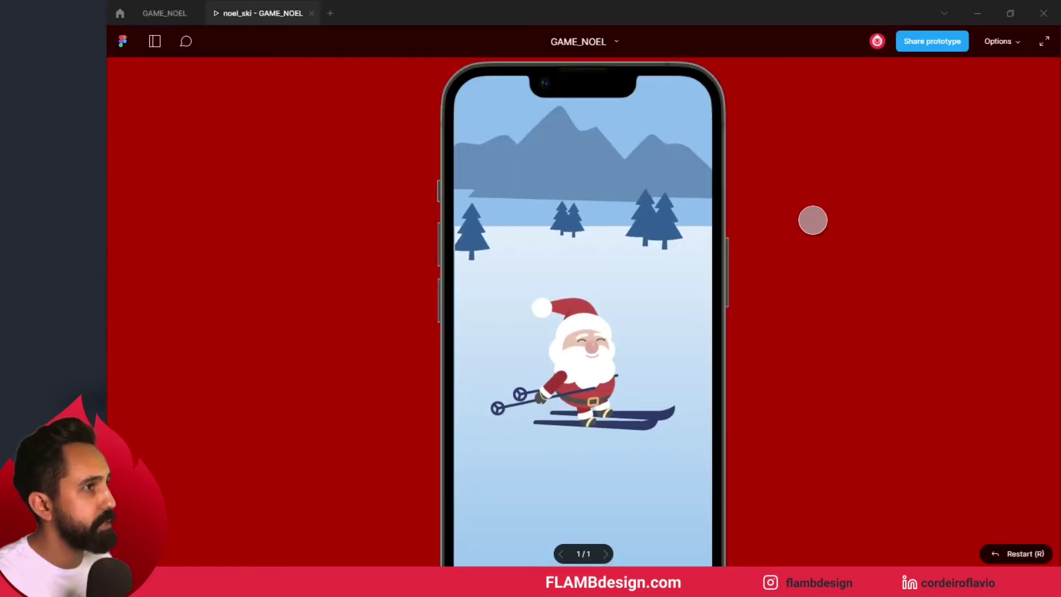
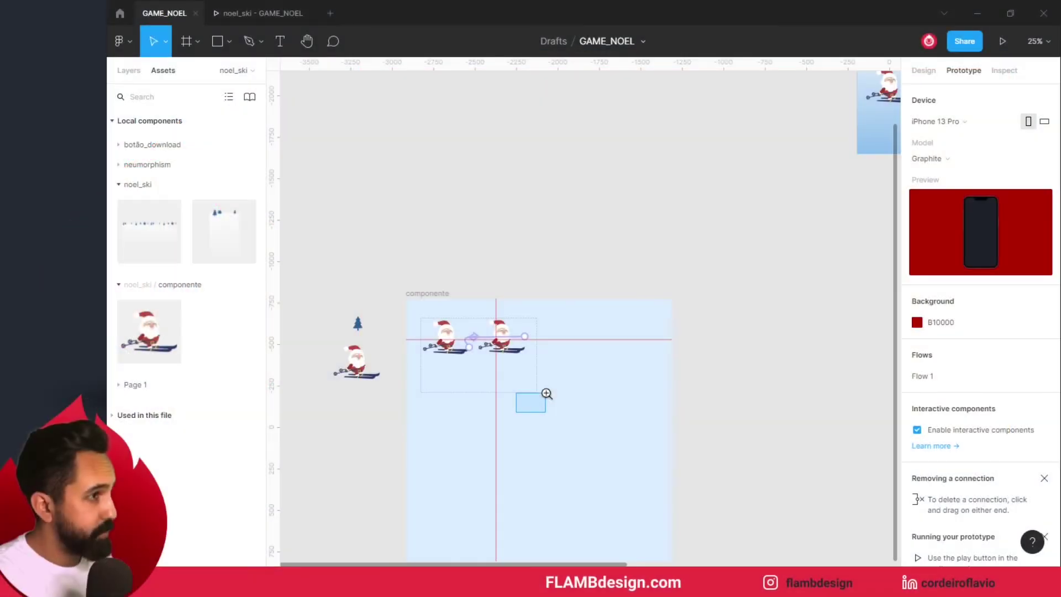
# Drag a Component 1 Santa instance from Assets onto empty canvas beside the MOBILE screen, at 100% zoom
pyautogui.moveTo(516, 410); pyautogui.dragTo(547, 393)
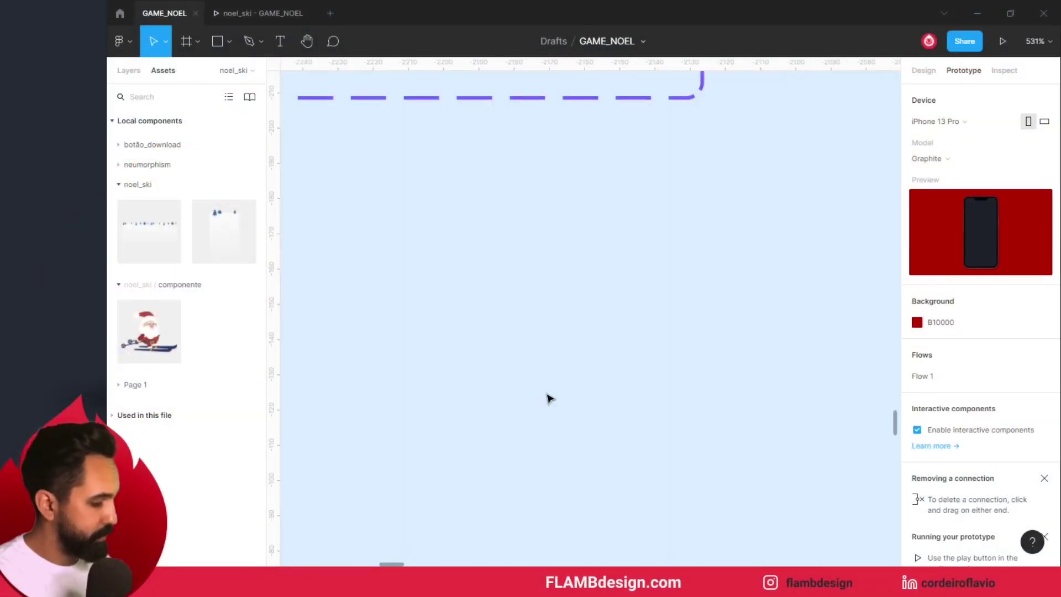
pyautogui.hotkey('ctrl', '-')
pyautogui.hotkey('ctrl', '-')
pyautogui.hotkey('ctrl', '-')
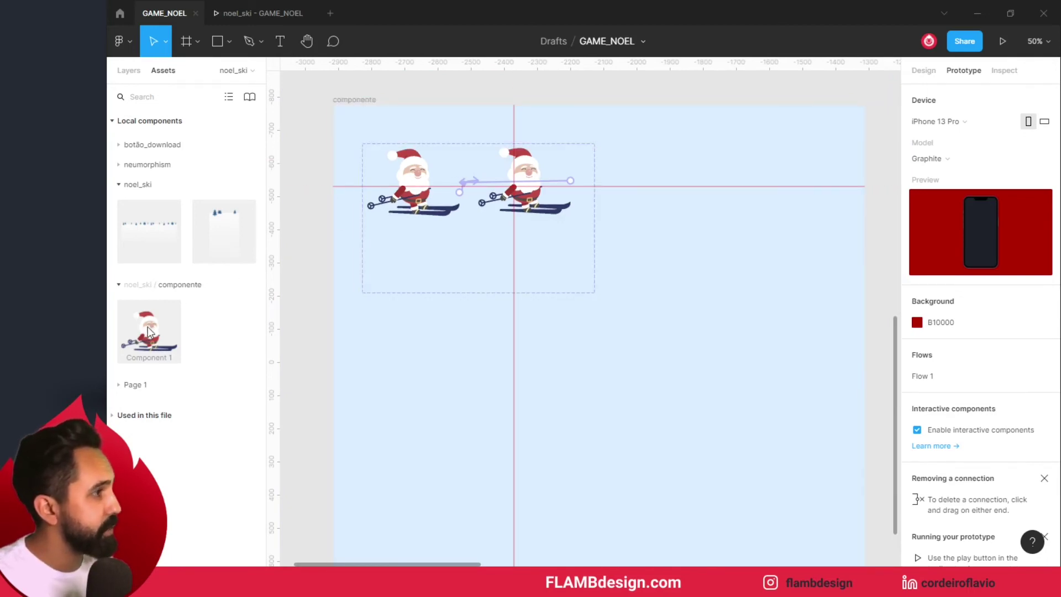
pyautogui.moveTo(148, 332); pyautogui.dragTo(480, 382)
pyautogui.hotkey('shift', '0')
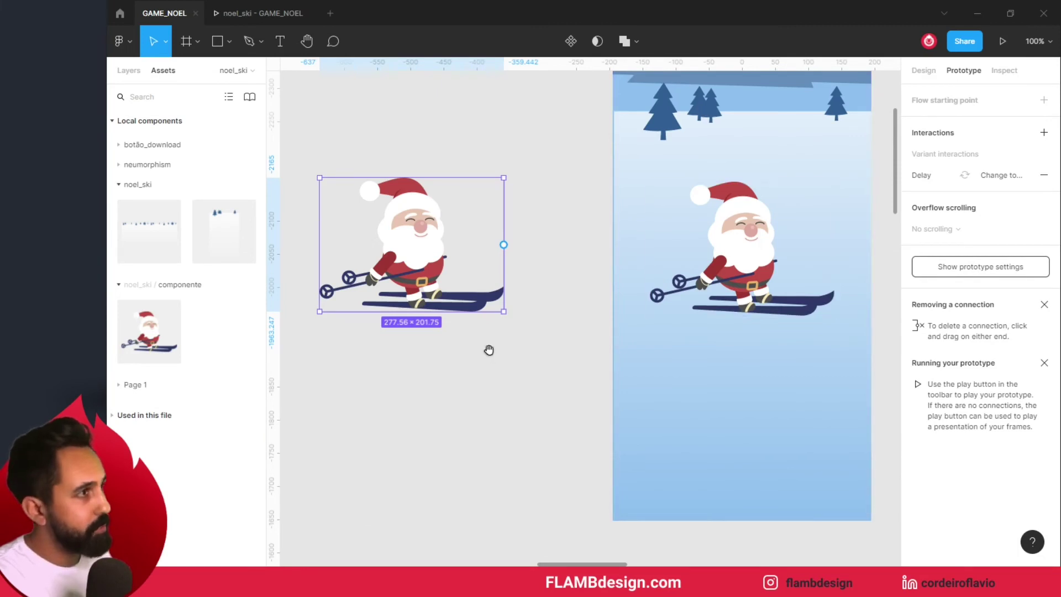
pyautogui.moveTo(489, 349); pyautogui.dragTo(584, 308)
pyautogui.press('r')
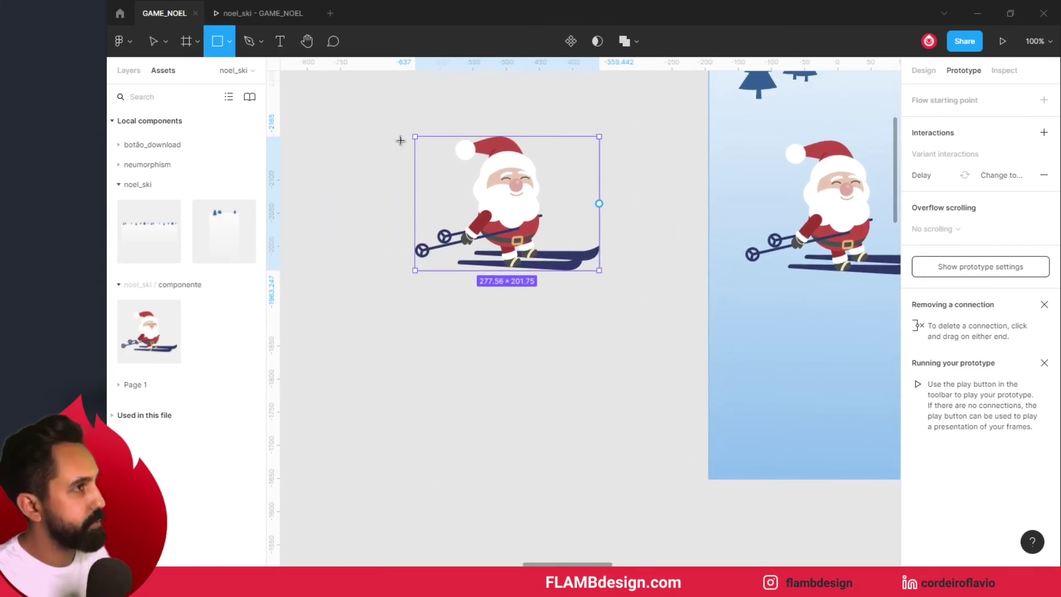
# Draw a 391×476 grey box and center it behind the Santa
pyautogui.moveTo(382, 109)
pyautogui.mouseDown()
pyautogui.moveTo(637, 465)
pyautogui.moveTo(642, 449)
pyautogui.mouseUp()
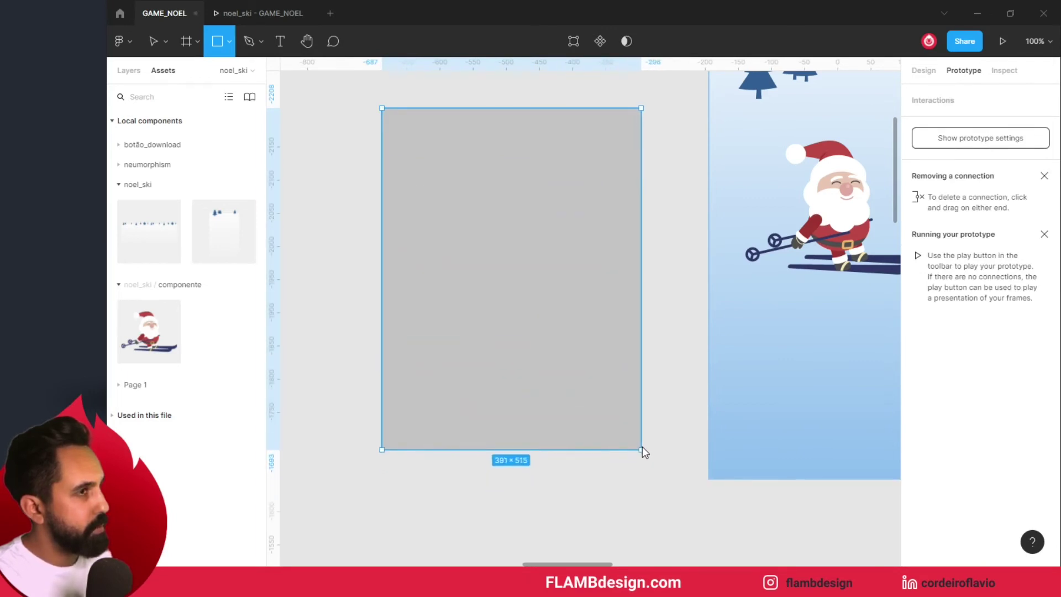
pyautogui.moveTo(642, 450); pyautogui.dragTo(642, 424)
pyautogui.moveTo(665, 251); pyautogui.dragTo(613, 276)
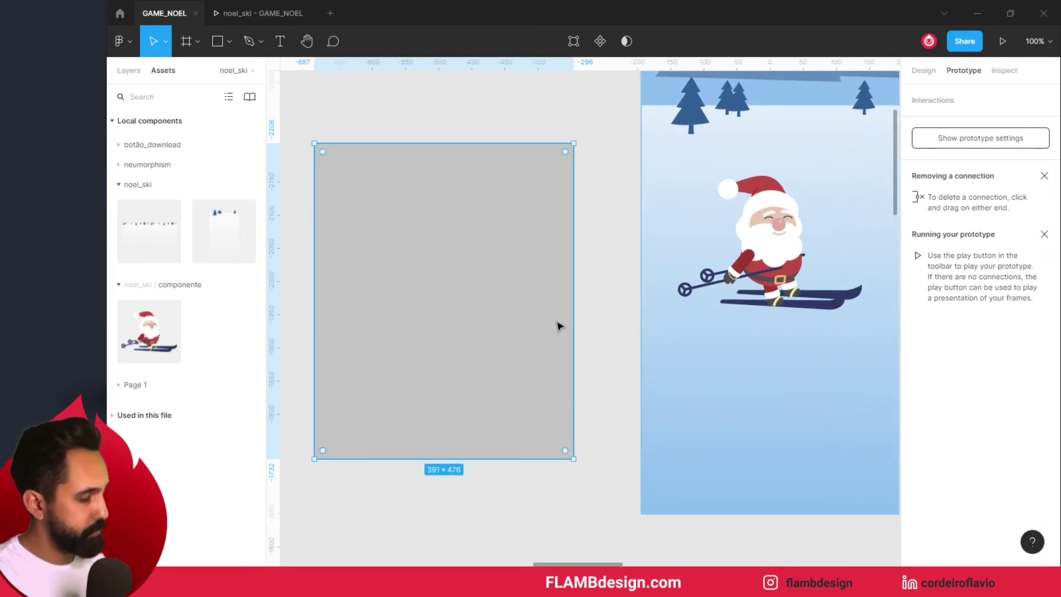
pyautogui.hotkey('ctrl', 'v')
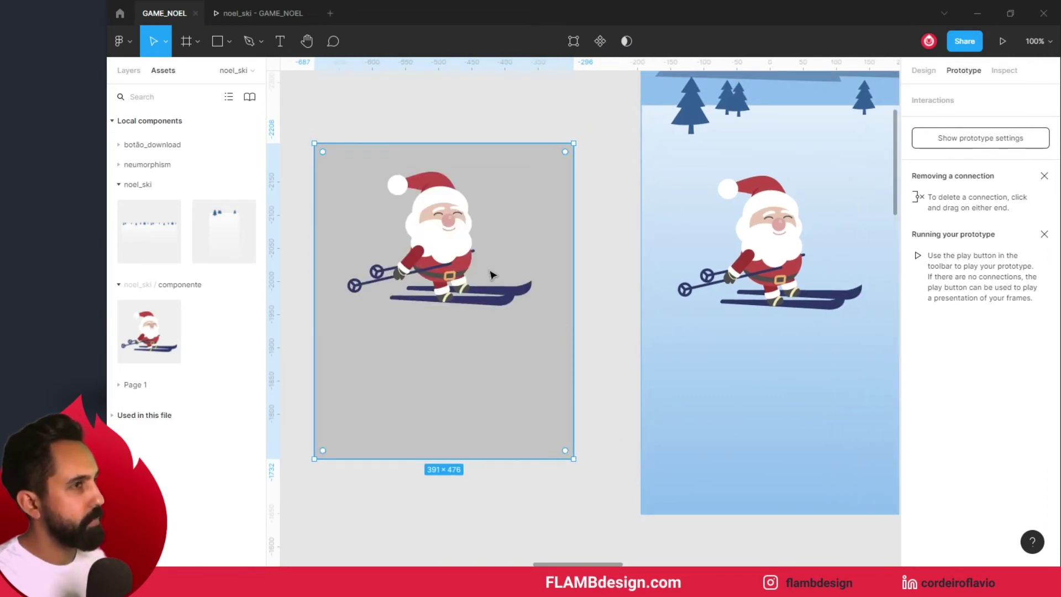
pyautogui.moveTo(453, 212); pyautogui.dragTo(449, 224)
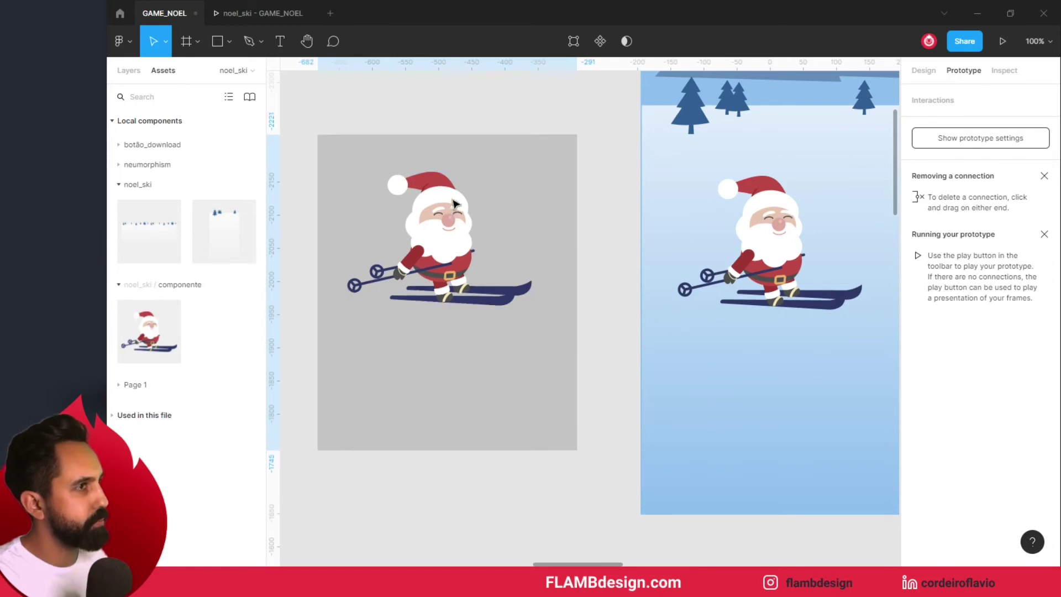
# Move the Santa together with its box into the componente frame
pyautogui.moveTo(374, 114); pyautogui.dragTo(485, 338)
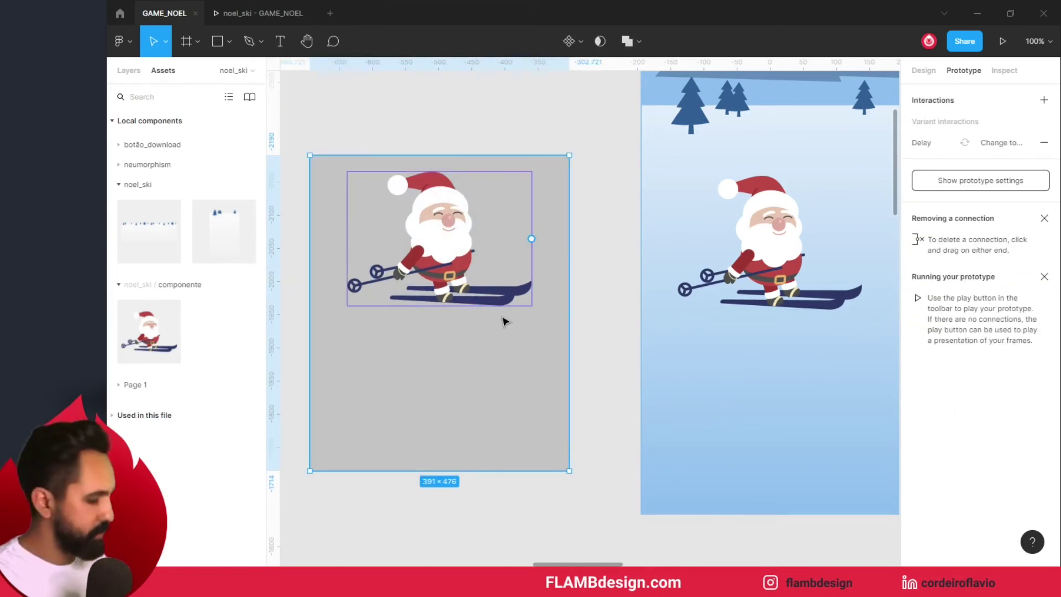
pyautogui.scroll(-3, 503, 318)
pyautogui.scroll(-3, 503, 317)
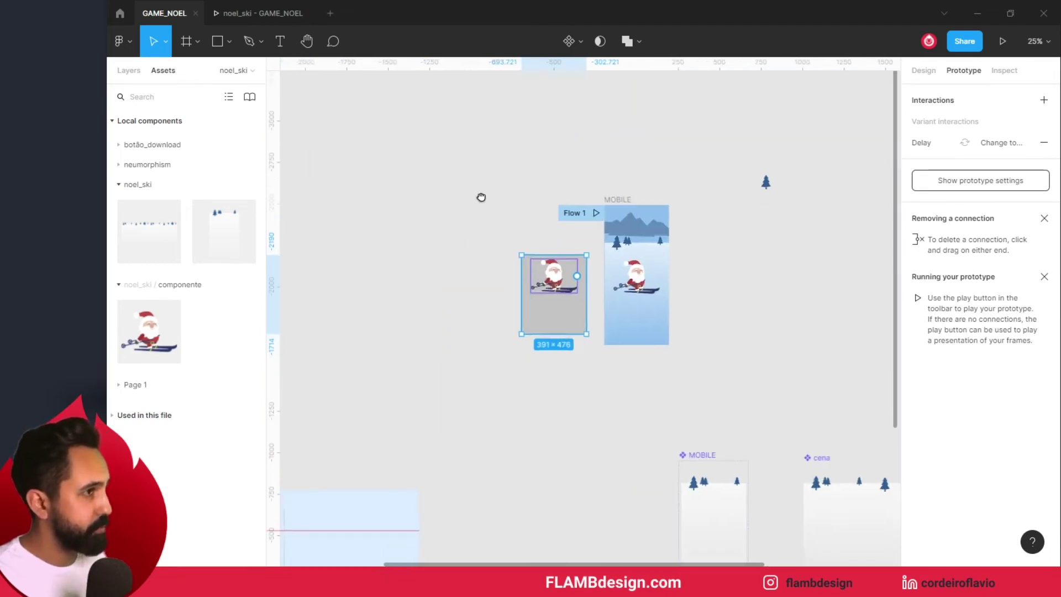
pyautogui.moveTo(482, 197); pyautogui.dragTo(550, 131)
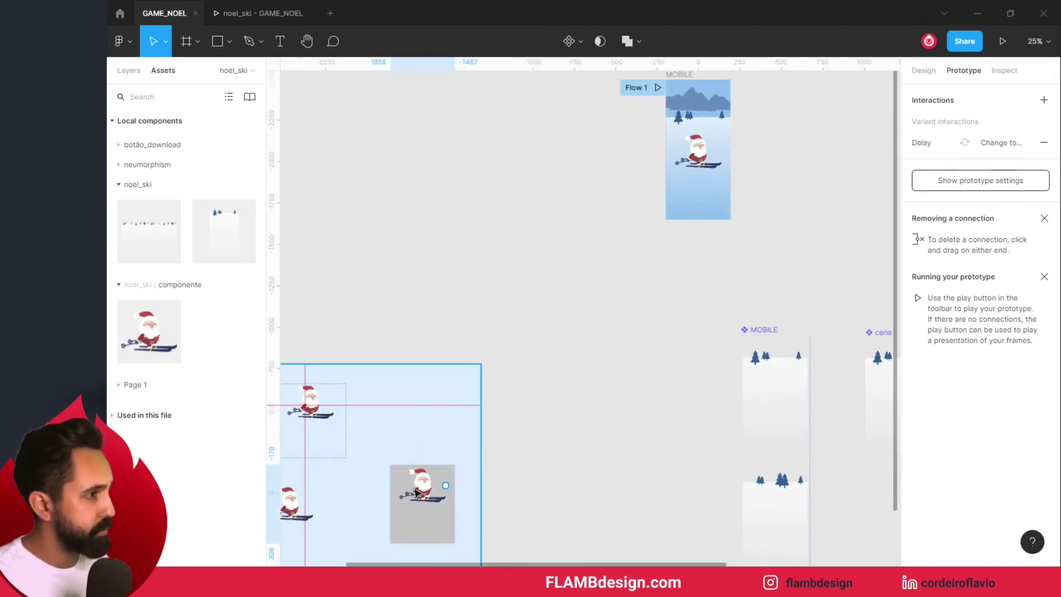
pyautogui.moveTo(610, 158); pyautogui.dragTo(399, 494)
pyautogui.moveTo(485, 390); pyautogui.dragTo(621, 249)
# Delete the small leftover Santa instance and select the grey box in Design properties
pyautogui.click(449, 374)
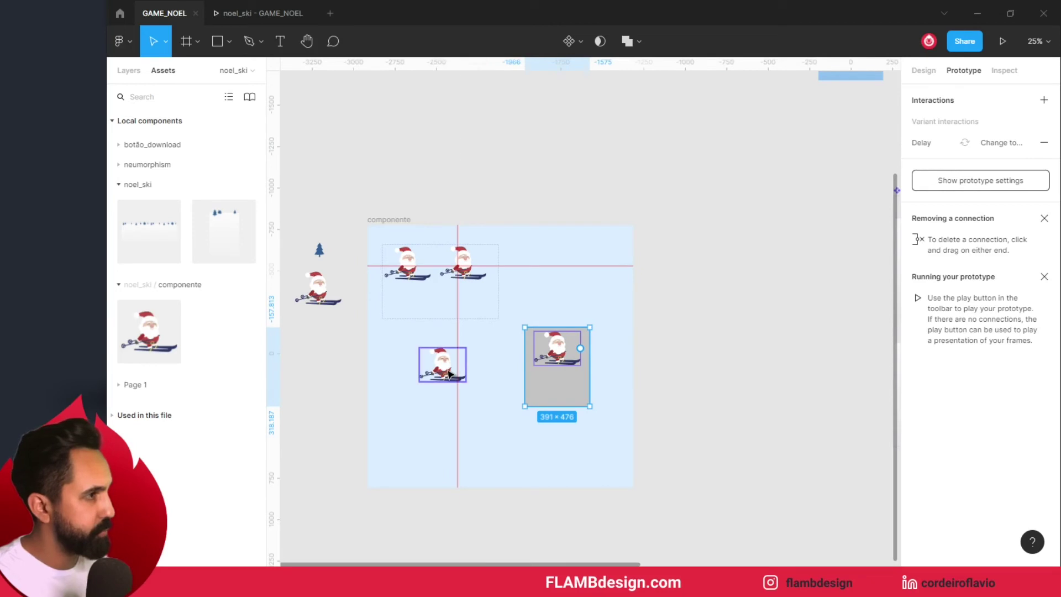
pyautogui.press('Delete')
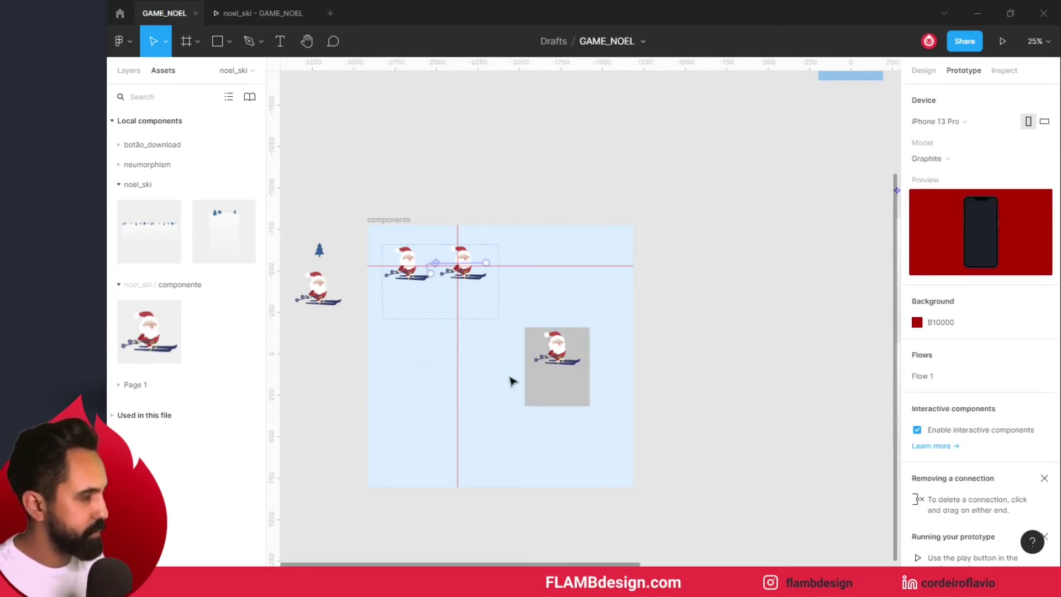
pyautogui.click(576, 343)
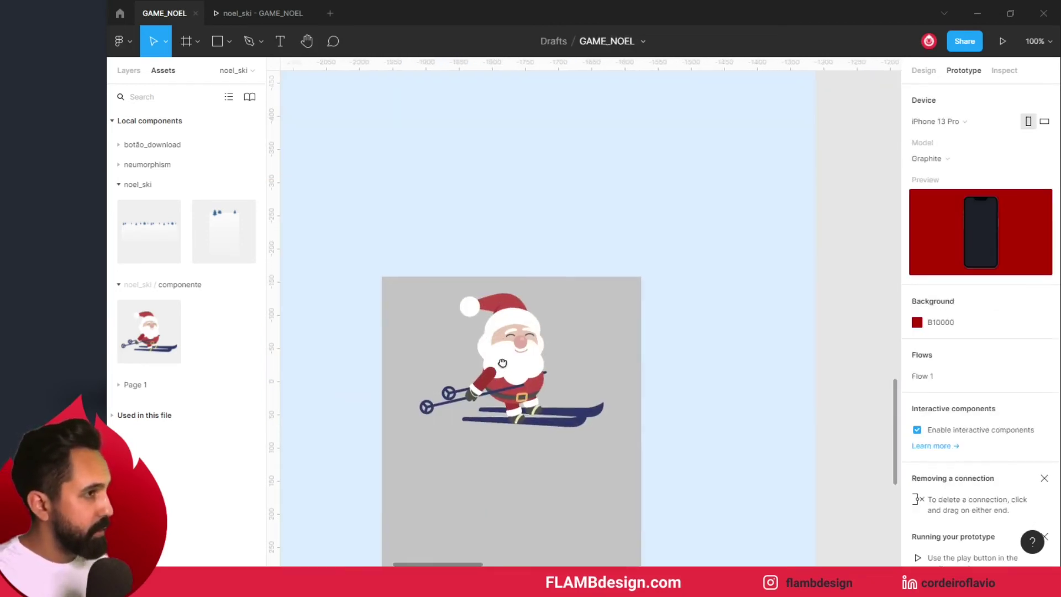
pyautogui.moveTo(567, 355); pyautogui.dragTo(567, 278)
pyautogui.click(567, 278)
pyautogui.click(731, 183)
pyautogui.click(924, 71)
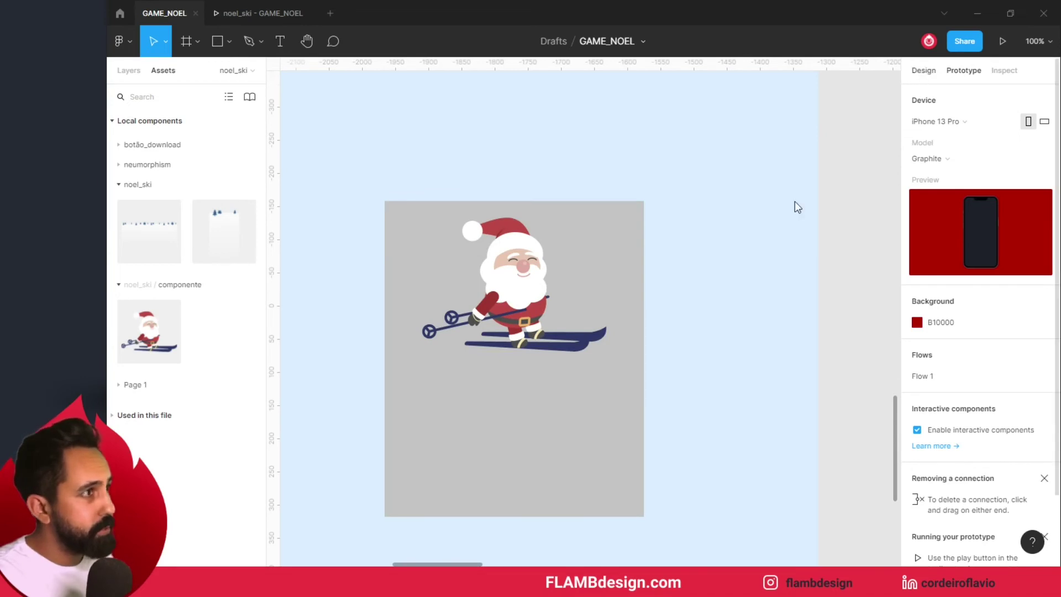
pyautogui.click(621, 264)
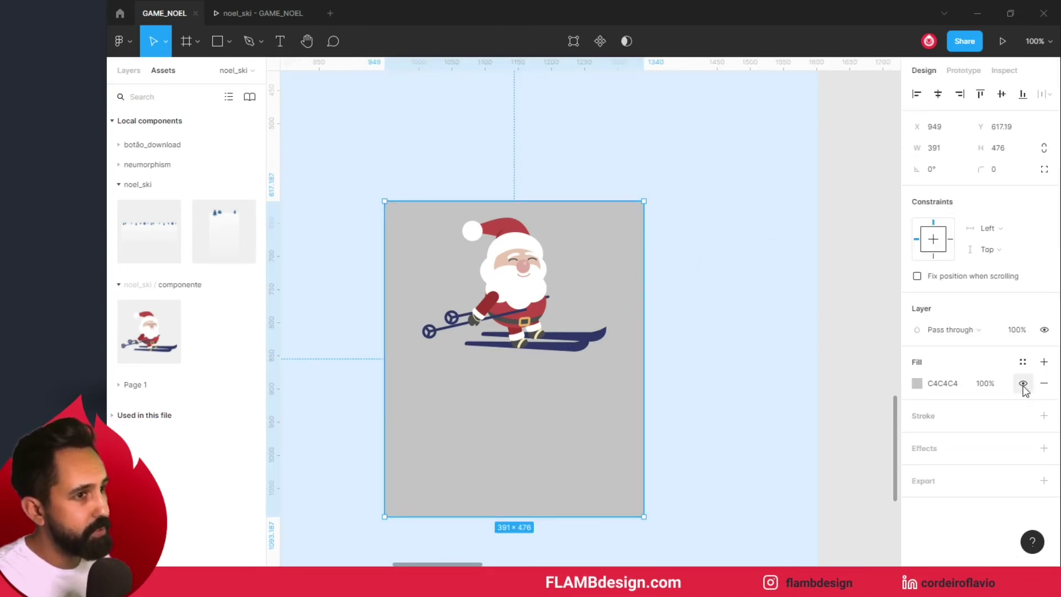
# Hide the box fill, make Santa plus box Component 2, and place it below the first variants
pyautogui.click(1023, 383)
pyautogui.keyDown('shift'); pyautogui.click(545, 300); pyautogui.keyUp('shift')
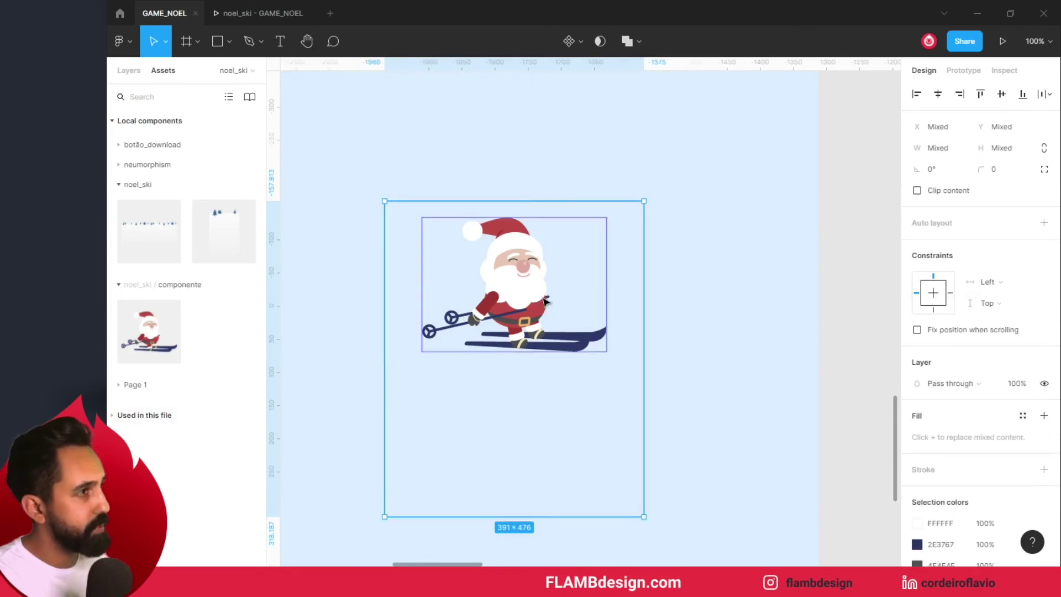
pyautogui.press('alt')
pyautogui.hotkey('ctrl', 'alt', 'k')
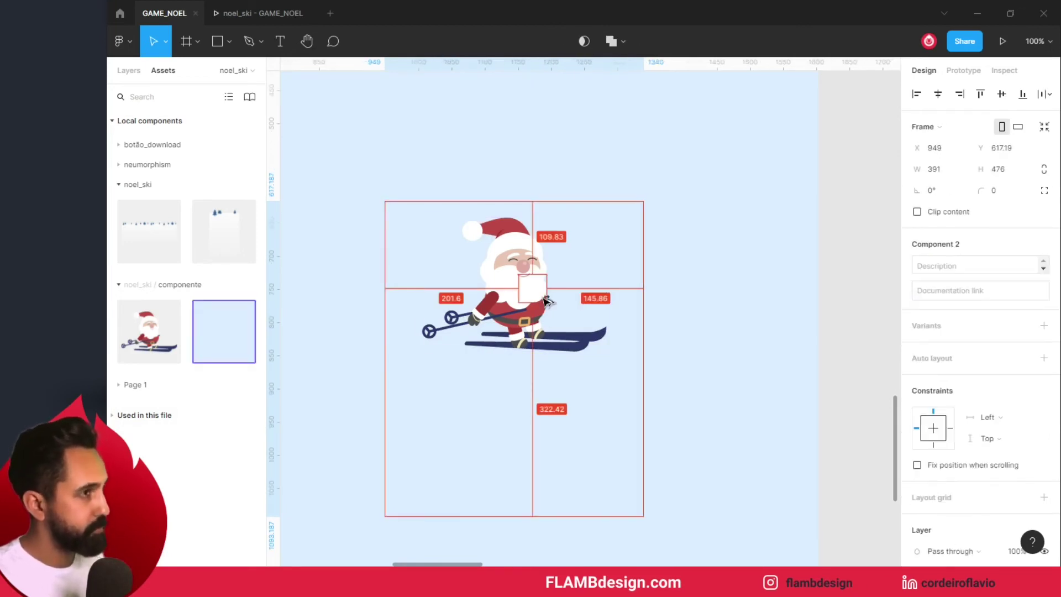
pyautogui.scroll(-3, 544, 300)
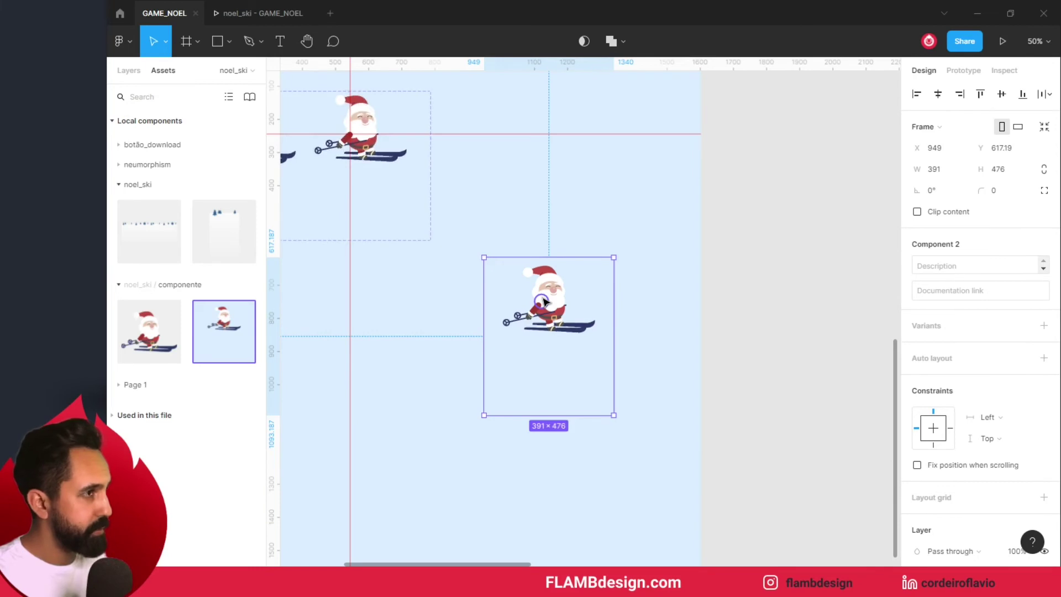
pyautogui.scroll(-3, 545, 302)
pyautogui.moveTo(544, 301); pyautogui.dragTo(450, 323)
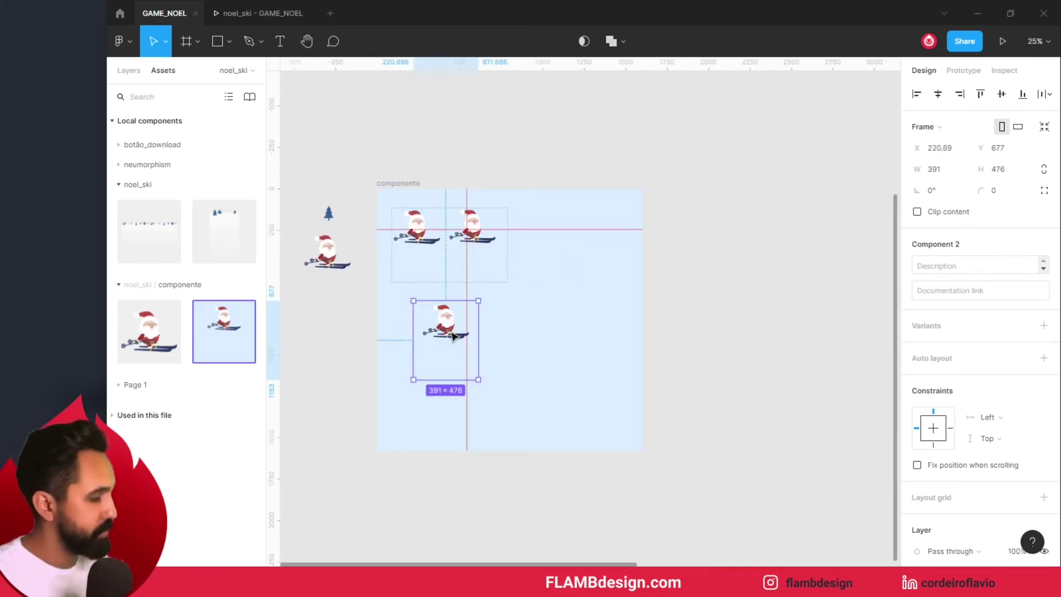
# Add a second variant to Component 2 and place it beside the first in a widened set
pyautogui.scroll(3, 450, 331)
pyautogui.hscroll(-1, 611, 364)
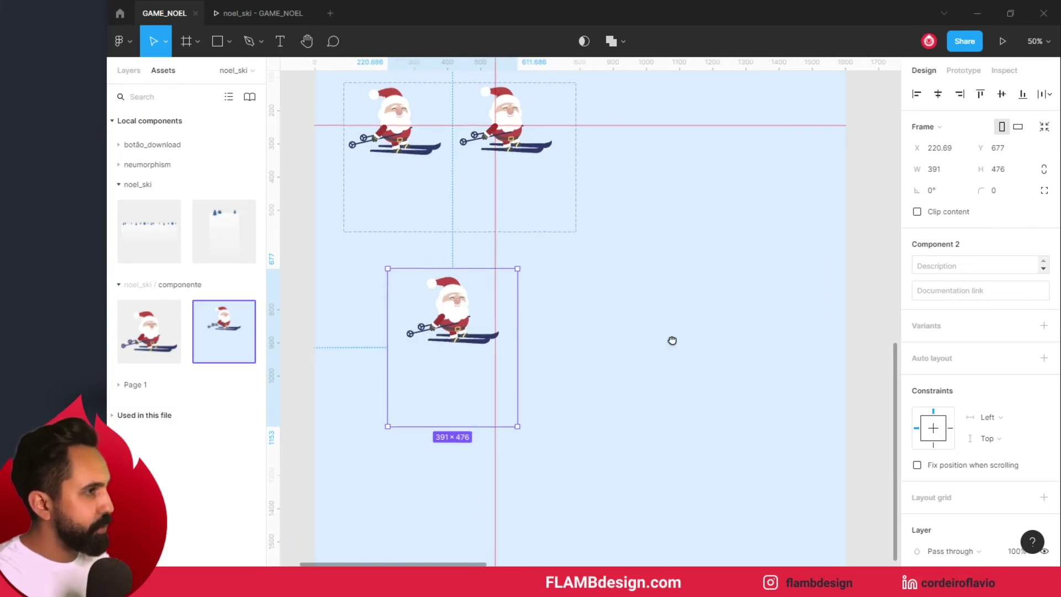
pyautogui.hscroll(-3, 664, 343)
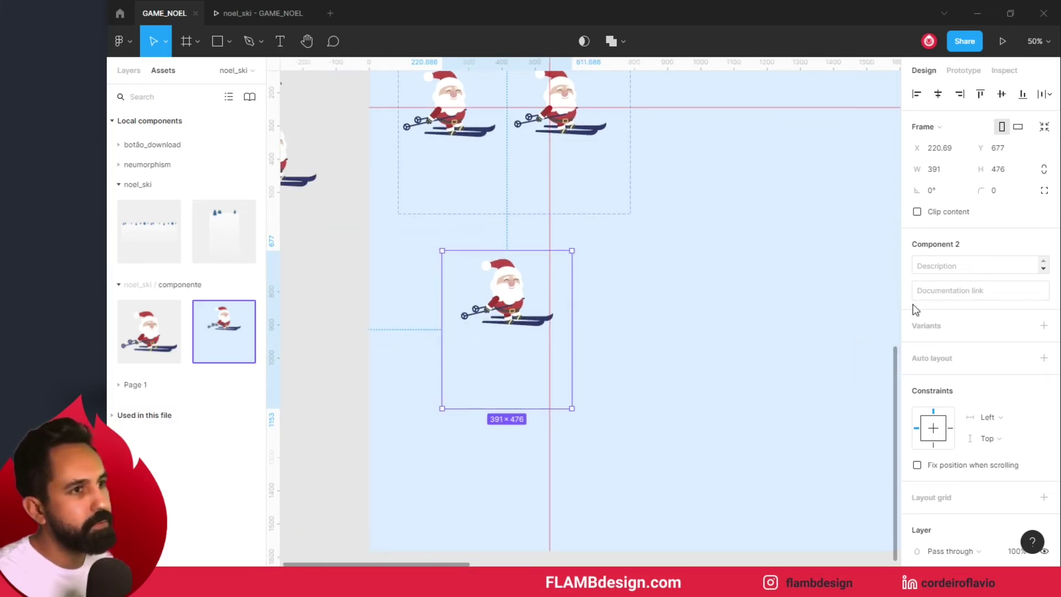
pyautogui.click(1044, 326)
pyautogui.moveTo(507, 413)
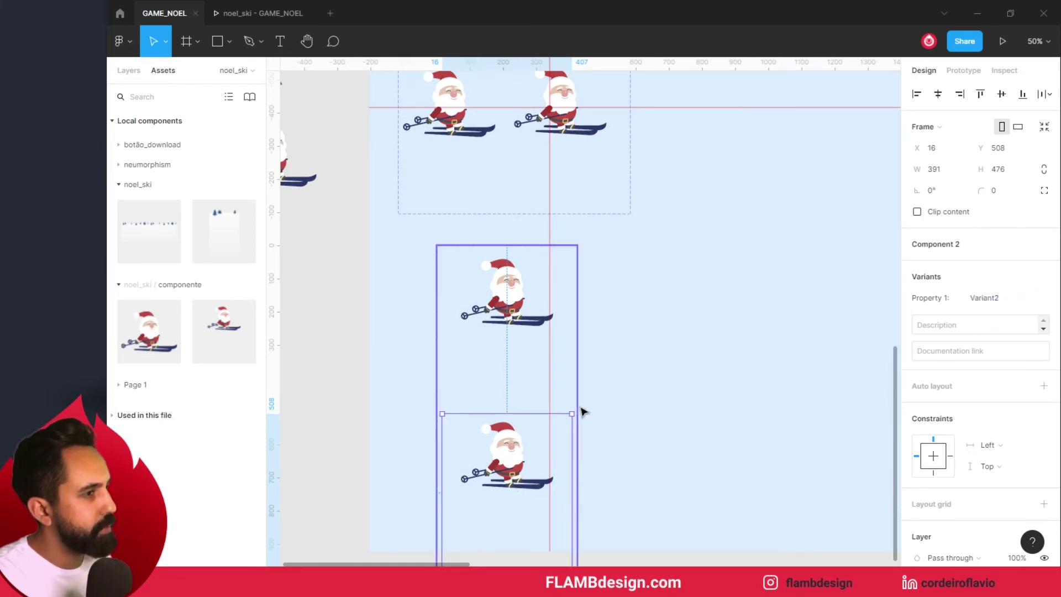
pyautogui.moveTo(578, 399); pyautogui.dragTo(721, 398)
pyautogui.moveTo(517, 455)
pyautogui.mouseDown()
pyautogui.moveTo(666, 316)
pyautogui.moveTo(652, 291)
pyautogui.mouseUp()
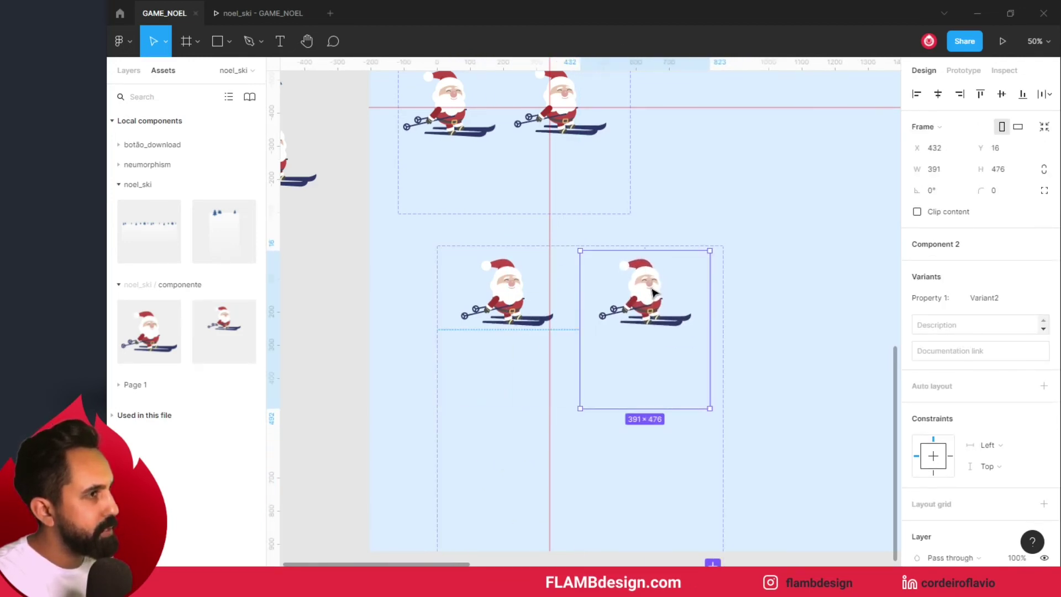
pyautogui.click(788, 394)
# Nudge the Variant2 Santa down and left with Shift+arrow and arrow keys
pyautogui.scroll(-1, 573, 363)
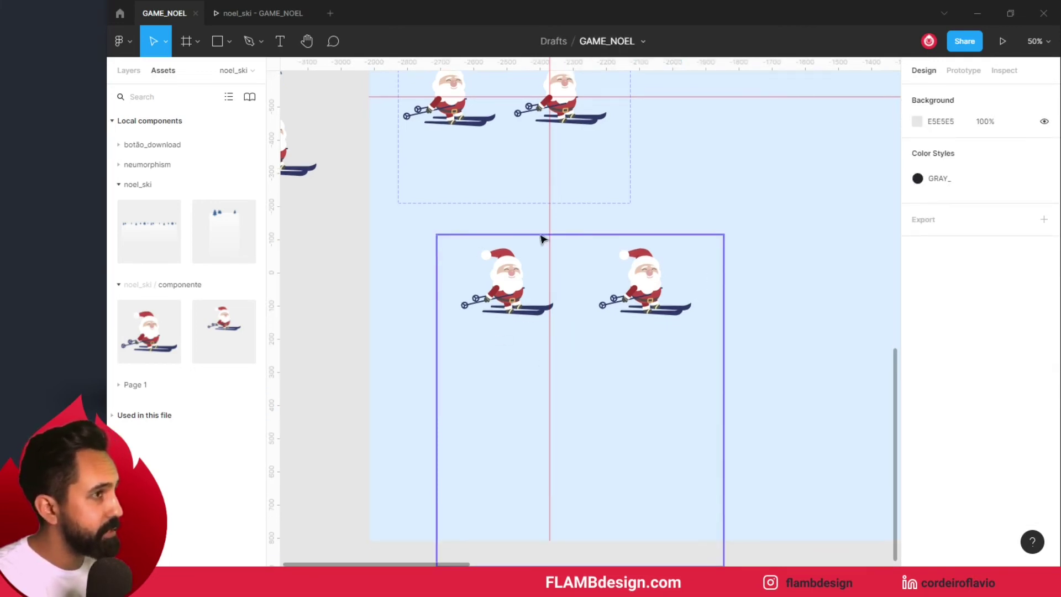
pyautogui.click(513, 303)
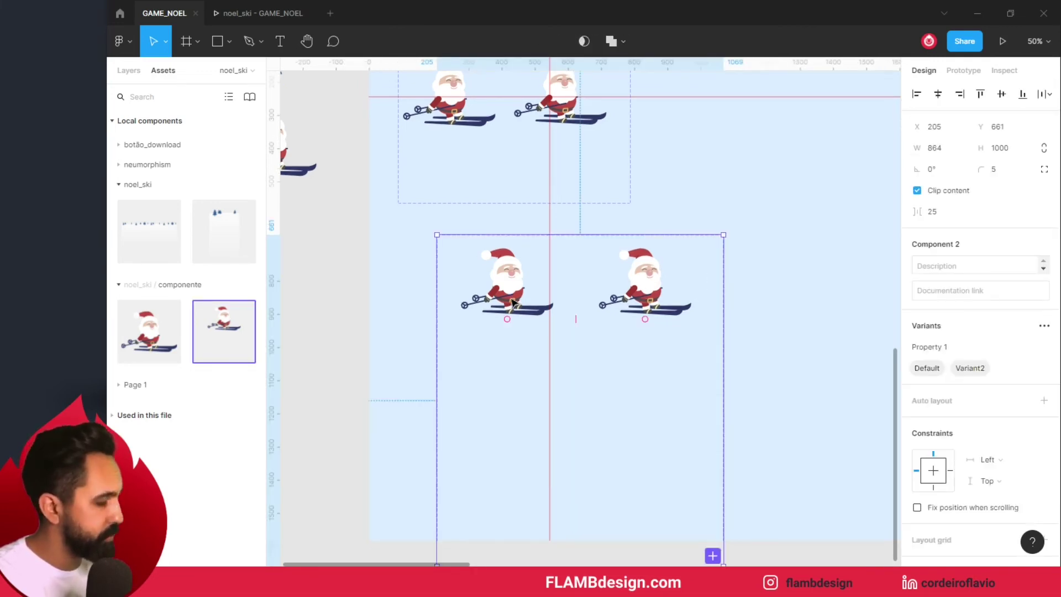
pyautogui.scroll(3, 510, 297)
pyautogui.moveTo(663, 293); pyautogui.dragTo(580, 293)
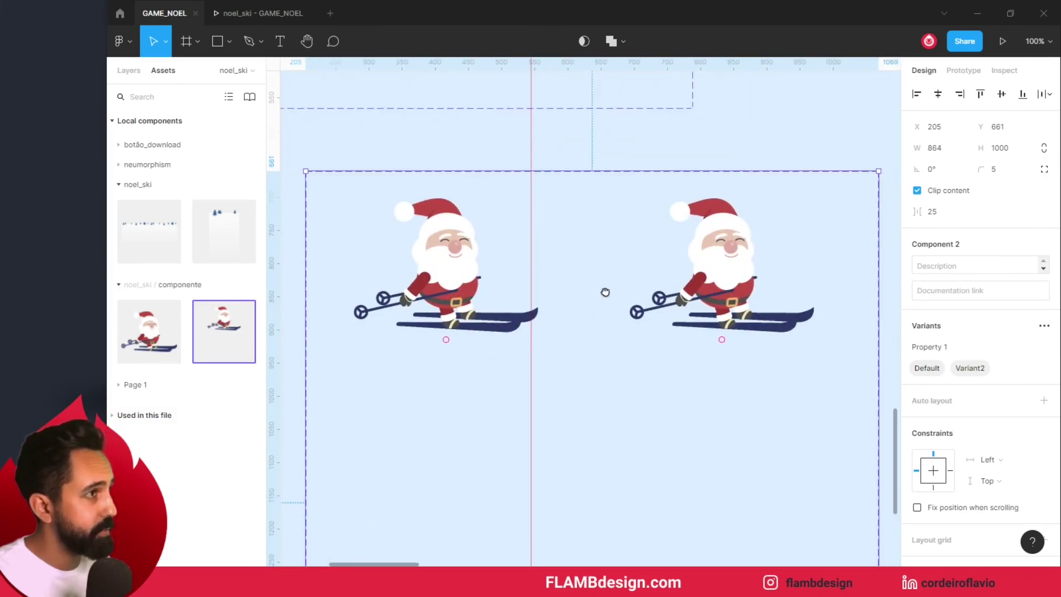
pyautogui.click(480, 307)
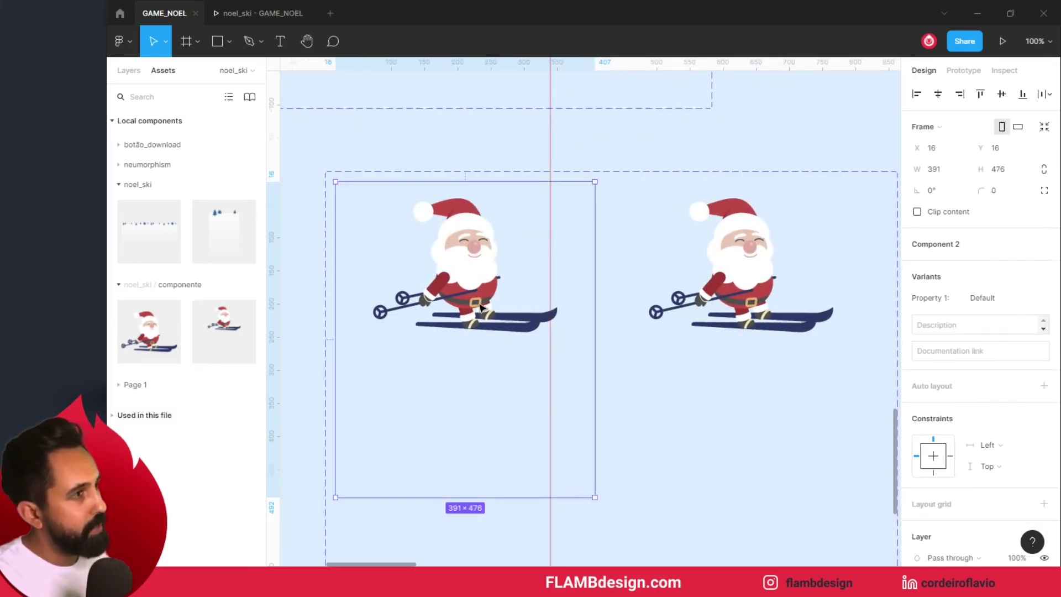
pyautogui.click(793, 326)
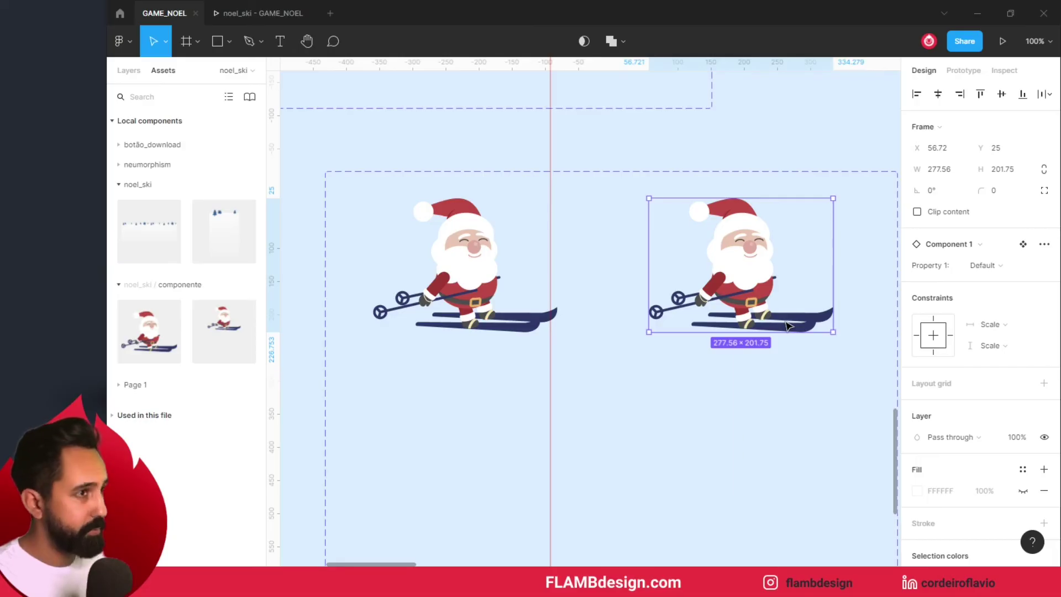
pyautogui.hotkey('shift', 'Down')
pyautogui.hotkey('shift', 'Down')
pyautogui.hotkey('shift', 'Down')
pyautogui.hotkey('shift', 'Down')
pyautogui.hotkey('shift', 'Down')
pyautogui.hotkey('shift', 'Down')
pyautogui.hotkey('shift', 'Down')
pyautogui.hotkey('shift', 'Down')
pyautogui.hotkey('shift', 'Down')
pyautogui.press('Down')
pyautogui.press('Down')
pyautogui.press('Down')
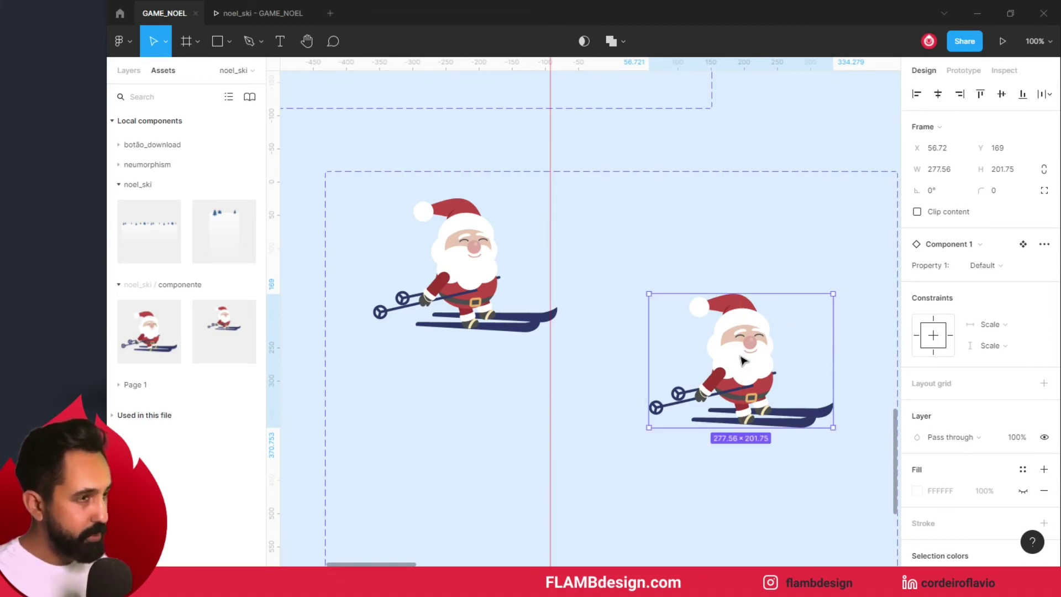
pyautogui.hotkey('shift', 'Left')
pyautogui.hotkey('shift', 'Left')
pyautogui.hotkey('shift', 'Left')
pyautogui.hotkey('shift', 'Left')
pyautogui.hotkey('shift', 'Left')
pyautogui.press('Left')
pyautogui.press('Left')
pyautogui.press('Left')
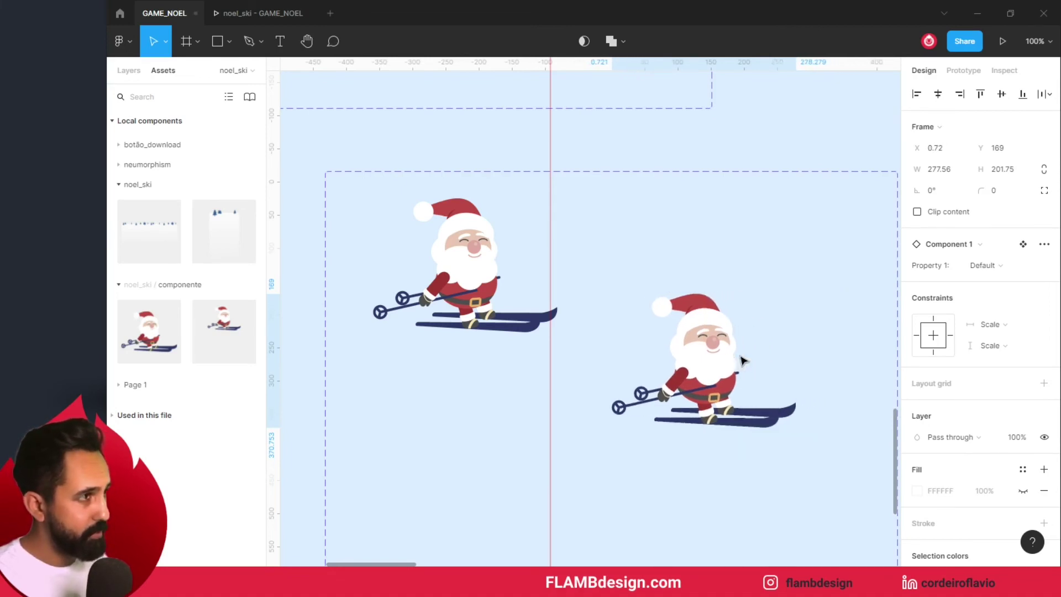
pyautogui.scroll(5, 728, 197)
pyautogui.hscroll(7, 729, 197)
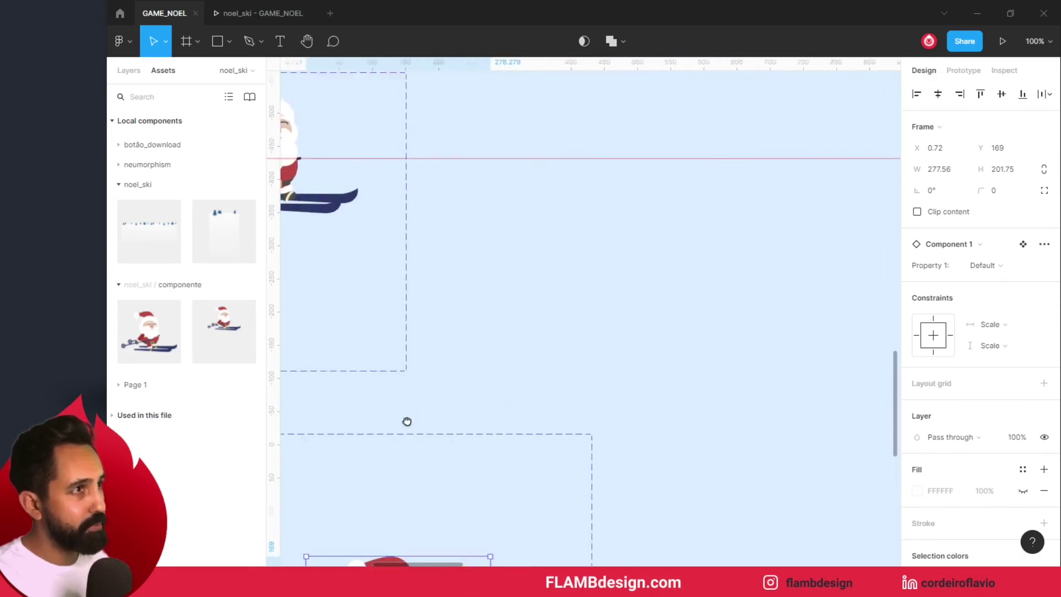
# Check the running prototype, then scale the Variant2 Santa up to about 325×236
pyautogui.click(281, 15)
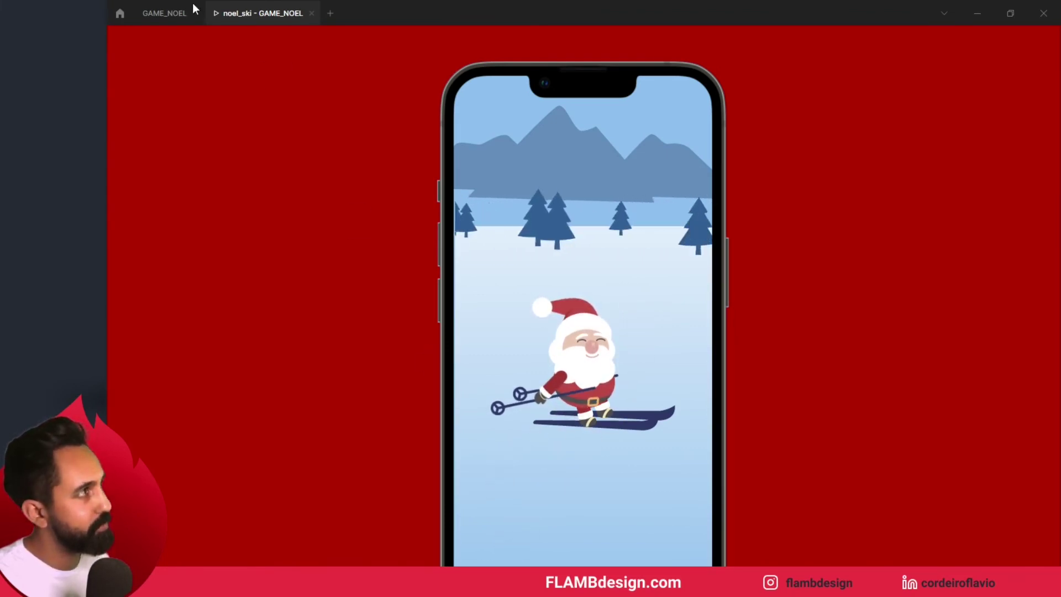
pyautogui.click(174, 15)
pyautogui.press('-')
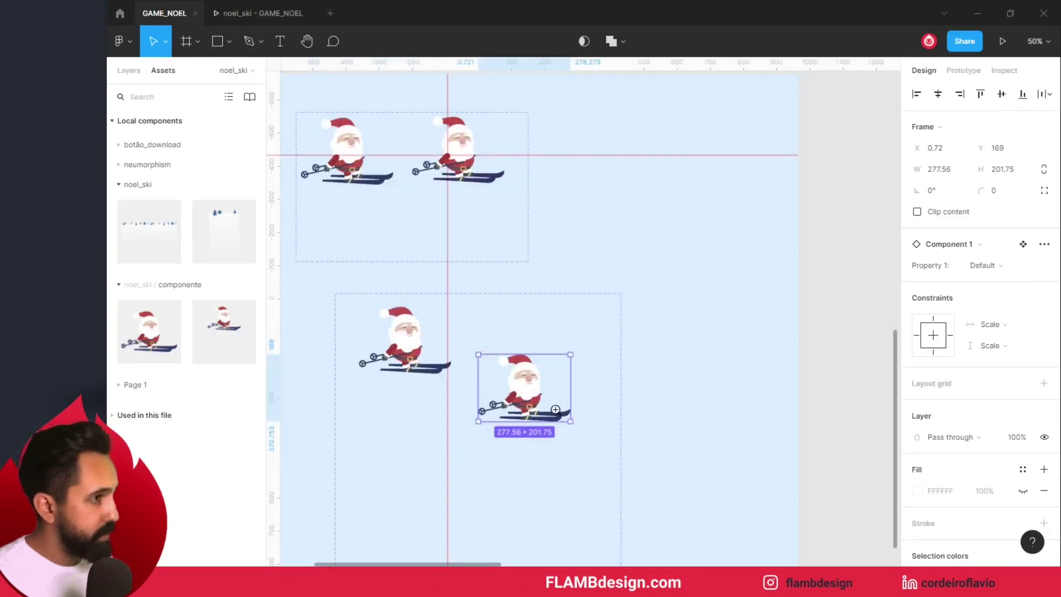
pyautogui.moveTo(572, 420); pyautogui.dragTo(579, 426)
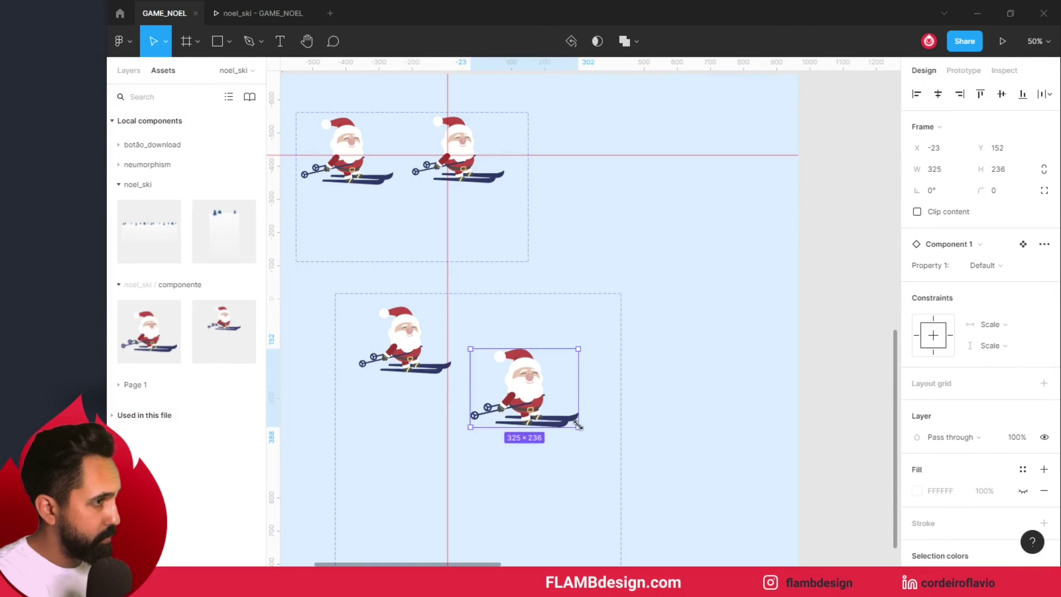
pyautogui.click(729, 396)
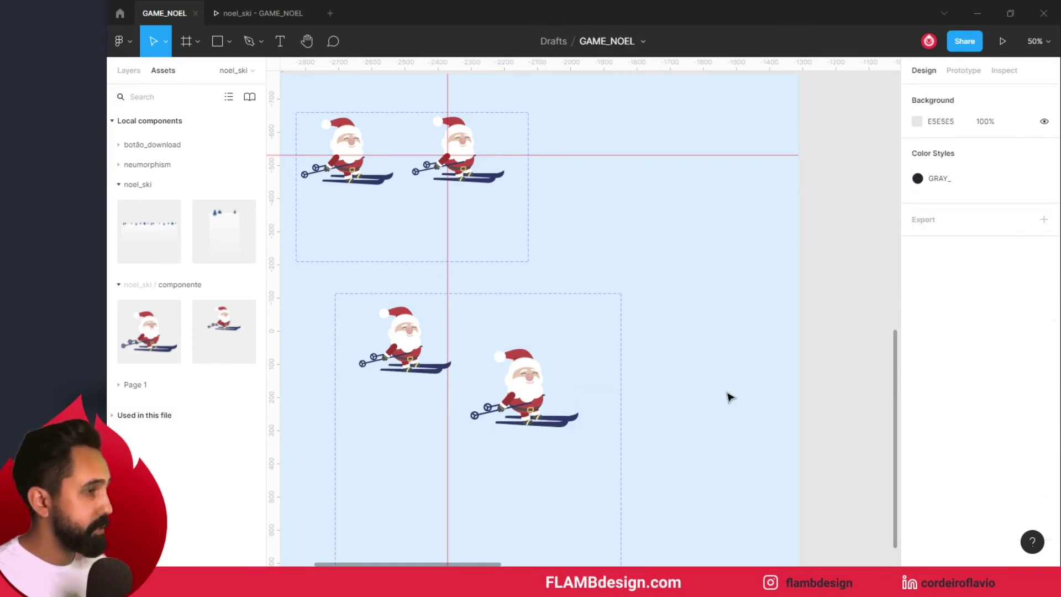
# Connect the default Santa variant to Variant2, first trying a key (Up) trigger
pyautogui.click(964, 70)
pyautogui.click(384, 370)
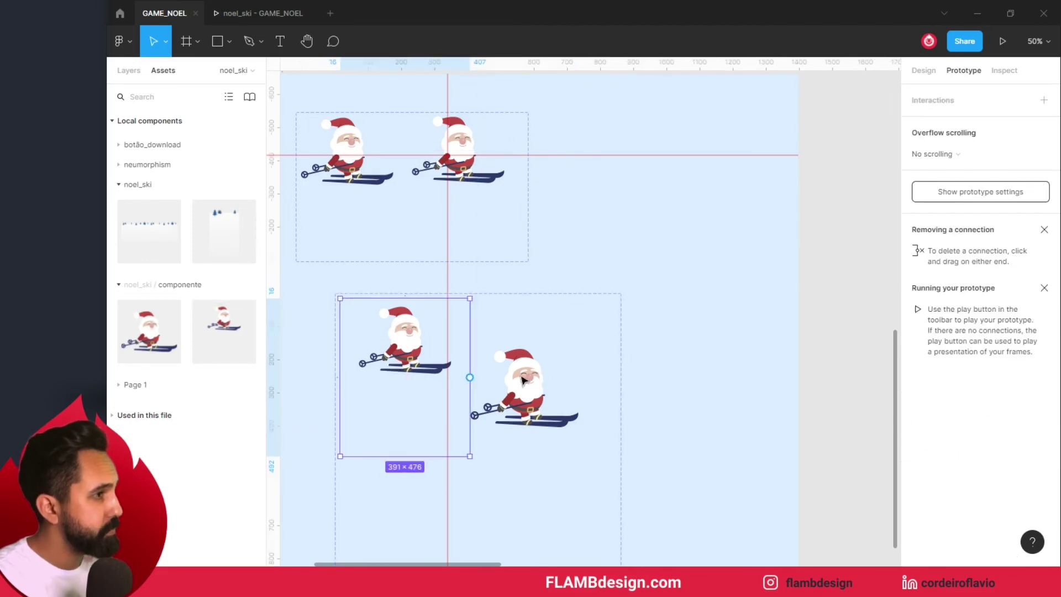
pyautogui.moveTo(470, 380); pyautogui.dragTo(492, 314)
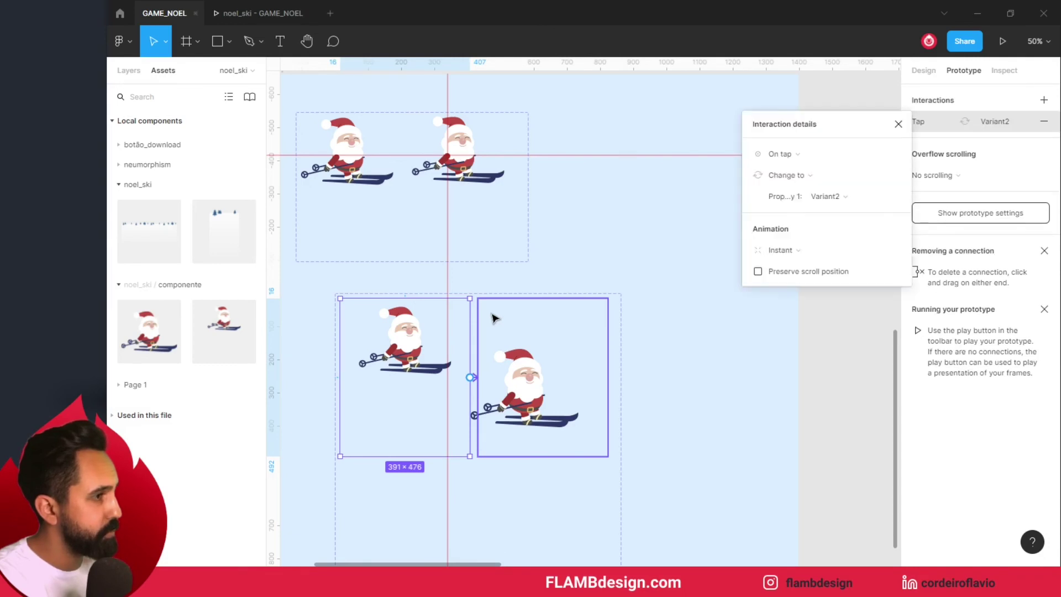
pyautogui.click(799, 157)
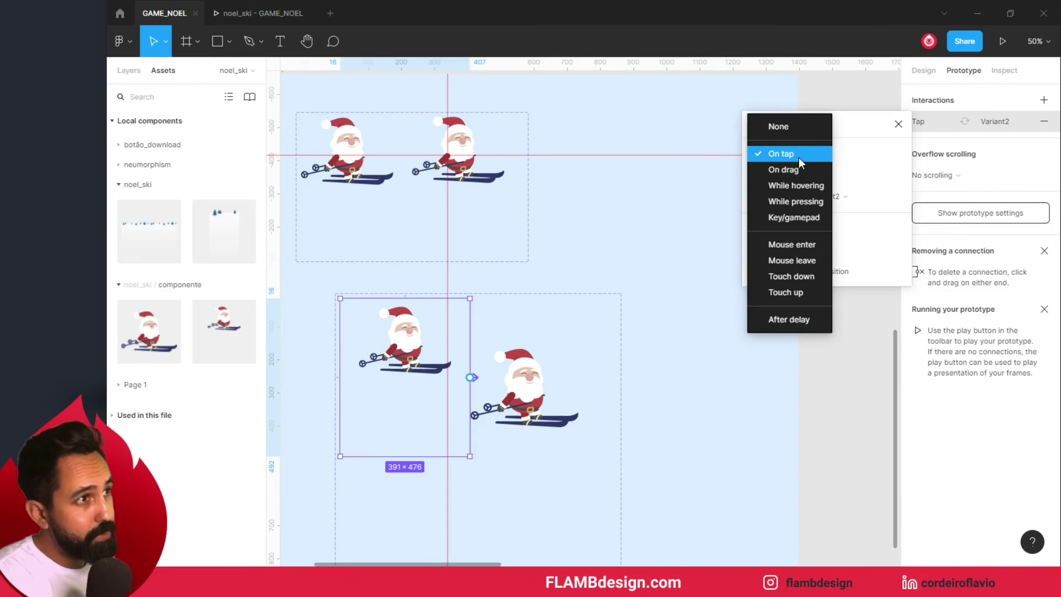
pyautogui.click(805, 217)
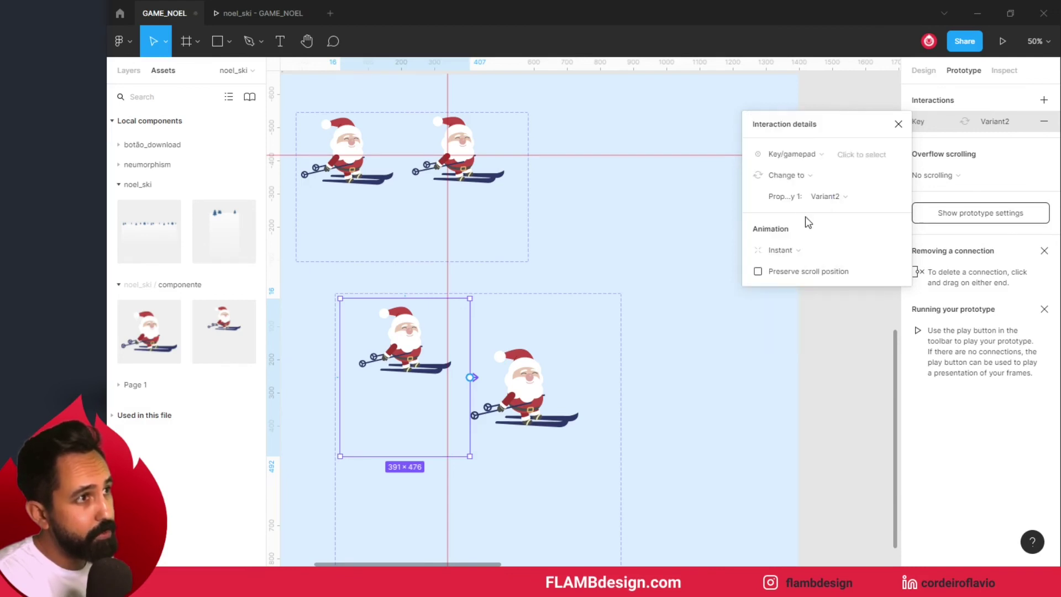
pyautogui.click(859, 165)
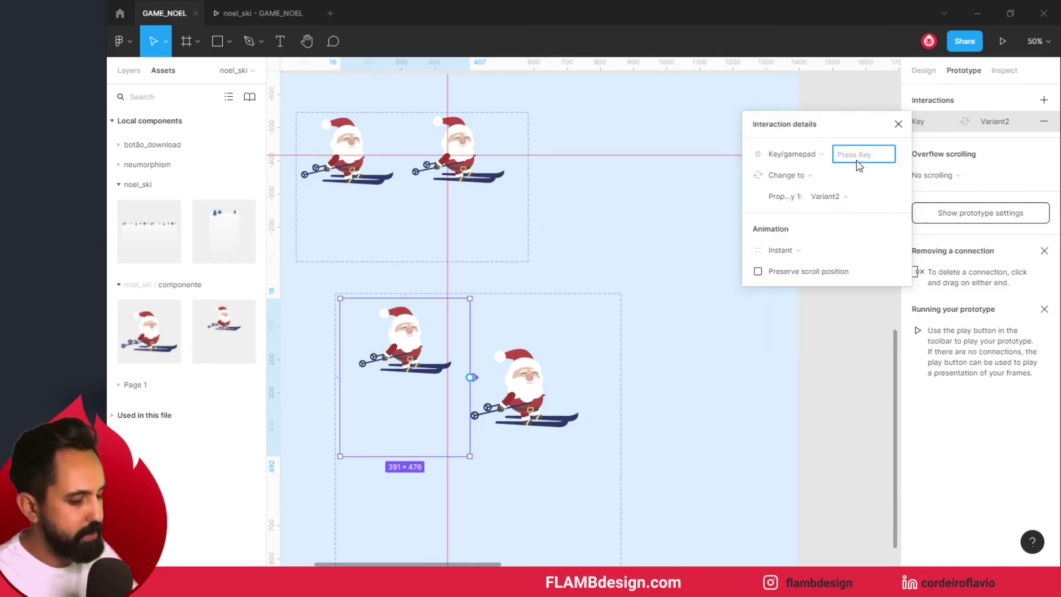
pyautogui.press('Up')
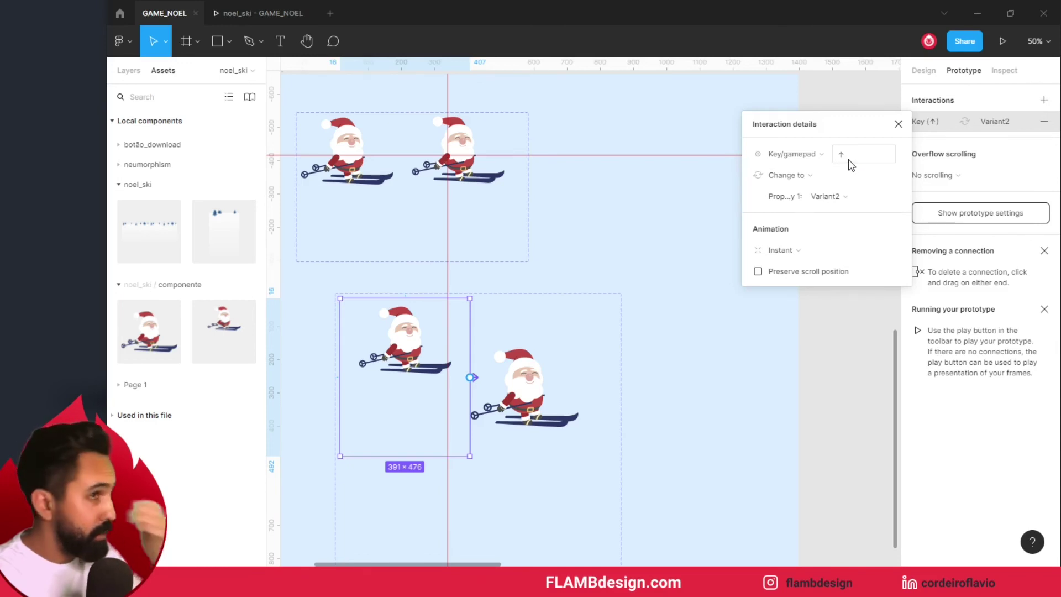
# Set the interaction to Touch down with a linear 500ms Smart animate transition
pyautogui.click(810, 158)
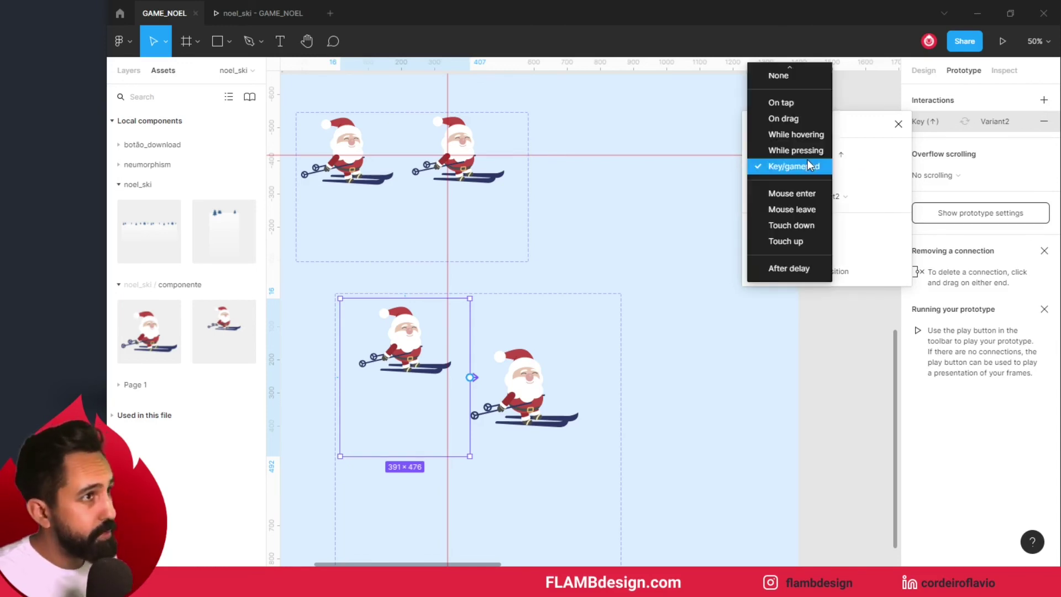
pyautogui.click(785, 226)
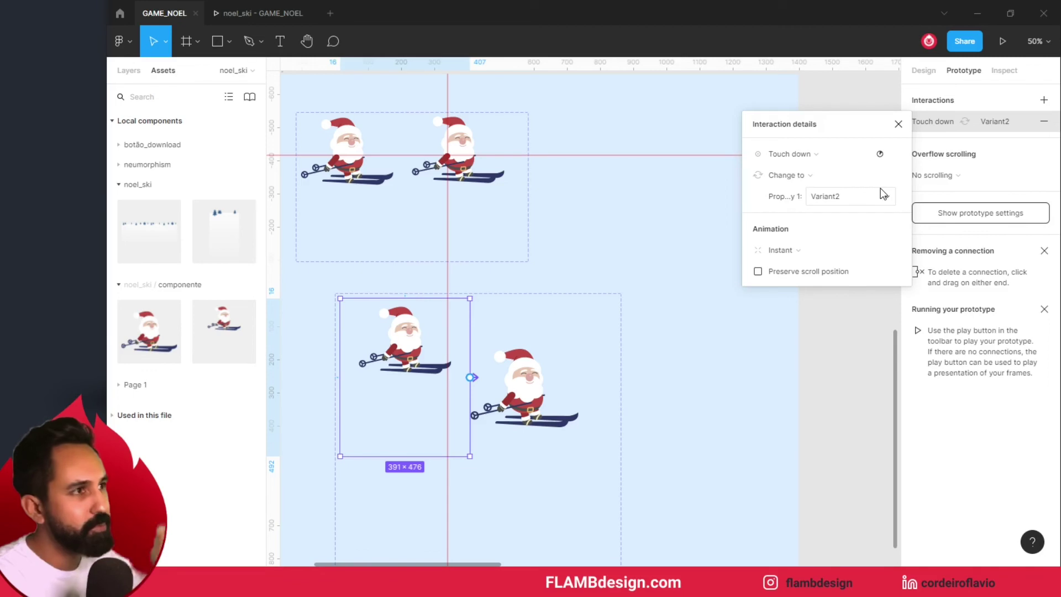
pyautogui.click(790, 256)
pyautogui.click(788, 281)
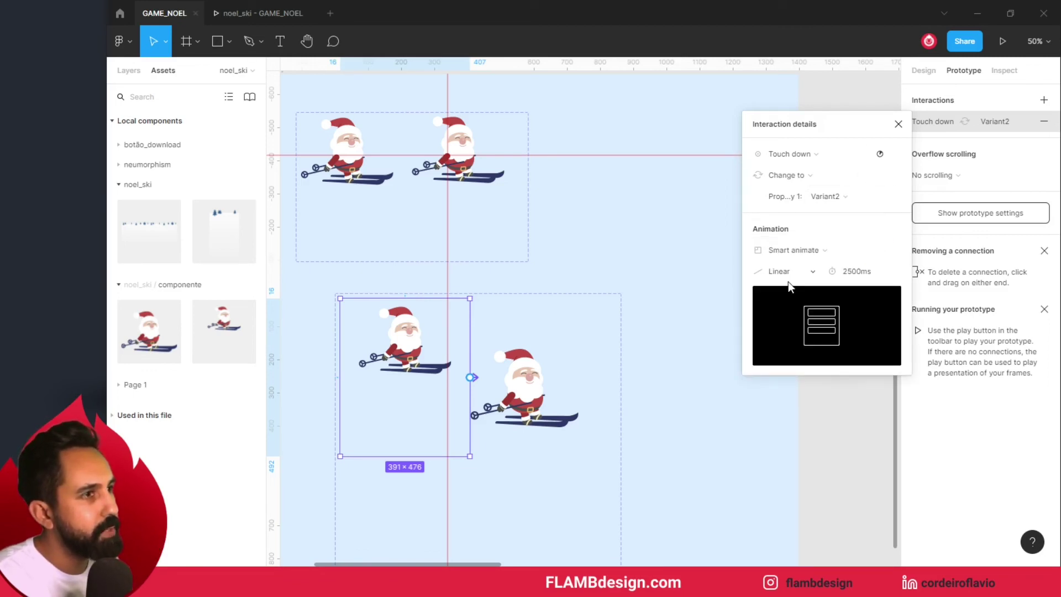
pyautogui.click(856, 272)
pyautogui.write('00')
pyautogui.press('Return')
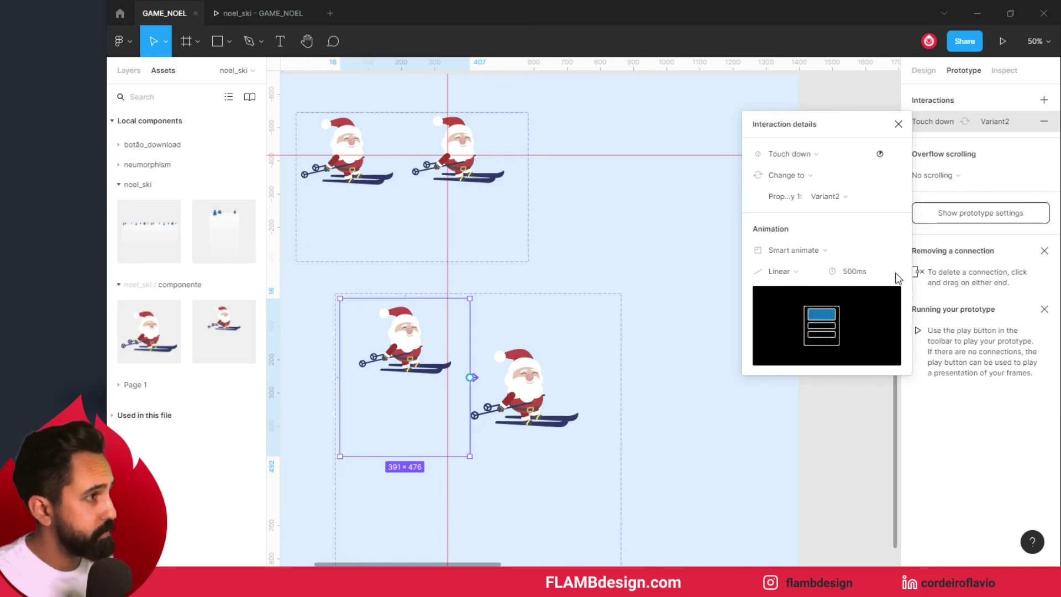
pyautogui.click(660, 271)
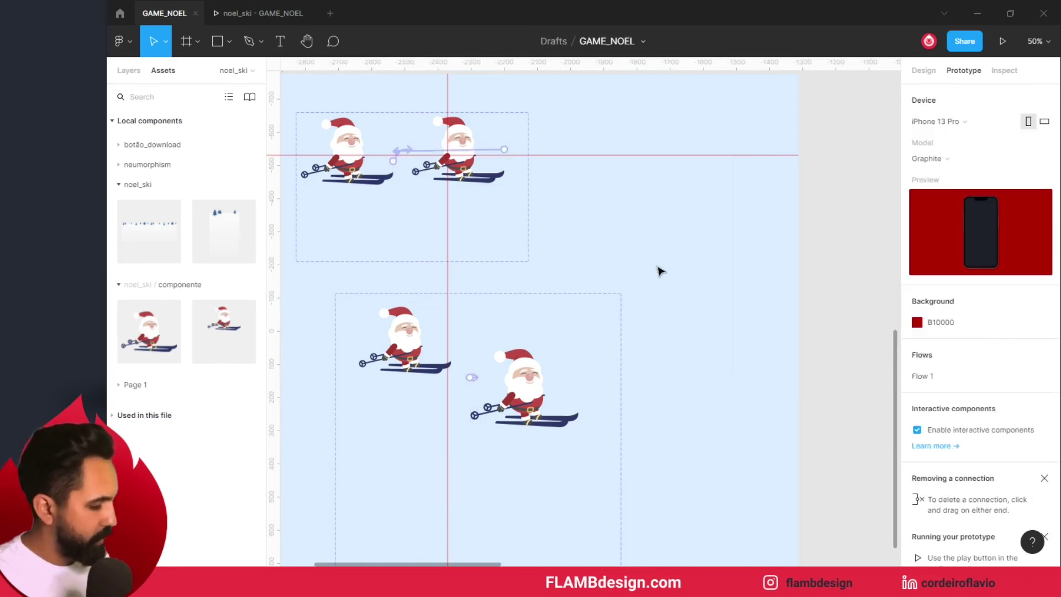
# Move the old Santa out of the MOBILE frame and delete it
pyautogui.press('-')
pyautogui.press('-')
pyautogui.moveTo(688, 238); pyautogui.dragTo(621, 352)
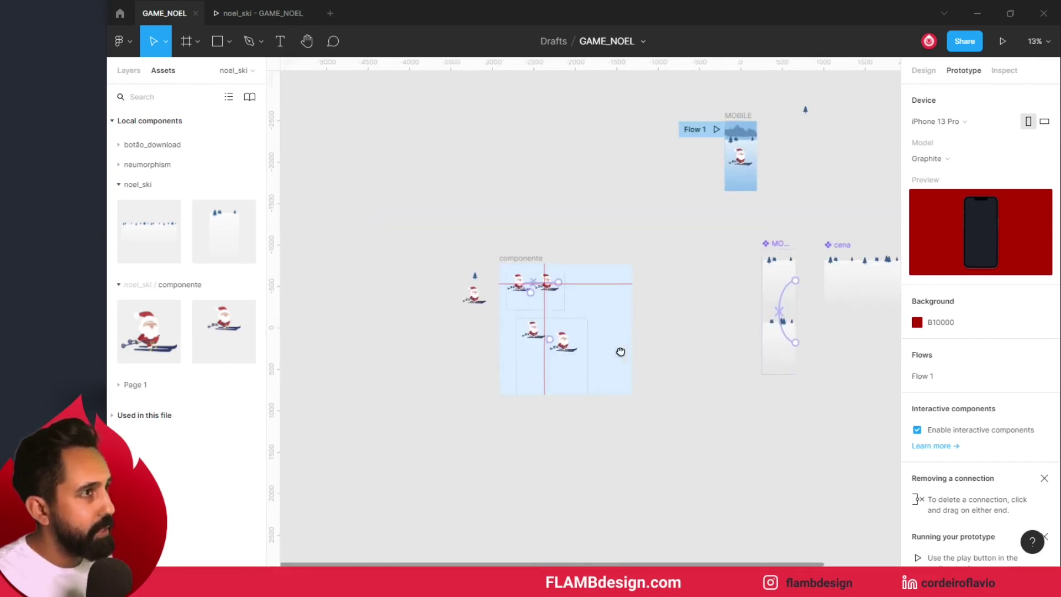
pyautogui.click(680, 264)
pyautogui.keyDown('ctrl'); pyautogui.scroll(5, 684, 270); pyautogui.keyUp('ctrl')
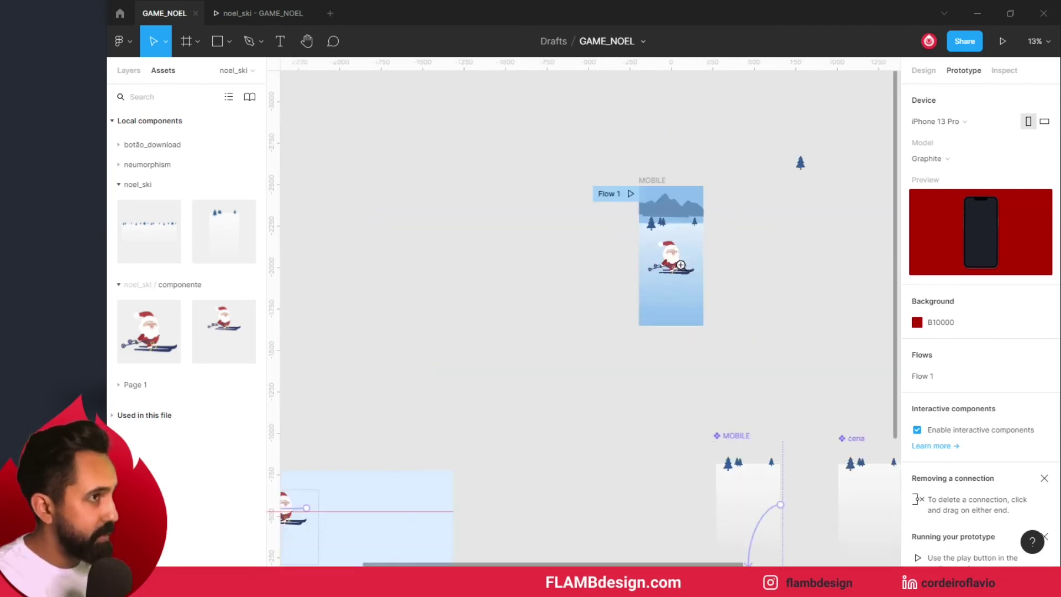
pyautogui.moveTo(666, 255); pyautogui.dragTo(504, 286)
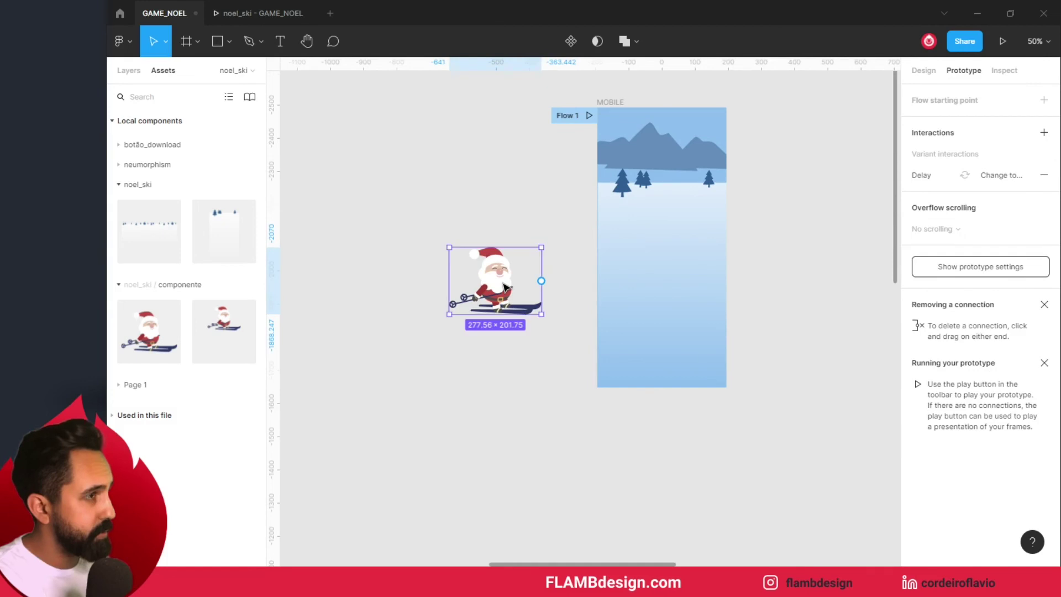
pyautogui.press('Delete')
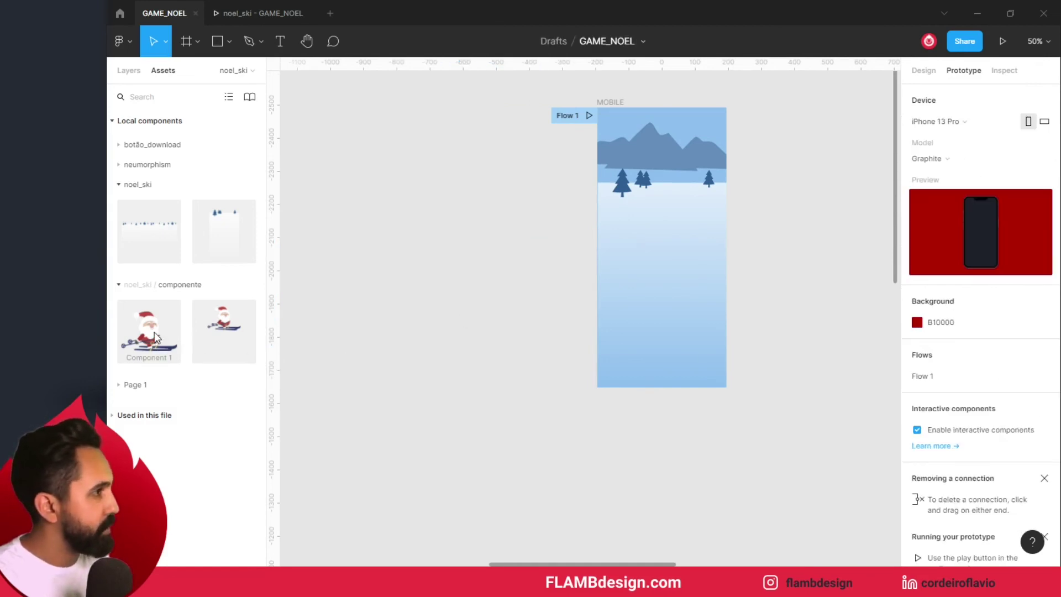
# Place a Component 2 Santa just below the mountains in the MOBILE frame and open the preview
pyautogui.click(220, 333)
pyautogui.moveTo(657, 262); pyautogui.dragTo(661, 258)
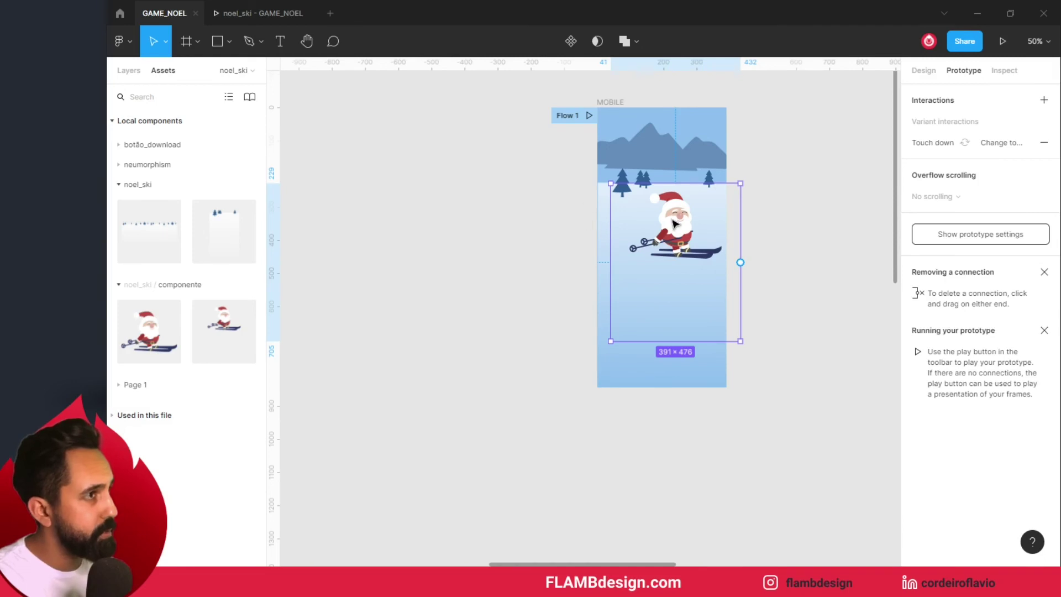
pyautogui.moveTo(675, 224); pyautogui.dragTo(660, 237)
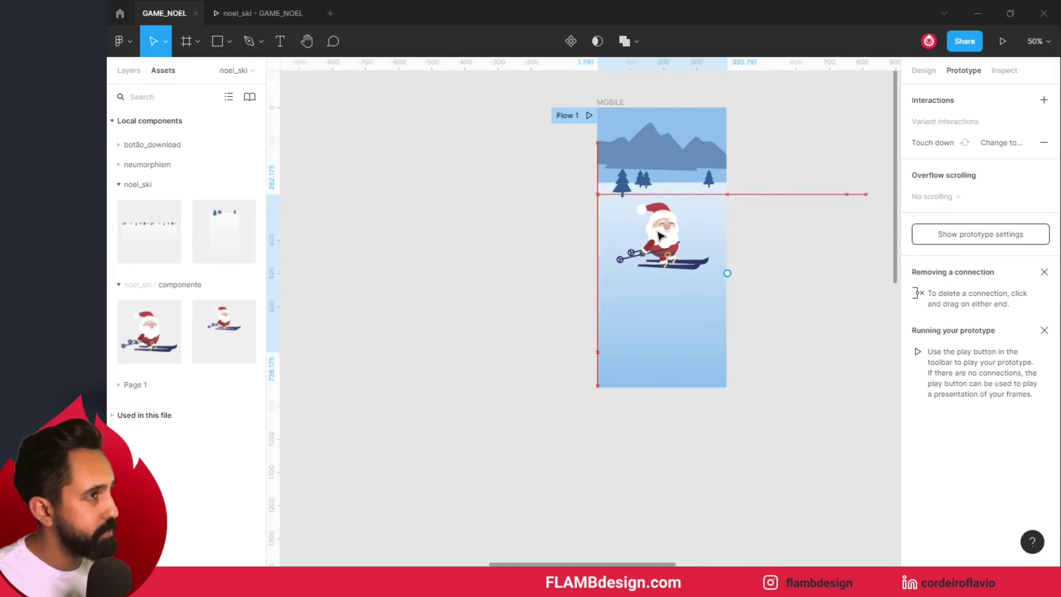
pyautogui.moveTo(660, 236); pyautogui.dragTo(659, 213)
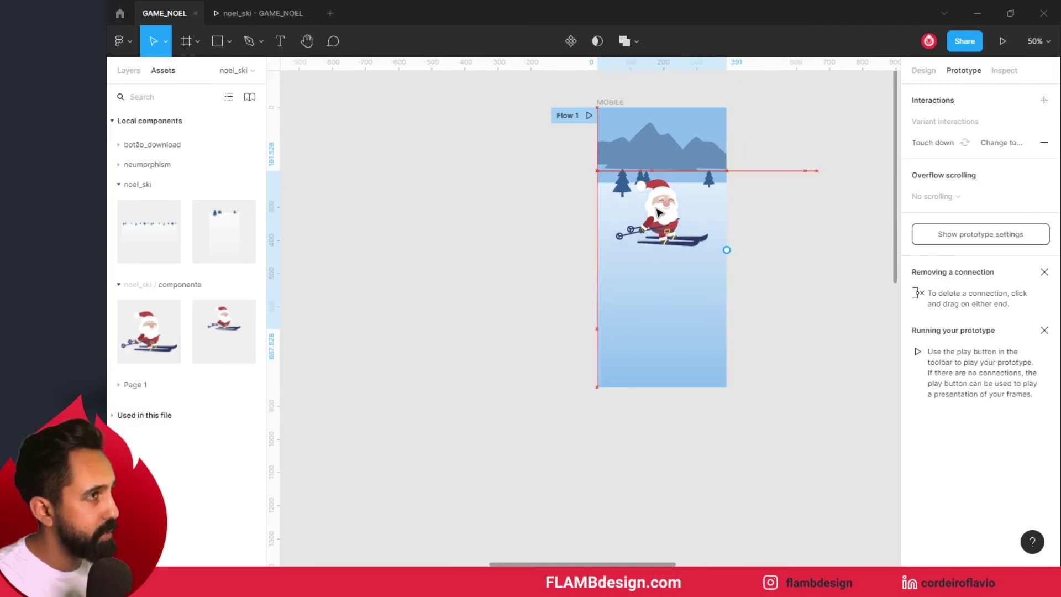
pyautogui.moveTo(659, 213); pyautogui.dragTo(659, 222)
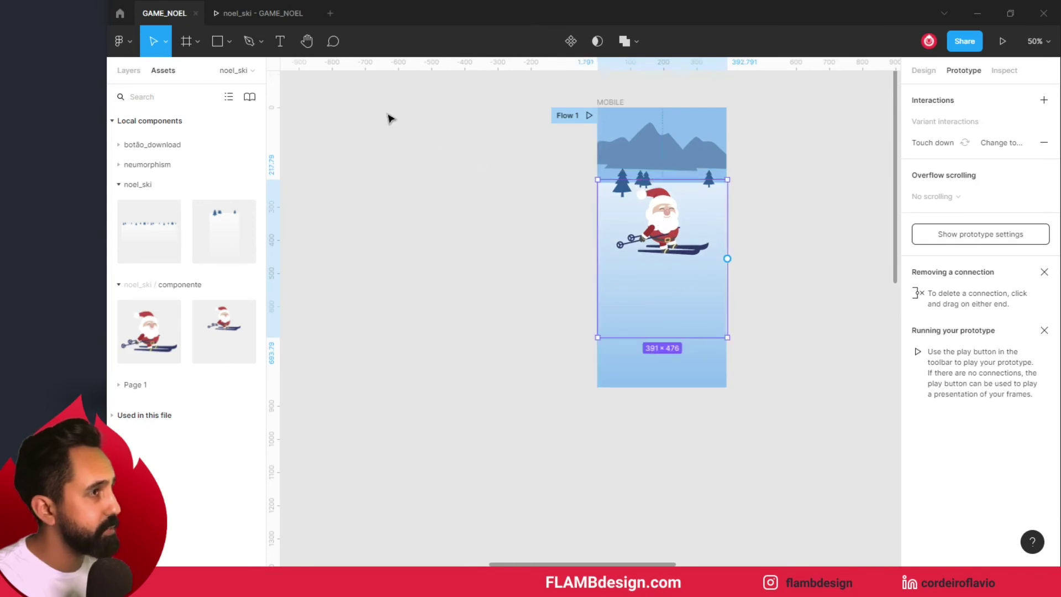
pyautogui.click(262, 15)
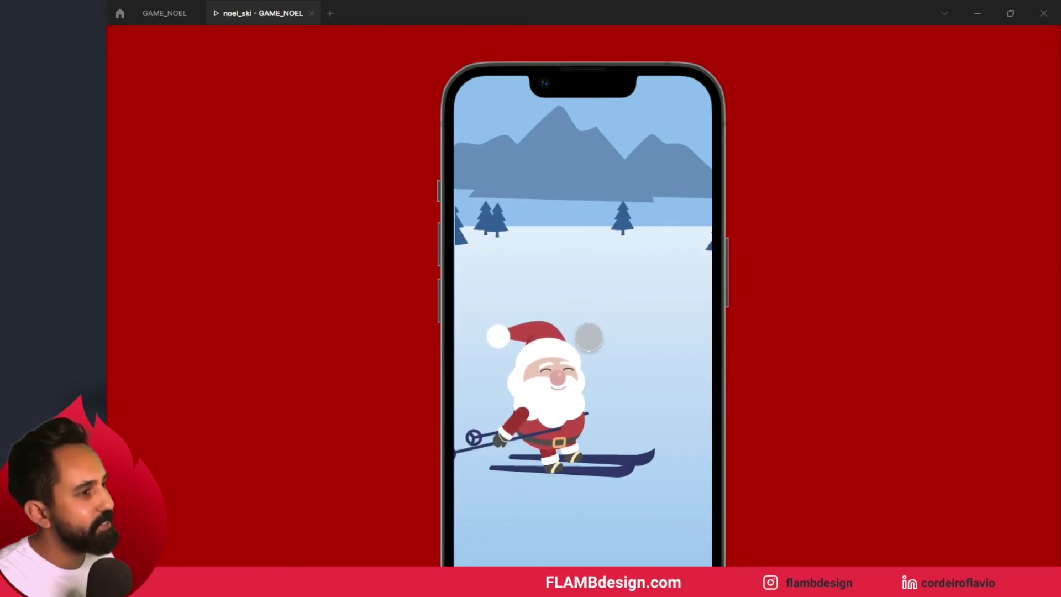
# Tap Santa in the prototype preview to test the variant switch
pyautogui.click(596, 326)
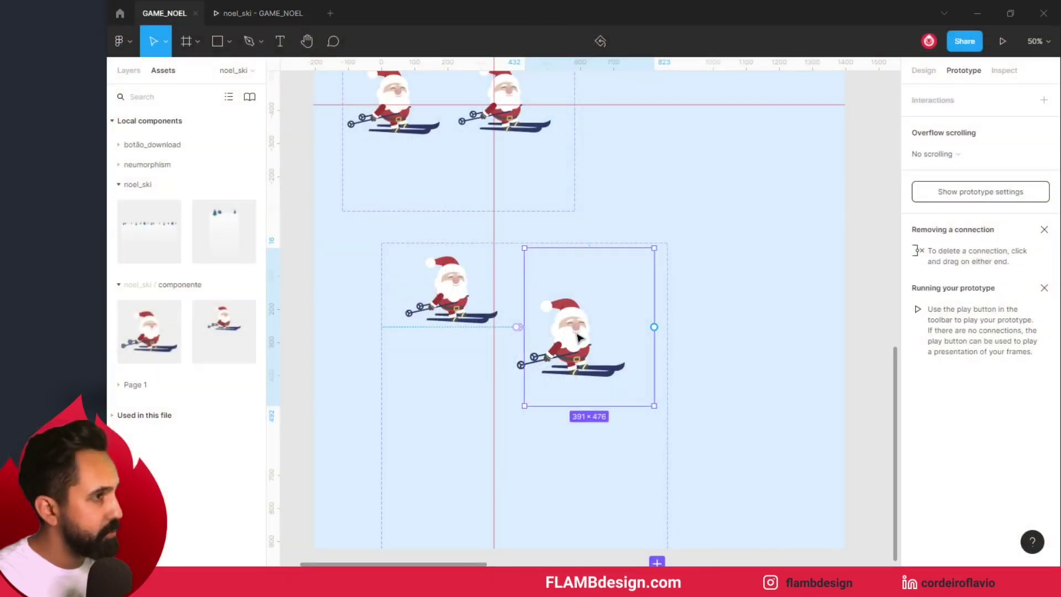
# Link Variant2 back to Default on Touch down with ease in and out over 600ms
pyautogui.click(923, 71)
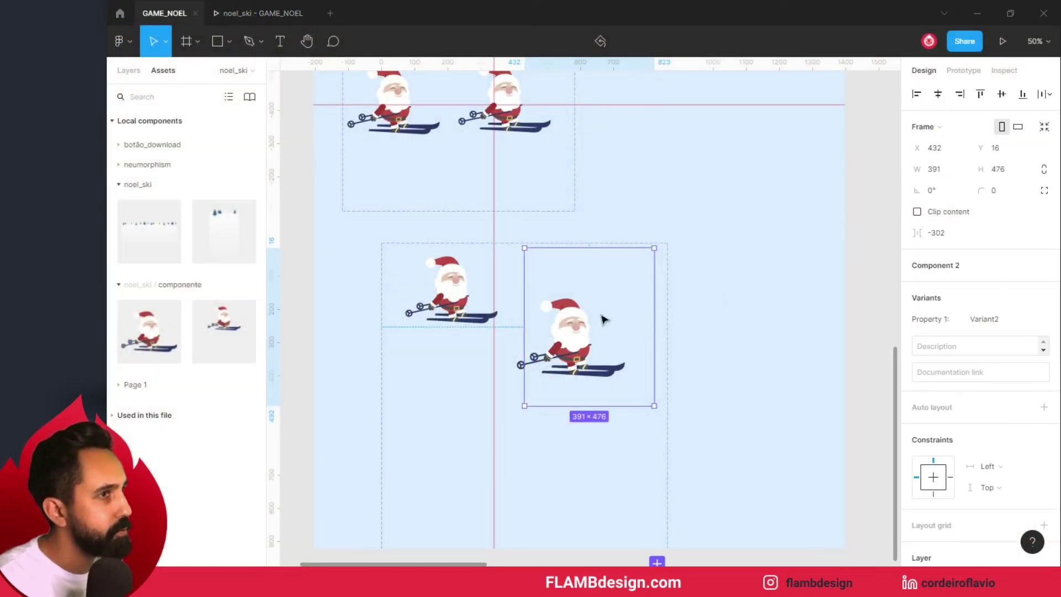
pyautogui.click(974, 71)
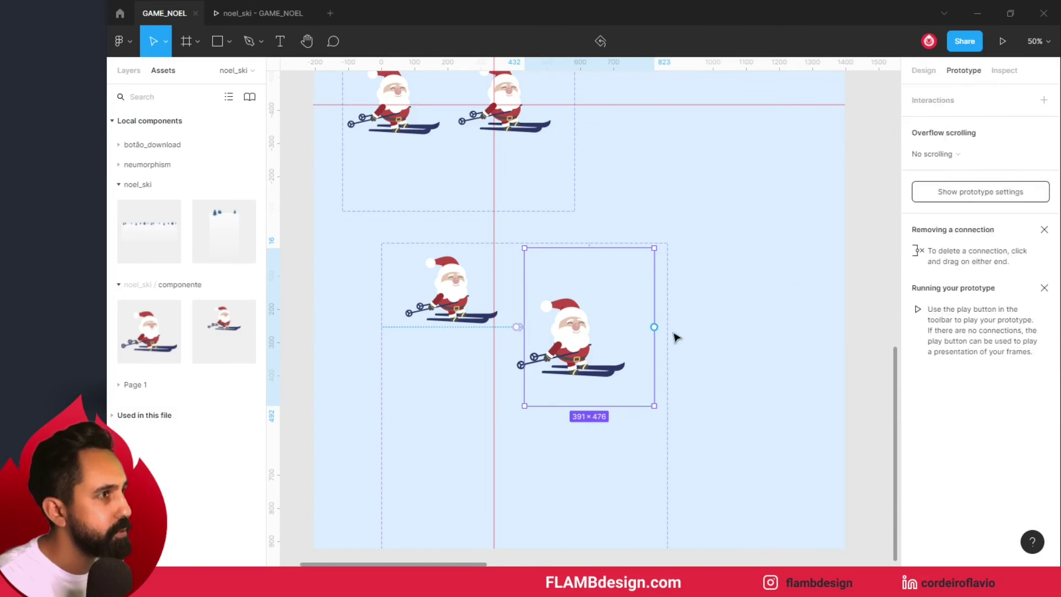
pyautogui.moveTo(655, 327); pyautogui.dragTo(505, 310)
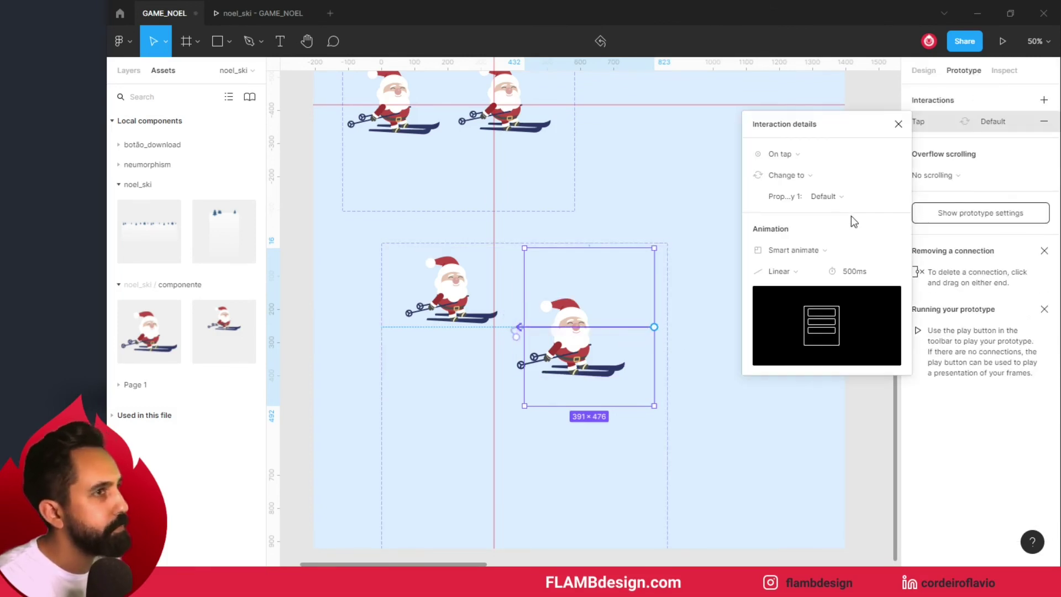
pyautogui.click(782, 154)
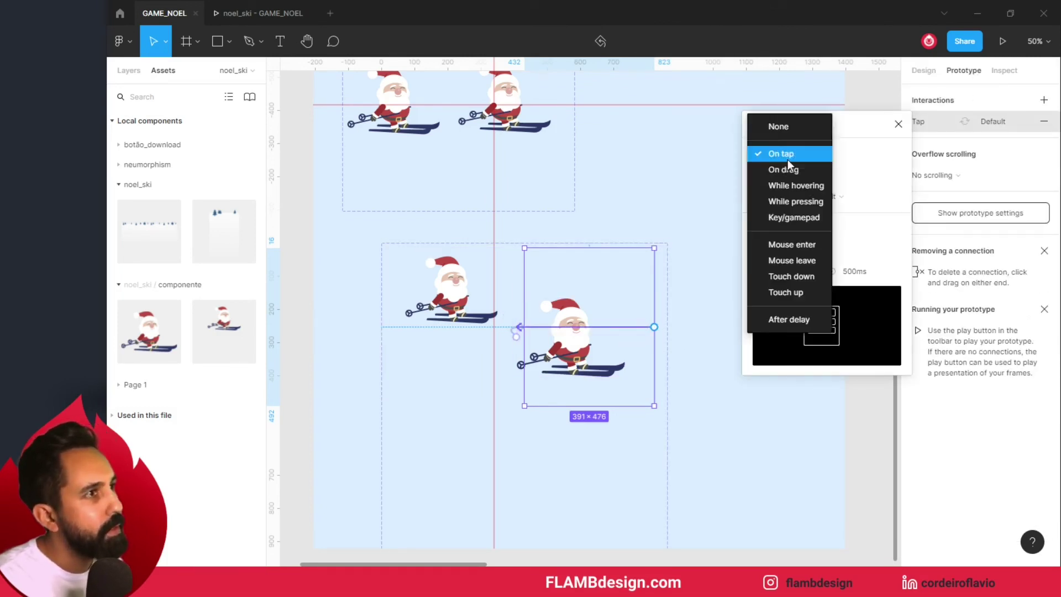
pyautogui.click(794, 277)
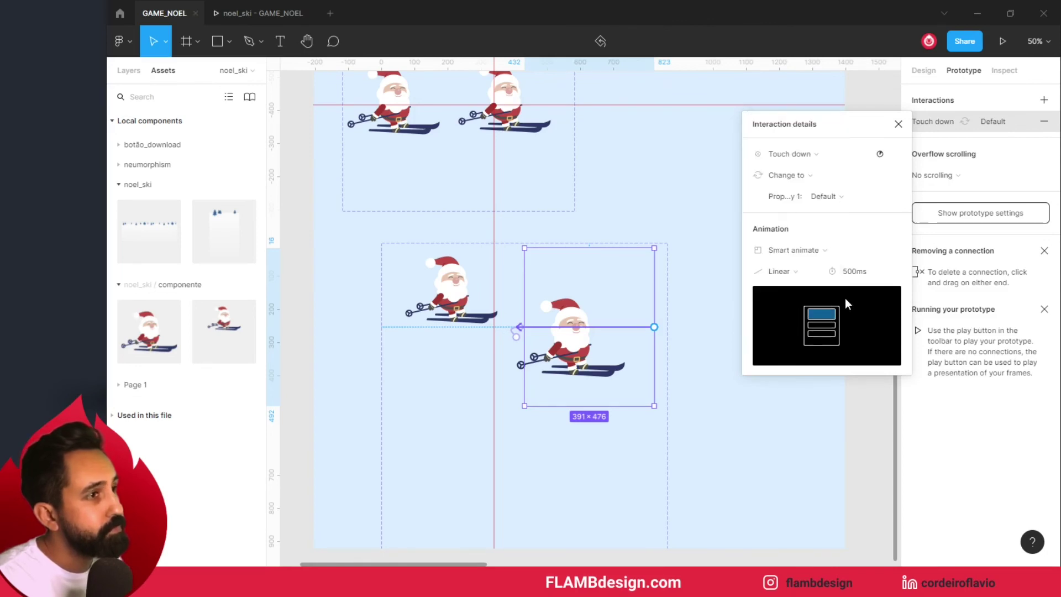
pyautogui.click(799, 274)
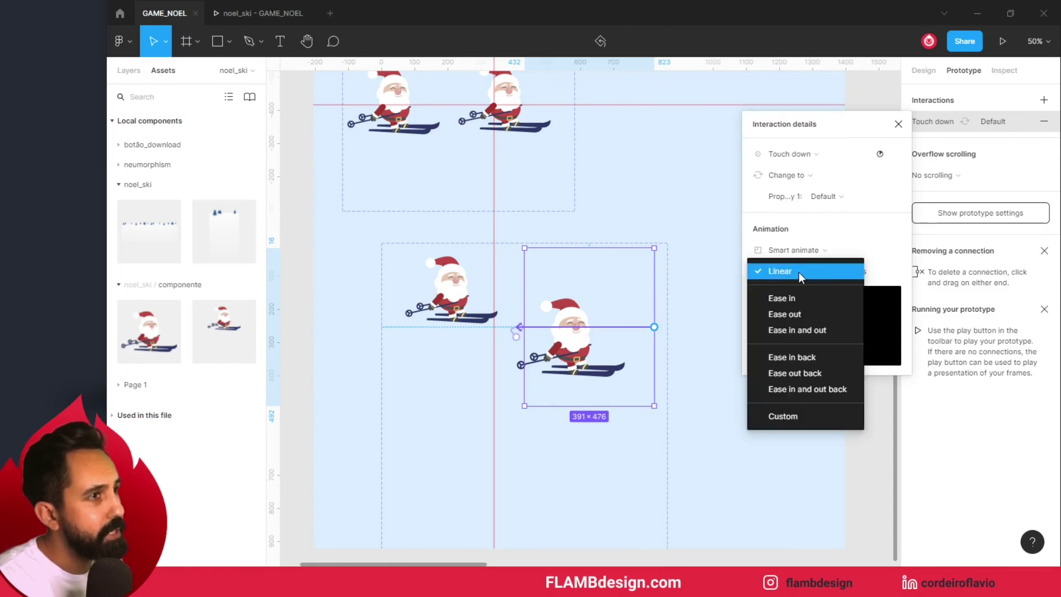
pyautogui.click(802, 330)
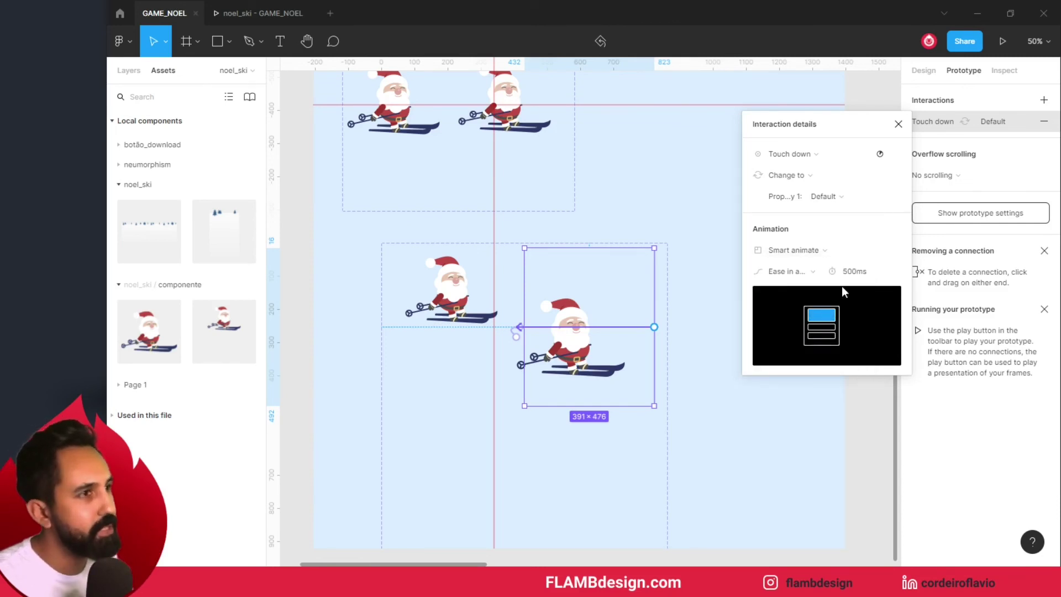
pyautogui.click(851, 274)
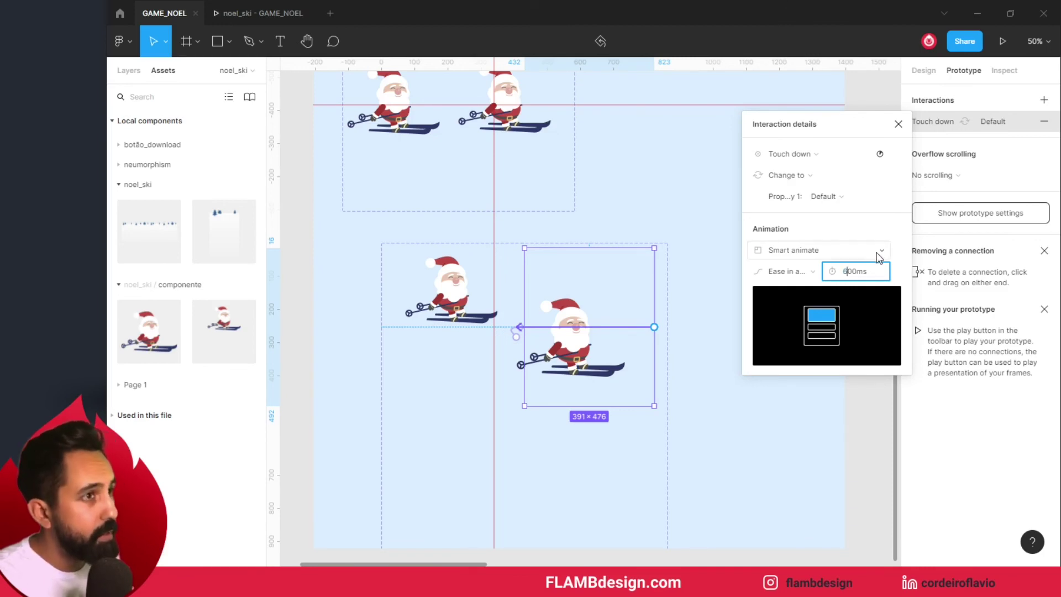
pyautogui.click(881, 252)
# Give the Default variant's transition ease in and out easing and a 600ms duration
pyautogui.click(889, 274)
pyautogui.click(463, 303)
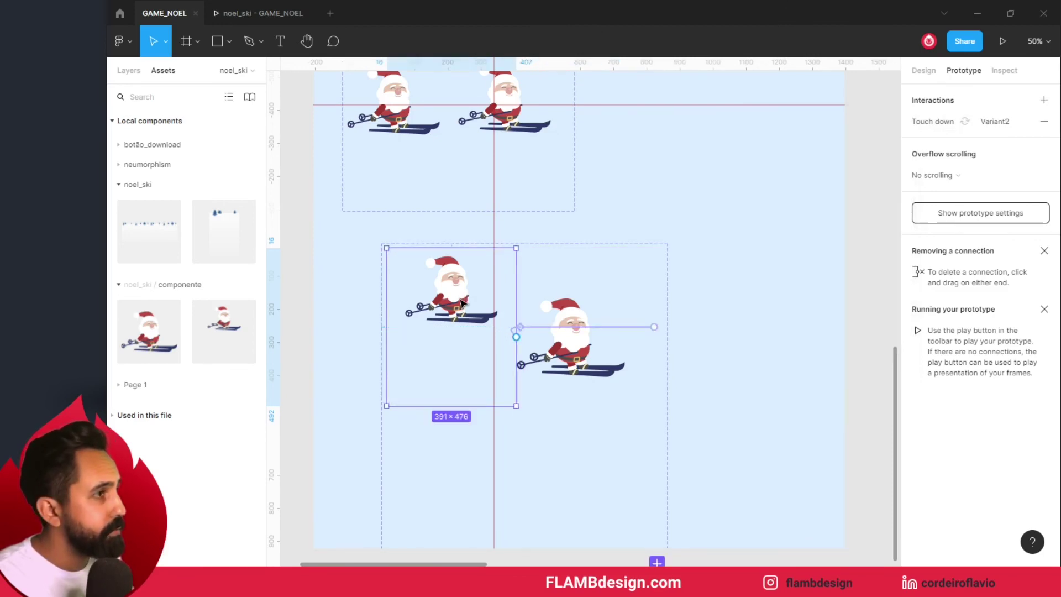
pyautogui.click(920, 121)
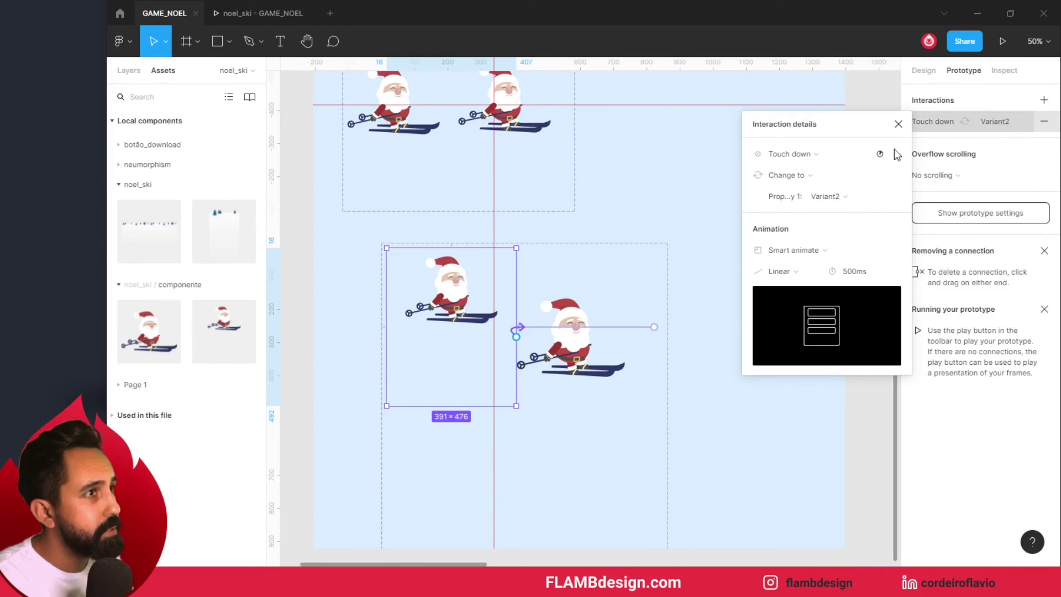
pyautogui.click(780, 271)
pyautogui.click(797, 330)
pyautogui.click(843, 272)
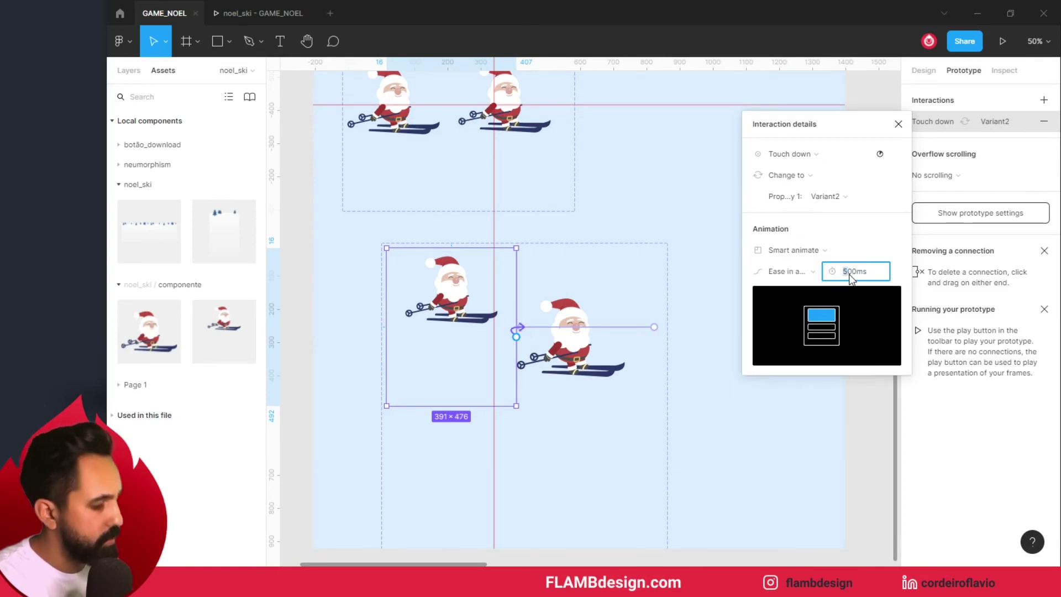
# Run the noel_ski prototype and tap Santa repeatedly, toggling him between lower and upper positions
pyautogui.click(287, 13)
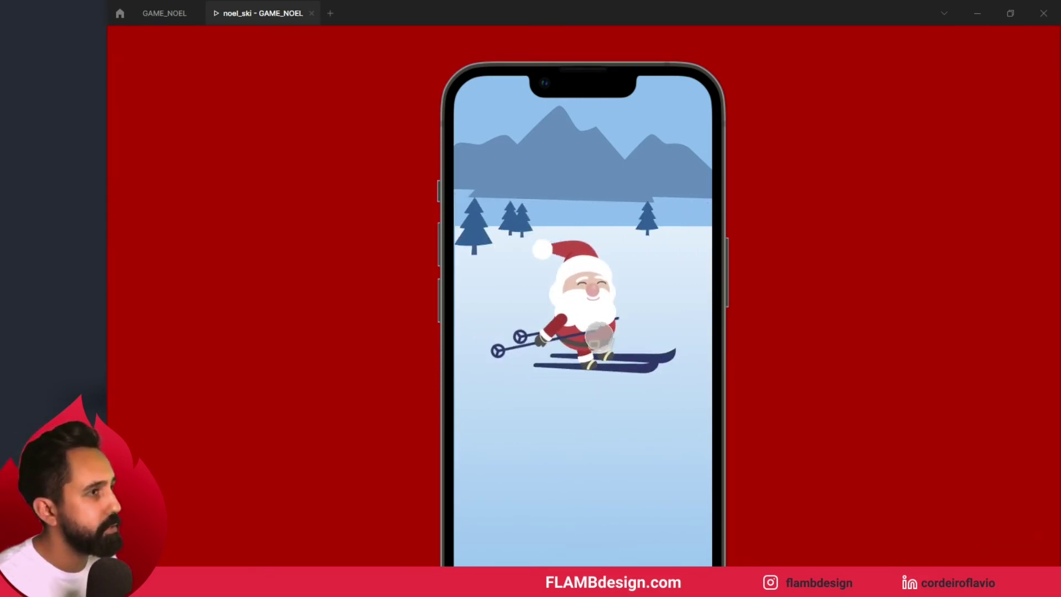
pyautogui.click(599, 336)
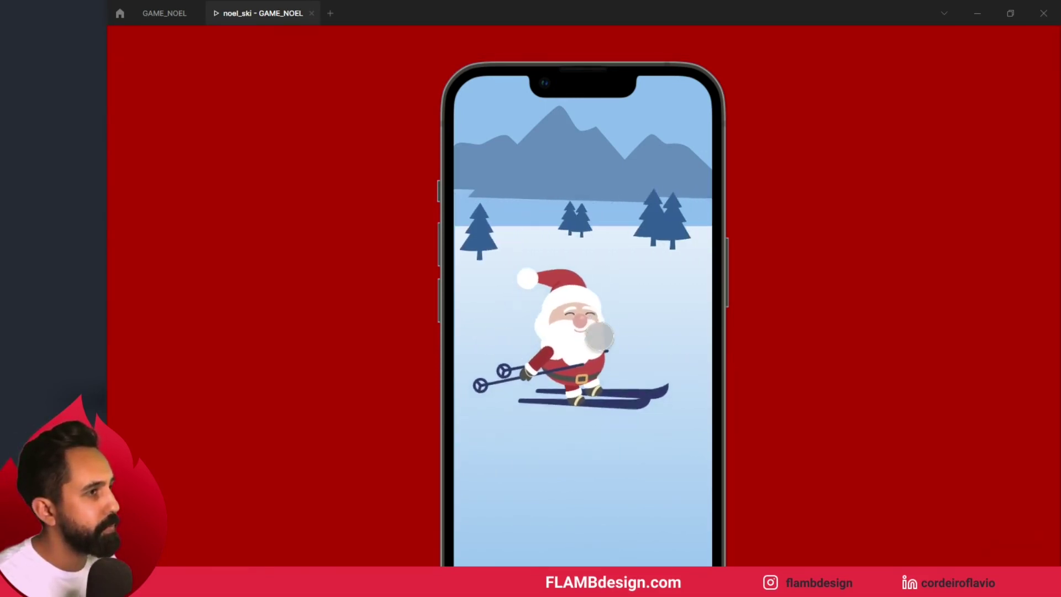
pyautogui.click(600, 336)
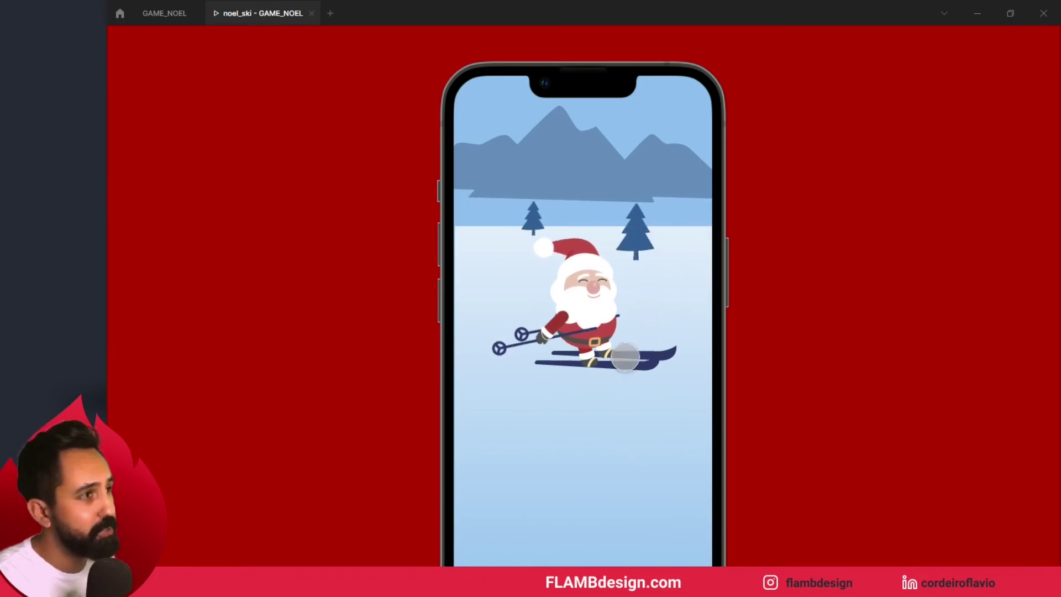
pyautogui.click(568, 464)
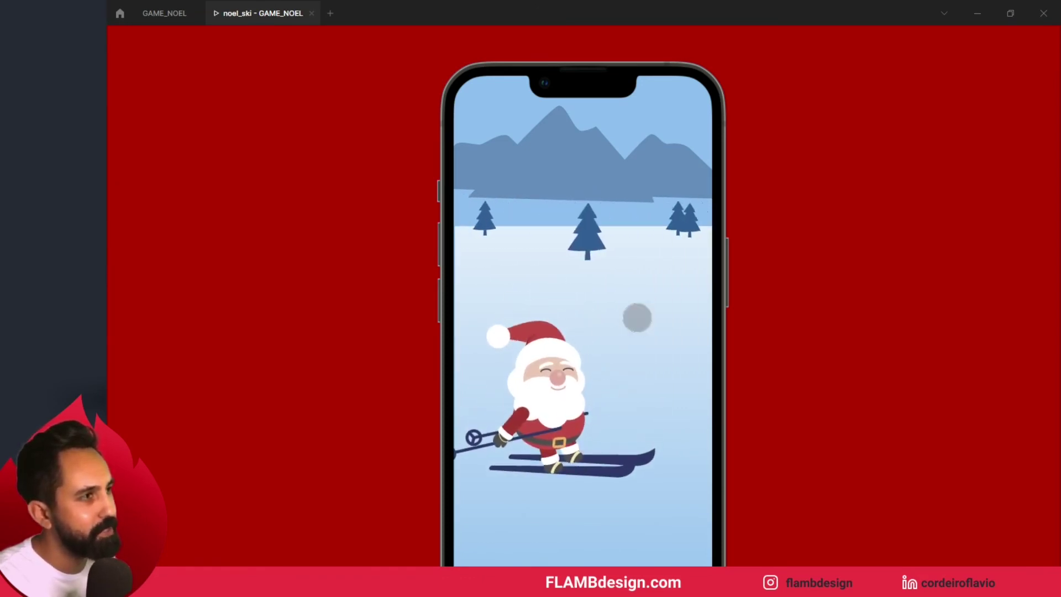
pyautogui.click(635, 315)
pyautogui.click(592, 416)
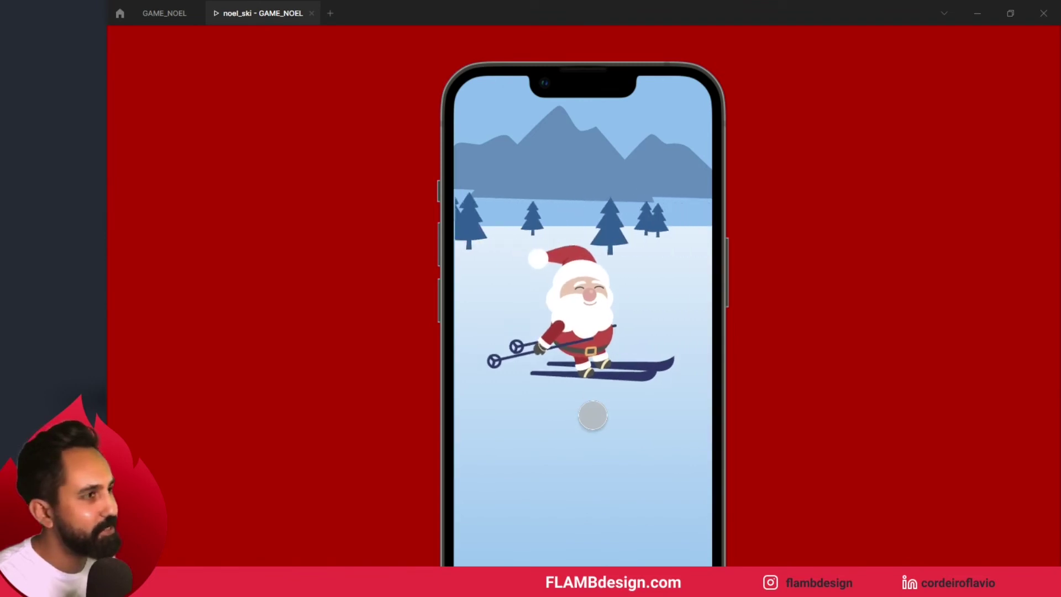
pyautogui.click(660, 311)
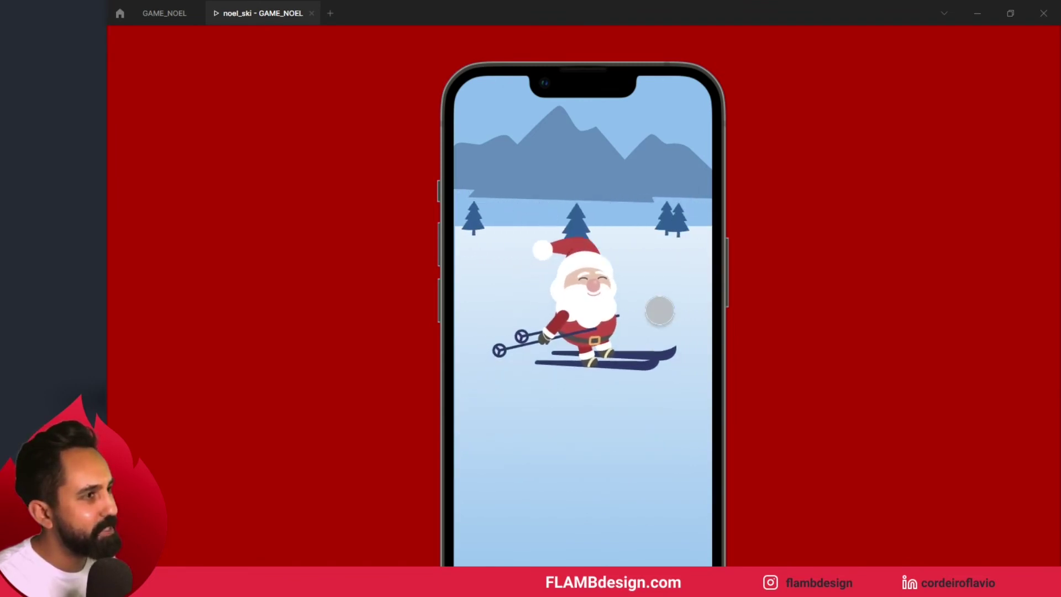
pyautogui.click(658, 310)
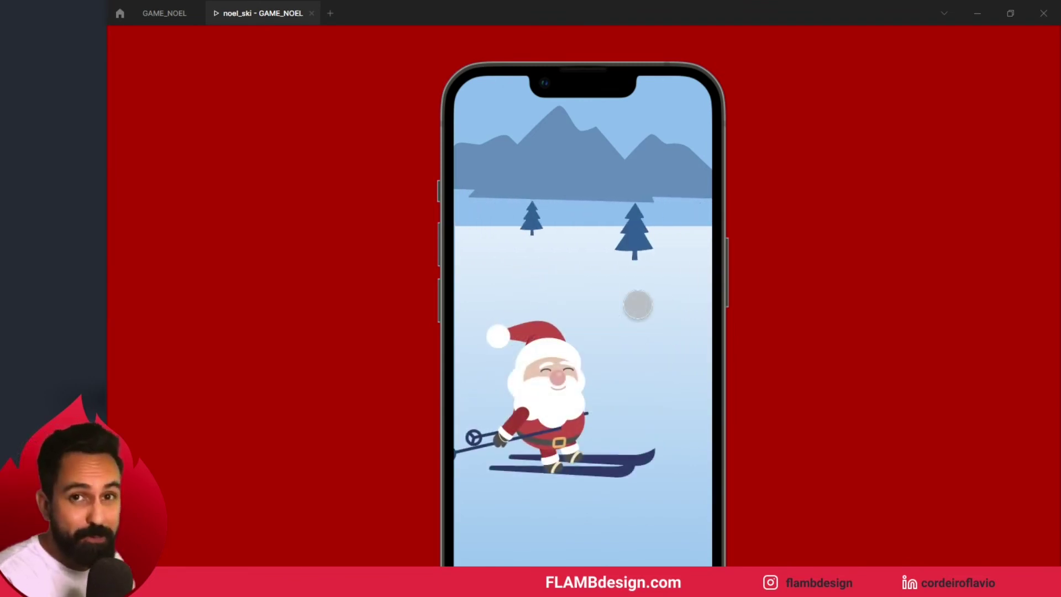
pyautogui.click(638, 305)
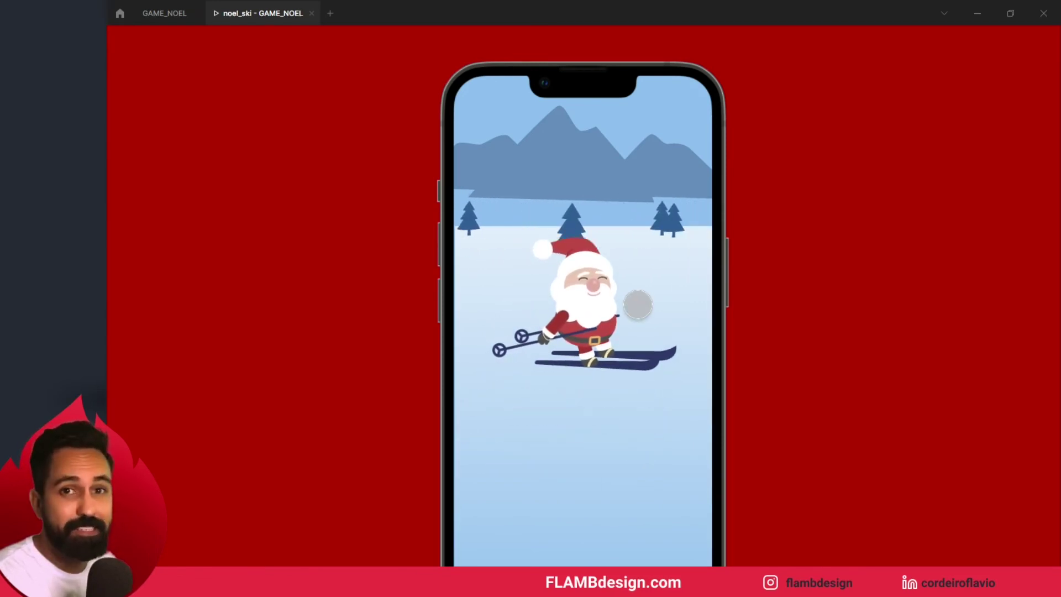
pyautogui.click(638, 305)
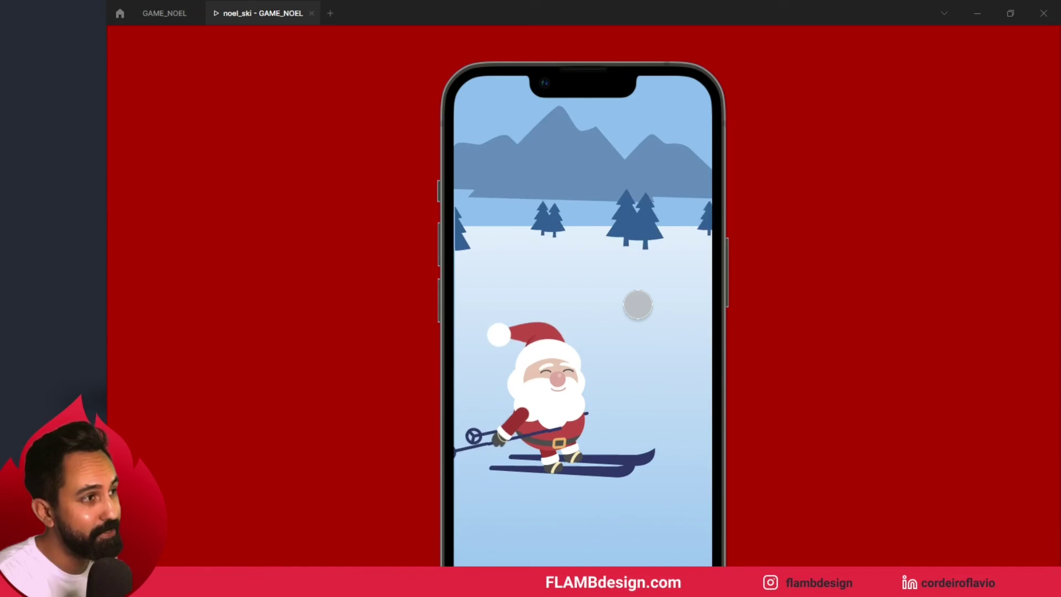